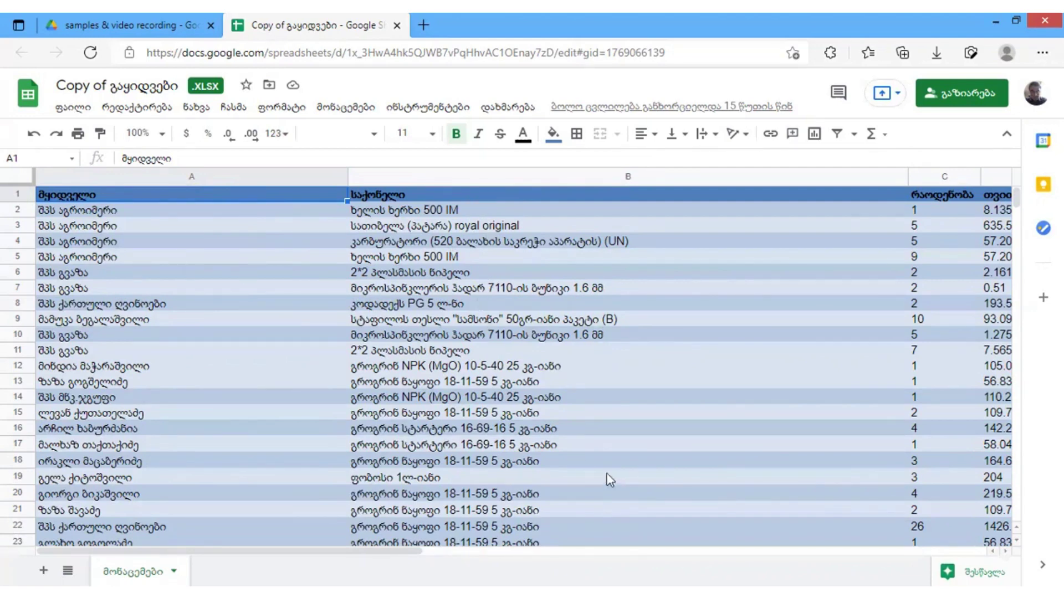
# Examine all columns of the sales table, from buyer to manufacturer, using the quantity, date and other entries in row 8 as an example.
pyautogui.moveTo(390, 551); pyautogui.dragTo(592, 557)
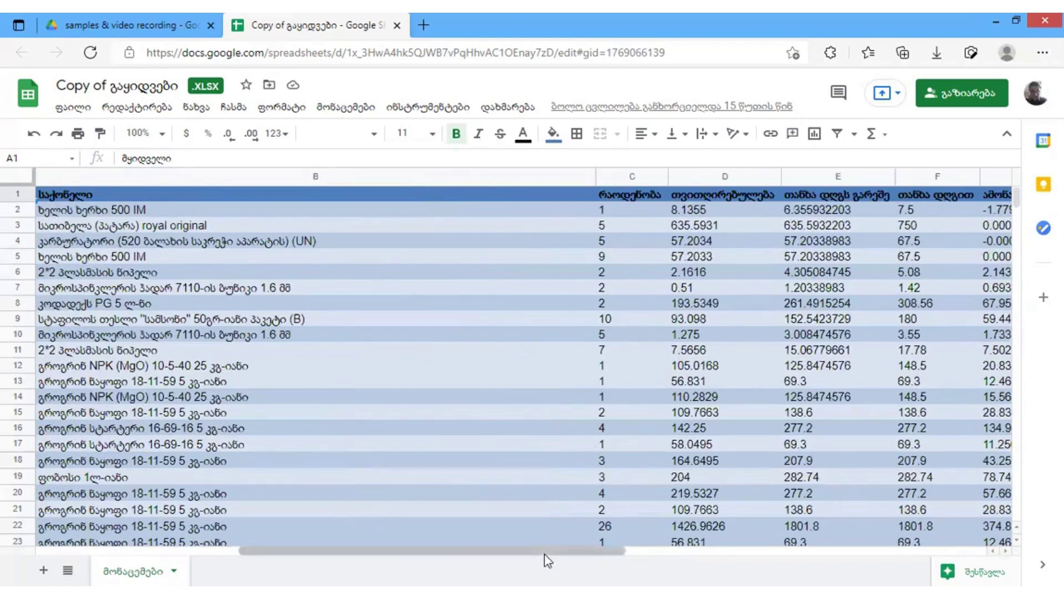
pyautogui.moveTo(544, 554); pyautogui.dragTo(808, 557)
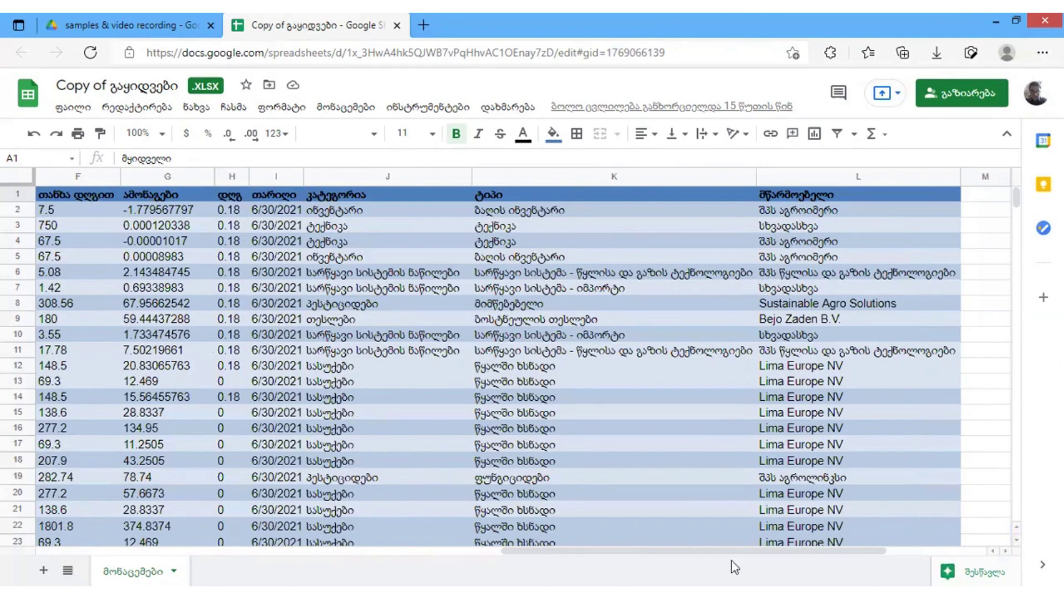
pyautogui.moveTo(743, 551); pyautogui.dragTo(241, 525)
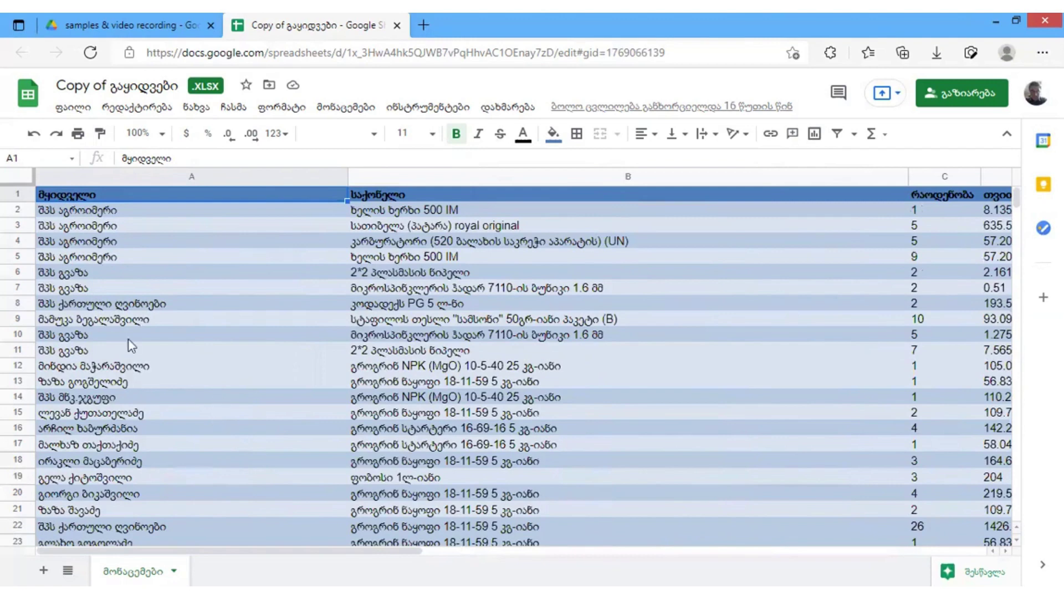
pyautogui.click(135, 304)
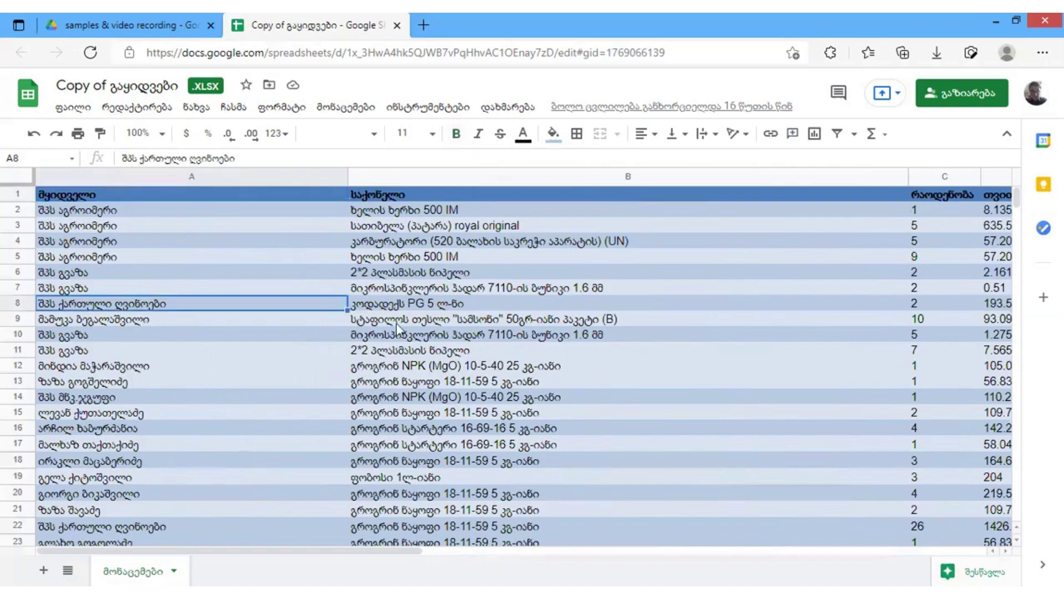
pyautogui.click(406, 303)
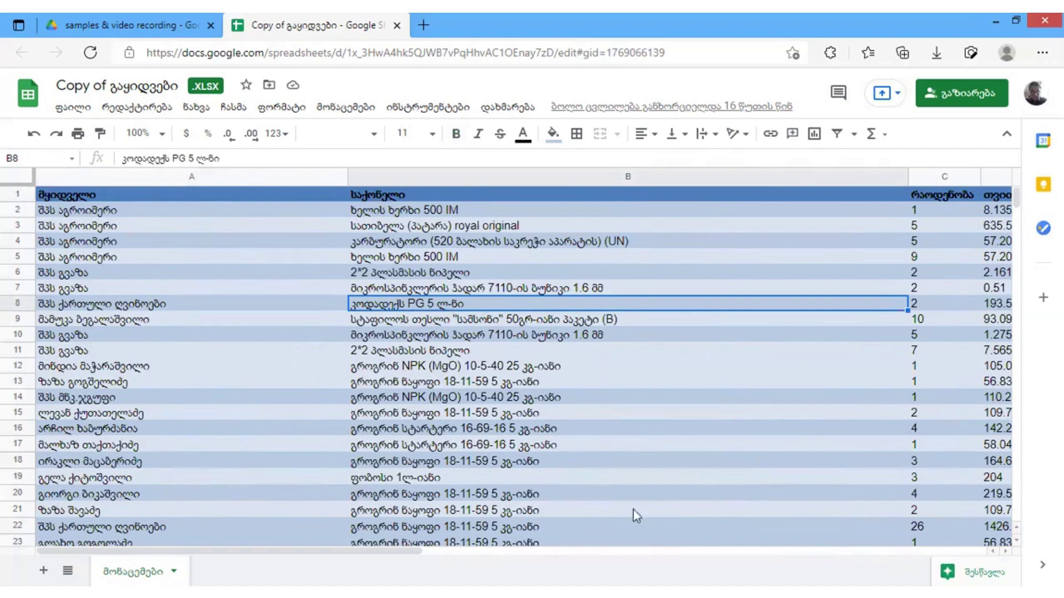
pyautogui.click(931, 307)
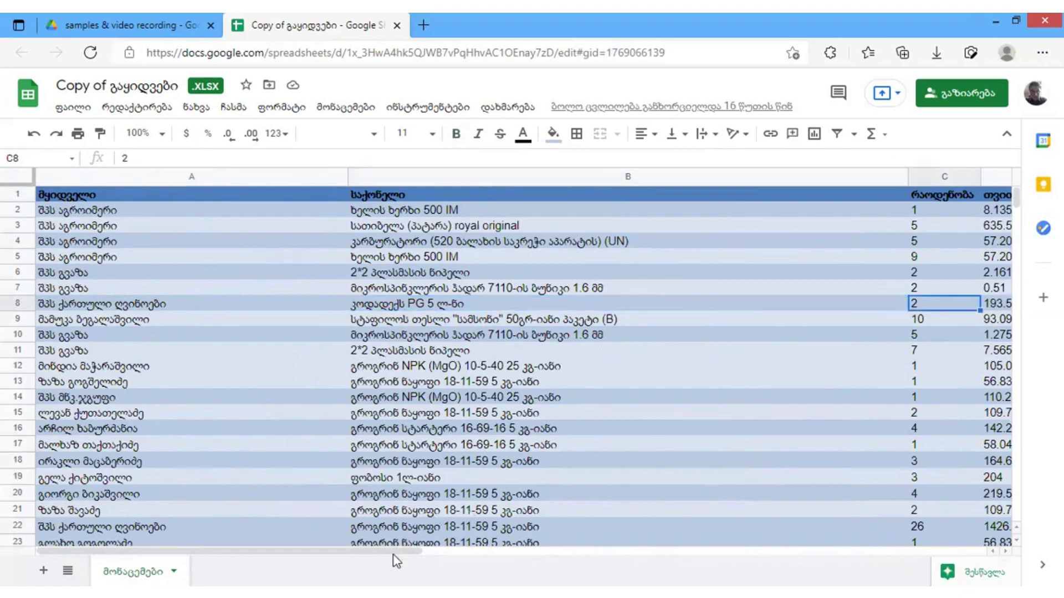
pyautogui.moveTo(394, 554); pyautogui.dragTo(760, 563)
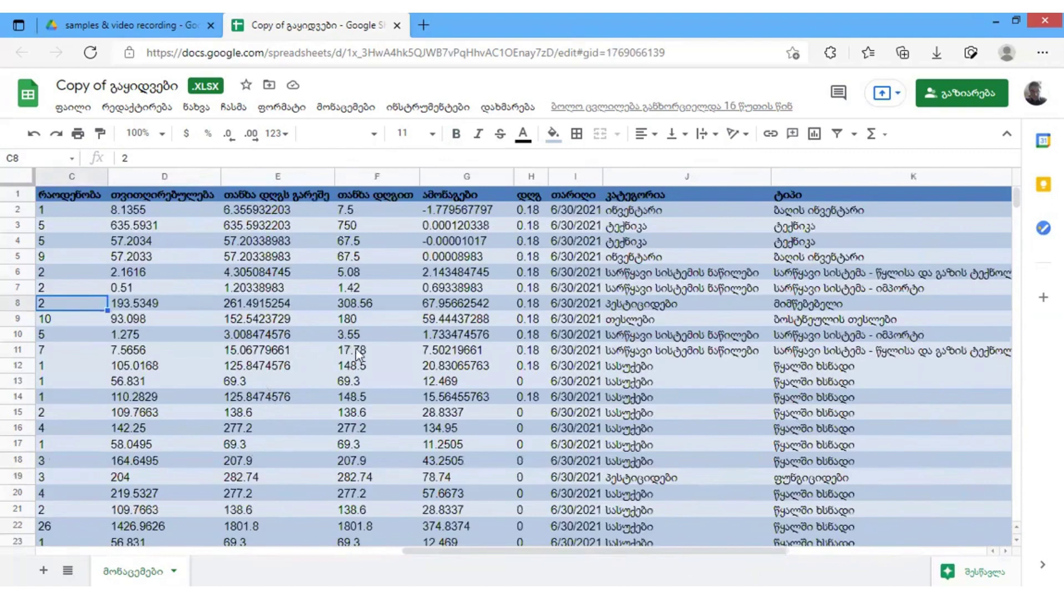
pyautogui.click(584, 307)
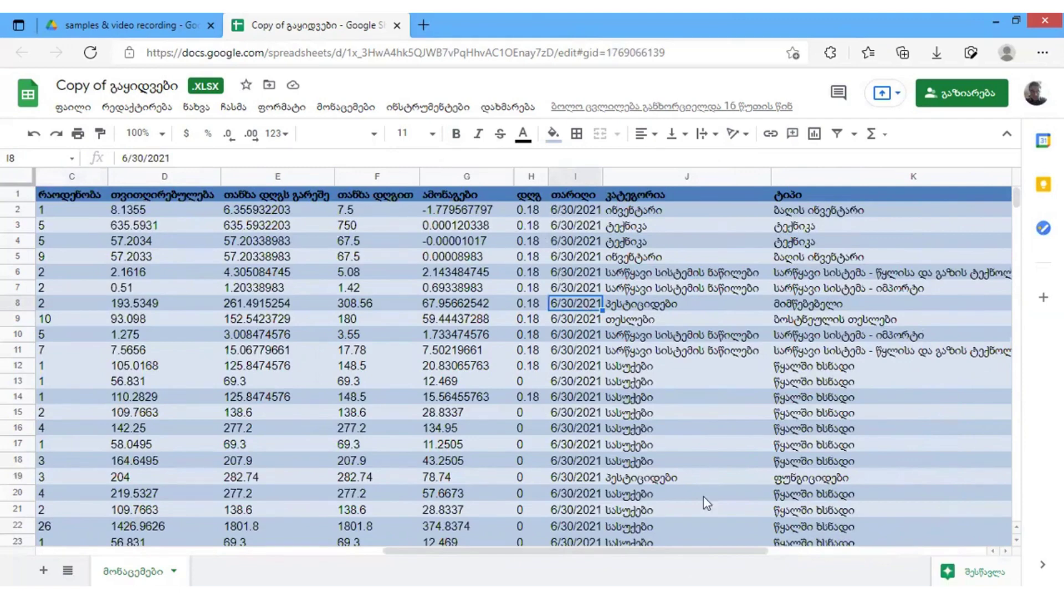
pyautogui.moveTo(671, 551); pyautogui.dragTo(288, 548)
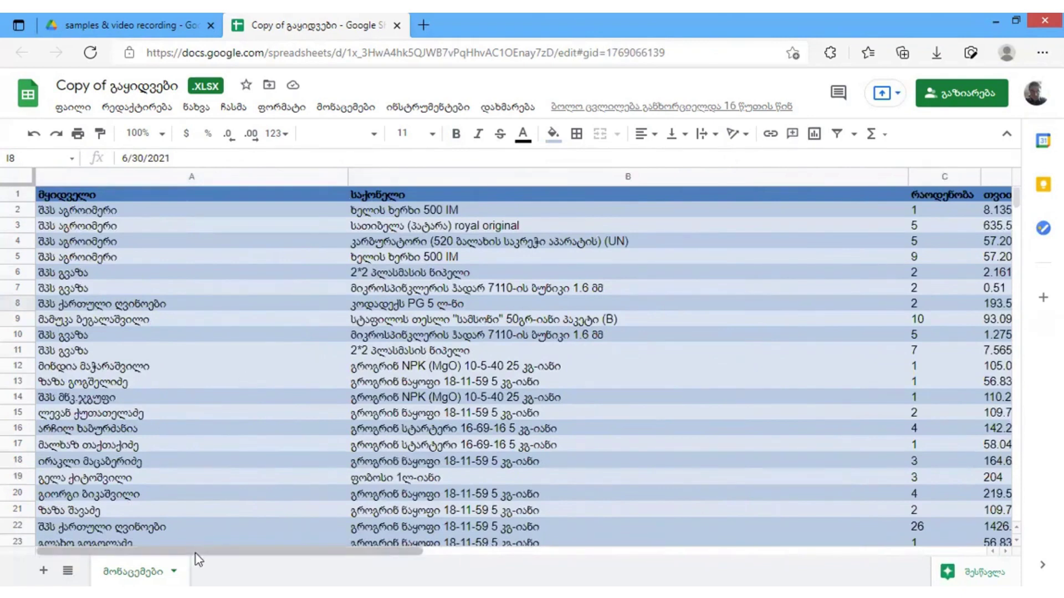
pyautogui.moveTo(229, 557); pyautogui.dragTo(742, 559)
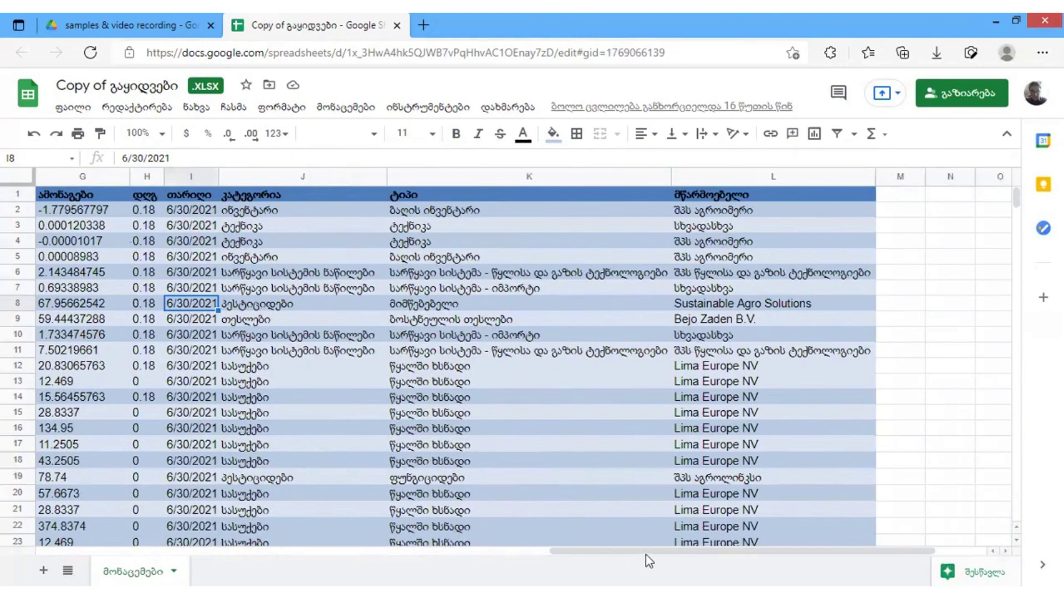
pyautogui.moveTo(651, 550); pyautogui.dragTo(108, 550)
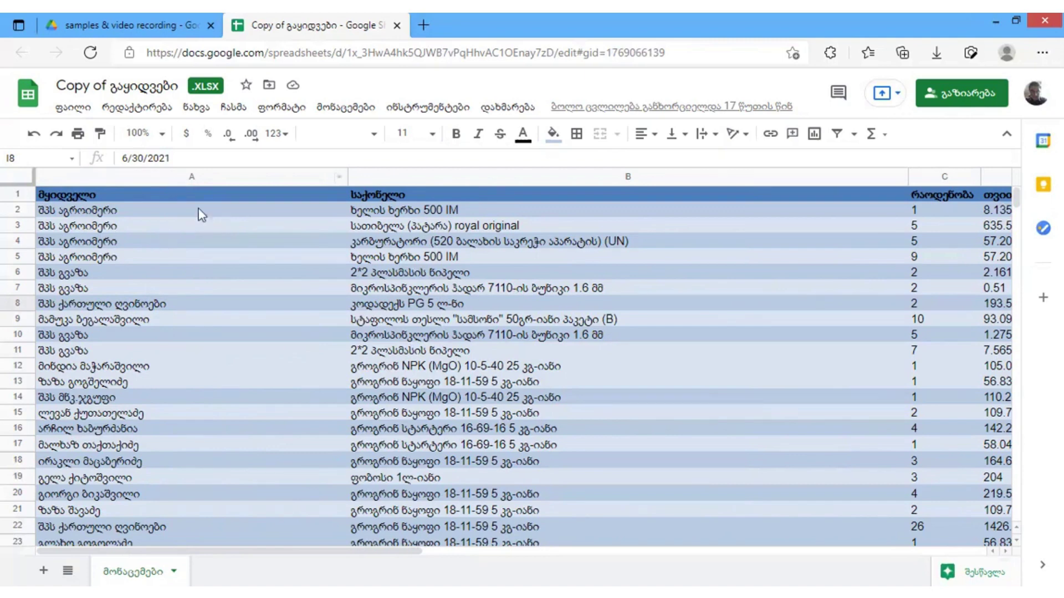
# Select the buyer column (A) and examine how the header row behaves while browsing through the records.
pyautogui.click(205, 176)
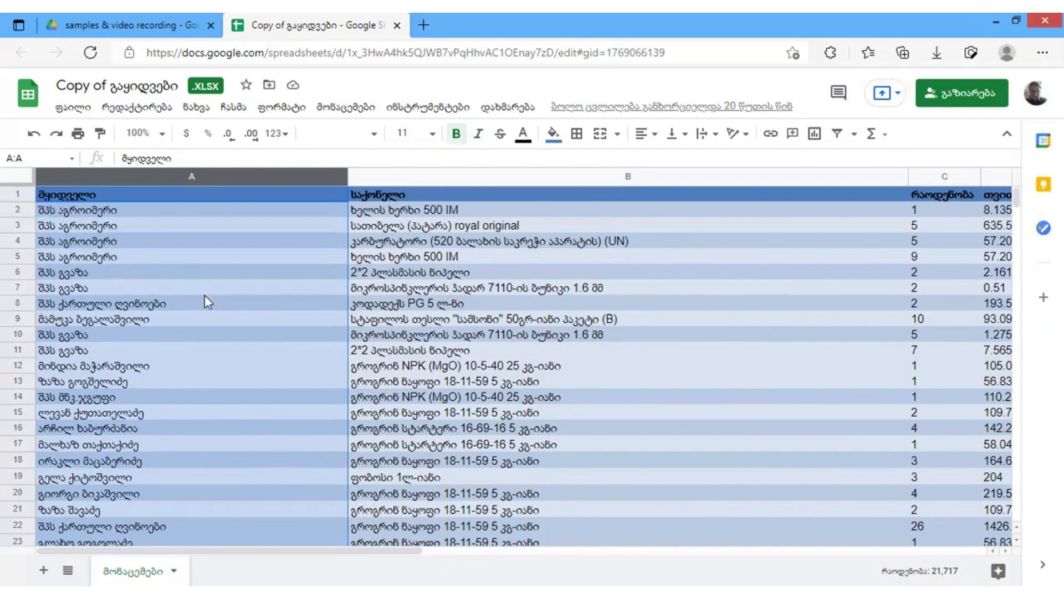
pyautogui.scroll(-6, 205, 297)
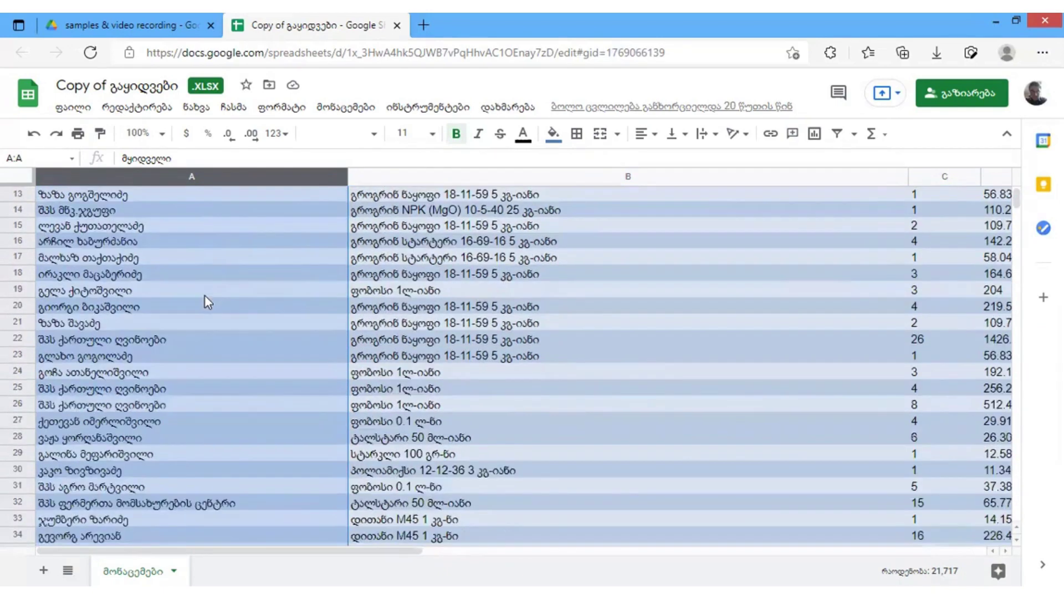
pyautogui.scroll(-4, 205, 297)
pyautogui.scroll(5, 205, 297)
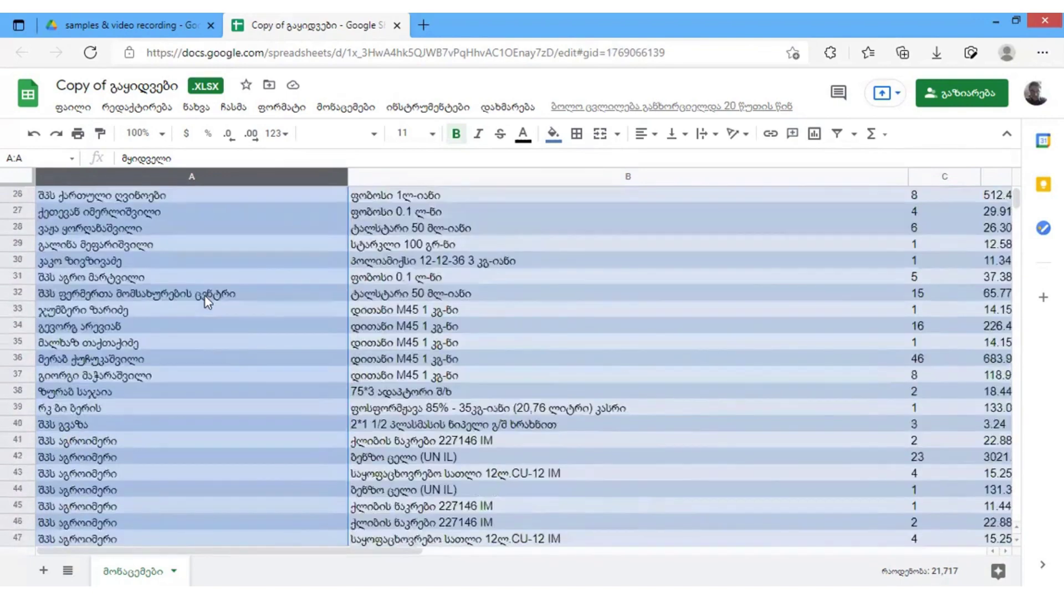
pyautogui.scroll(6, 205, 297)
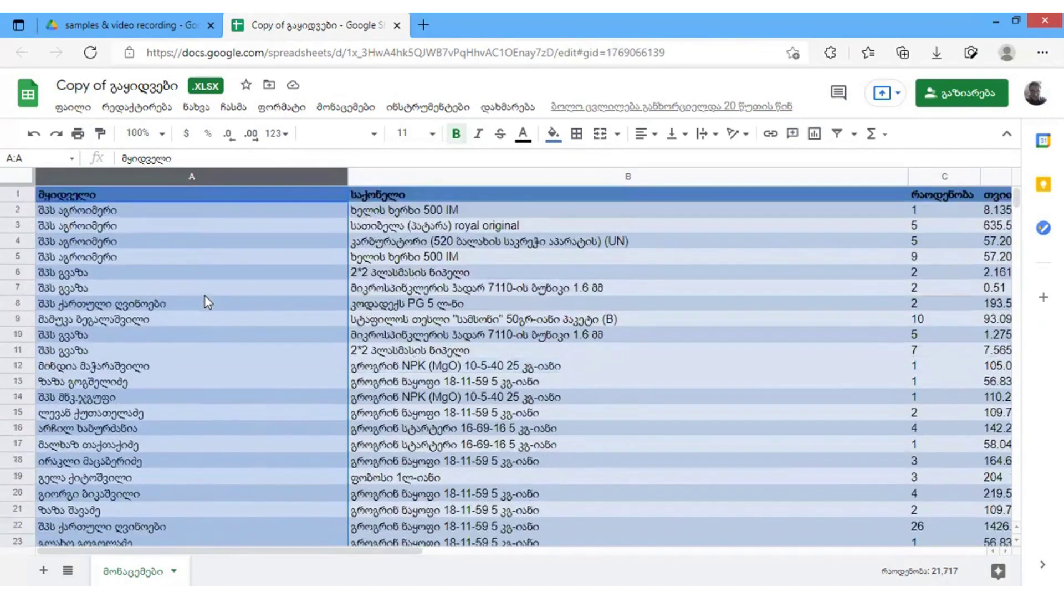
pyautogui.scroll(-4, 205, 297)
pyautogui.scroll(-1, 205, 297)
pyautogui.scroll(5, 205, 297)
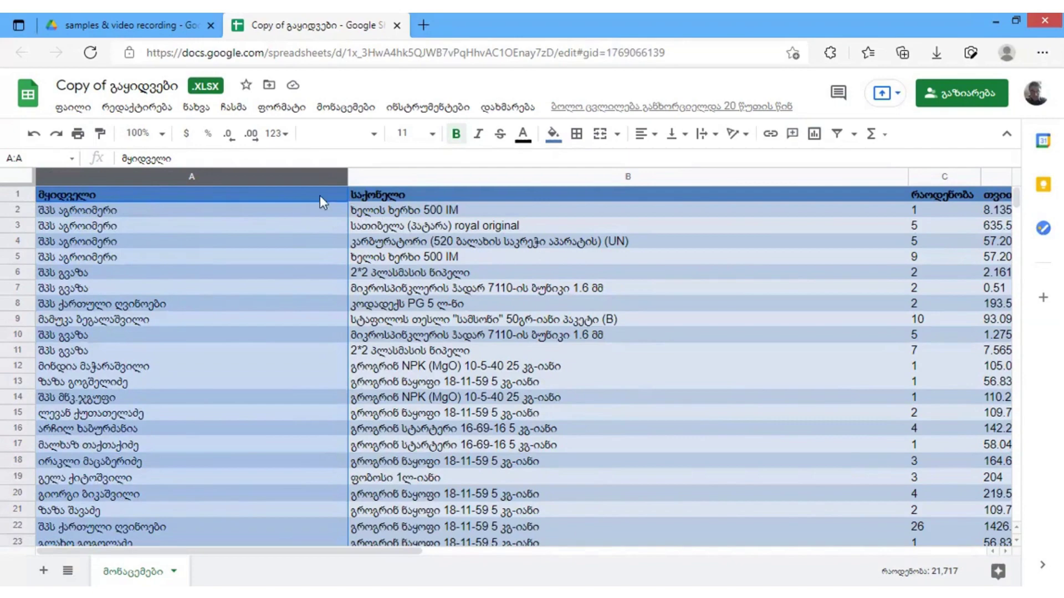
pyautogui.scroll(-2, 302, 294)
pyautogui.scroll(2, 303, 294)
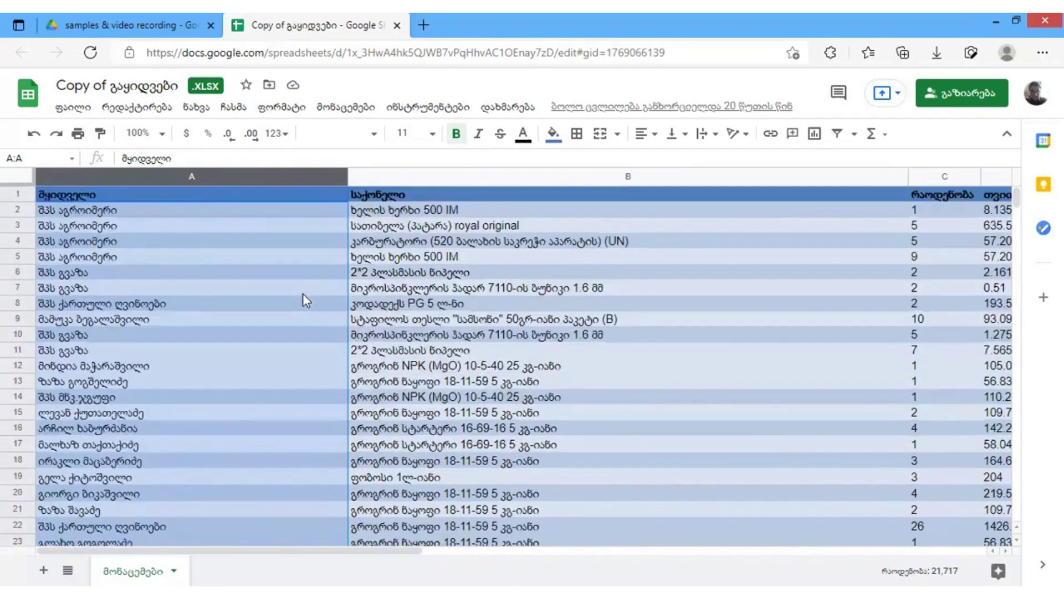
pyautogui.scroll(-1, 302, 293)
pyautogui.scroll(-4, 302, 294)
pyautogui.scroll(5, 303, 294)
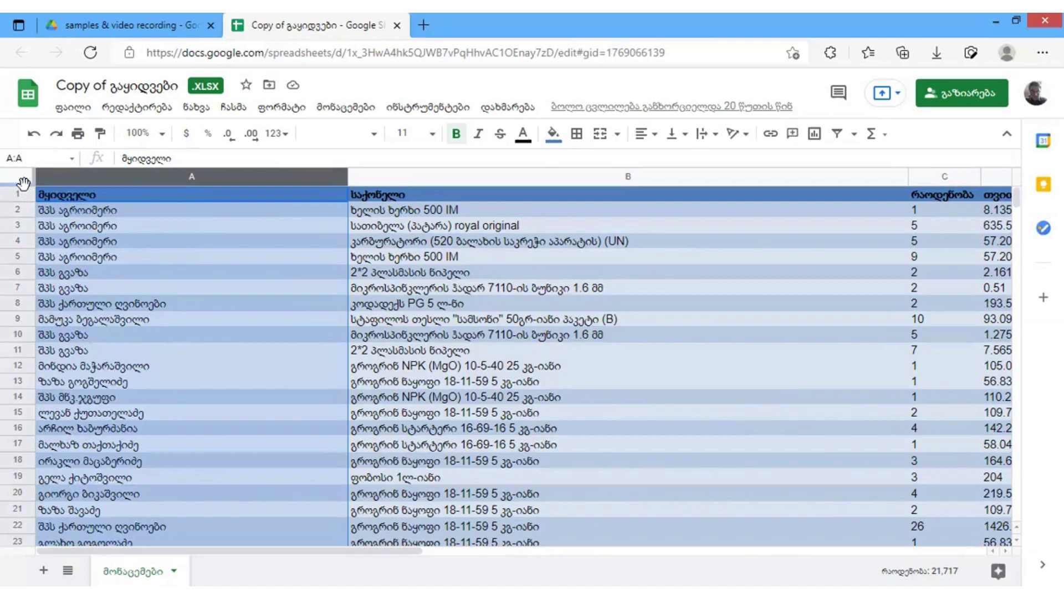
# Freeze header row 1 of the sales table and check it by browsing through the records.
pyautogui.moveTo(24, 183); pyautogui.dragTo(24, 203)
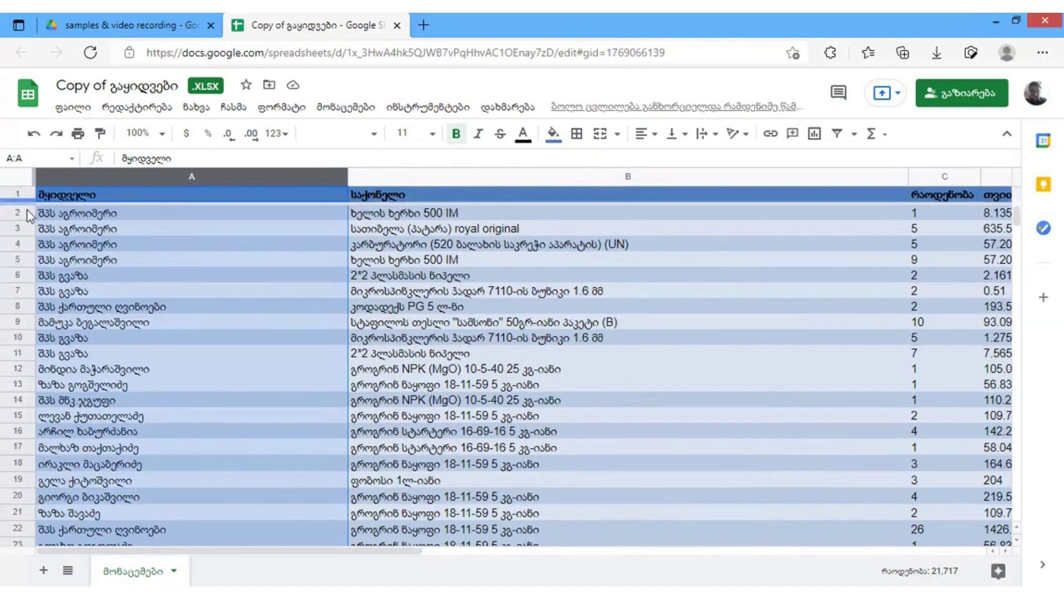
pyautogui.scroll(-10, 258, 280)
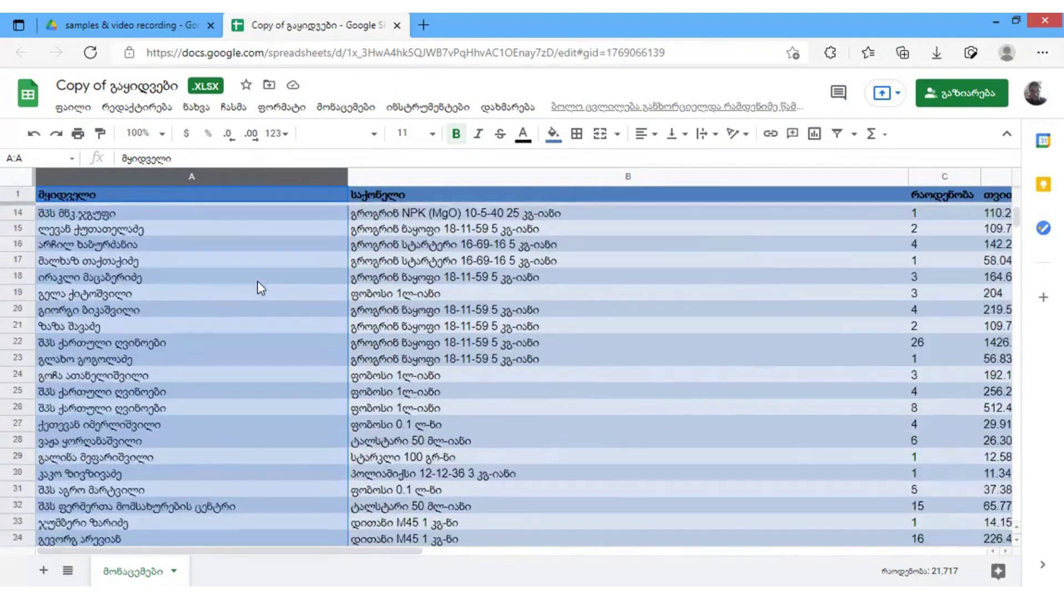
pyautogui.scroll(-5, 261, 294)
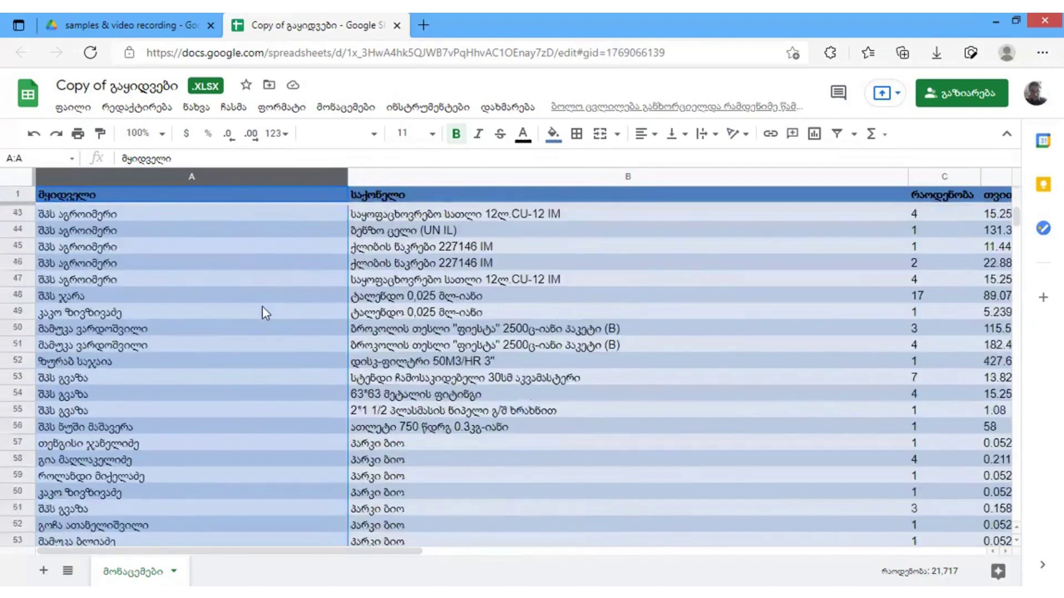
pyautogui.scroll(3, 262, 312)
pyautogui.scroll(10, 262, 327)
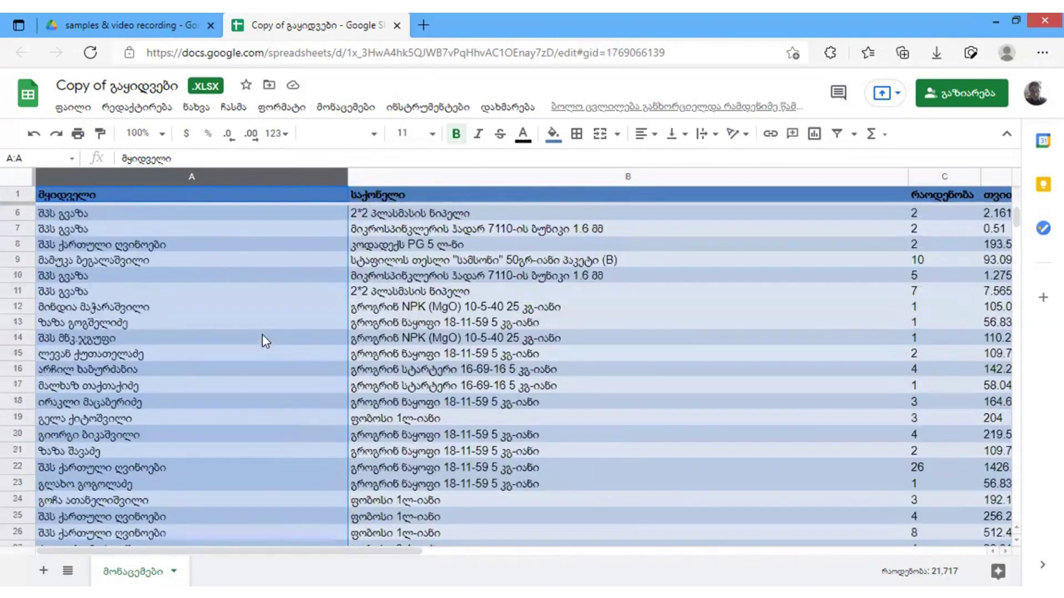
pyautogui.scroll(2, 260, 354)
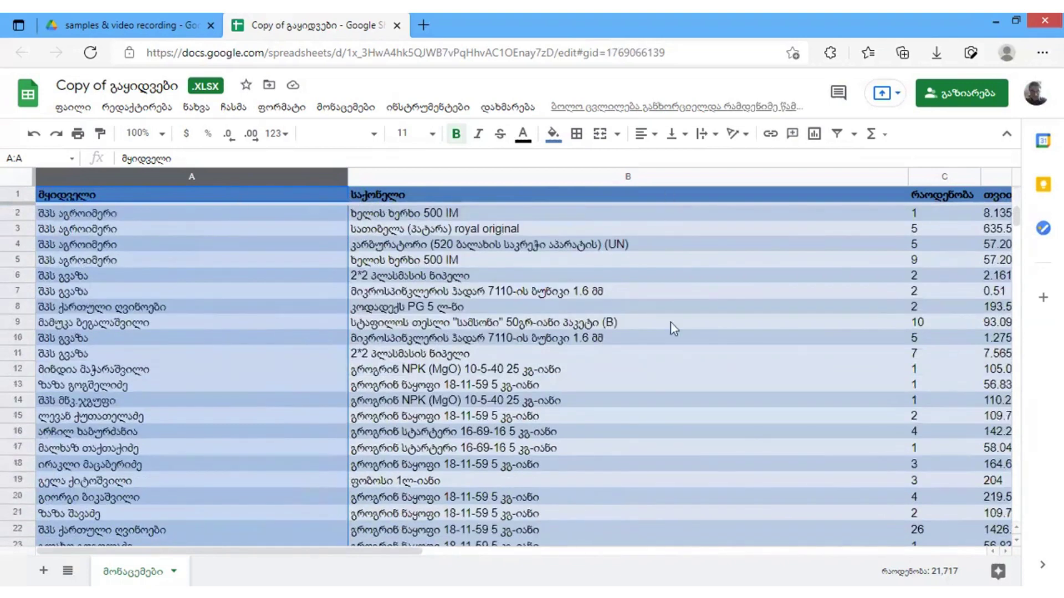
pyautogui.scroll(-14, 686, 326)
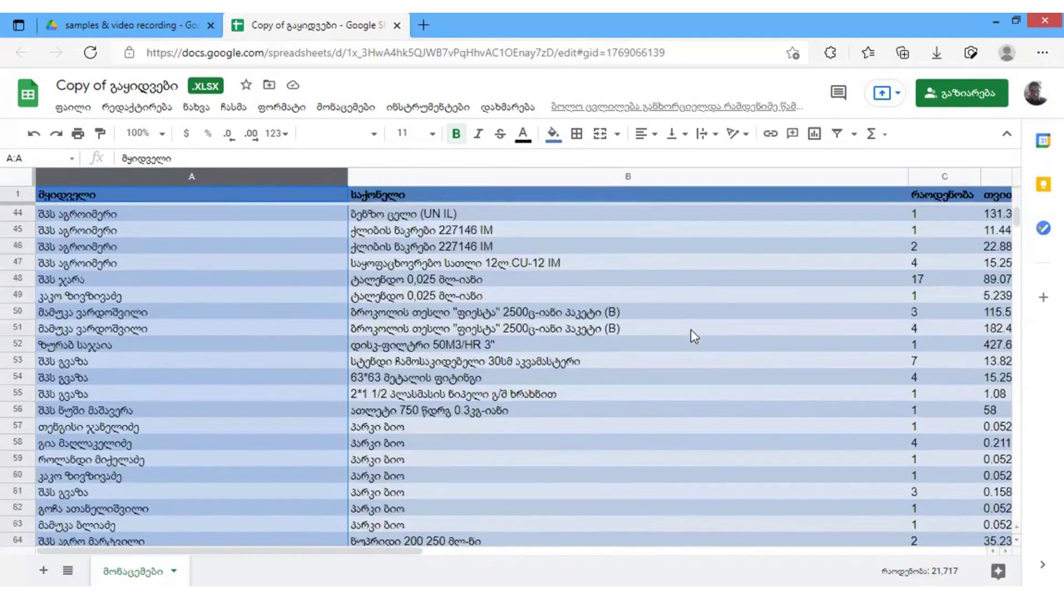
pyautogui.scroll(-6, 690, 342)
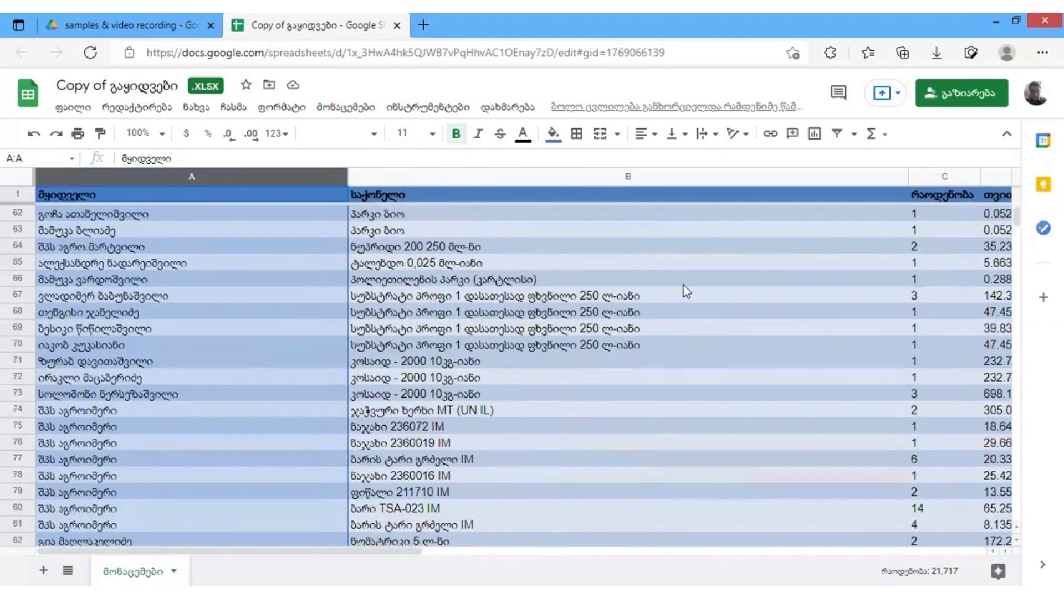
pyautogui.scroll(4, 684, 293)
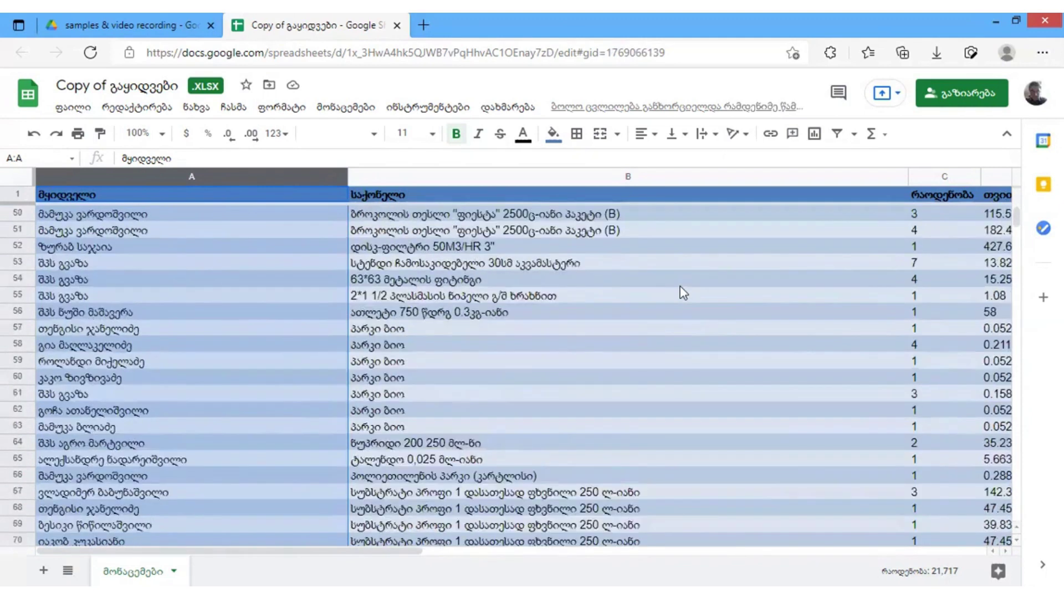
pyautogui.scroll(7, 684, 293)
pyautogui.scroll(6, 684, 293)
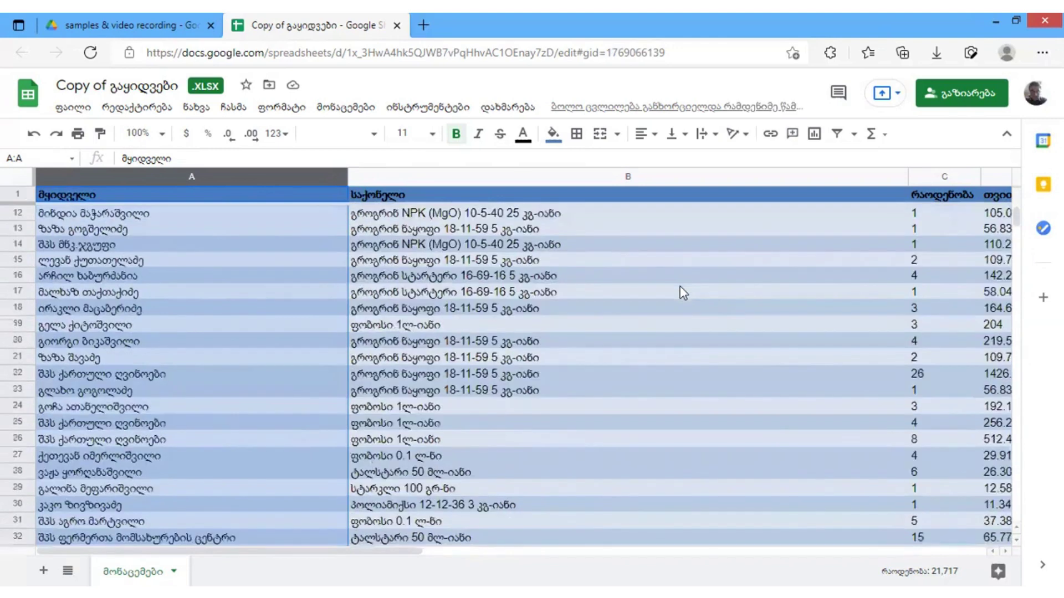
pyautogui.scroll(3, 684, 293)
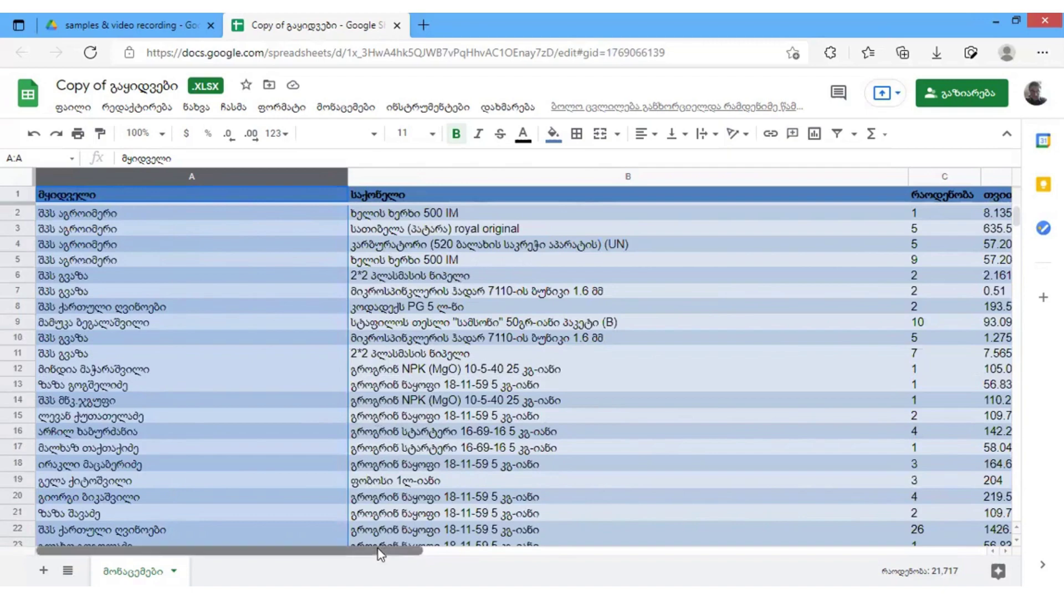
# Freeze column A with the buyer names in addition to the header row, and check the frozen panes while browsing.
pyautogui.moveTo(378, 550); pyautogui.dragTo(882, 563)
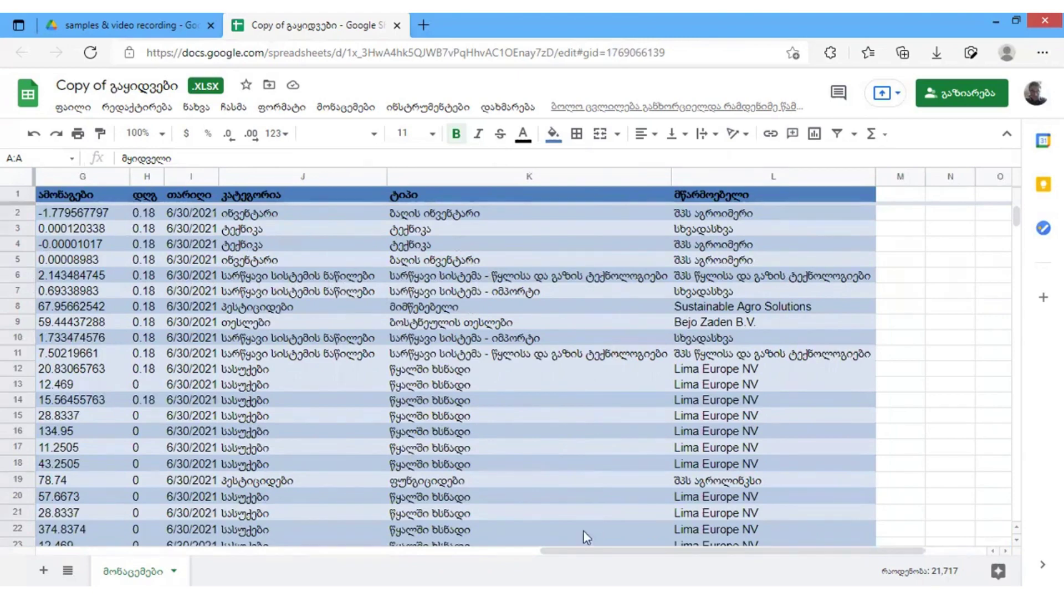
pyautogui.moveTo(574, 554); pyautogui.dragTo(37, 524)
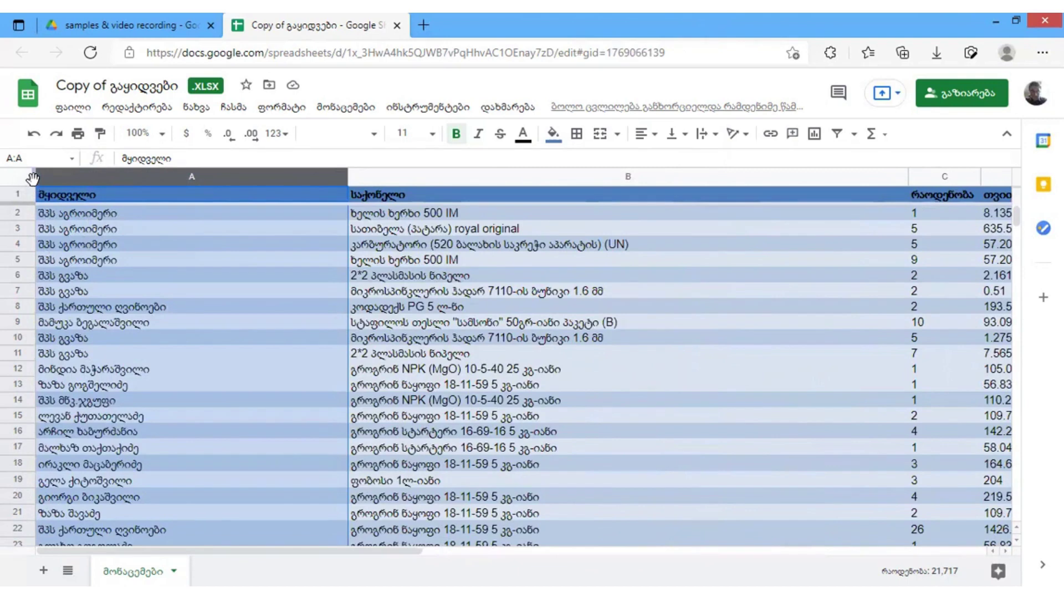
pyautogui.moveTo(32, 178); pyautogui.dragTo(348, 207)
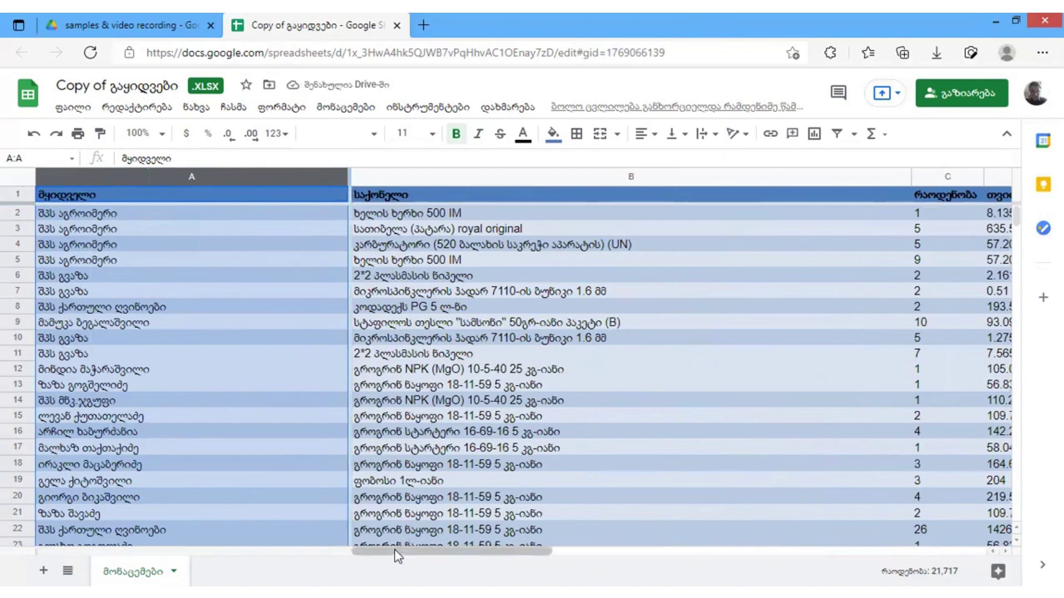
pyautogui.moveTo(396, 551); pyautogui.dragTo(331, 523)
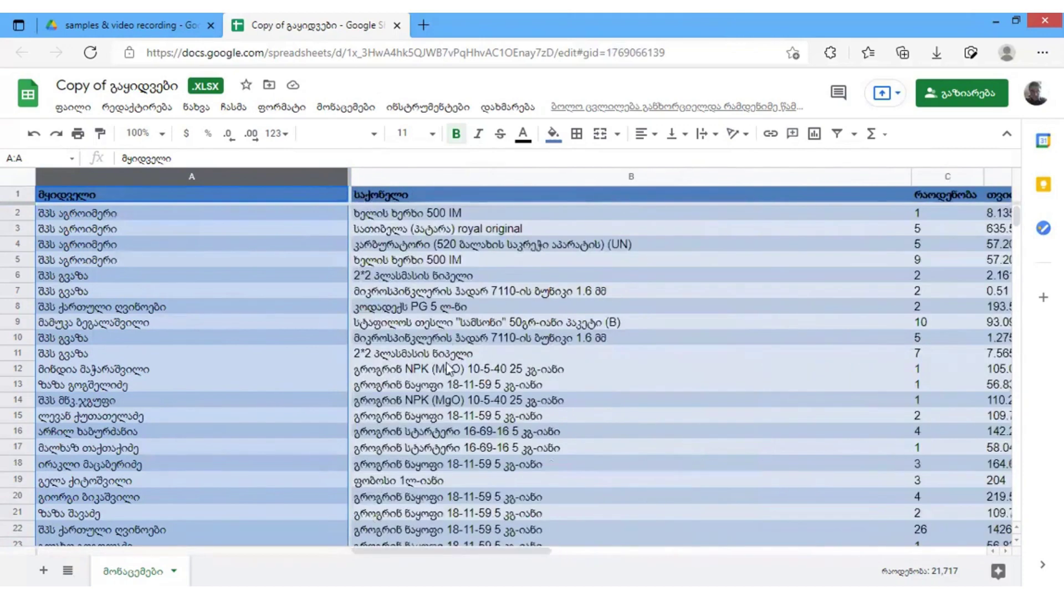
pyautogui.scroll(-2, 461, 313)
pyautogui.scroll(-2, 461, 313)
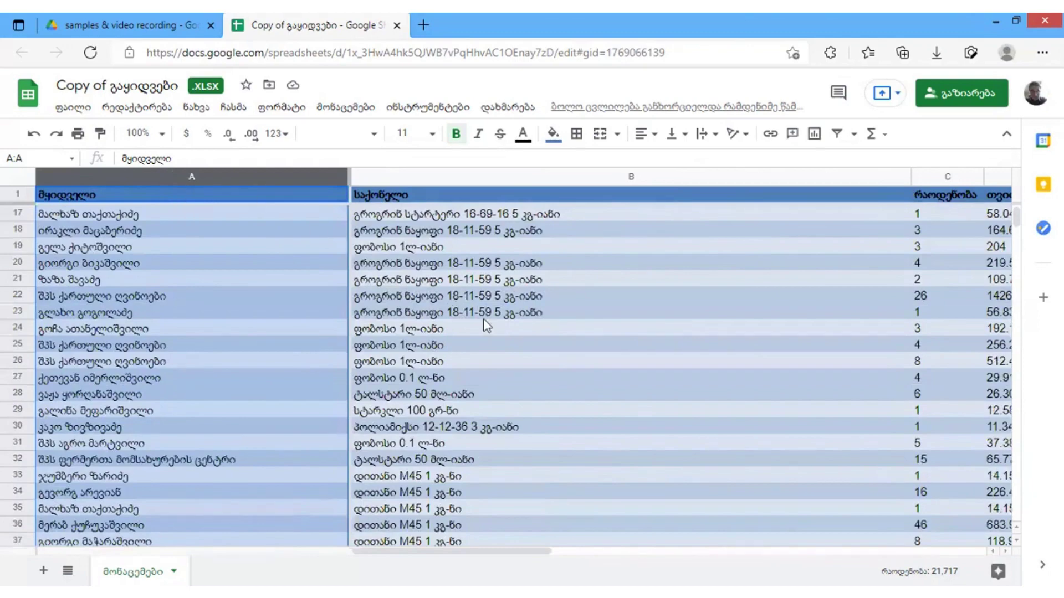
pyautogui.scroll(-3, 485, 327)
pyautogui.scroll(6, 485, 331)
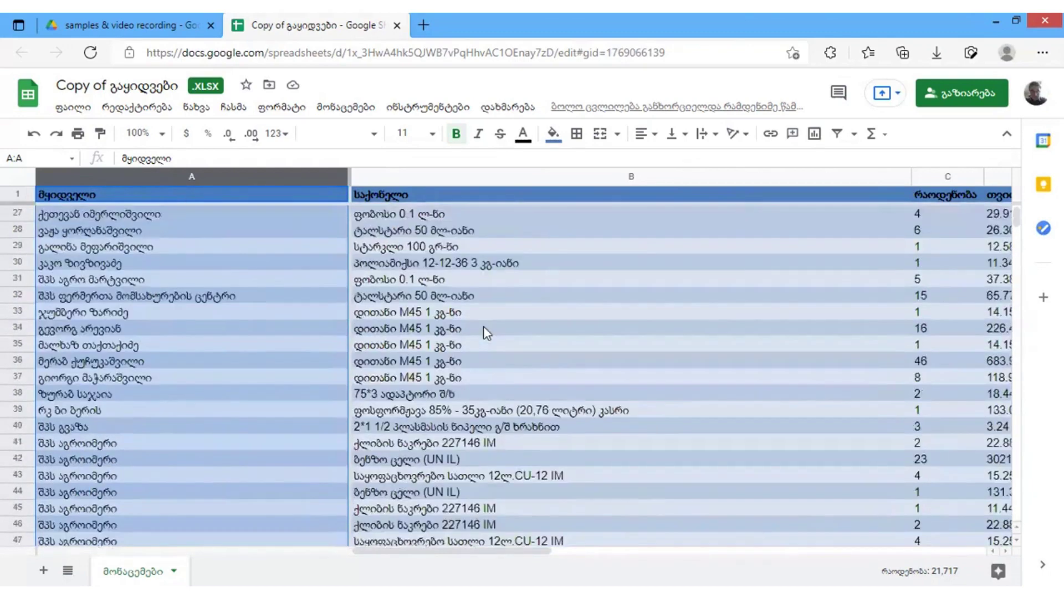
pyautogui.scroll(1, 483, 327)
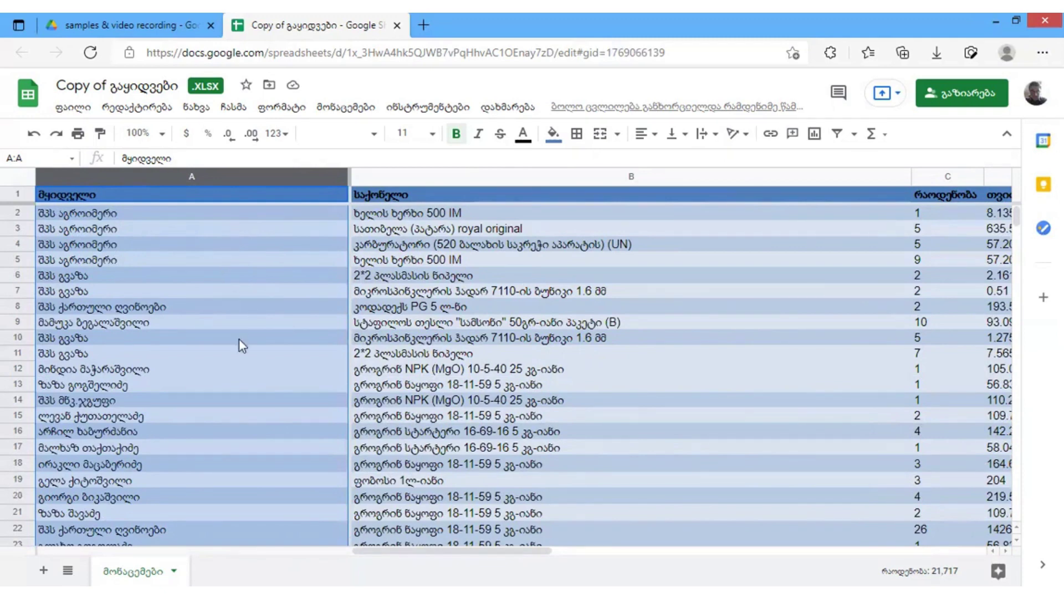
# Examine the buyer column from cell A2 down through the records towards the end of the sales table.
pyautogui.click(237, 216)
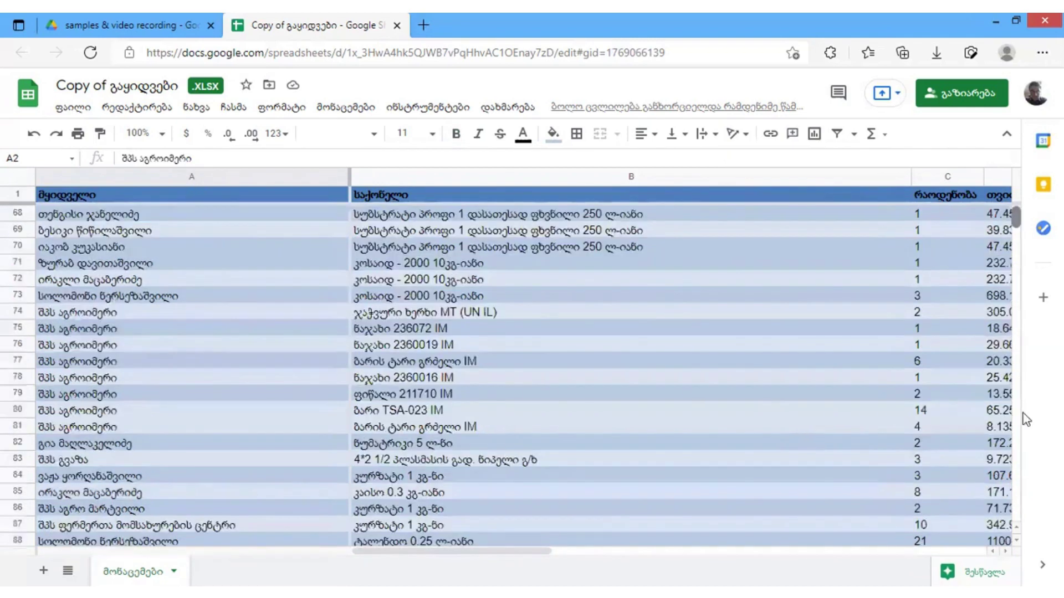
pyautogui.scroll(-20, 1023, 414)
pyautogui.moveTo(1018, 476); pyautogui.dragTo(1018, 468)
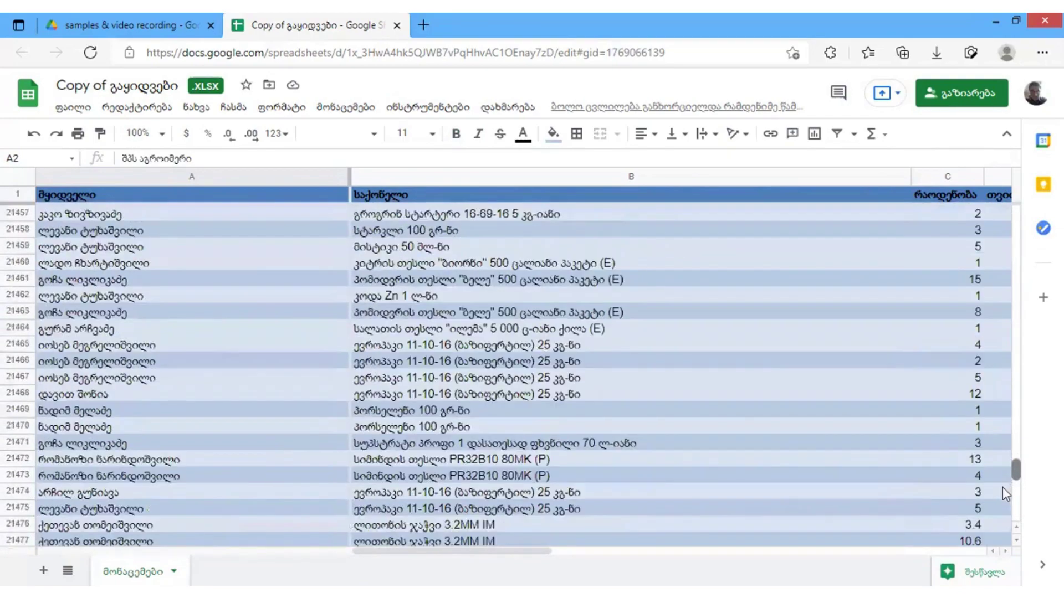
pyautogui.moveTo(1002, 487); pyautogui.dragTo(904, 471)
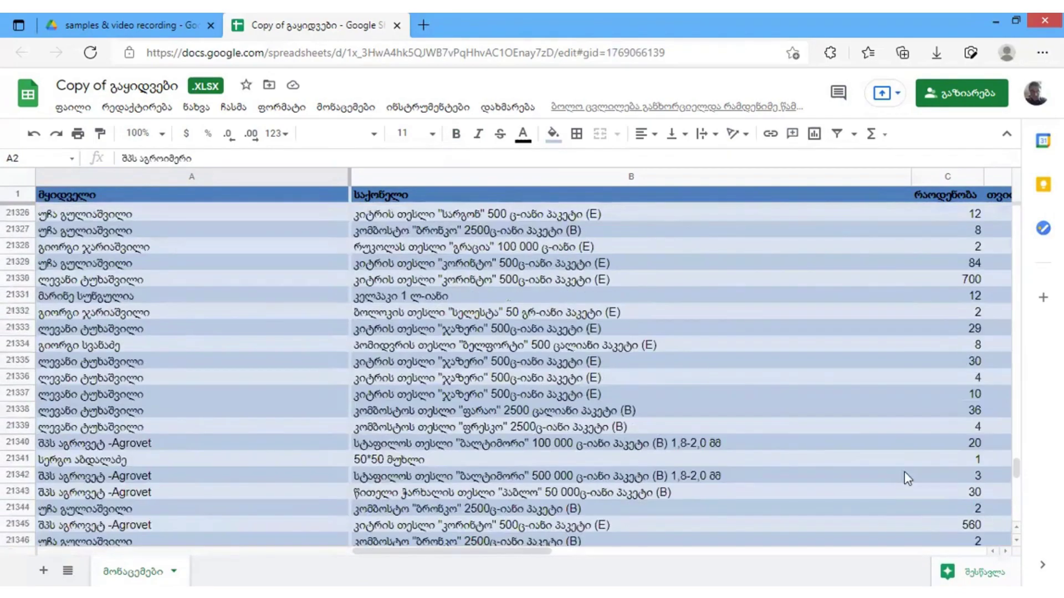
pyautogui.scroll(-5, 387, 488)
pyautogui.scroll(-15, 328, 415)
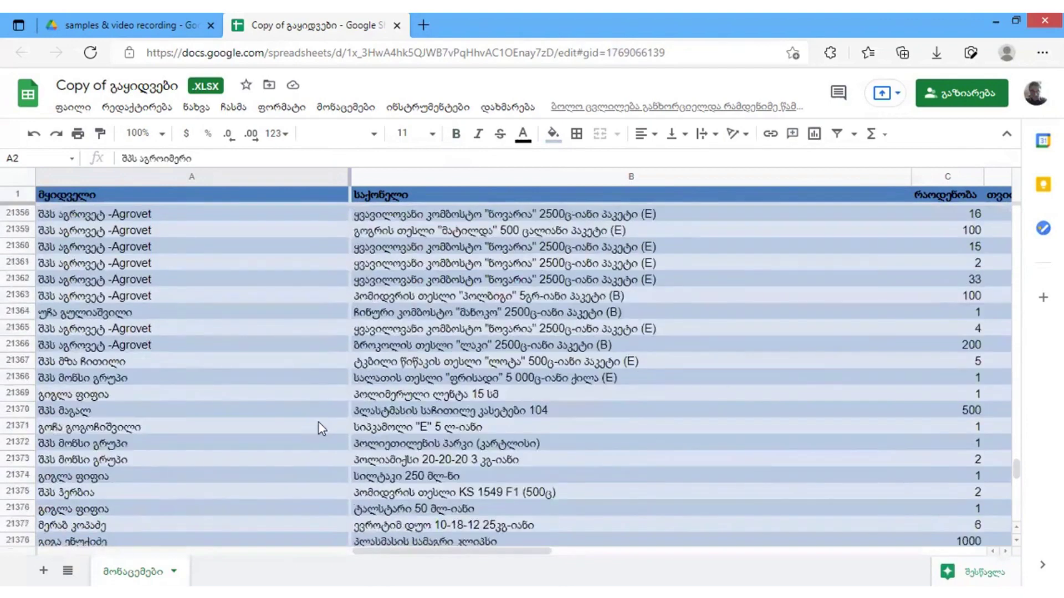
pyautogui.scroll(-20, 109, 336)
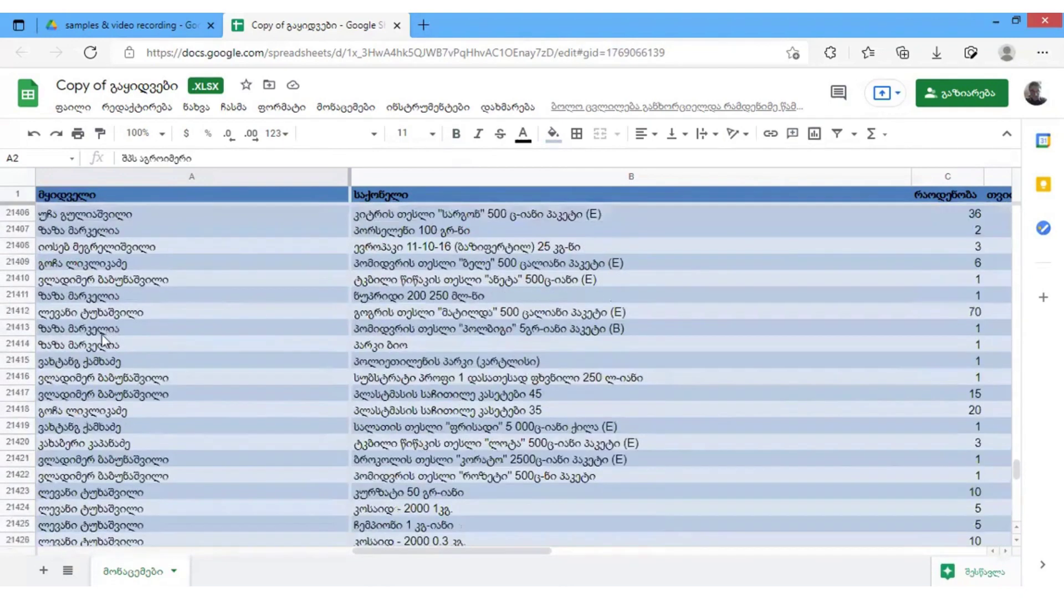
pyautogui.scroll(-20, 88, 344)
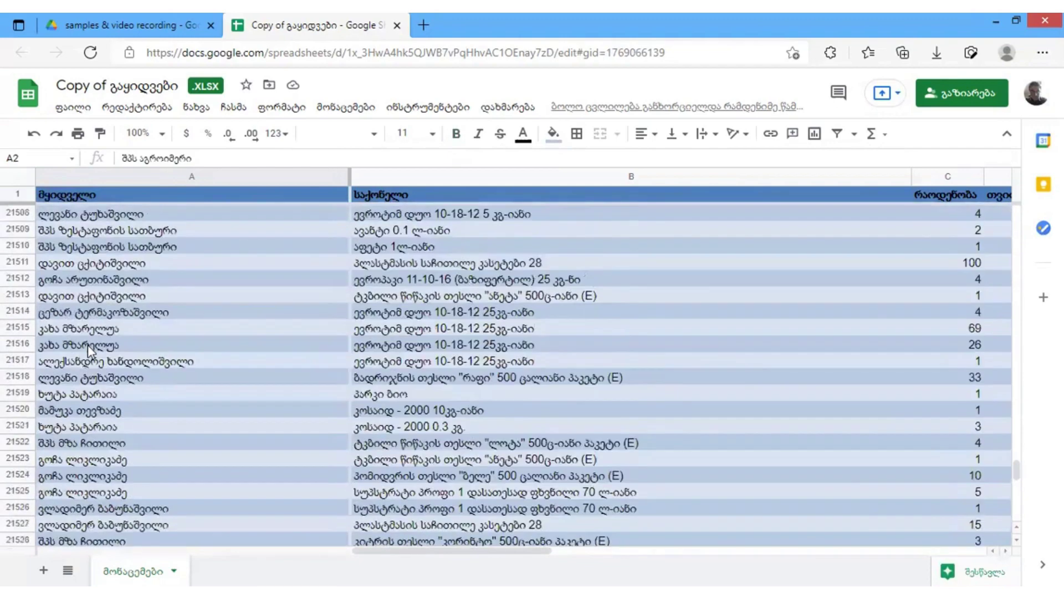
pyautogui.scroll(-5, 84, 354)
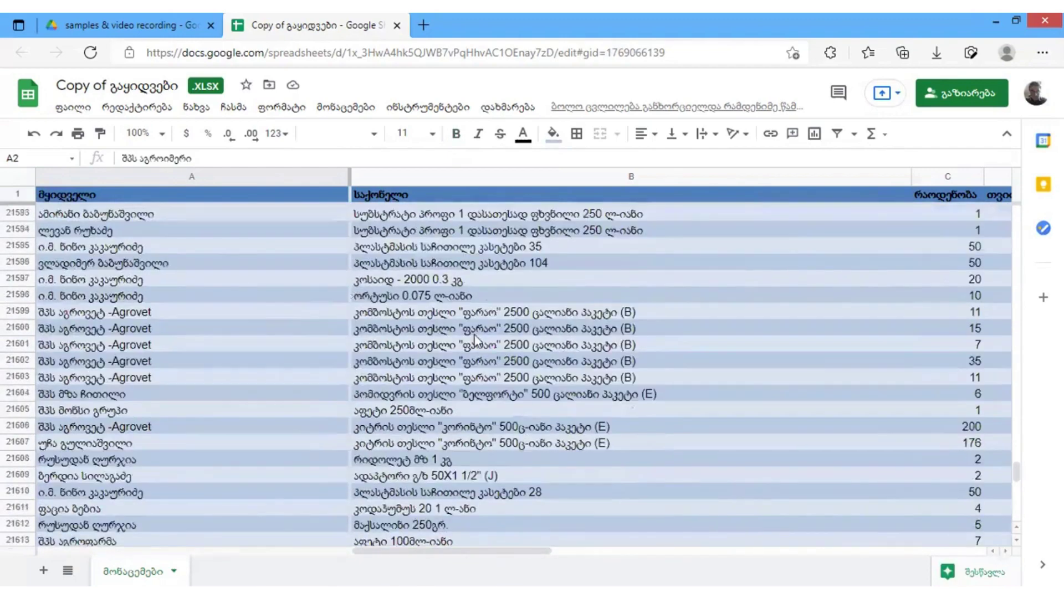
# Locate the end of the sales table and select the buyer cell of the last record, A21717.
pyautogui.click(215, 401)
pyautogui.press('pagedown')
pyautogui.press('pagedown')
pyautogui.press('pagedown')
pyautogui.press('pagedown')
pyautogui.press('pagedown')
pyautogui.press('pagedown')
pyautogui.press('pagedown')
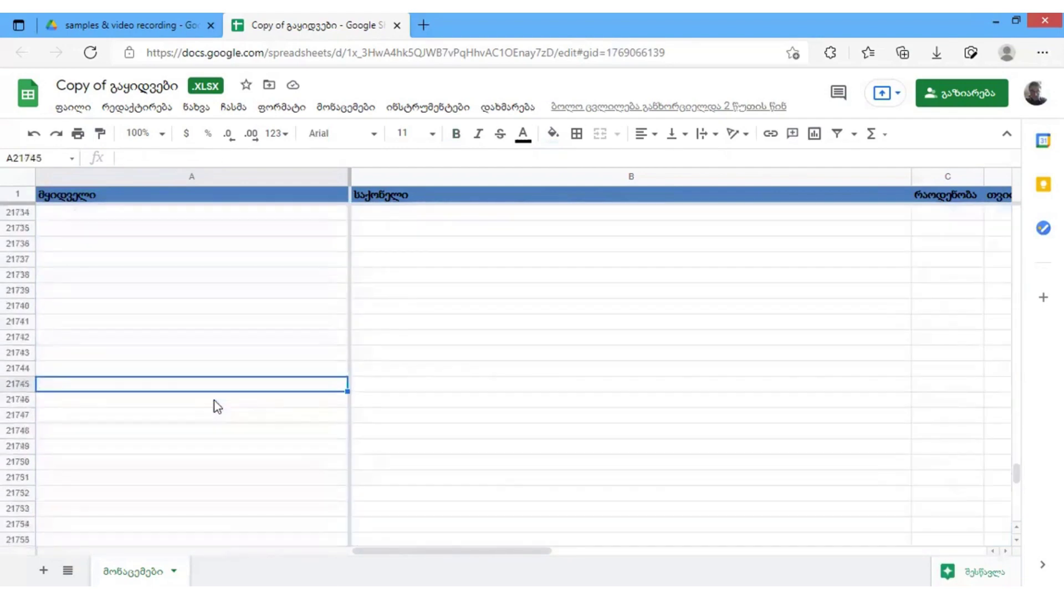
pyautogui.press('pageup')
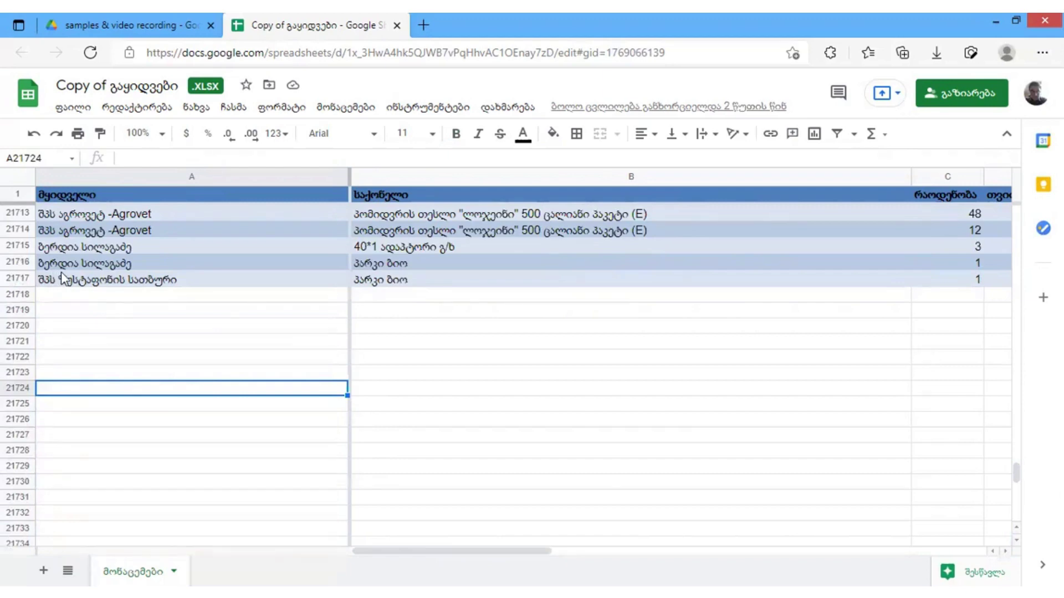
pyautogui.click(92, 283)
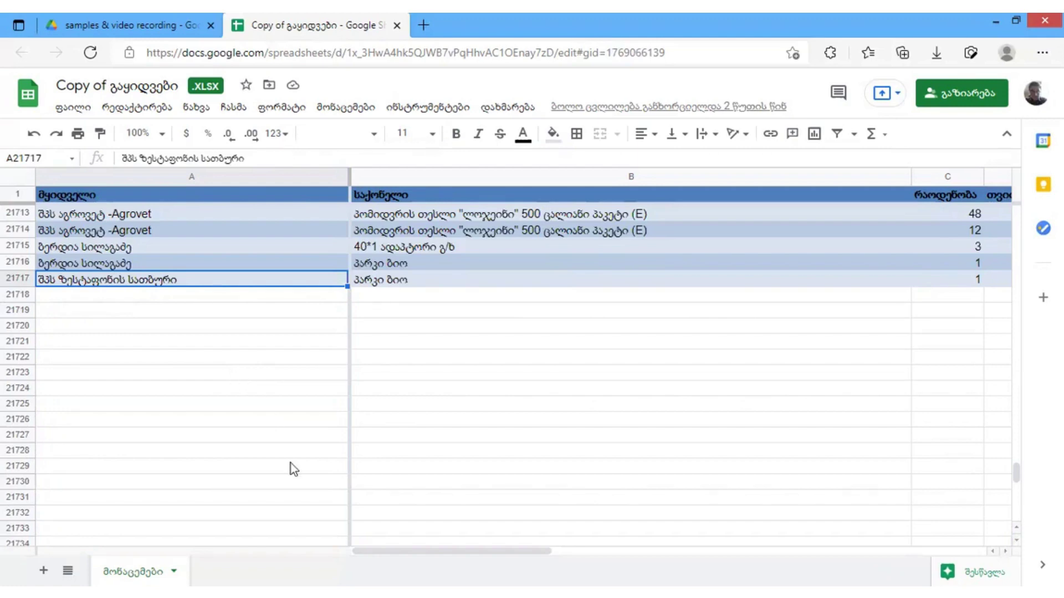
# Enter the range text A1:A in the empty cell B21720 below the sales table.
pyautogui.click(415, 327)
pyautogui.write('A1')
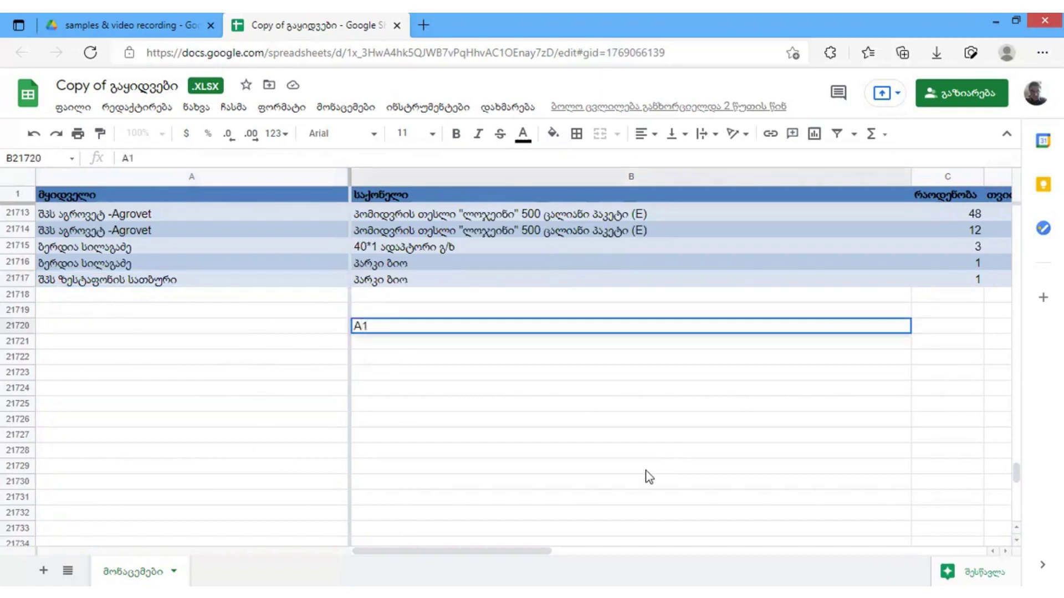
pyautogui.write(':A')
pyautogui.press('Left')
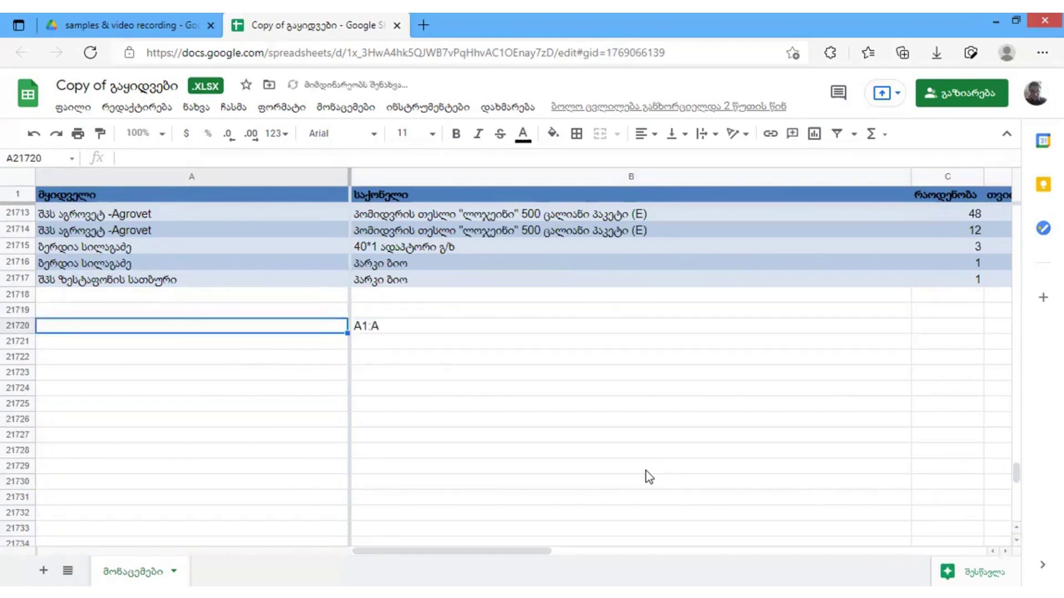
# Rewrite the range text in B21720 as A2:A21717, then discard it and clear the cell.
pyautogui.click(418, 328)
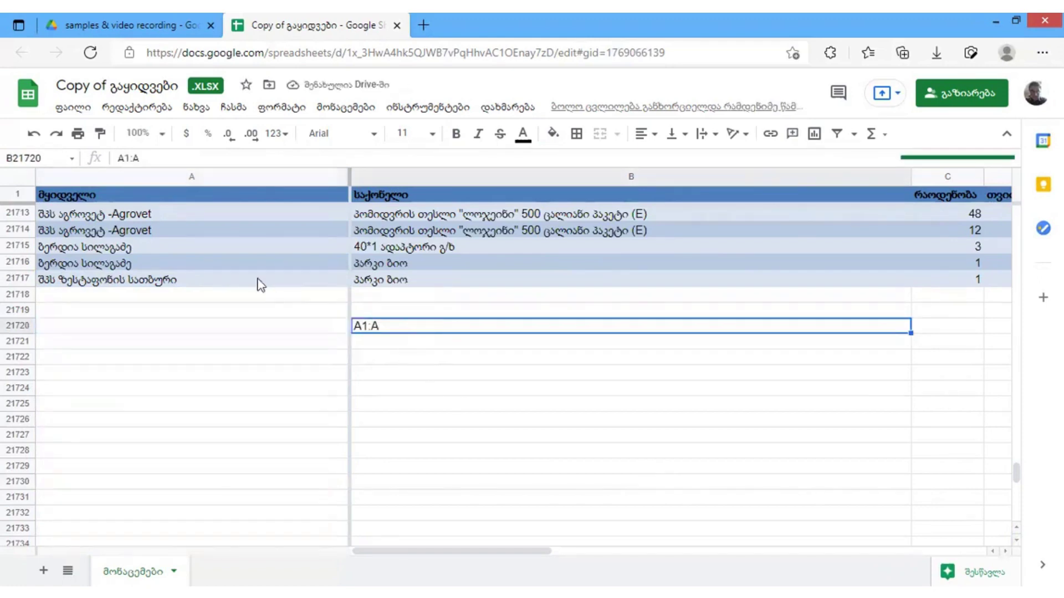
pyautogui.click(133, 158)
pyautogui.press('BackSpace')
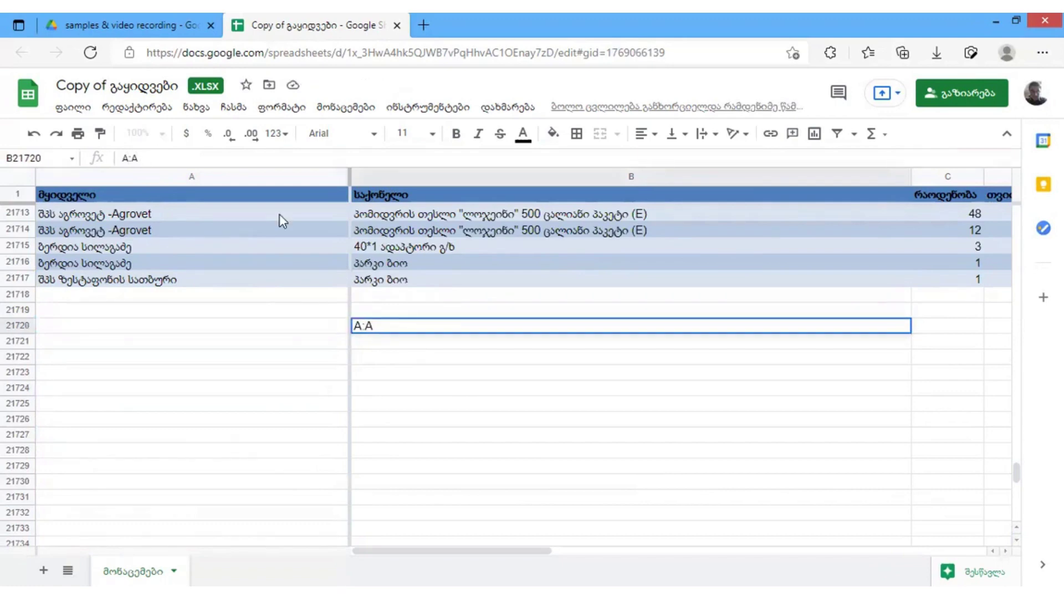
pyautogui.write('2')
pyautogui.press('End')
pyautogui.write('21717')
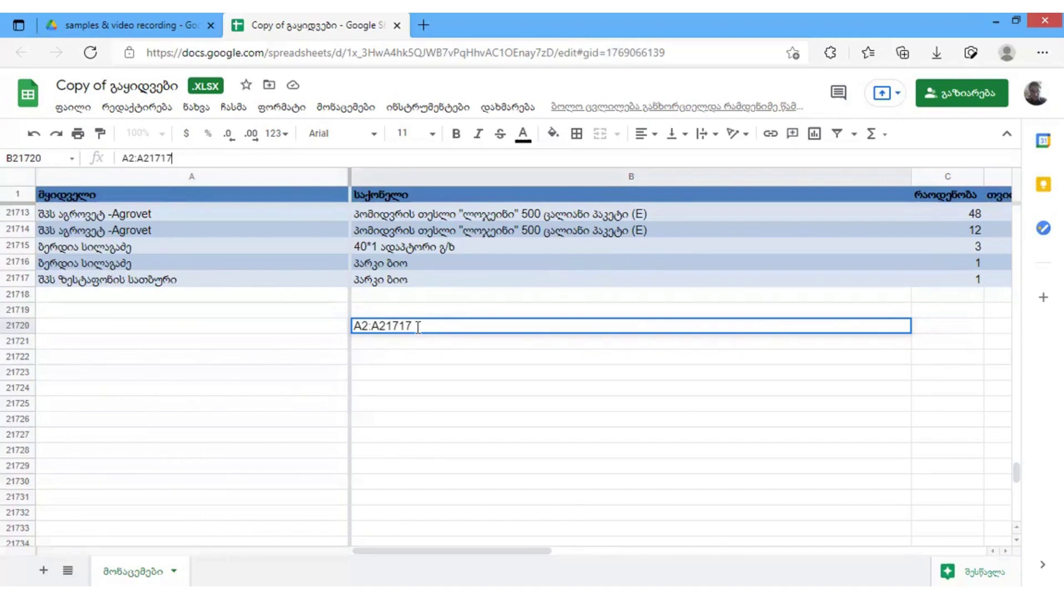
pyautogui.press('Escape')
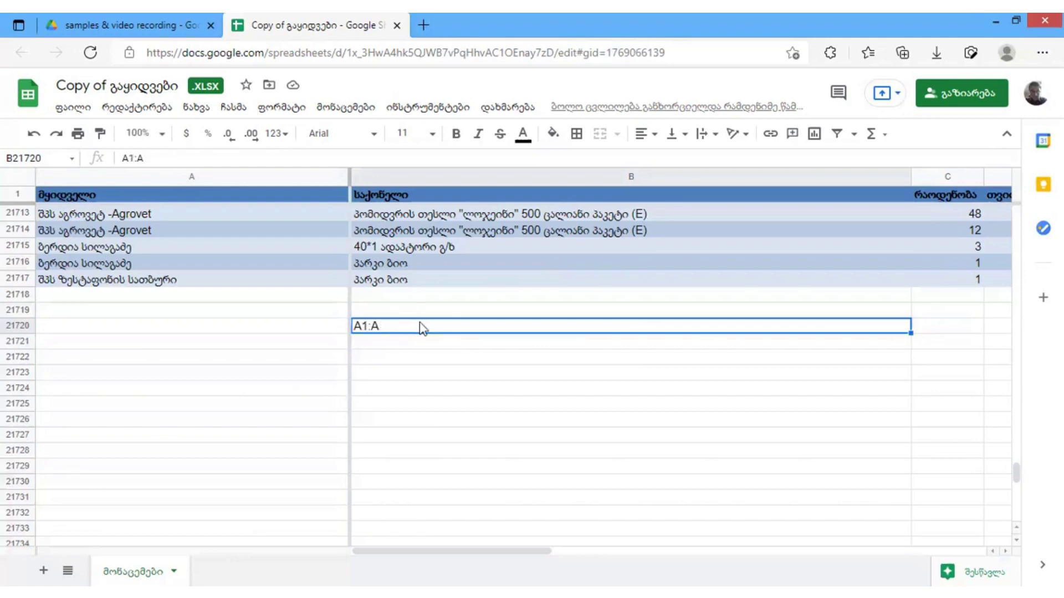
pyautogui.press('Delete')
pyautogui.click(331, 108)
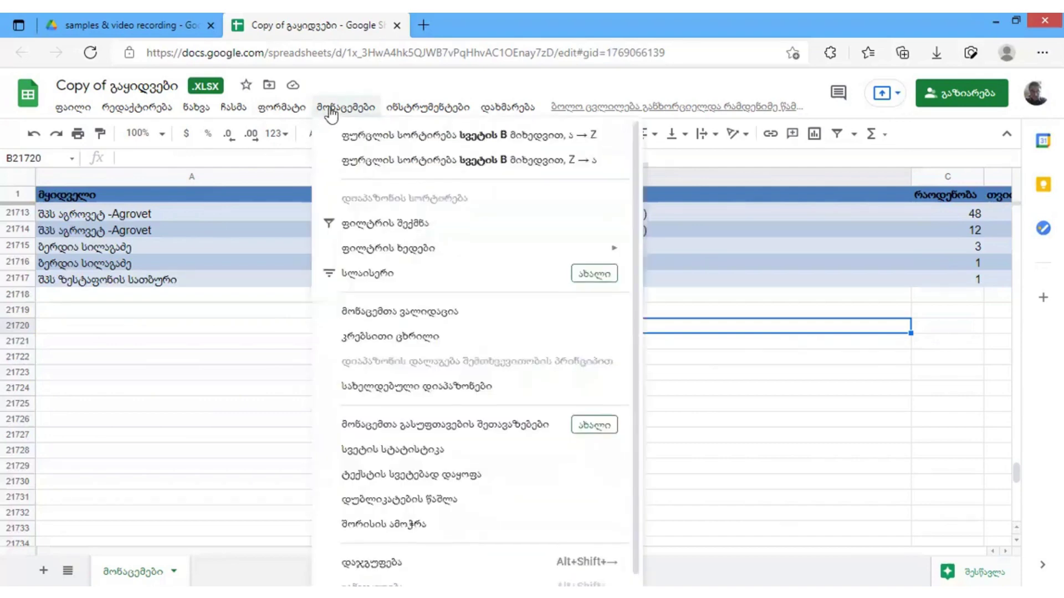
pyautogui.click(198, 361)
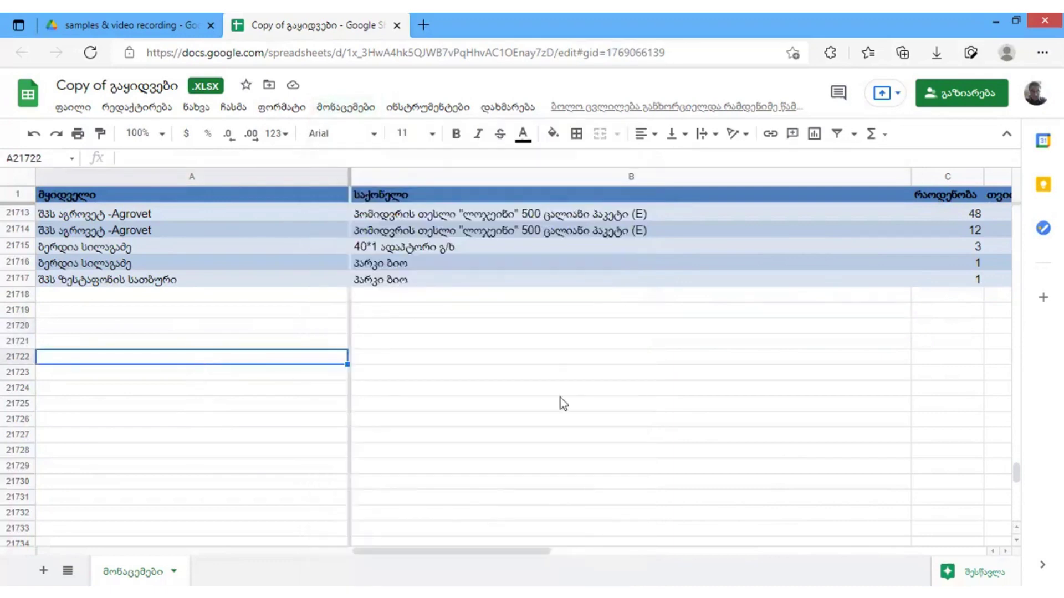
# Select all buyer names in column A, from A2 down to the last record in A21717.
pyautogui.scroll(10, 1018, 317)
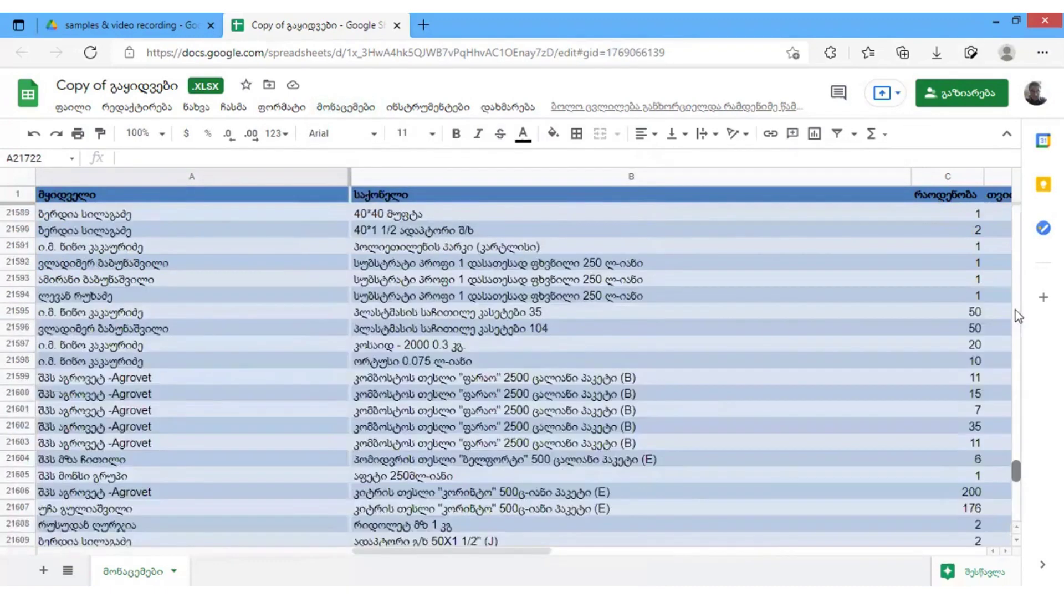
pyautogui.moveTo(1018, 317); pyautogui.dragTo(1018, 216)
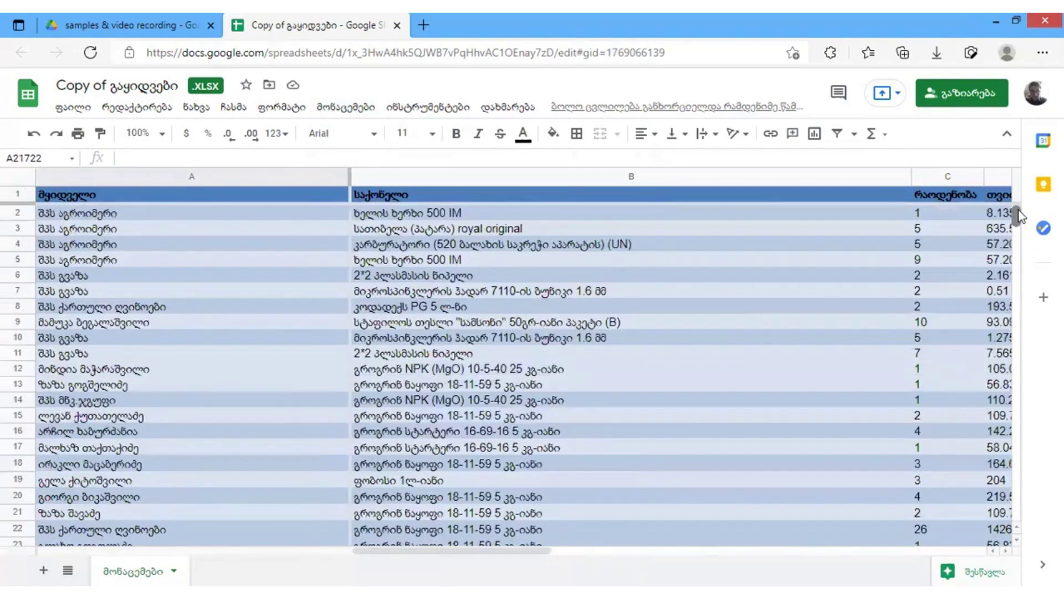
pyautogui.click(156, 212)
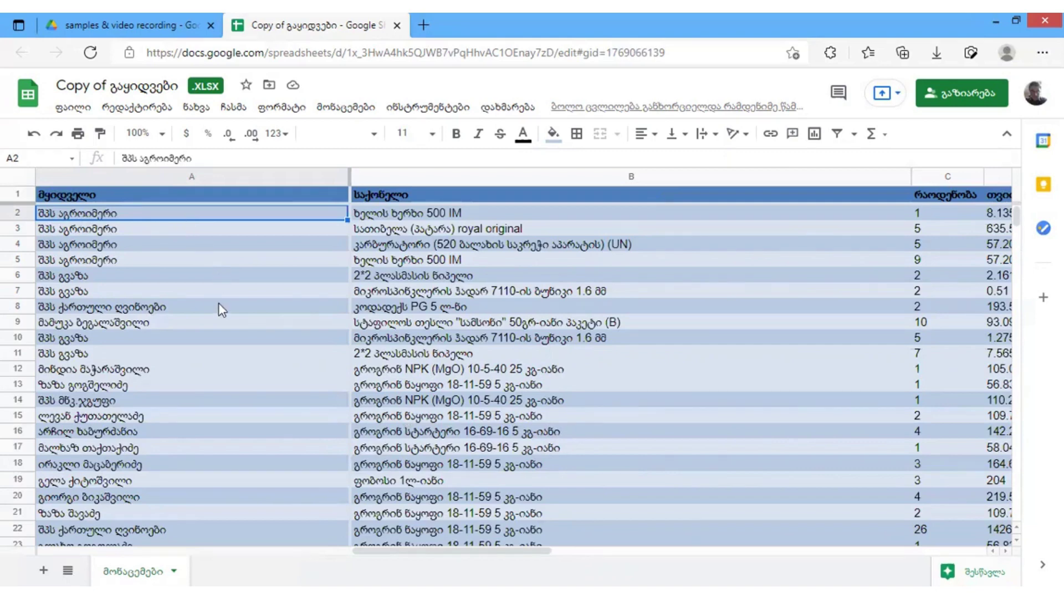
pyautogui.hscroll(5, 218, 304)
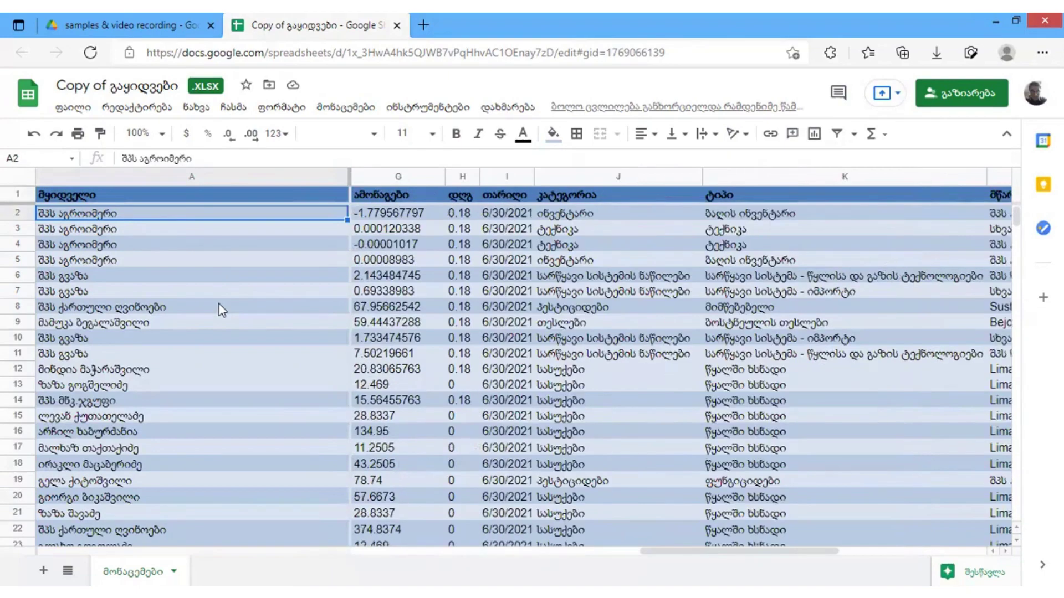
pyautogui.hscroll(-5, 218, 303)
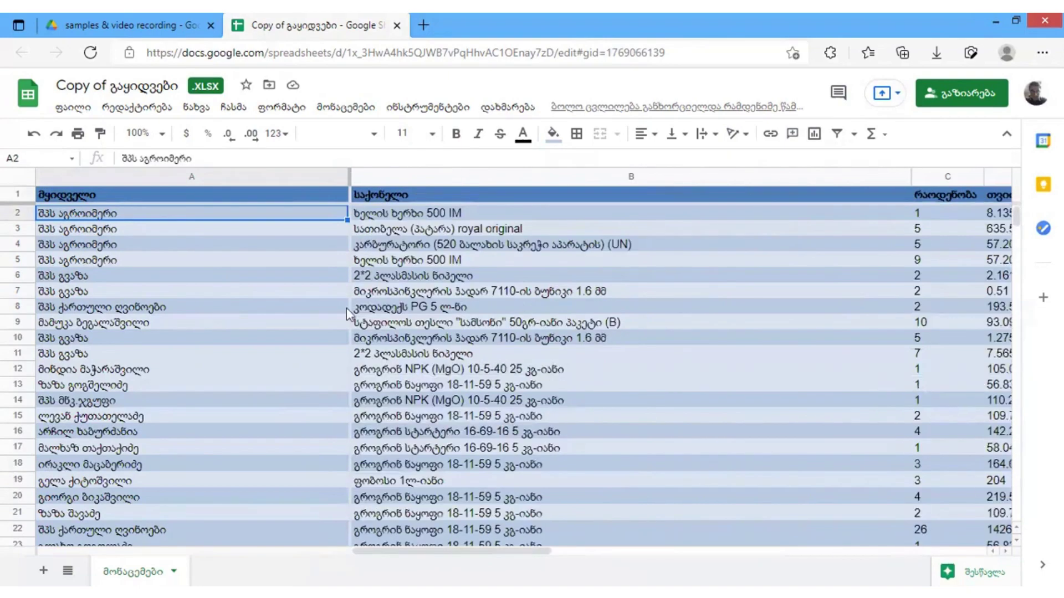
pyautogui.scroll(-8, 346, 313)
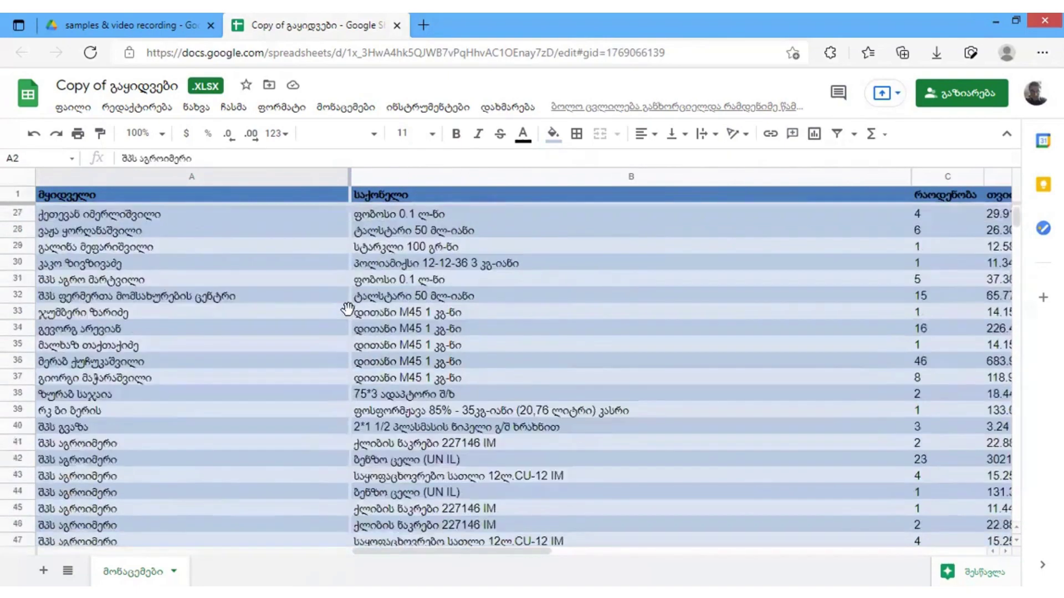
pyautogui.scroll(-12, 347, 308)
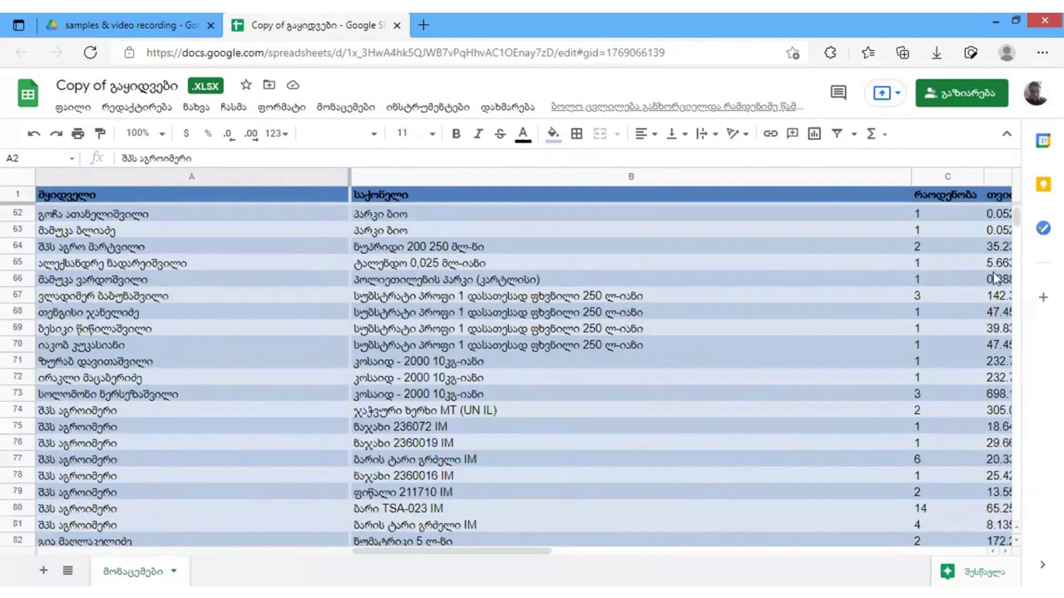
pyautogui.moveTo(1019, 227); pyautogui.dragTo(1019, 218)
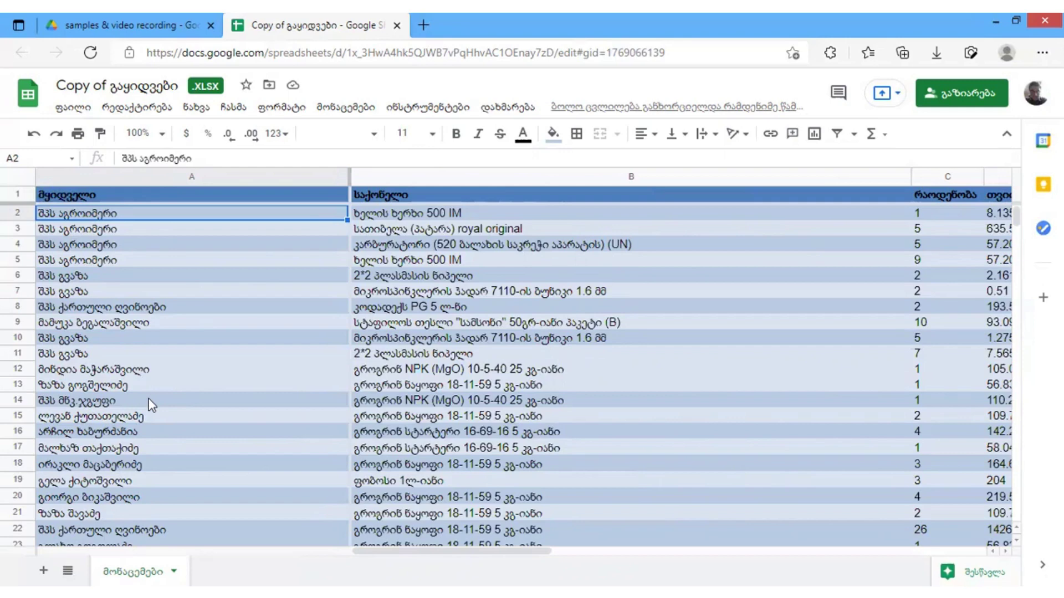
pyautogui.hotkey('ctrl', 'shift', 'Down')
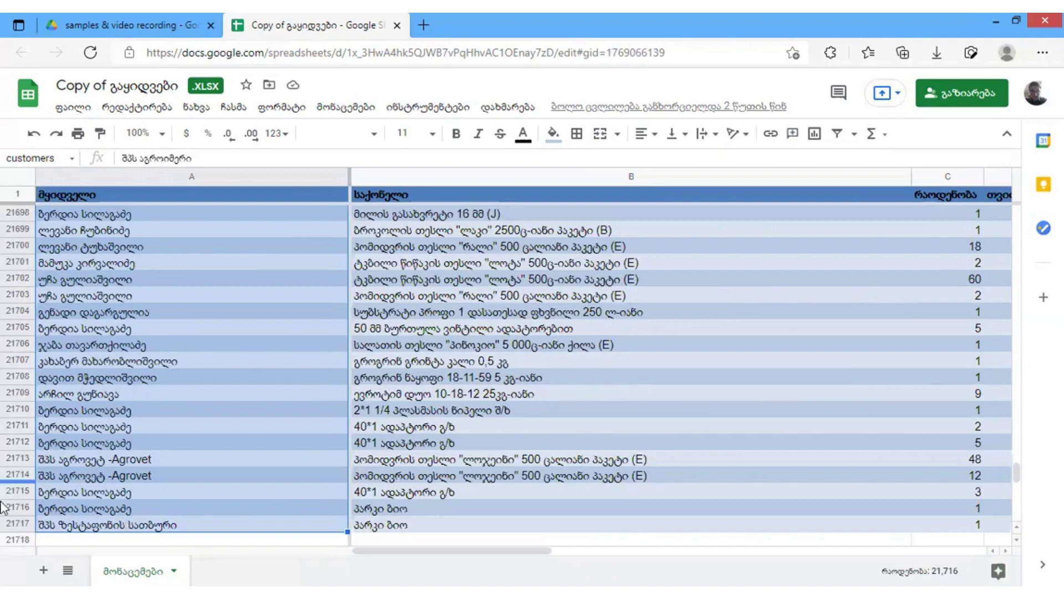
# Open the spreadsheet's named ranges and delete the existing customers range.
pyautogui.click(334, 109)
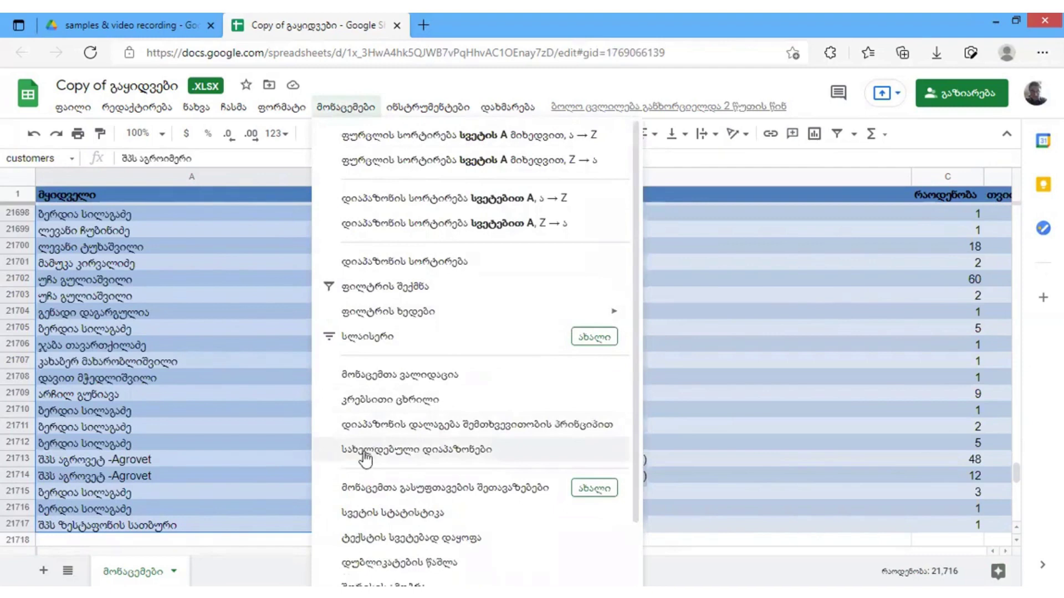
pyautogui.click(401, 457)
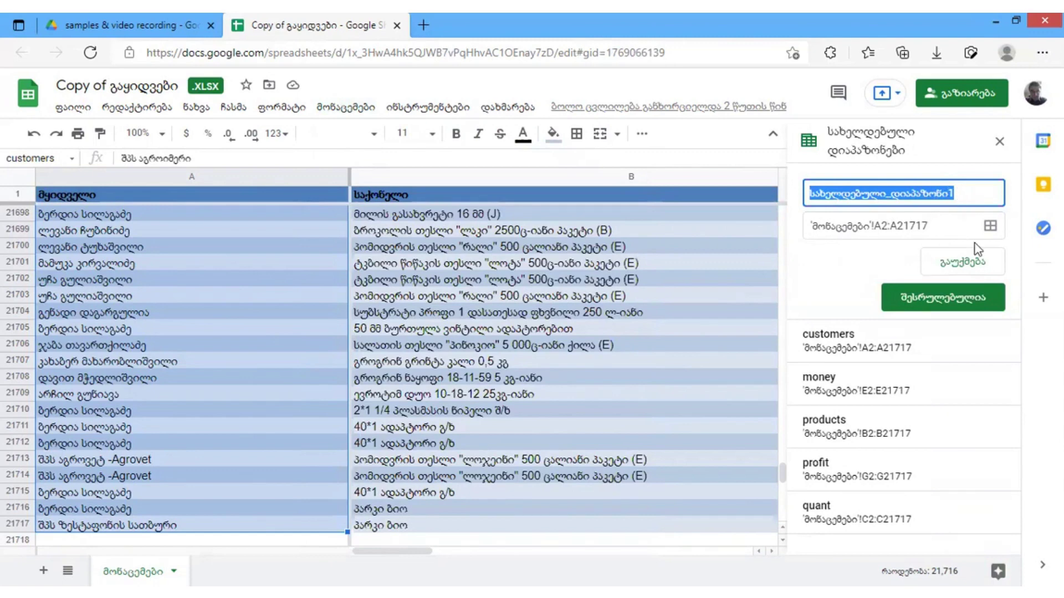
pyautogui.click(864, 277)
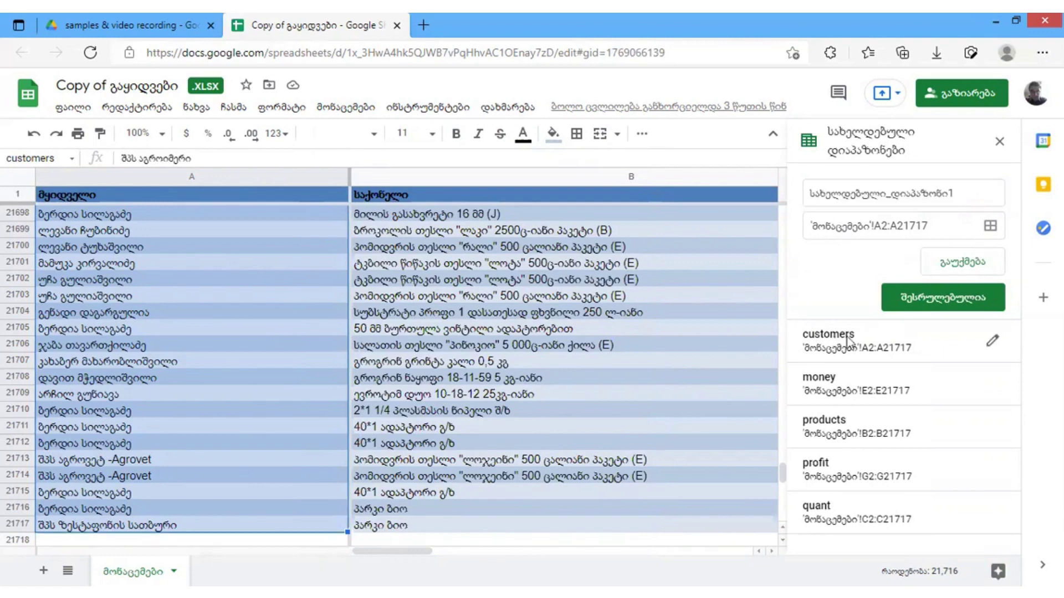
pyautogui.click(995, 344)
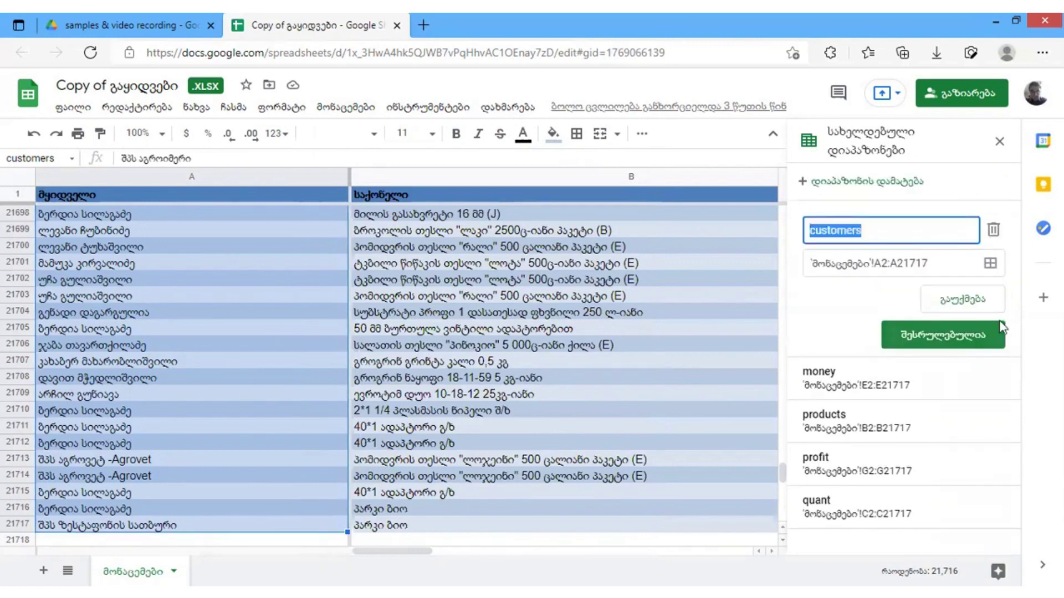
pyautogui.click(995, 232)
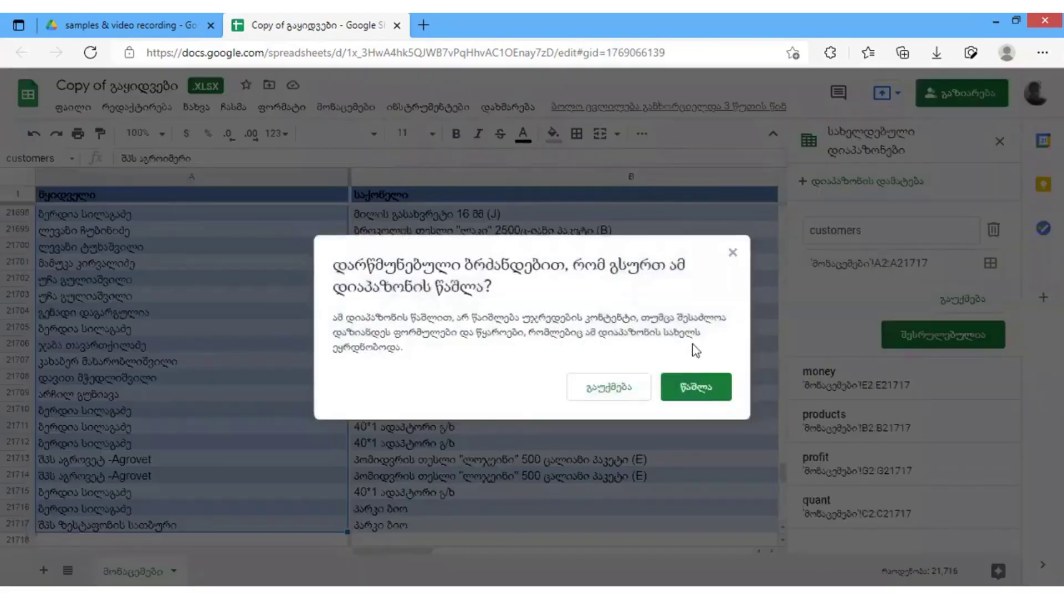
pyautogui.click(681, 383)
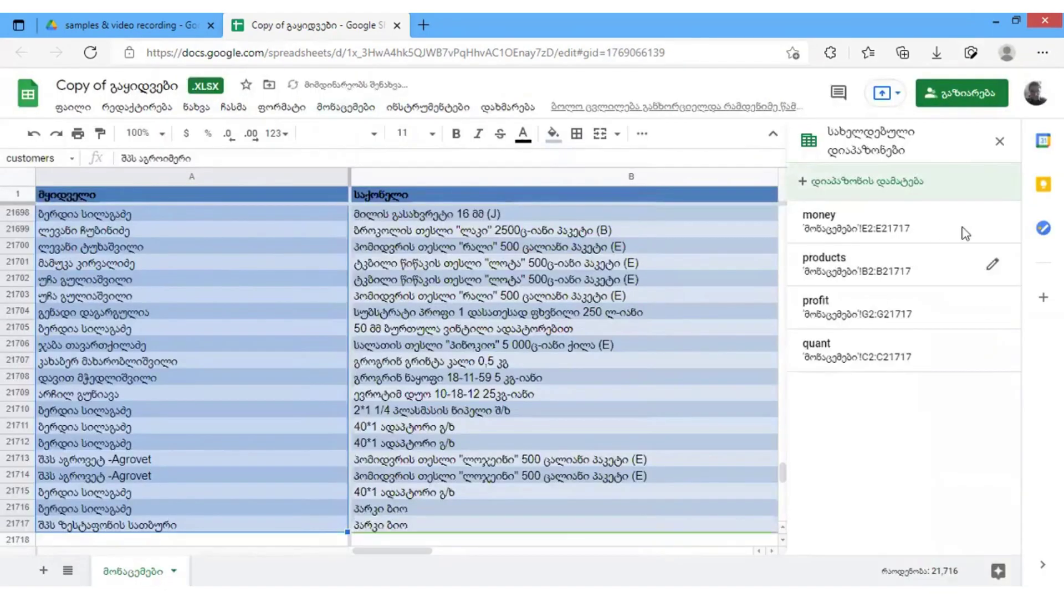
# Delete the existing named ranges money and products from the spreadsheet.
pyautogui.click(992, 222)
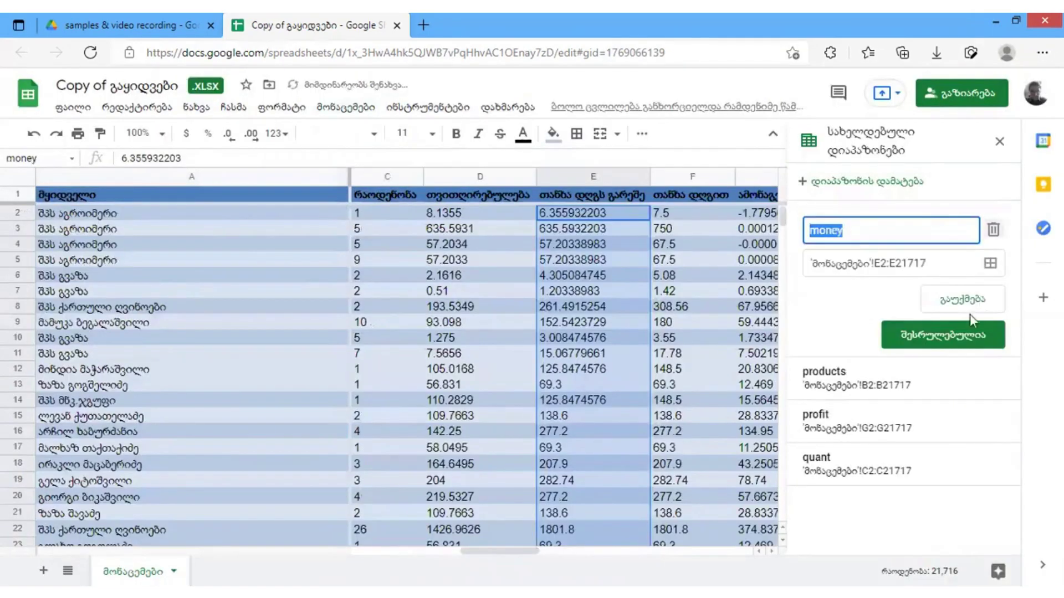
pyautogui.click(994, 231)
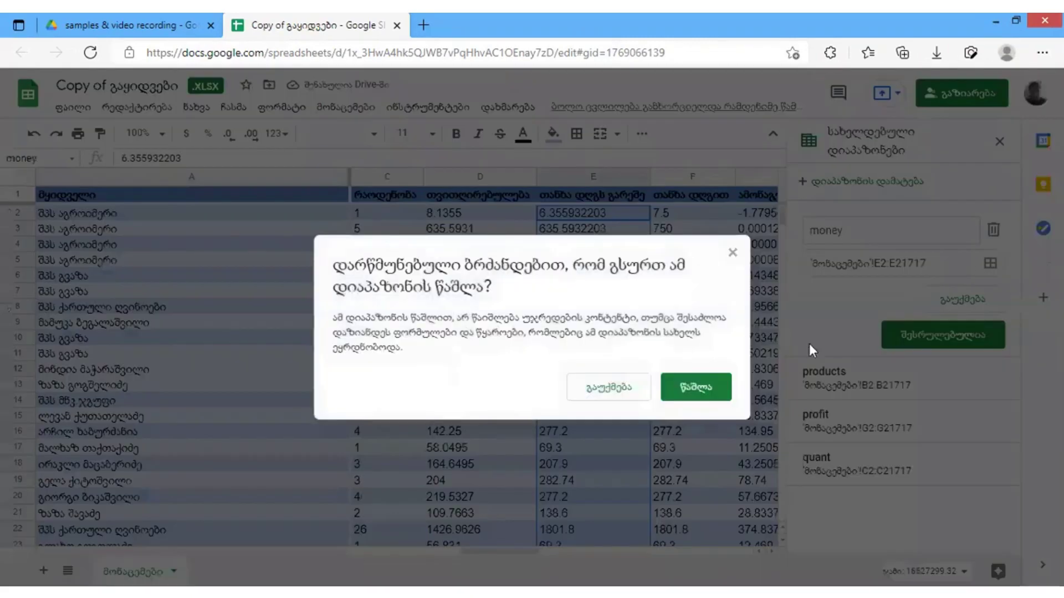
pyautogui.click(728, 388)
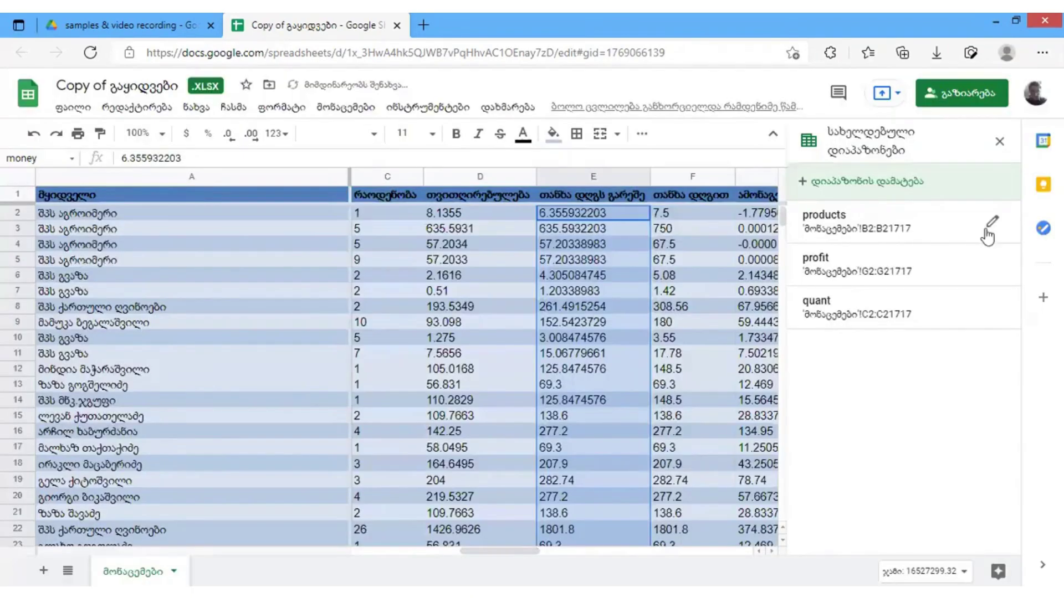
pyautogui.click(992, 221)
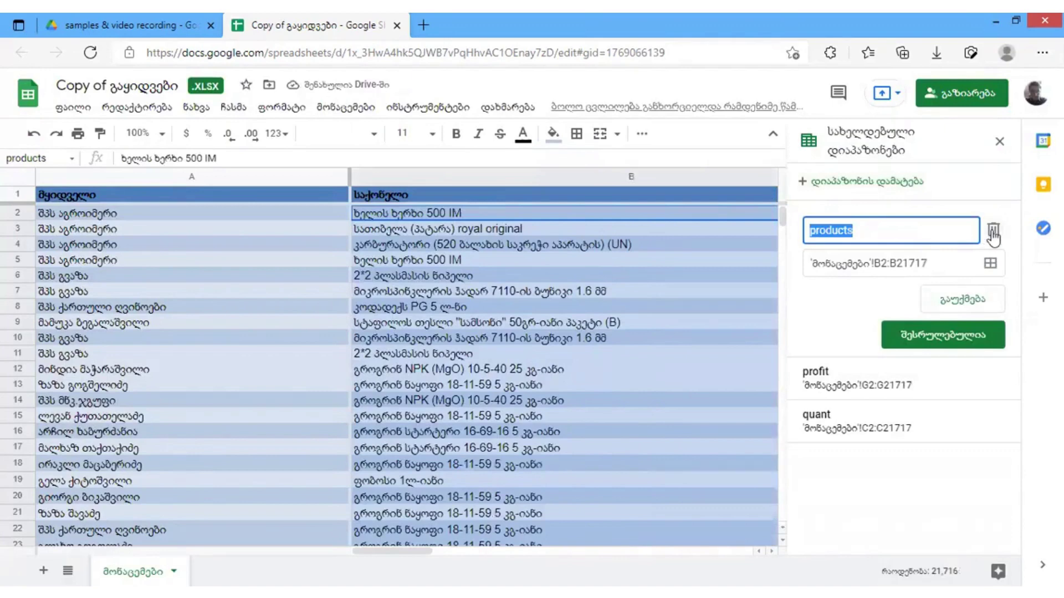
pyautogui.click(993, 230)
pyautogui.click(688, 388)
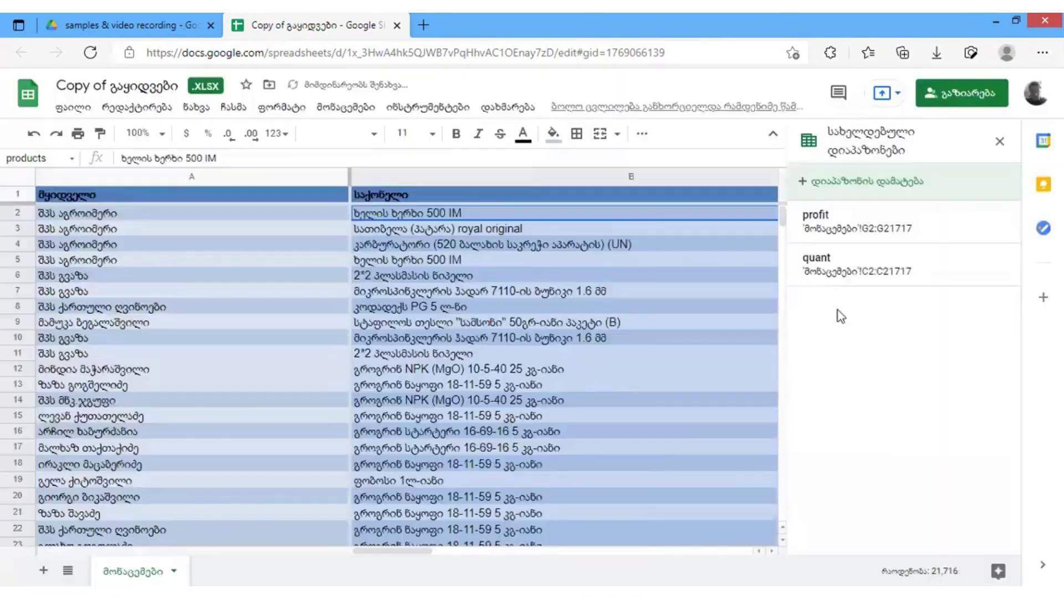
# Delete the remaining named ranges profit and quant from the spreadsheet.
pyautogui.click(991, 223)
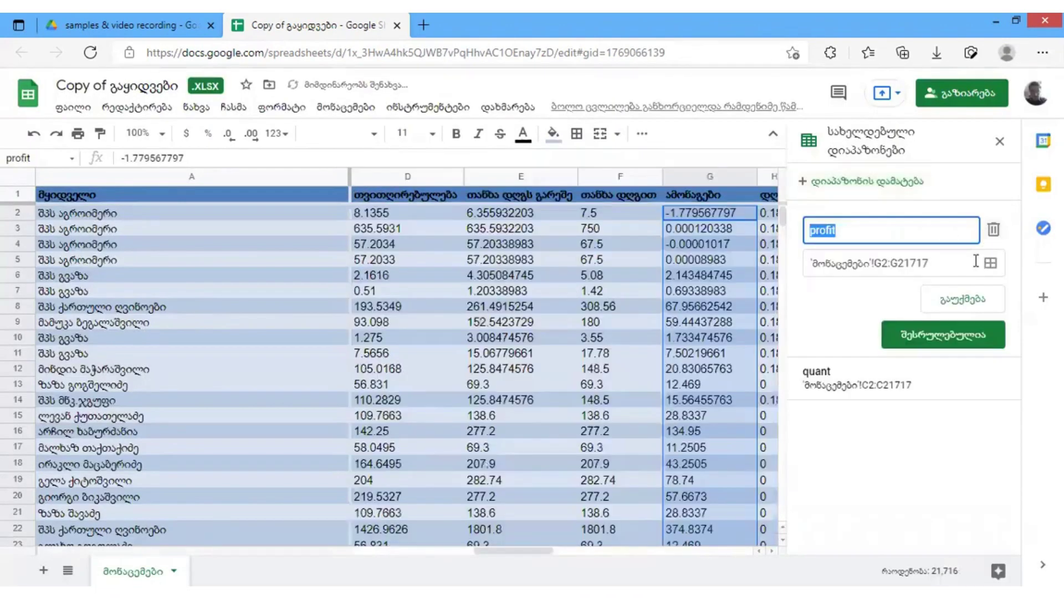
pyautogui.click(992, 232)
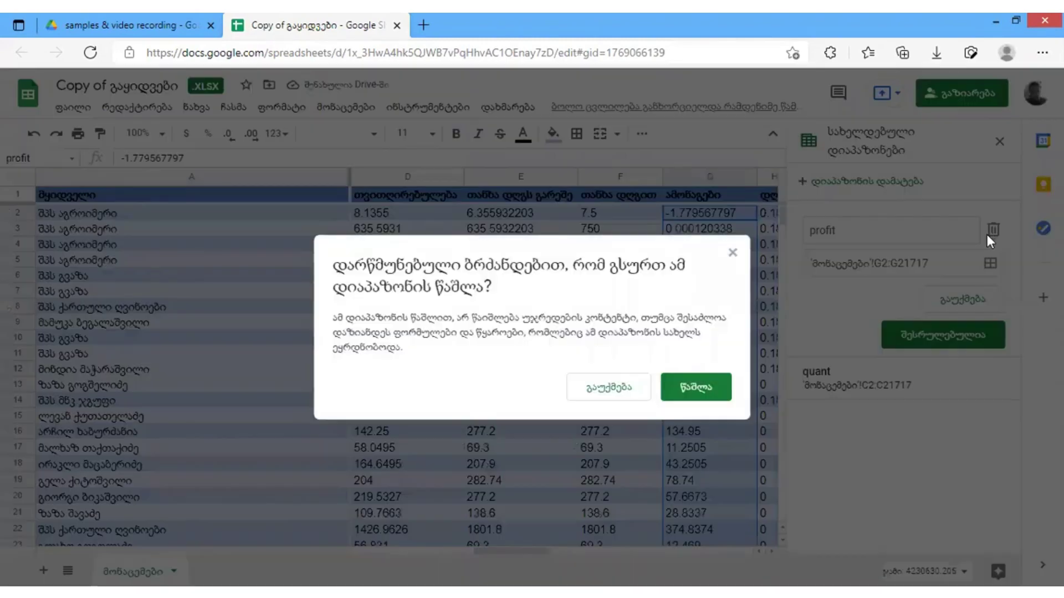
pyautogui.click(696, 388)
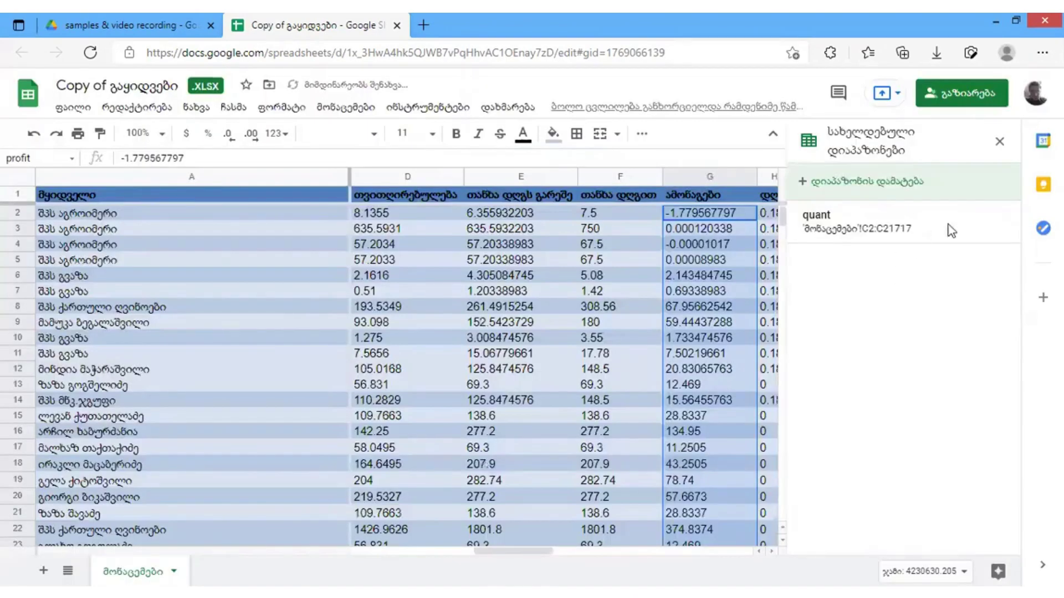
pyautogui.click(992, 226)
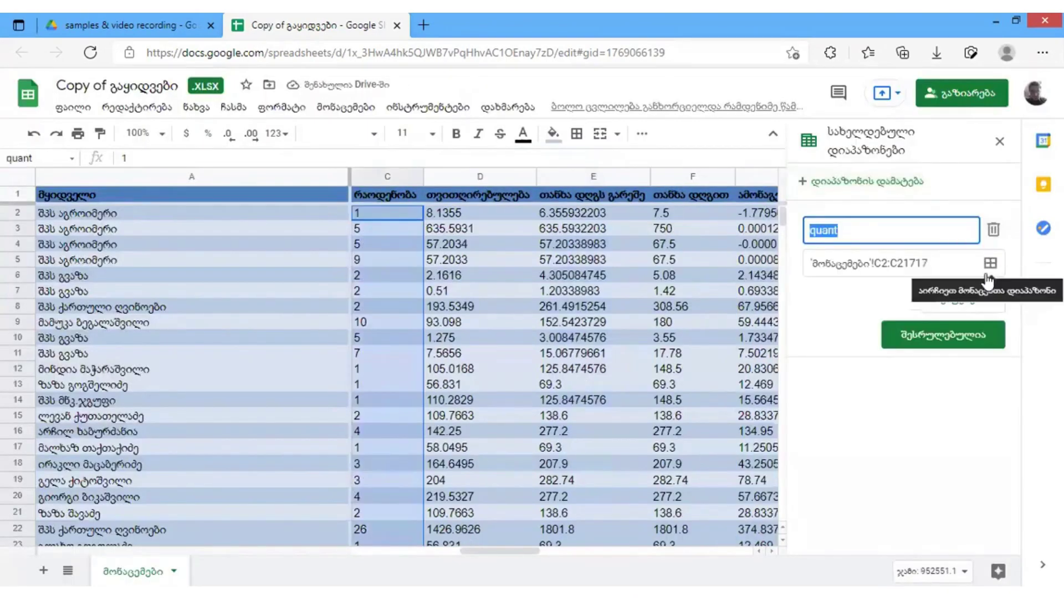
pyautogui.click(993, 231)
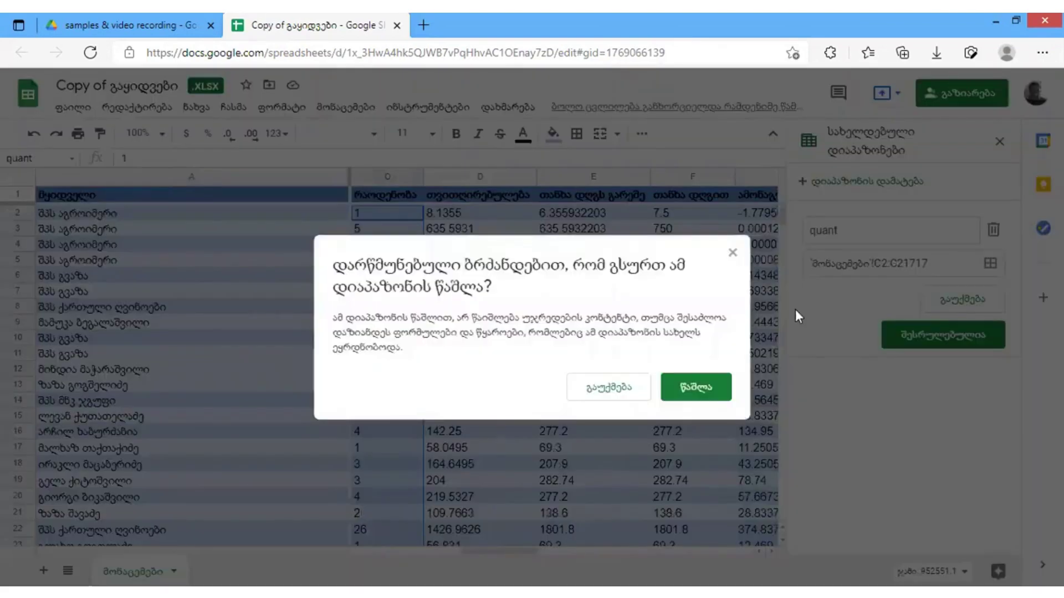
pyautogui.click(679, 387)
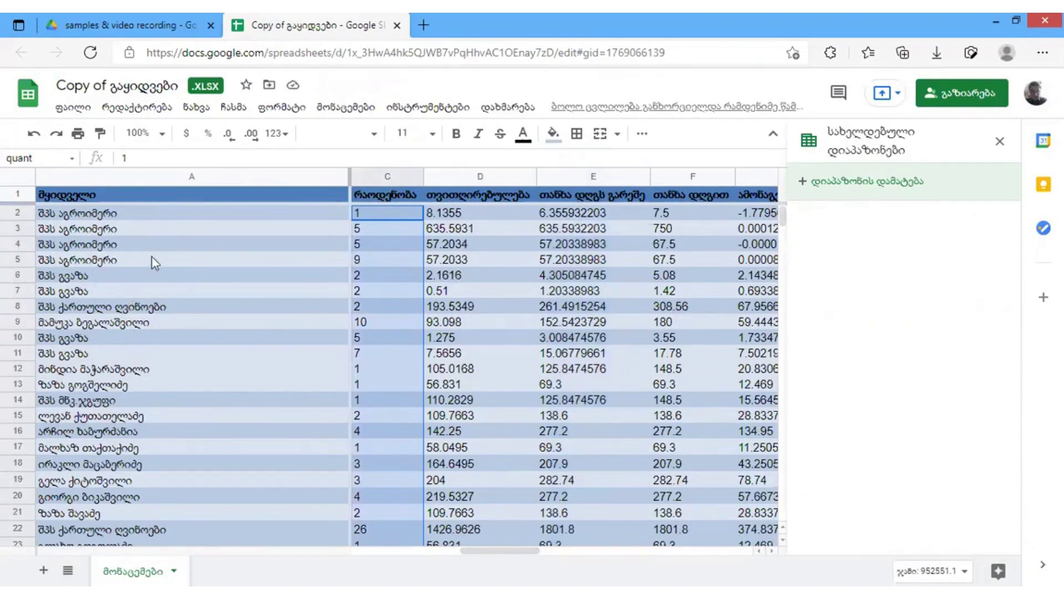
# Define a named range customers covering the buyer column cells A2:A21717.
pyautogui.click(188, 213)
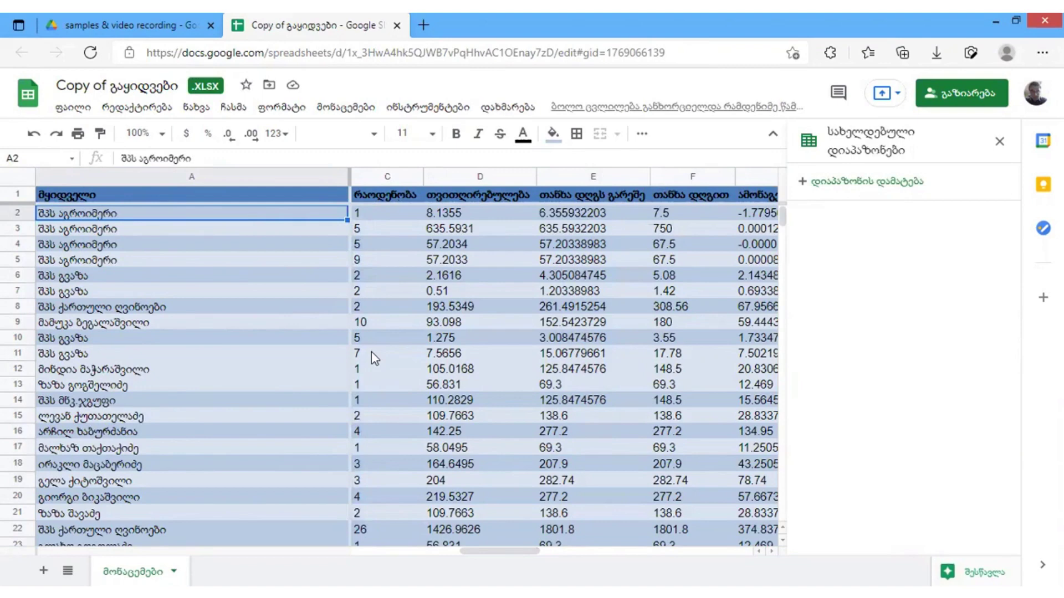
pyautogui.hotkey('ctrl', 'shift', 'Down')
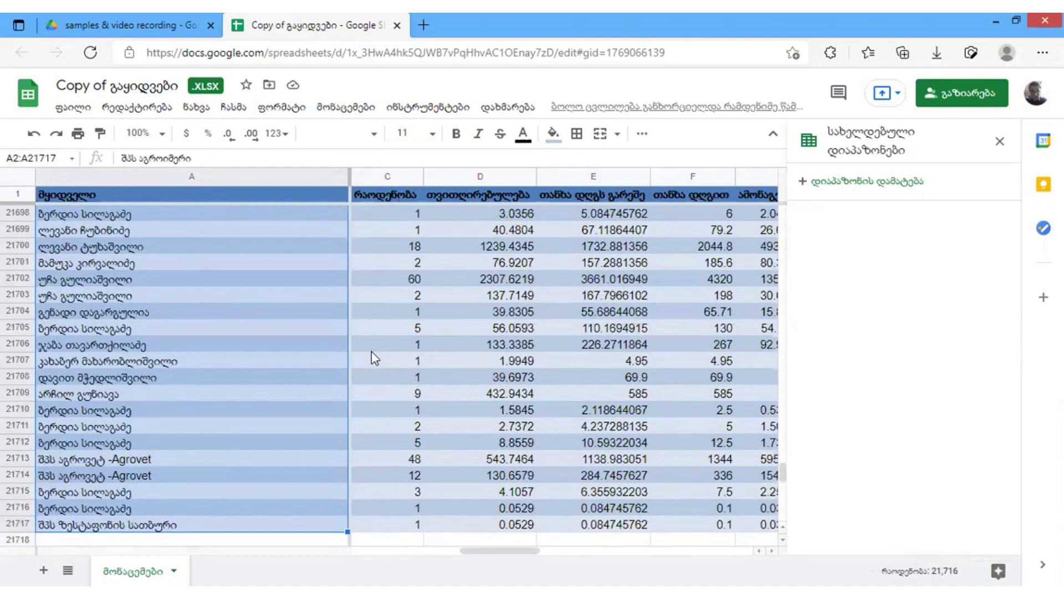
pyautogui.click(867, 188)
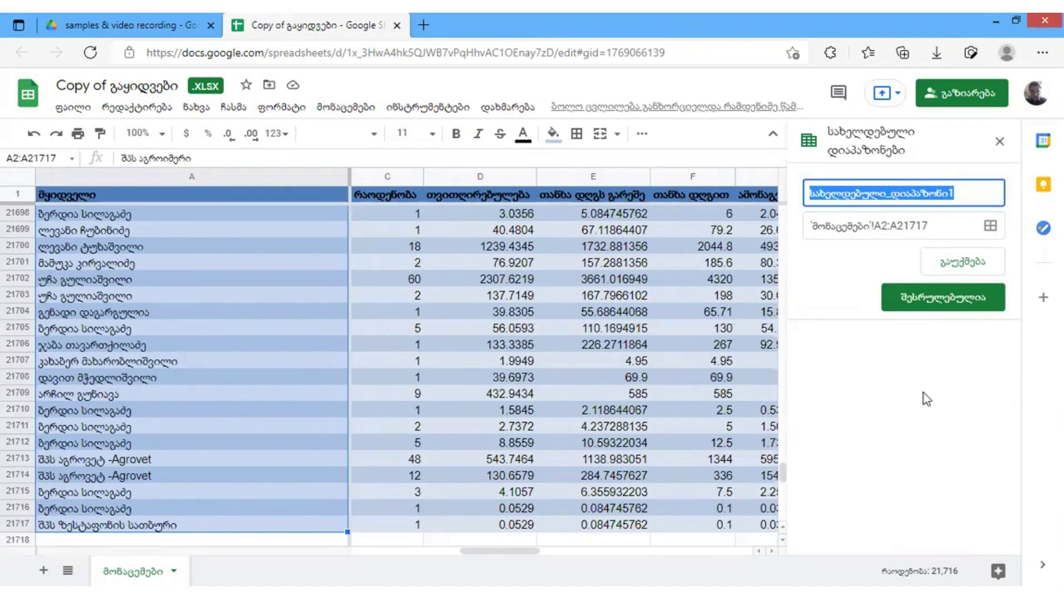
pyautogui.write('custo')
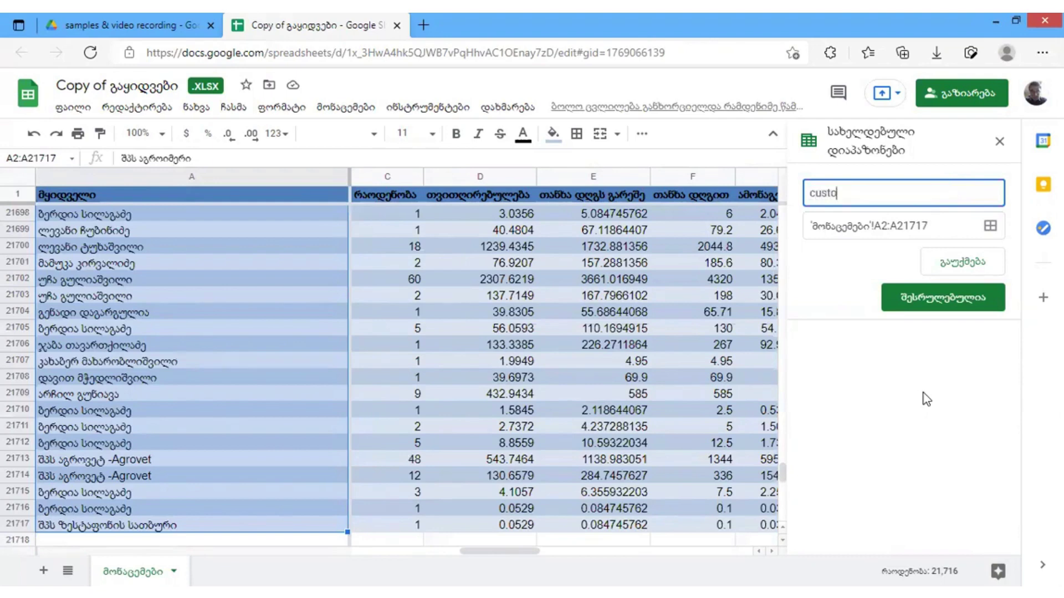
pyautogui.write('mers')
pyautogui.click(908, 295)
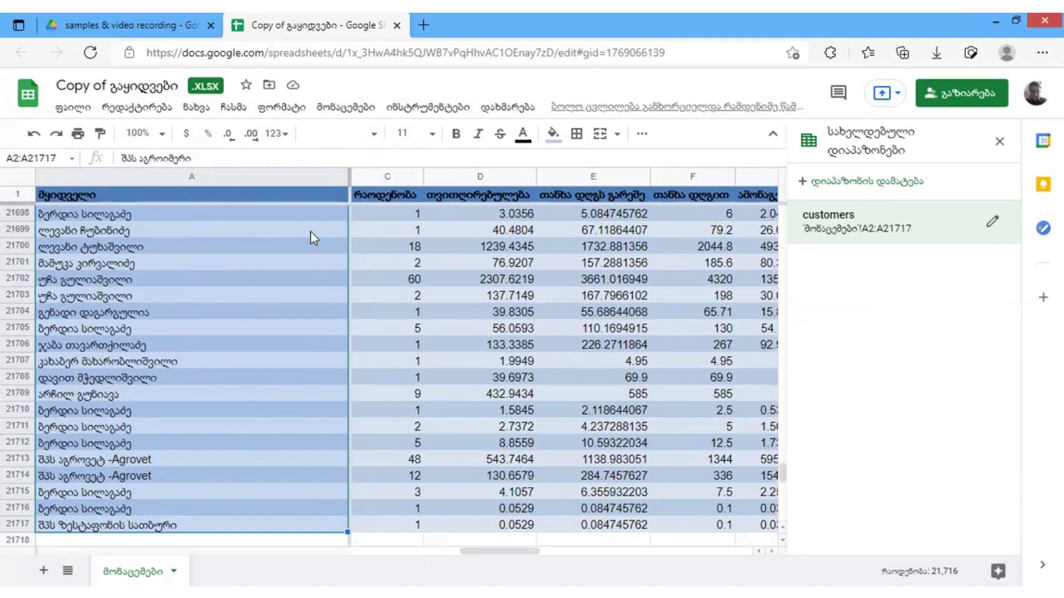
# Add a new blank sheet to the spreadsheet and open its name for editing.
pyautogui.click(350, 105)
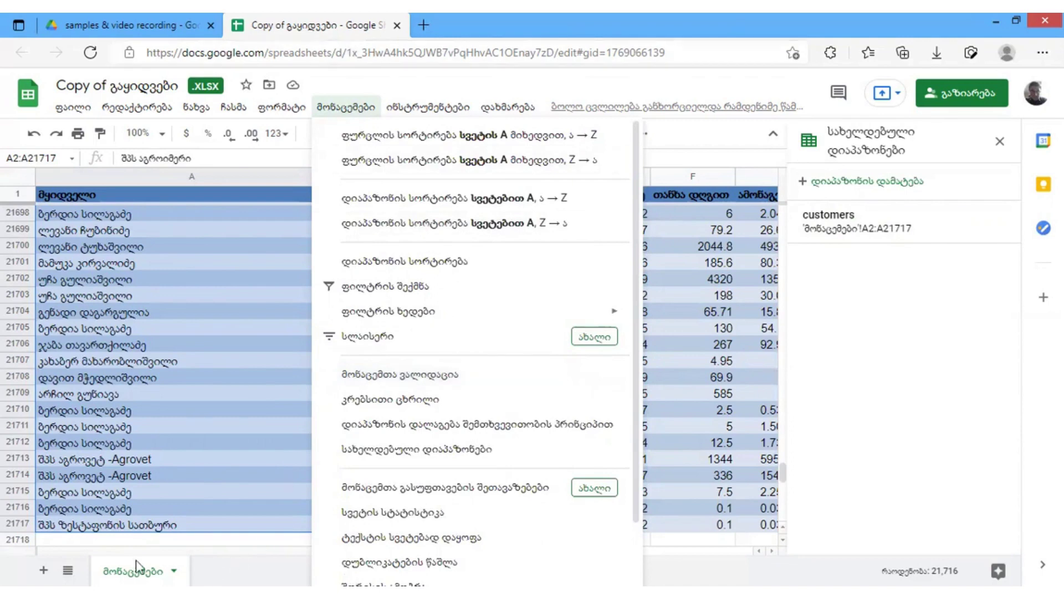
pyautogui.click(46, 570)
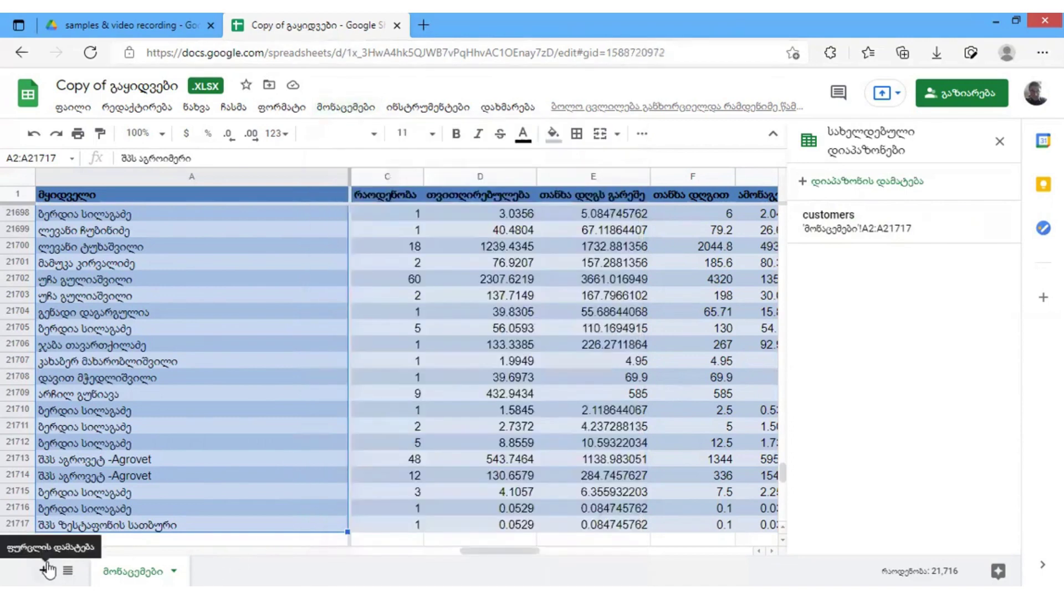
pyautogui.click(49, 571)
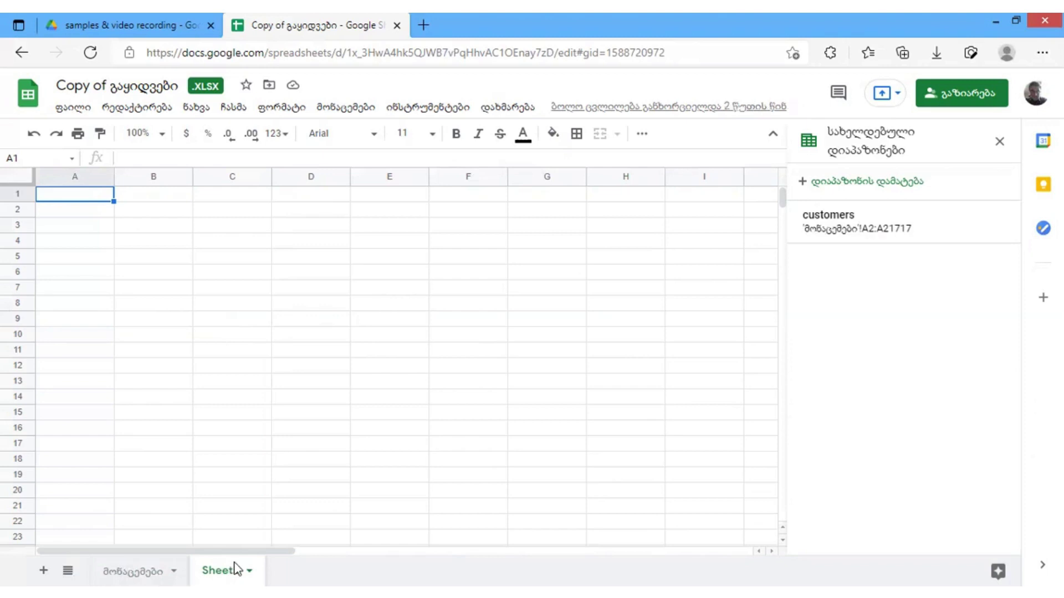
pyautogui.doubleClick(232, 570)
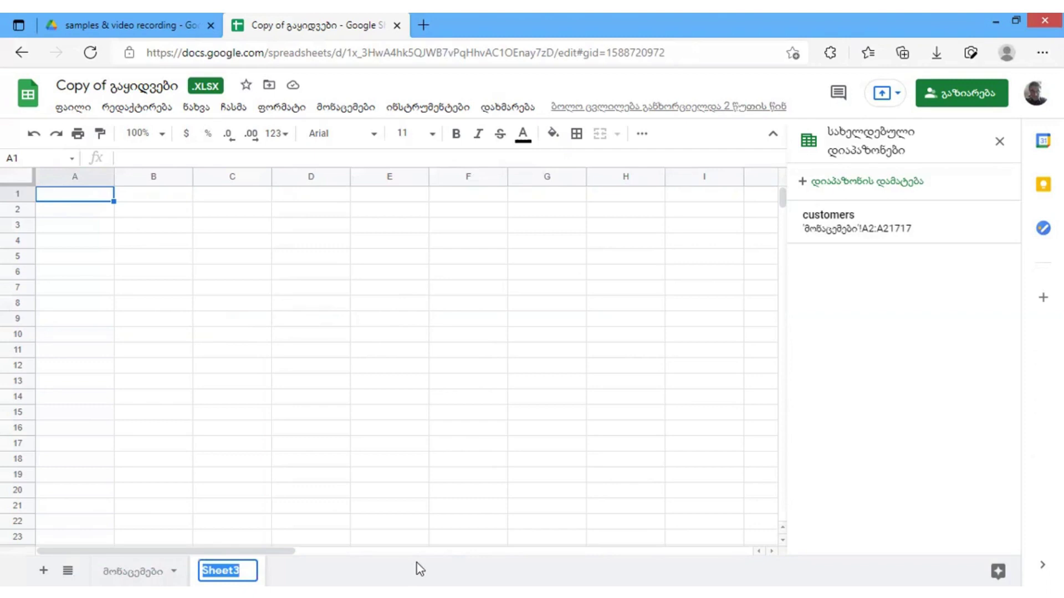
pyautogui.write('myi')
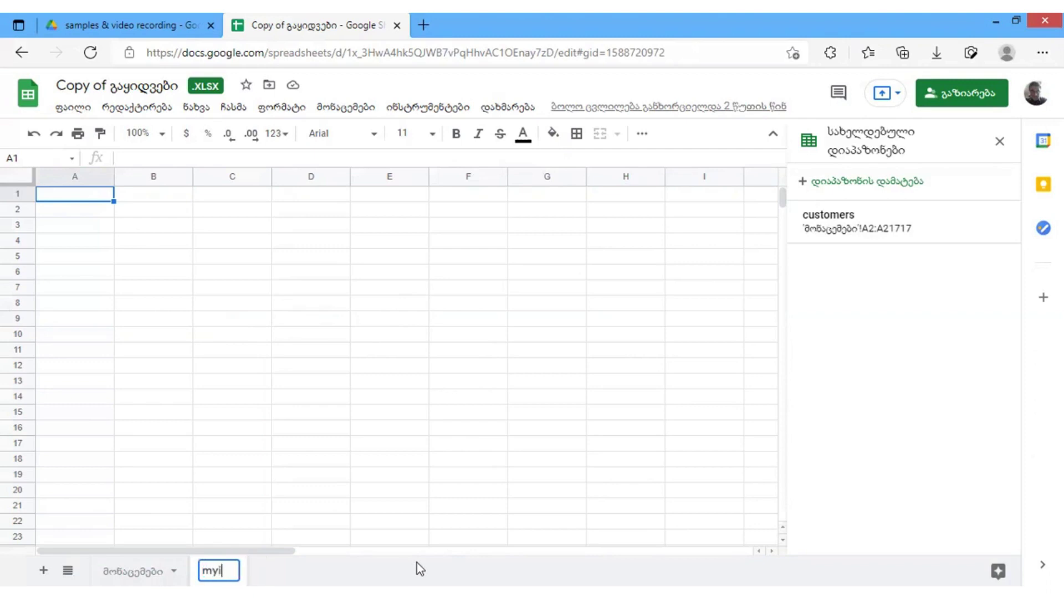
pyautogui.write('dveleb')
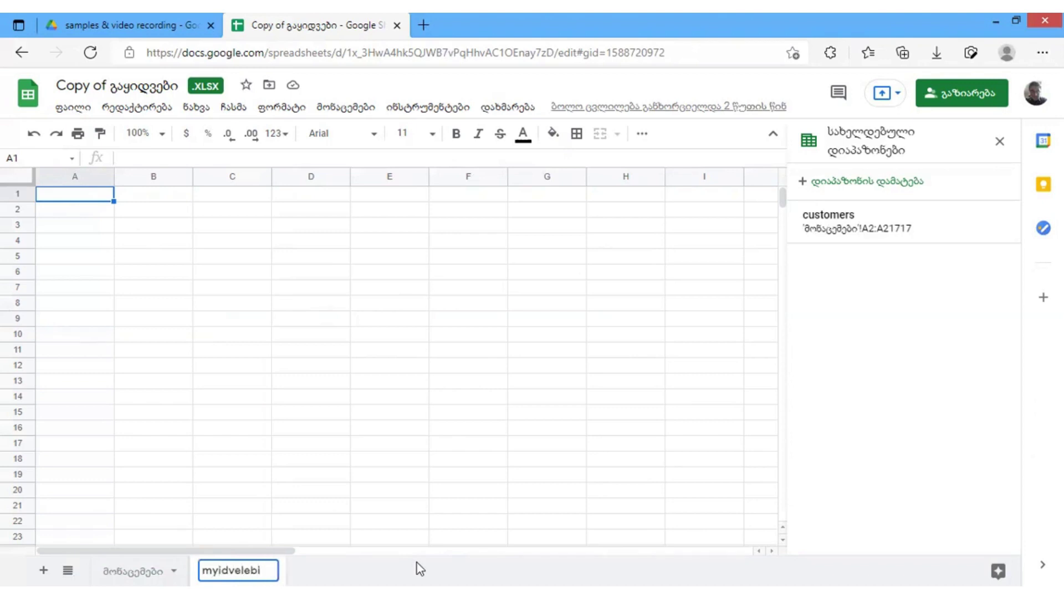
pyautogui.write('i')
pyautogui.press('BackSpace')
pyautogui.press('BackSpace')
pyautogui.press('BackSpace')
pyautogui.press('BackSpace')
pyautogui.press('BackSpace')
pyautogui.press('BackSpace')
pyautogui.press('BackSpace')
pyautogui.press('BackSpace')
pyautogui.press('BackSpace')
pyautogui.press('BackSpace')
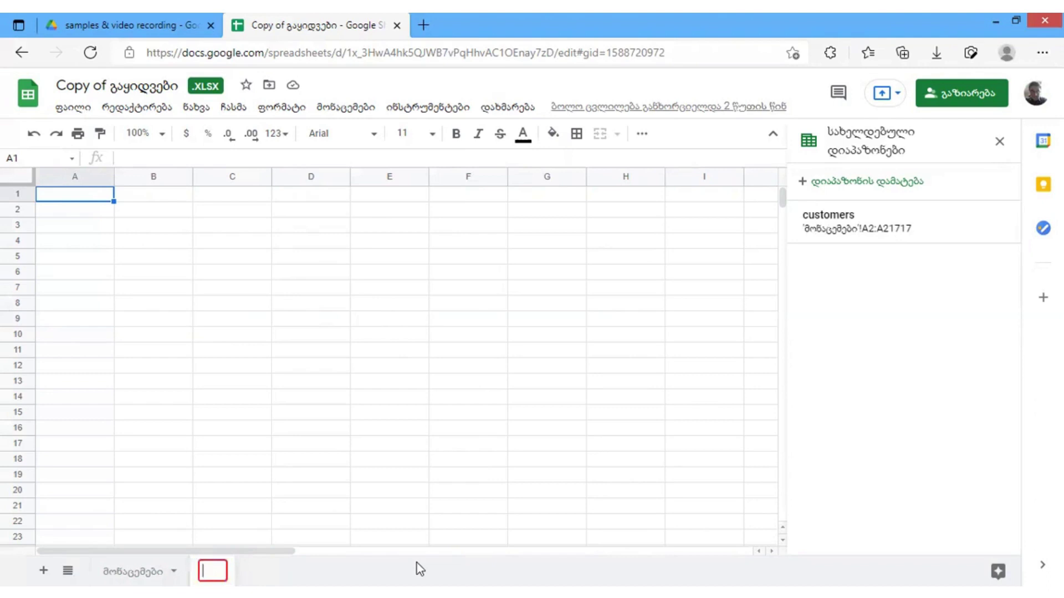
# Name the new sheet მყიდველები.
pyautogui.write('მყიდ')
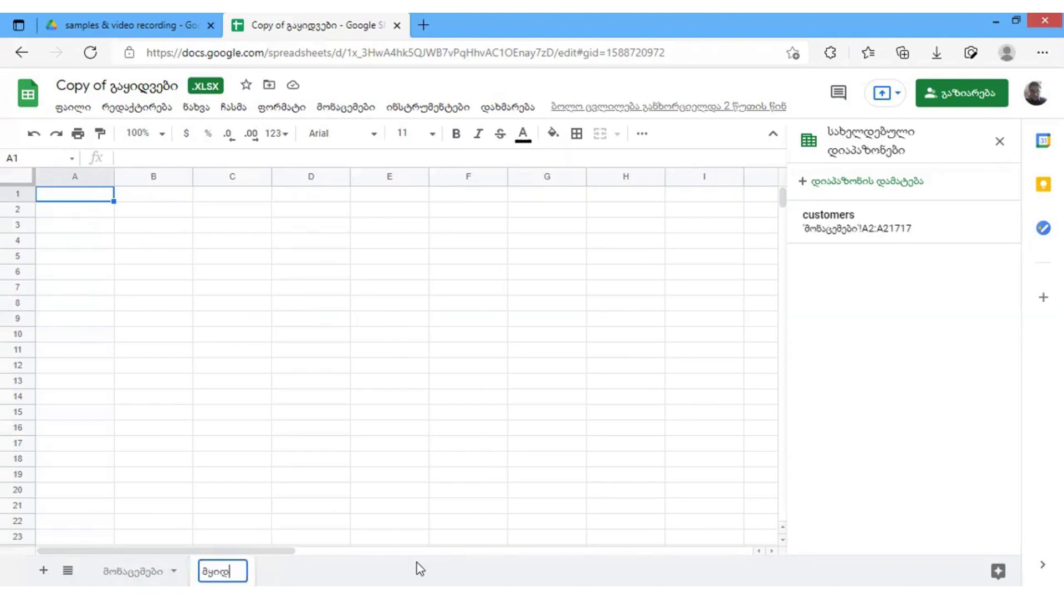
pyautogui.write('ველები')
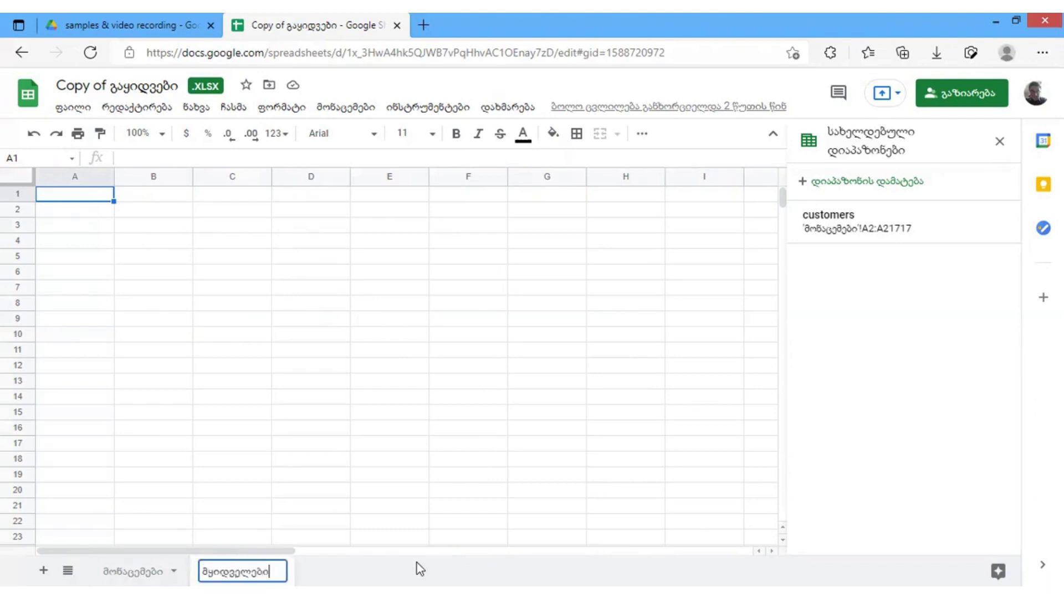
pyautogui.press('Return')
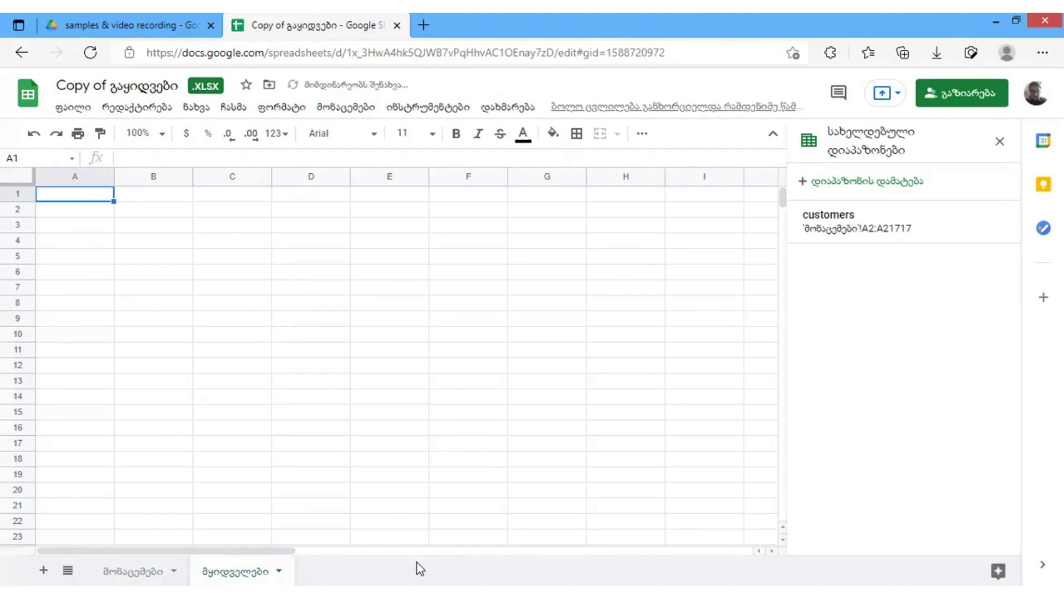
# Set up data validation for cell C4 with the list taken from the range customers and invalid input rejected.
pyautogui.click(216, 248)
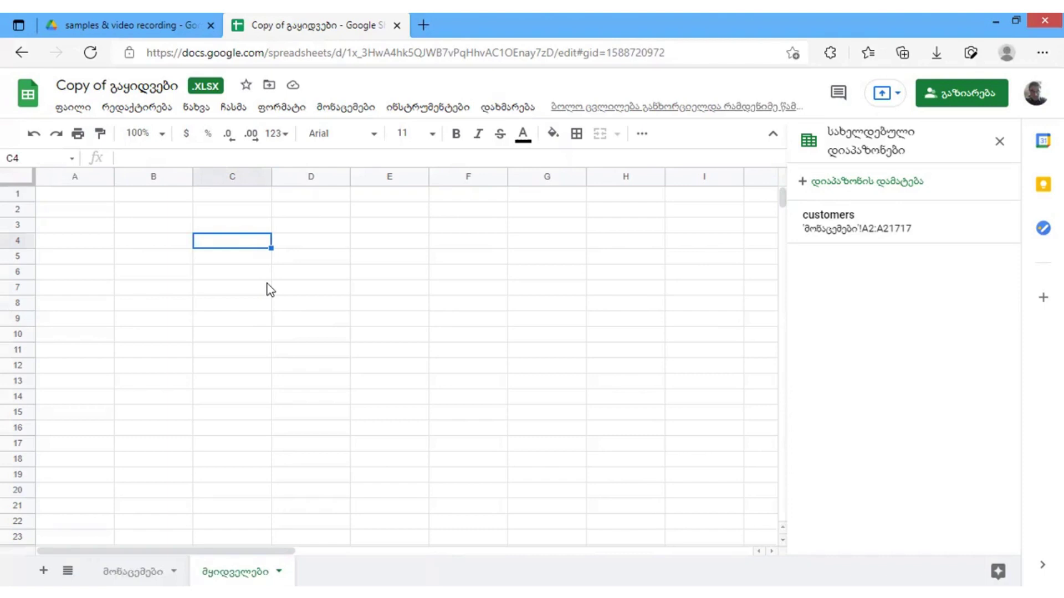
pyautogui.click(359, 113)
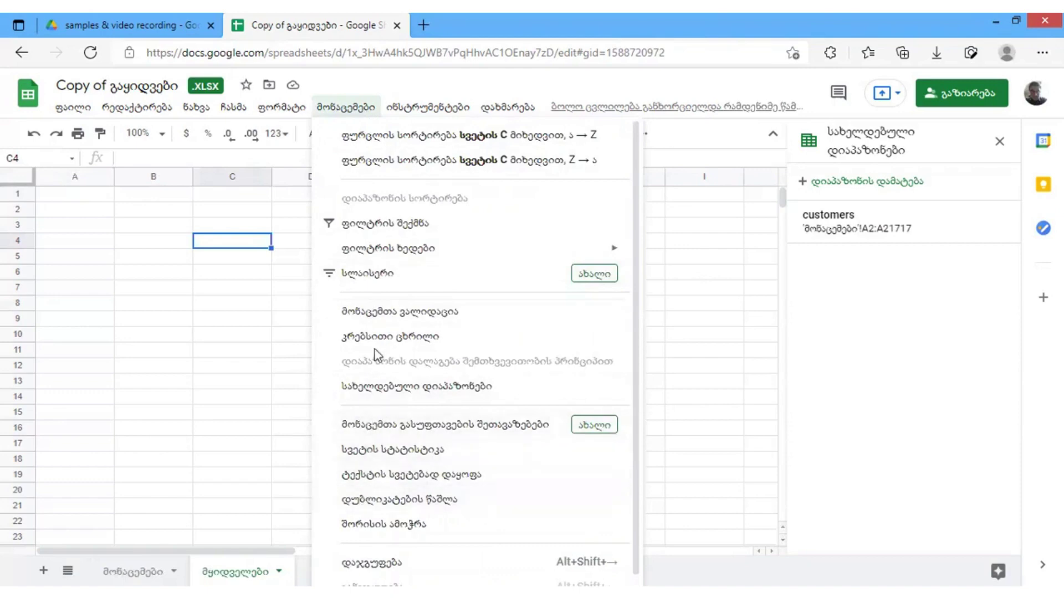
pyautogui.click(371, 314)
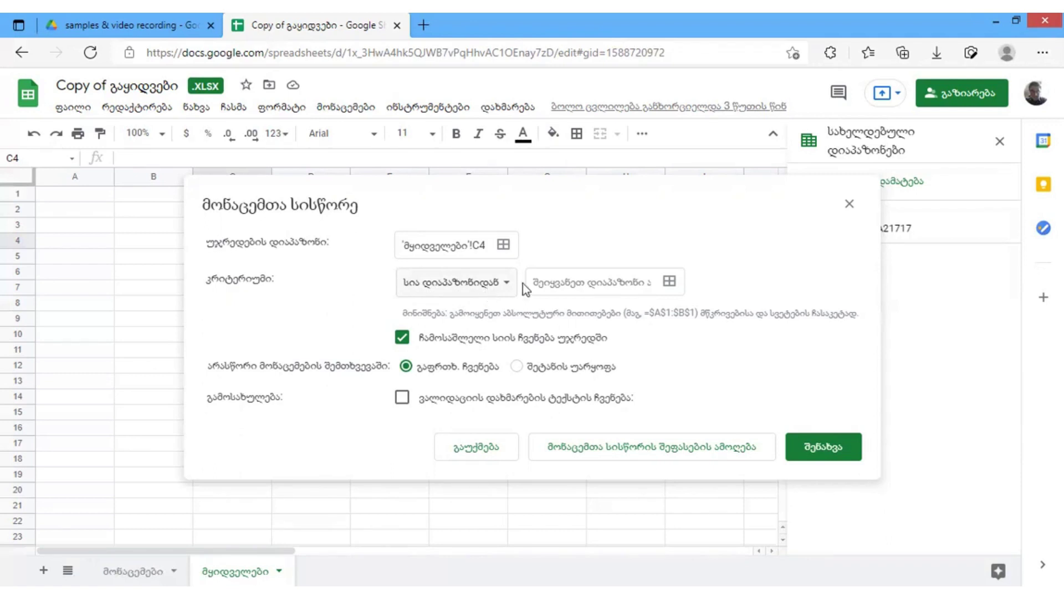
pyautogui.click(551, 284)
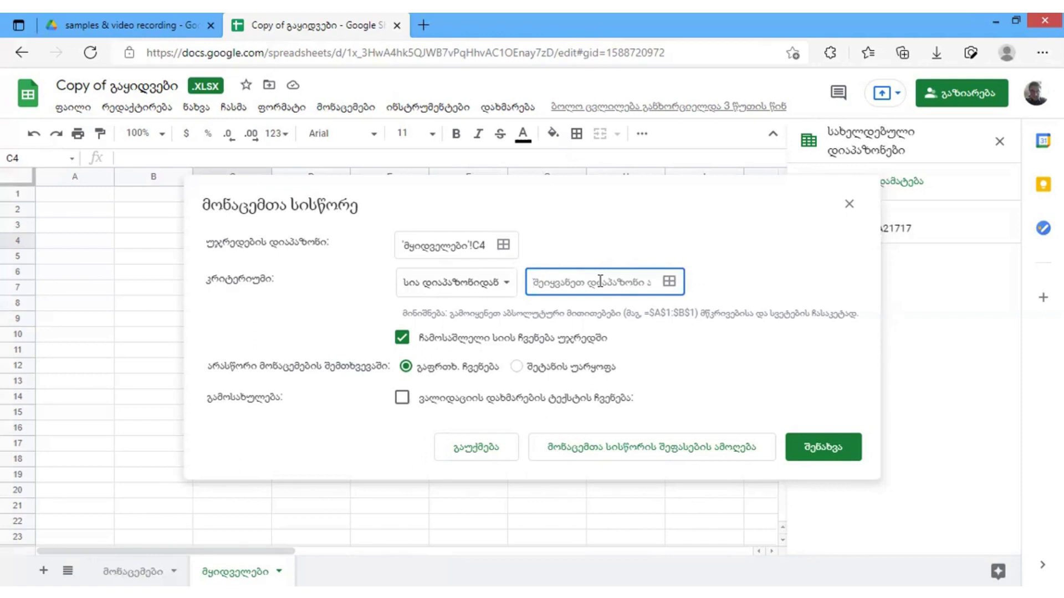
pyautogui.write('customers')
pyautogui.click(519, 368)
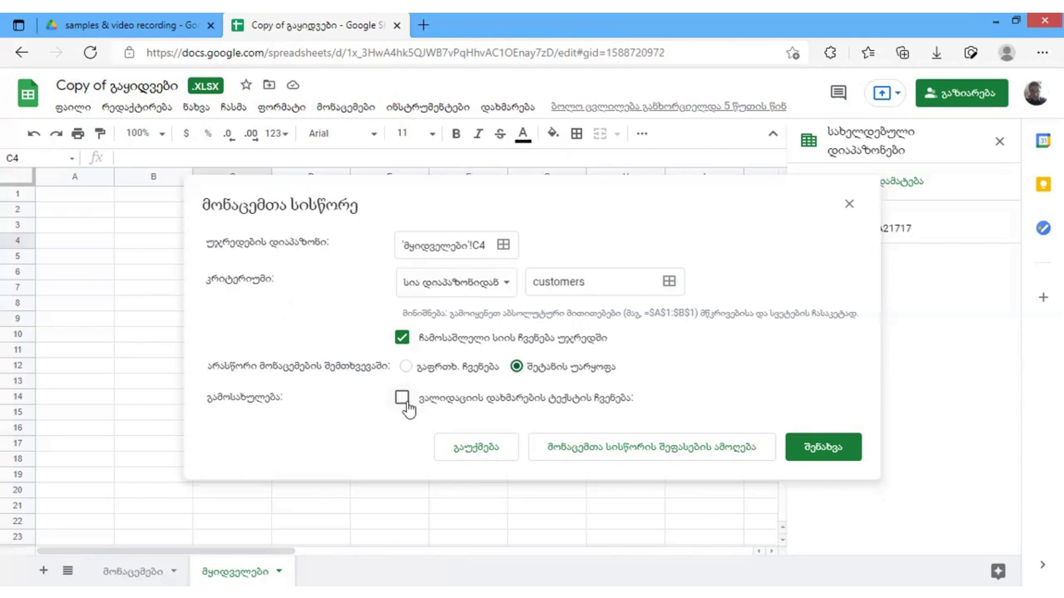
# Show validation help text for the C4 rule and remove the opening words დაწკაპუნეთ და from it.
pyautogui.click(402, 399)
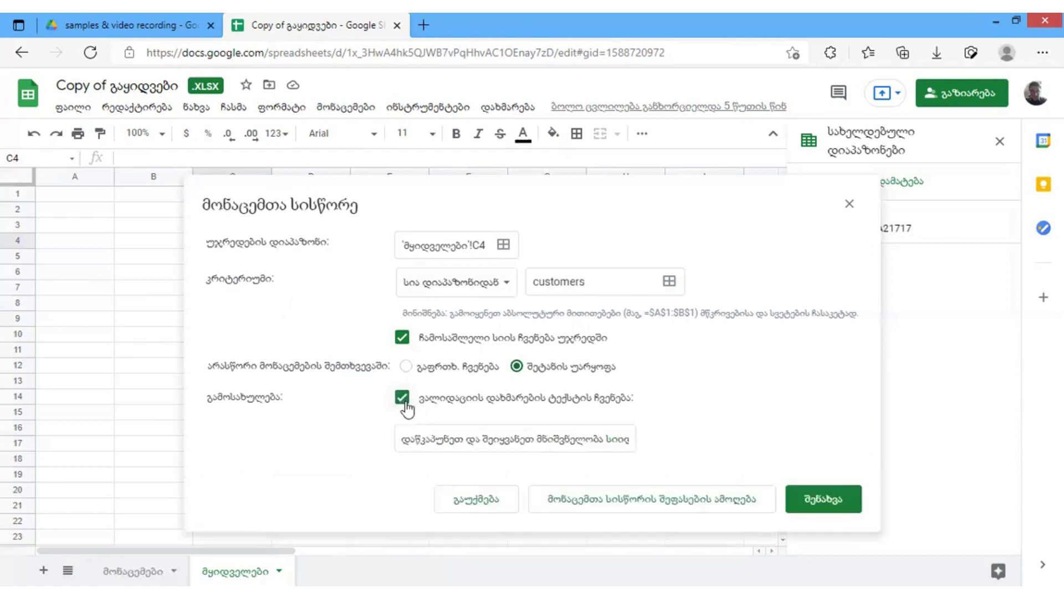
pyautogui.click(427, 440)
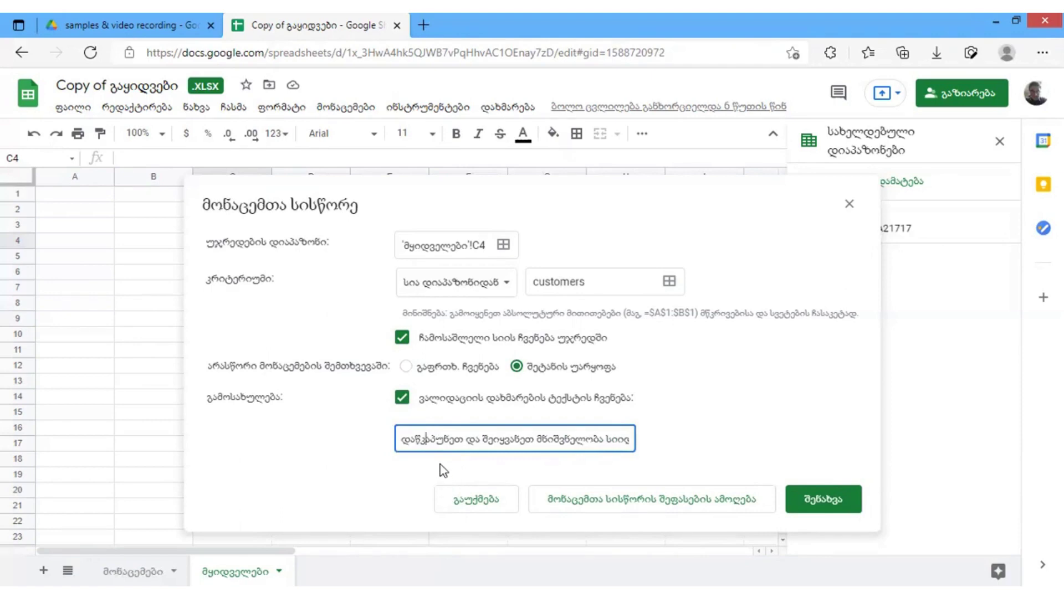
pyautogui.click(406, 441)
pyautogui.press('End')
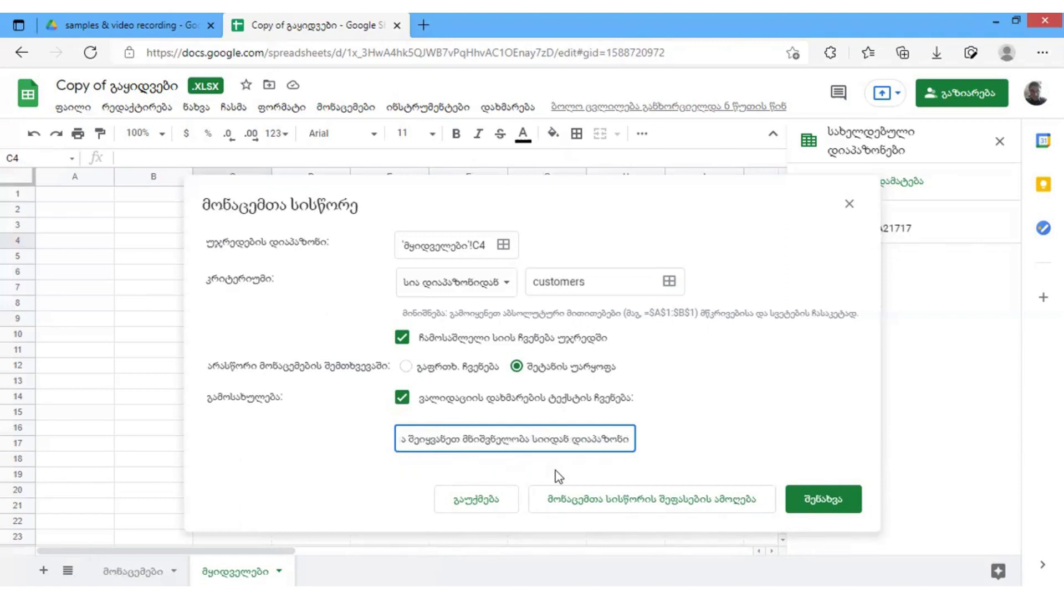
pyautogui.press('Home')
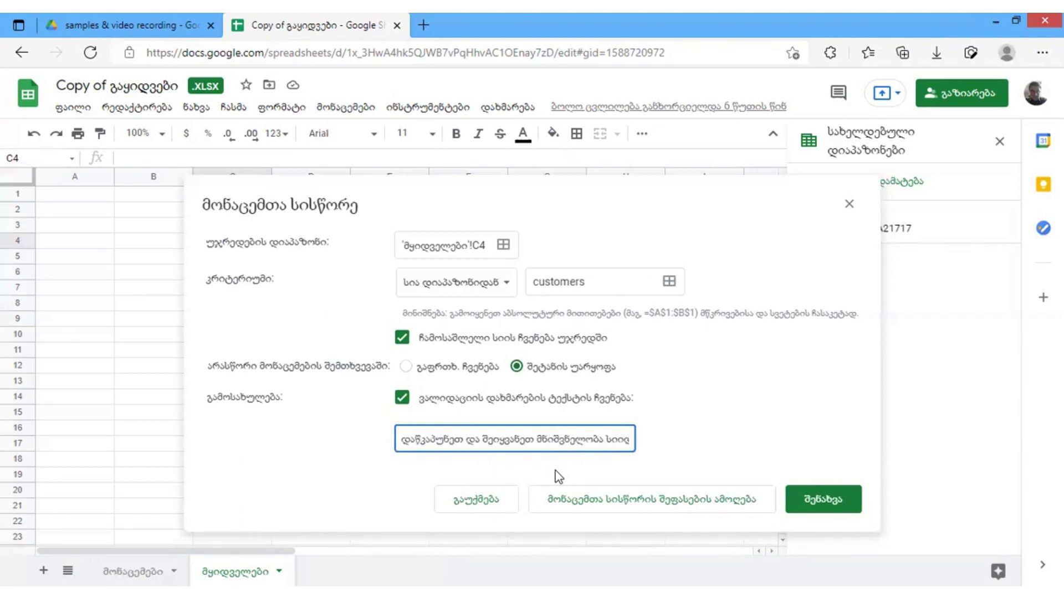
pyautogui.press('Right')
pyautogui.press('Right')
pyautogui.press('Right')
pyautogui.press('Right')
pyautogui.press('Right')
pyautogui.press('Right')
pyautogui.press('Right')
pyautogui.press('Right')
pyautogui.press('Right')
pyautogui.press('Right')
pyautogui.press('Right')
pyautogui.press('Right')
pyautogui.press('Right')
pyautogui.press('Right')
pyautogui.press('Right')
pyautogui.press('Right')
pyautogui.press('Right')
pyautogui.press('Right')
pyautogui.press('Right')
pyautogui.press('Right')
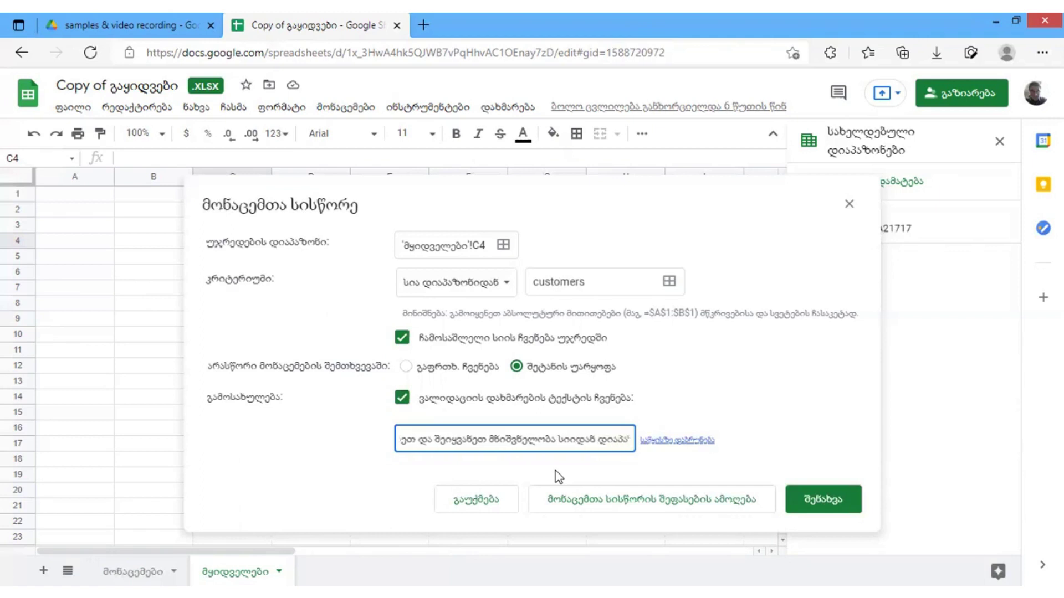
pyautogui.press('Right')
pyautogui.press('Right')
pyautogui.press('Right')
pyautogui.press('Right')
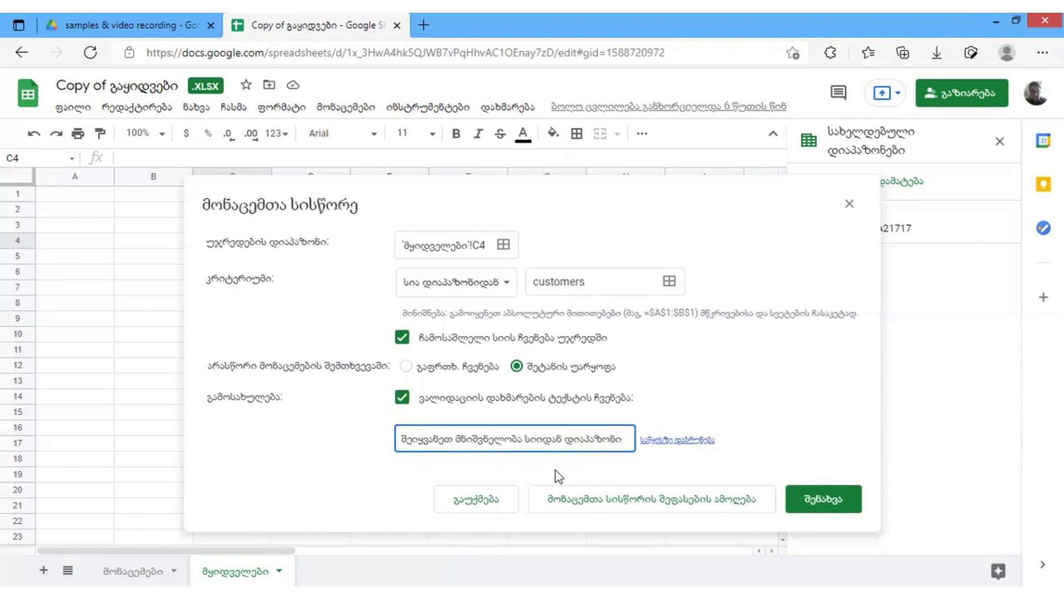
# Delete the trailing word დიაპაზონი from the help text so it ends with სიიდან.
pyautogui.press('Home')
pyautogui.press('Right')
pyautogui.press('Right')
pyautogui.press('Right')
pyautogui.press('Right')
pyautogui.press('Right')
pyautogui.press('Right')
pyautogui.press('Right')
pyautogui.press('Right')
pyautogui.press('Right')
pyautogui.press('Right')
pyautogui.press('Right')
pyautogui.press('Right')
pyautogui.press('Right')
pyautogui.press('Right')
pyautogui.press('Right')
pyautogui.press('Right')
pyautogui.press('Right')
pyautogui.press('Right')
pyautogui.press('Right')
pyautogui.press('Right')
pyautogui.press('Right')
pyautogui.press('Right')
pyautogui.press('Delete')
pyautogui.press('Delete')
pyautogui.press('Delete')
pyautogui.press('Delete')
pyautogui.press('Delete')
pyautogui.press('Delete')
pyautogui.press('Delete')
pyautogui.press('Delete')
pyautogui.press('Delete')
pyautogui.press('Delete')
# Insert მყიდველების before სიიდან in the help text and save the data validation rule.
pyautogui.press('Left')
pyautogui.press('Left')
pyautogui.press('Left')
pyautogui.press('Left')
pyautogui.press('Left')
pyautogui.press('Left')
pyautogui.write('მყიდ')
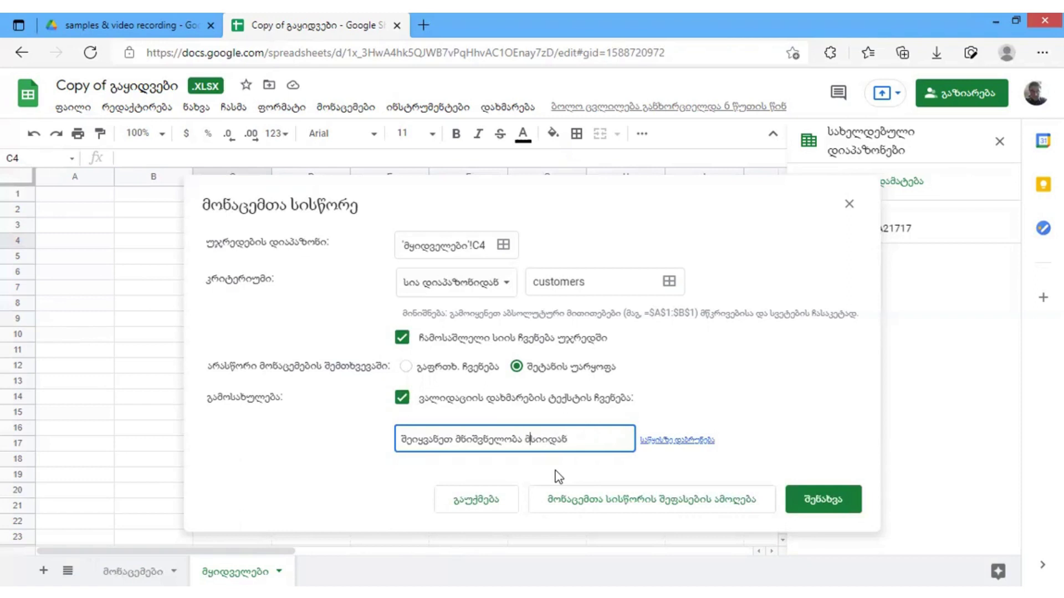
pyautogui.write('ველების')
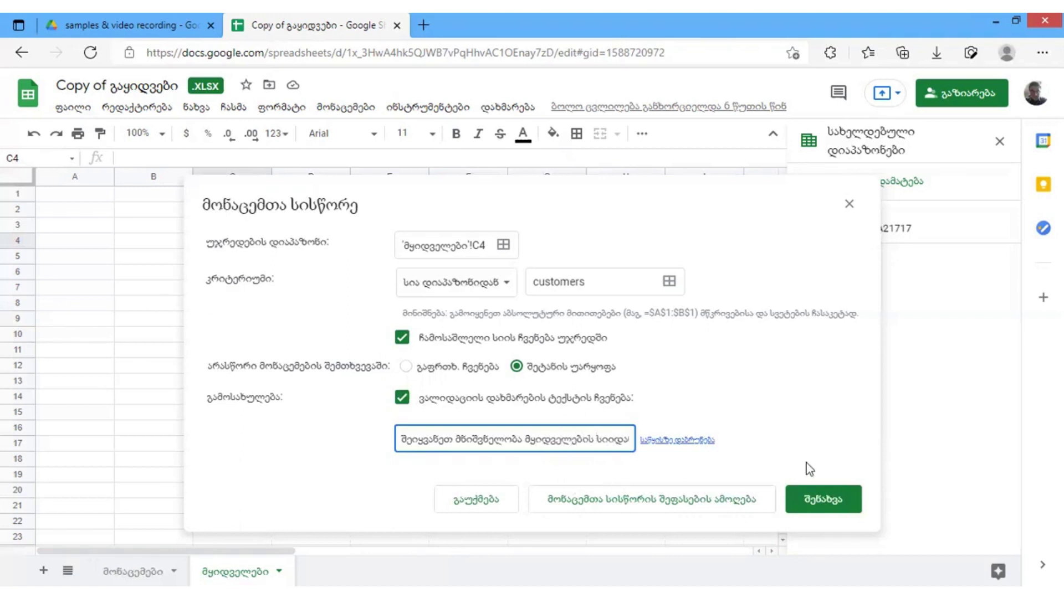
pyautogui.click(810, 503)
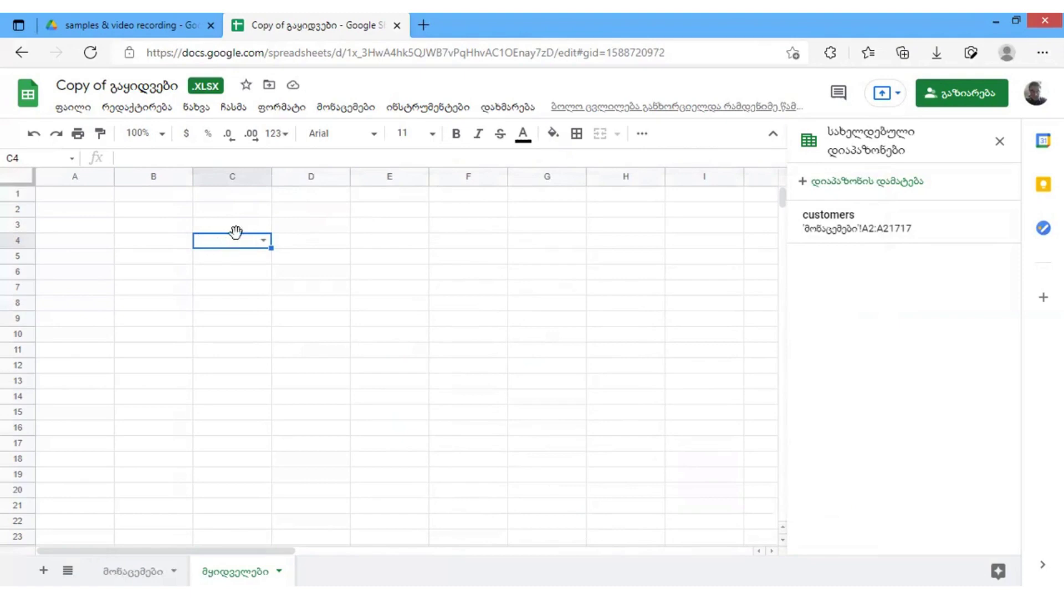
# Look through the customer dropdown list of cell C4 from beginning to end.
pyautogui.click(264, 242)
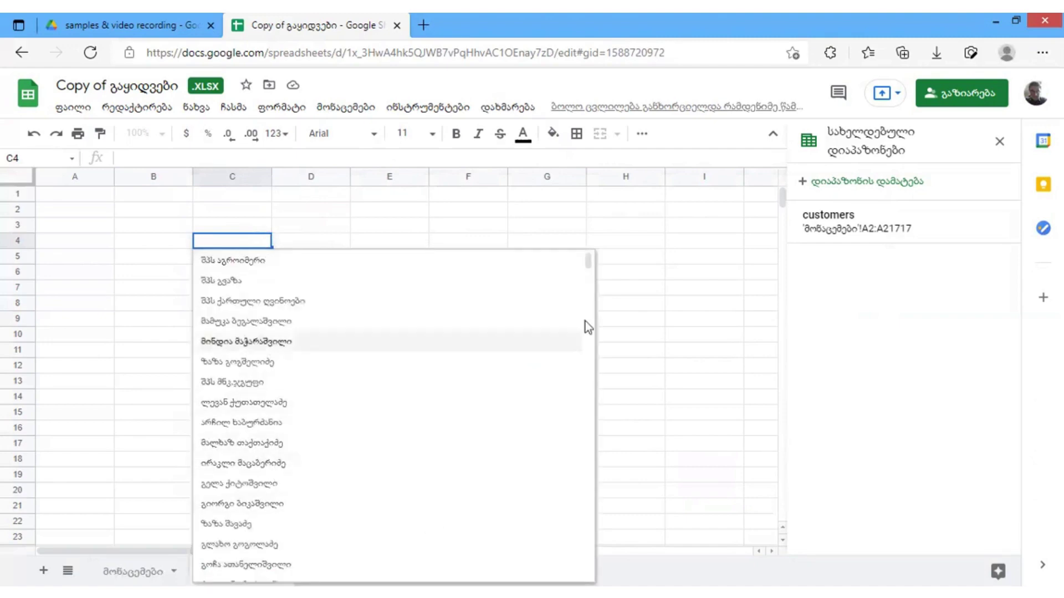
pyautogui.scroll(-5, 587, 354)
pyautogui.scroll(-15, 588, 391)
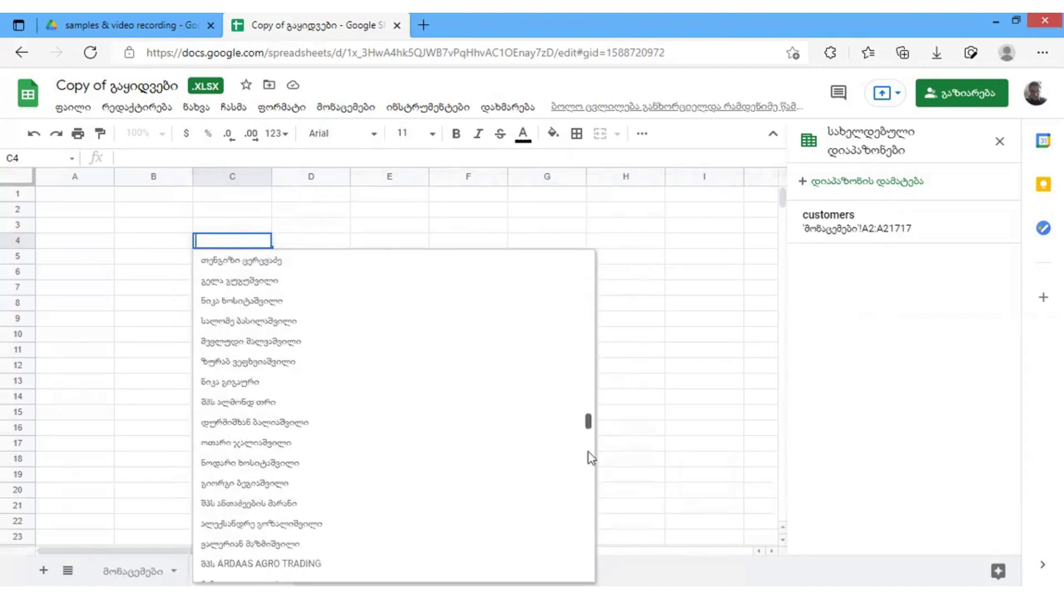
pyautogui.scroll(-5, 591, 542)
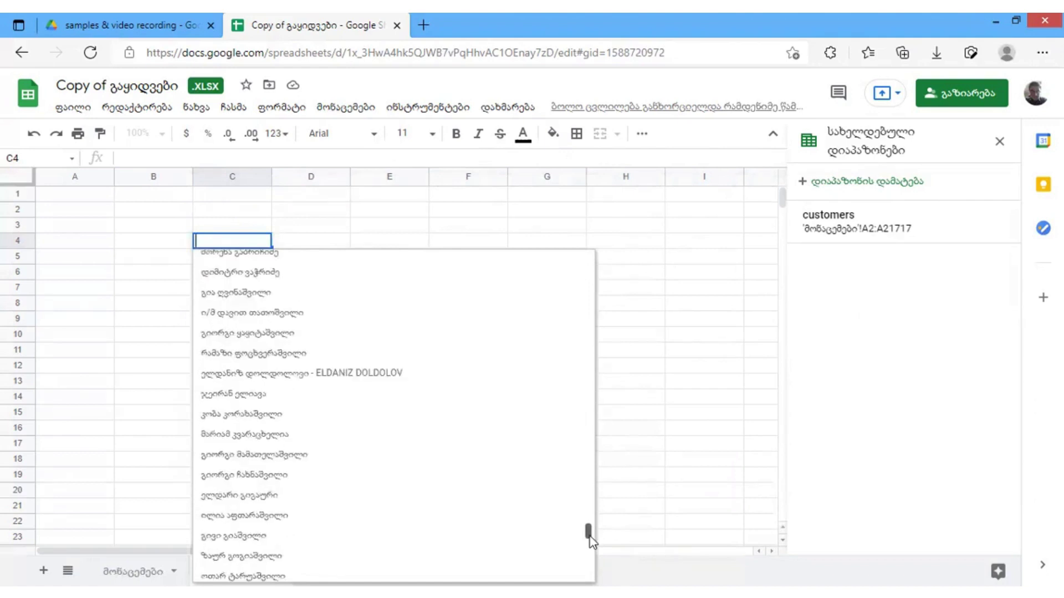
pyautogui.scroll(-5, 589, 543)
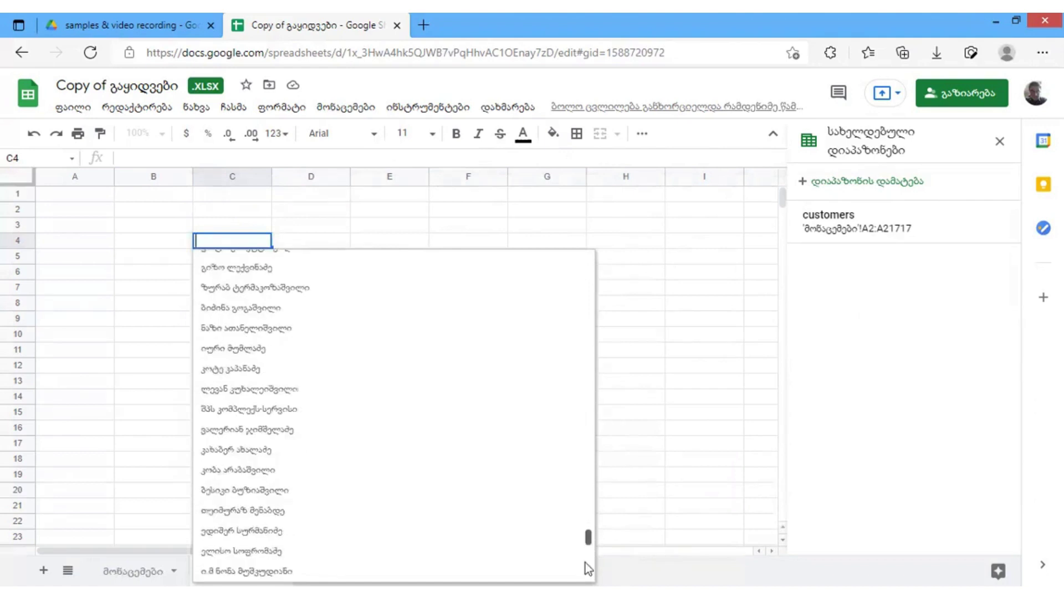
pyautogui.scroll(-5, 585, 563)
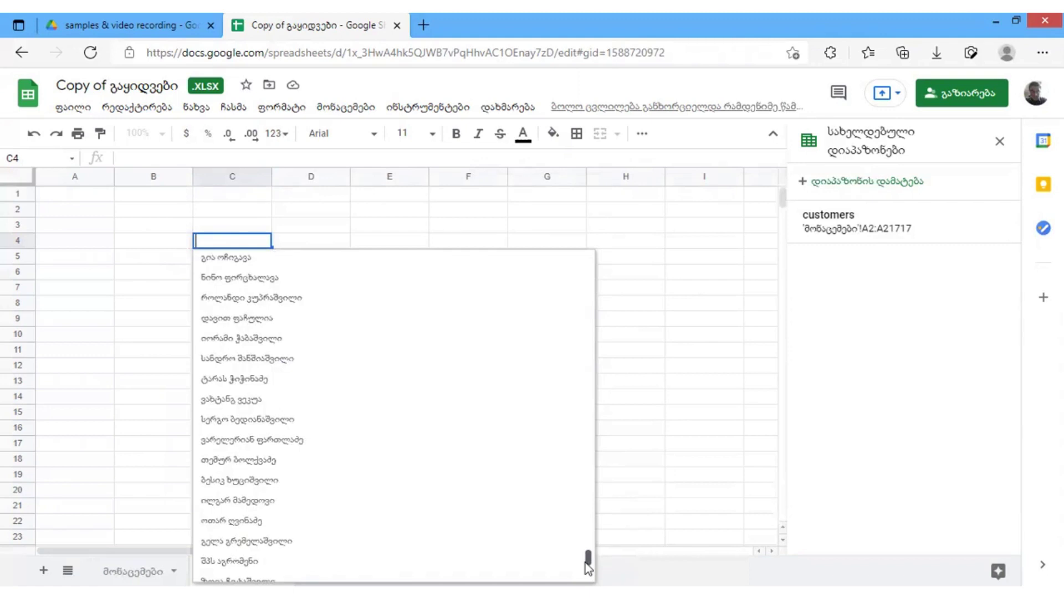
pyautogui.scroll(-15, 585, 563)
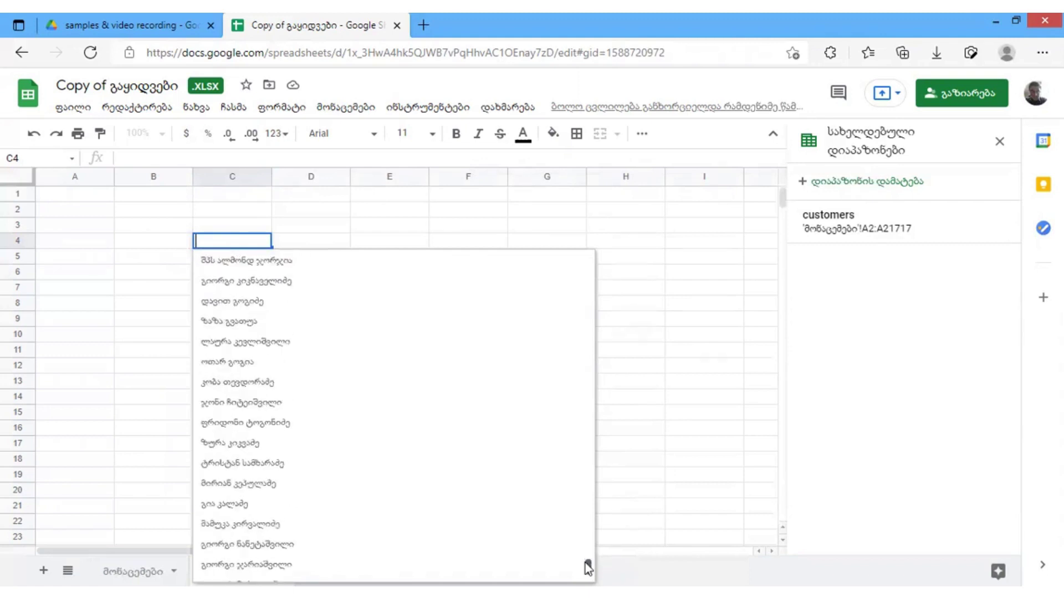
pyautogui.moveTo(587, 566); pyautogui.dragTo(593, 401)
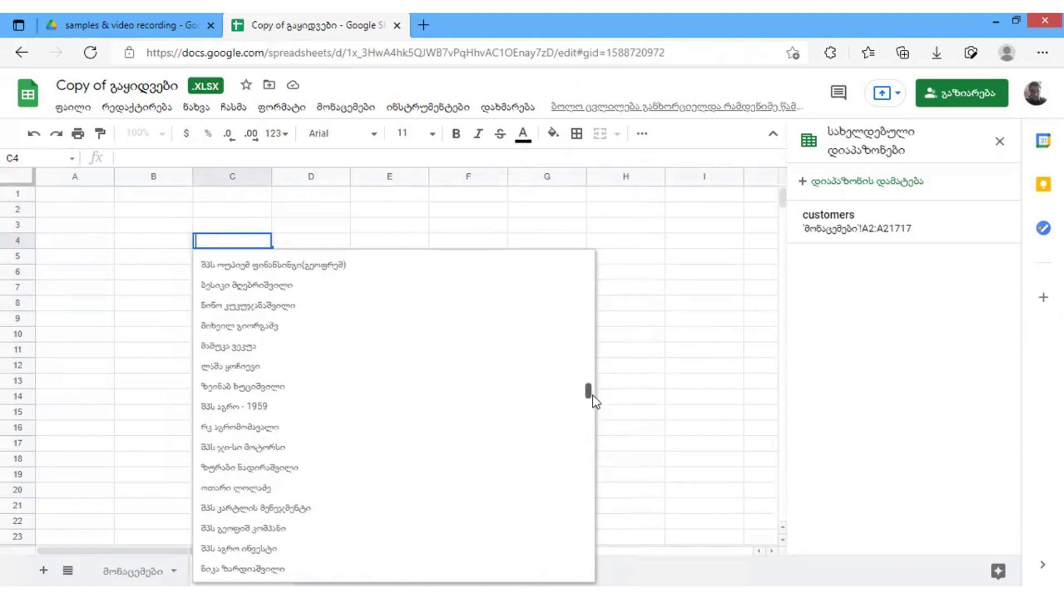
pyautogui.moveTo(593, 401); pyautogui.dragTo(594, 401)
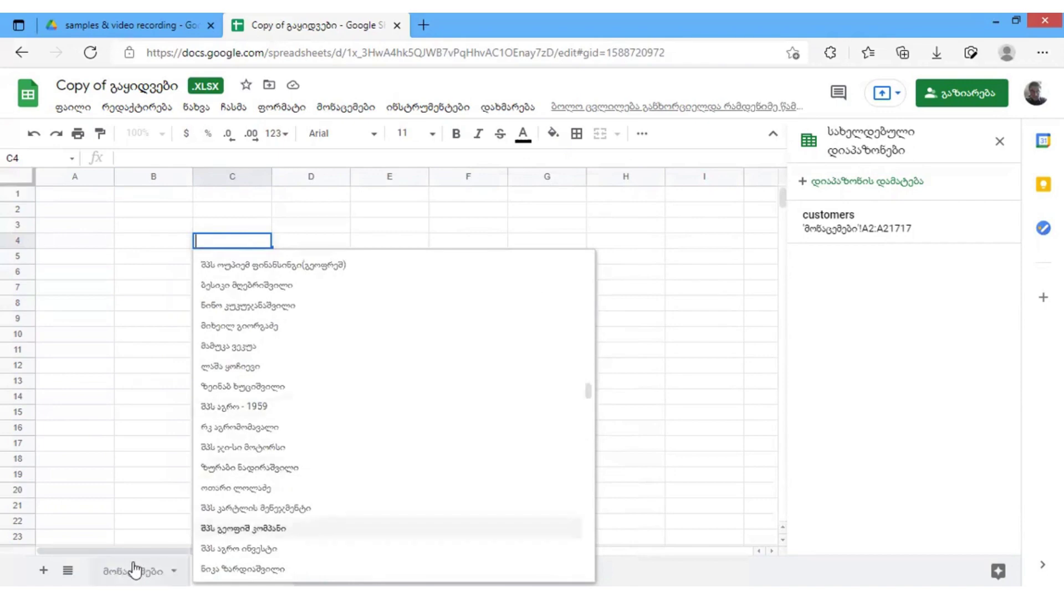
# Examine the buyer column of the მონაცემები sheet for repeated customer entries.
pyautogui.click(135, 569)
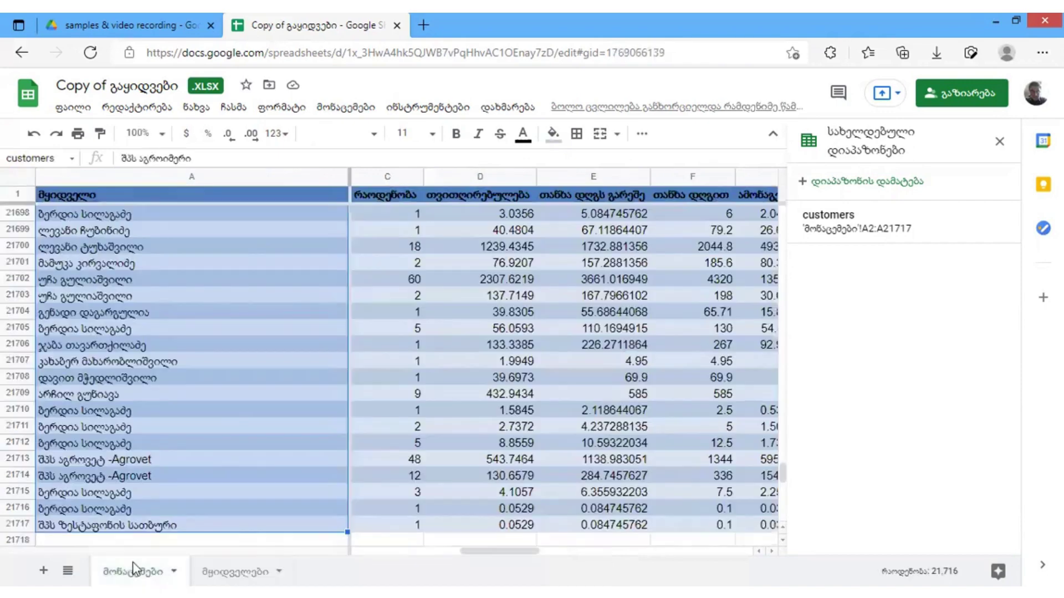
pyautogui.click(132, 327)
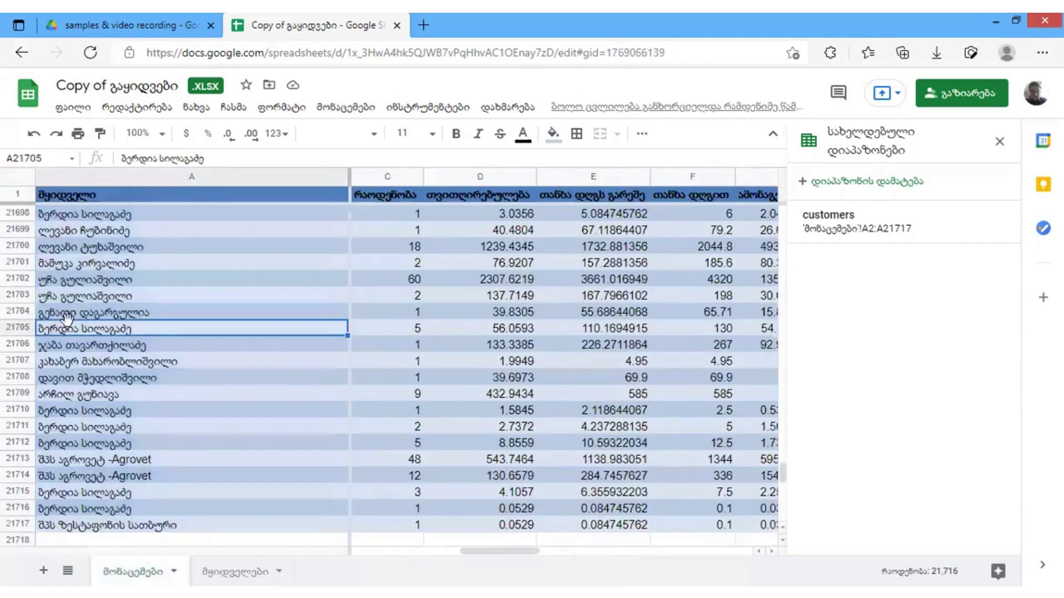
pyautogui.click(78, 281)
pyautogui.click(77, 296)
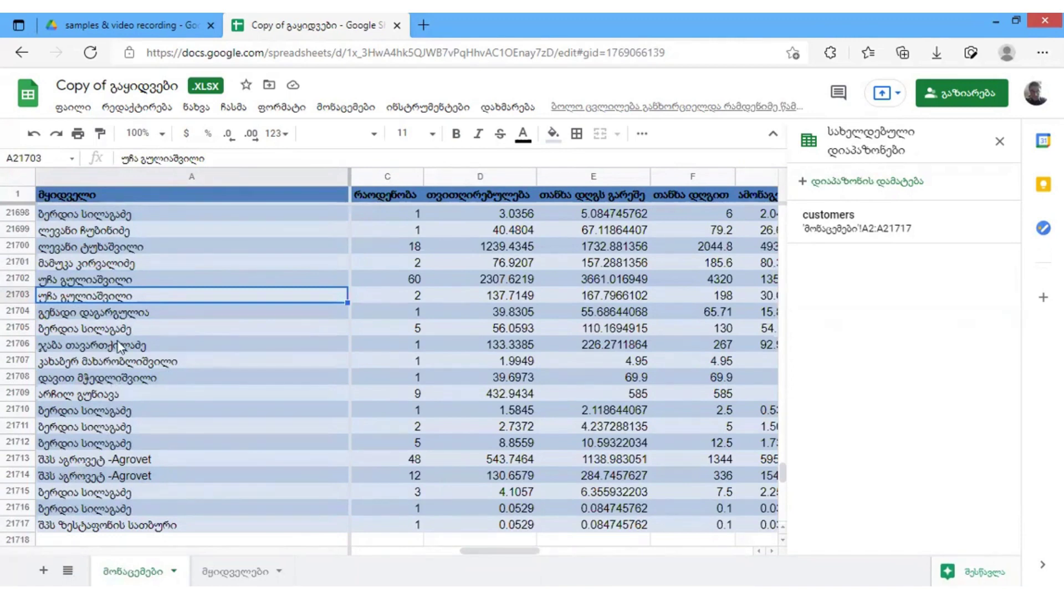
# Return to the მყიდველები sheet, pick the fourth customer from C4's dropdown and widen column C to fit the full name.
pyautogui.click(237, 565)
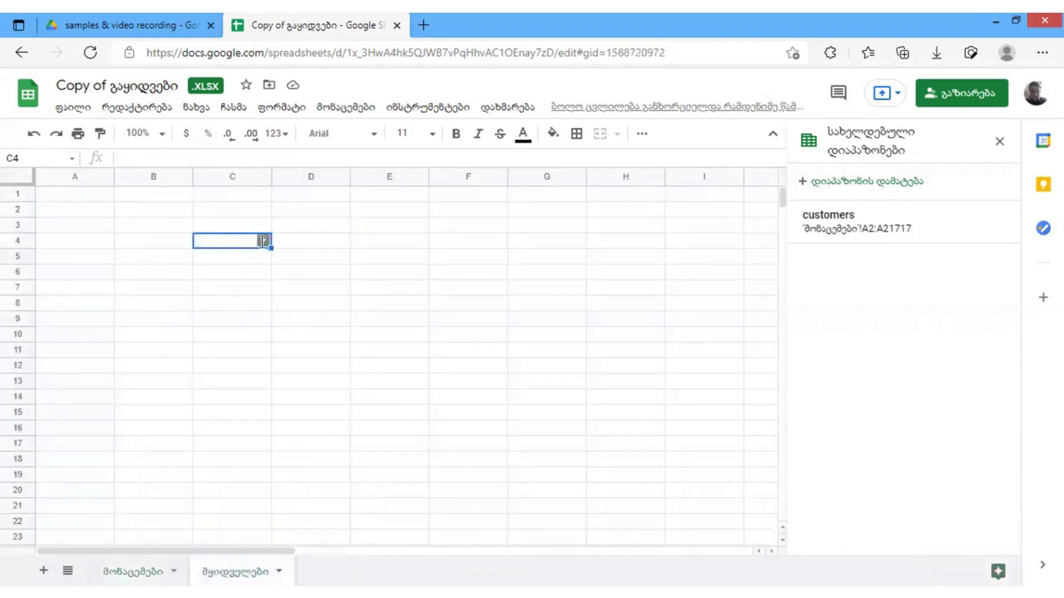
pyautogui.click(262, 241)
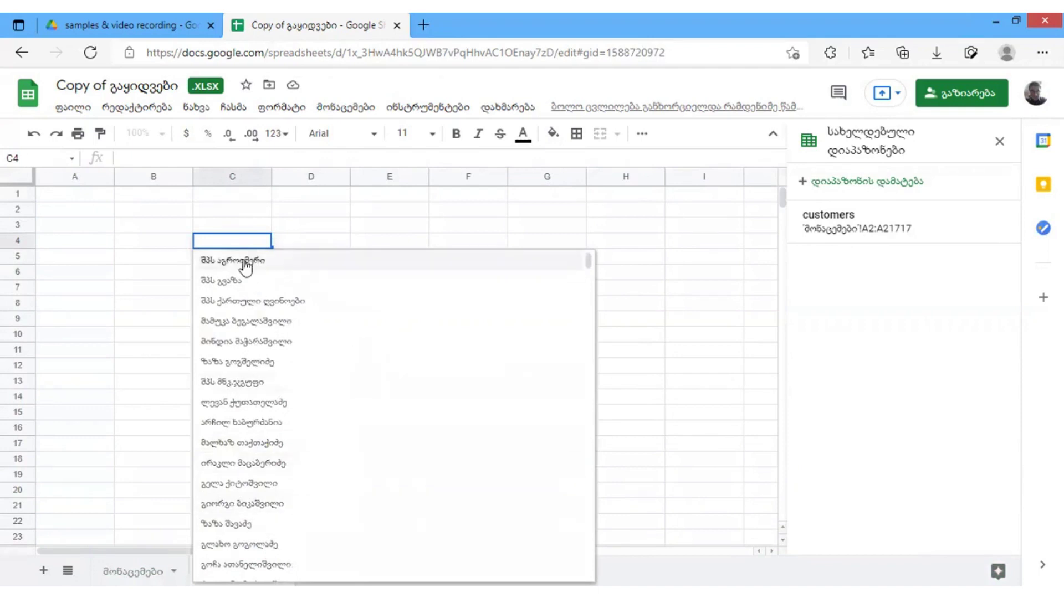
pyautogui.click(242, 321)
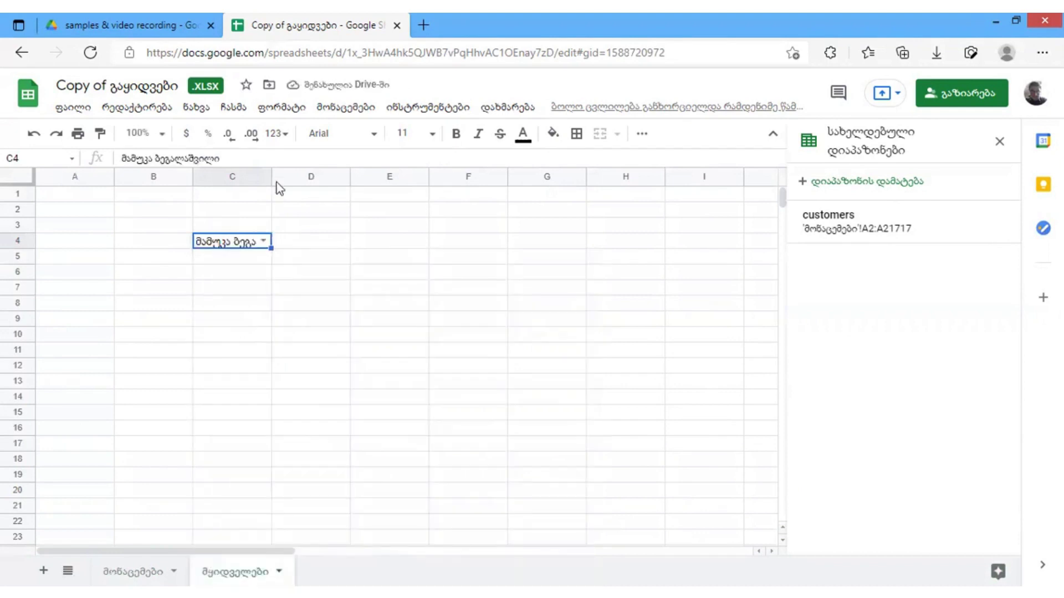
pyautogui.moveTo(350, 176); pyautogui.dragTo(374, 196)
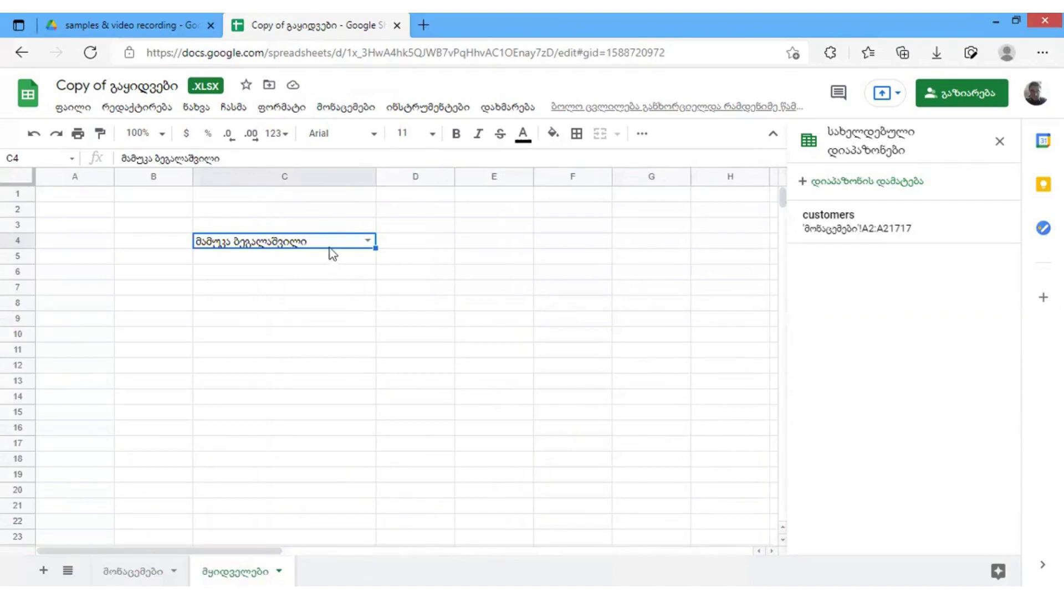
# Try to enter only a partial customer name in C4 instead of a full list entry, and dismiss the alert.
pyautogui.write('ზე')
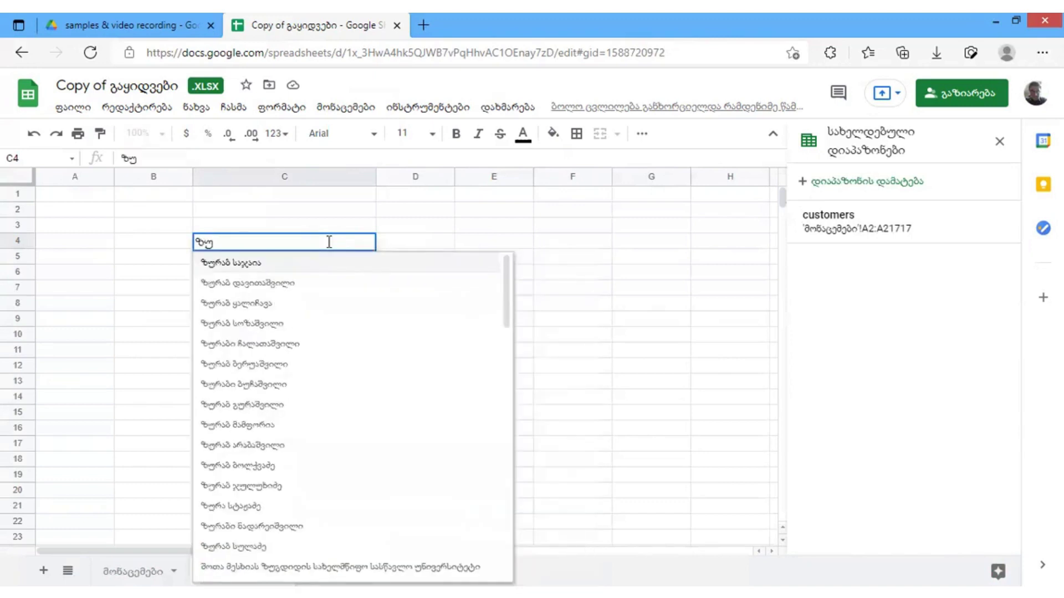
pyautogui.write('რა')
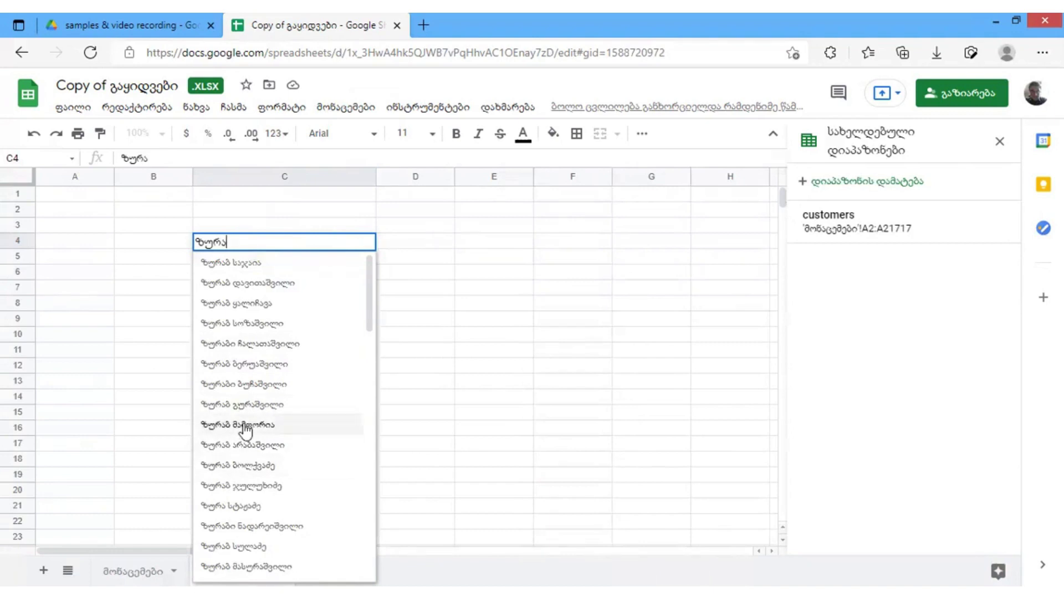
pyautogui.click(425, 324)
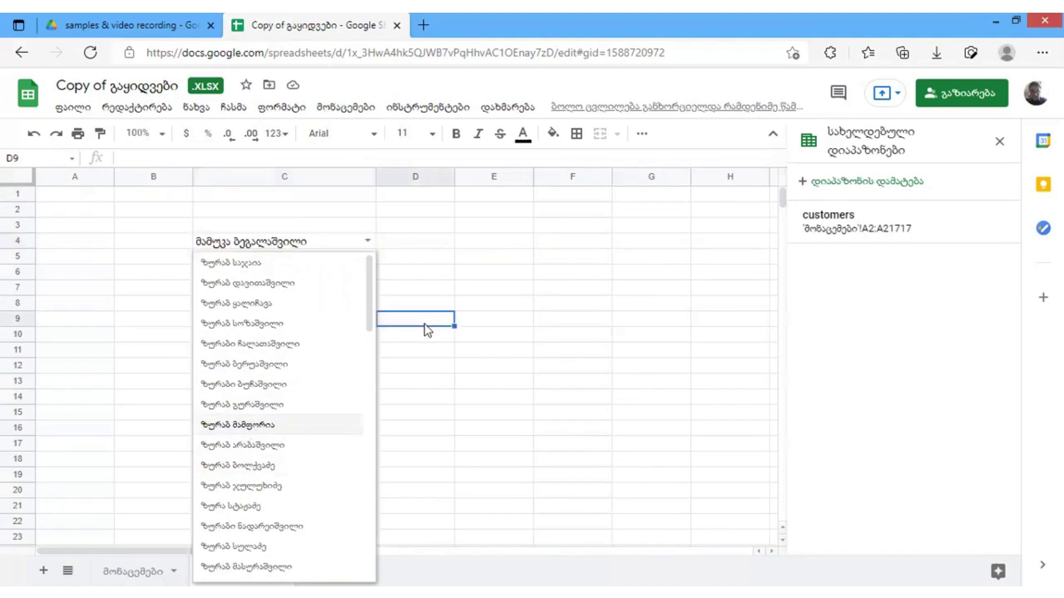
pyautogui.click(286, 261)
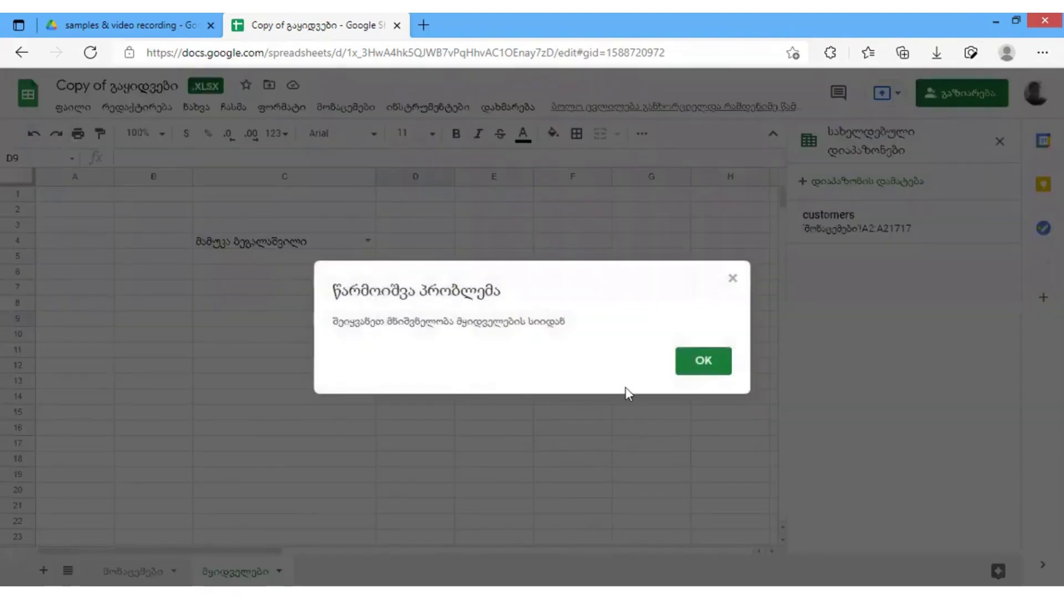
pyautogui.click(689, 374)
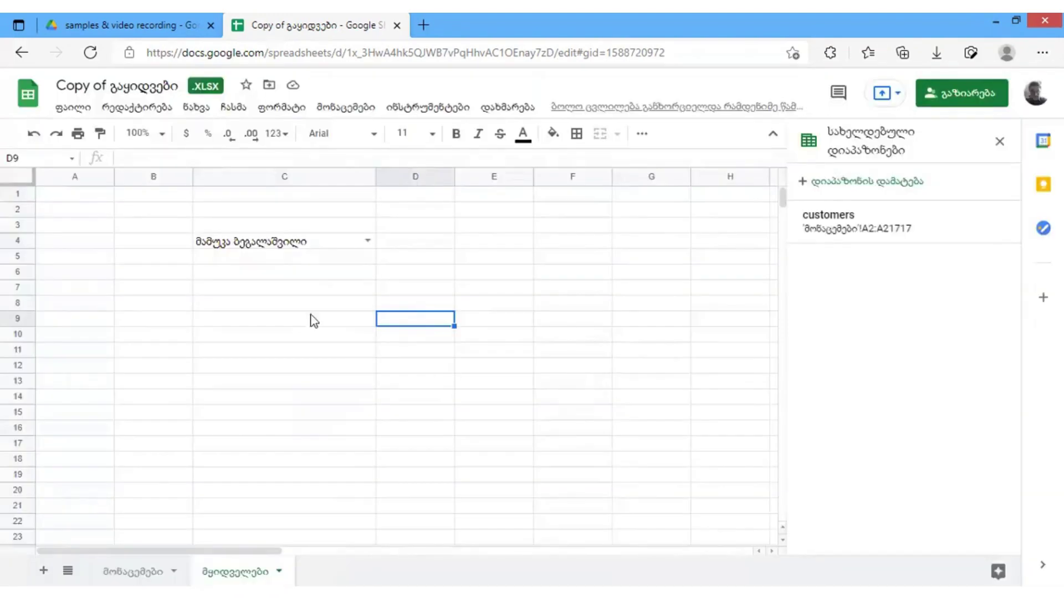
# Choose შპს აგროიმერი from the customer dropdown in cell C4.
pyautogui.click(318, 248)
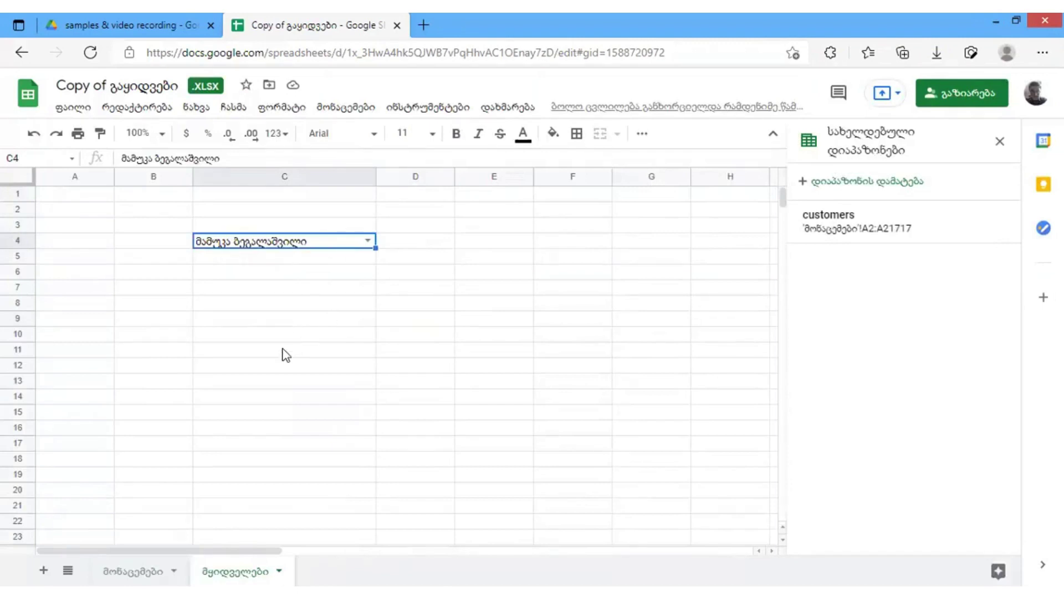
pyautogui.click(368, 241)
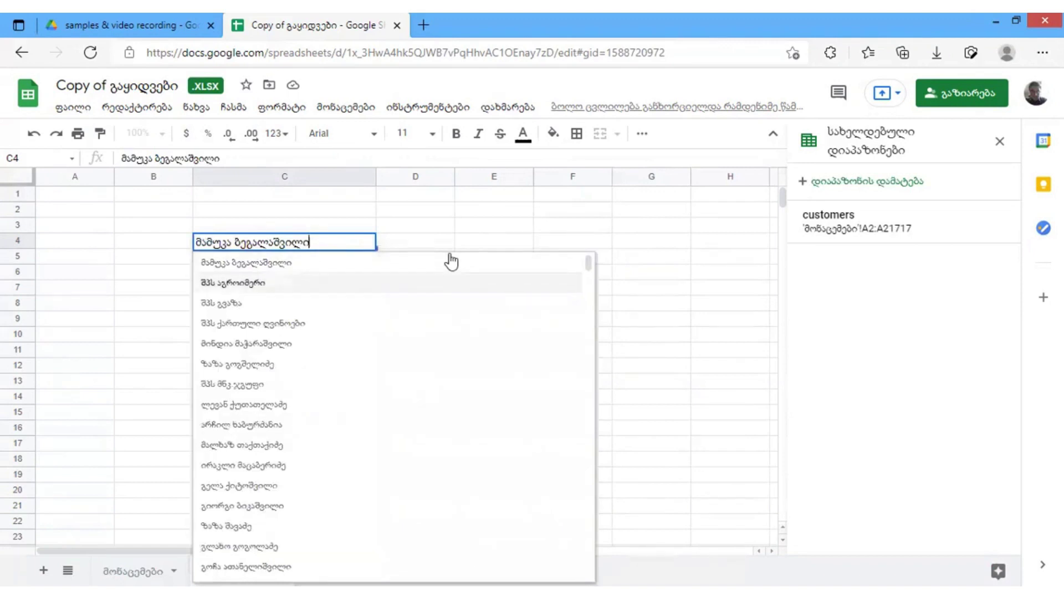
pyautogui.click(432, 283)
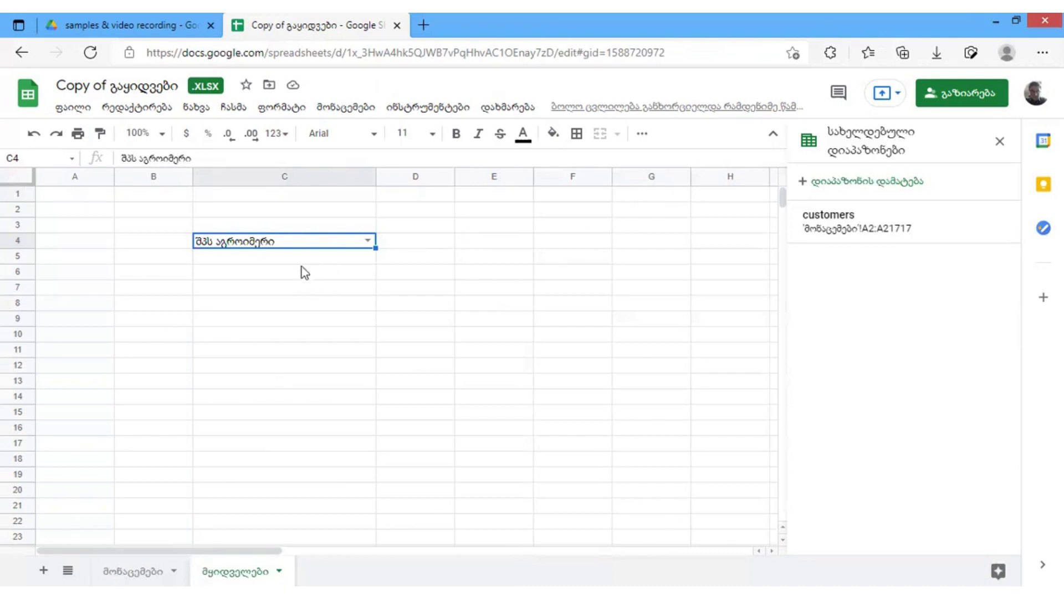
# Enter the heading მყიდველი in cell C3 above the customer dropdown and make it bold.
pyautogui.click(305, 225)
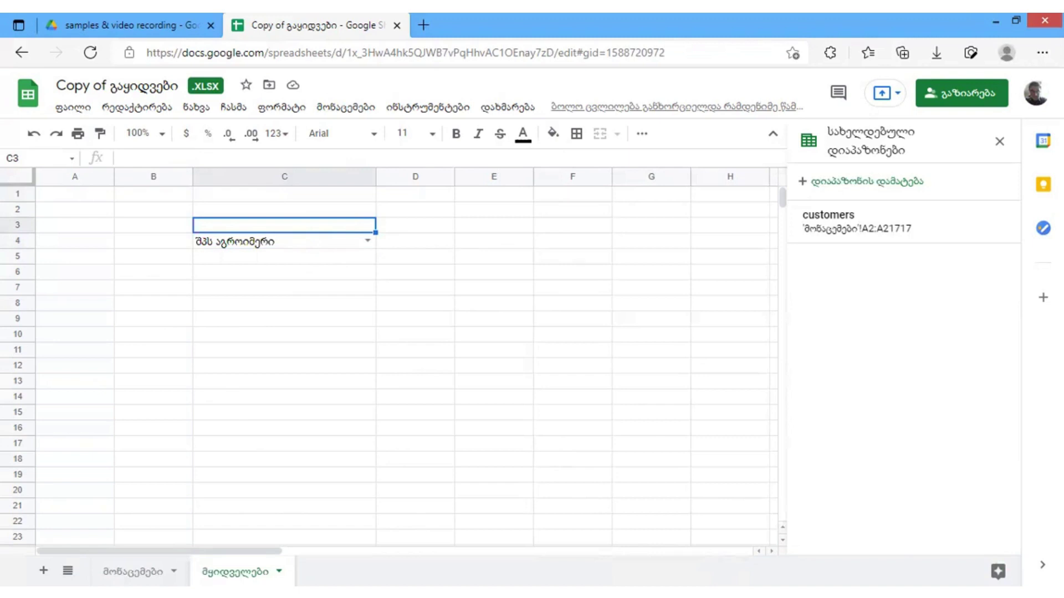
pyautogui.write('მ')
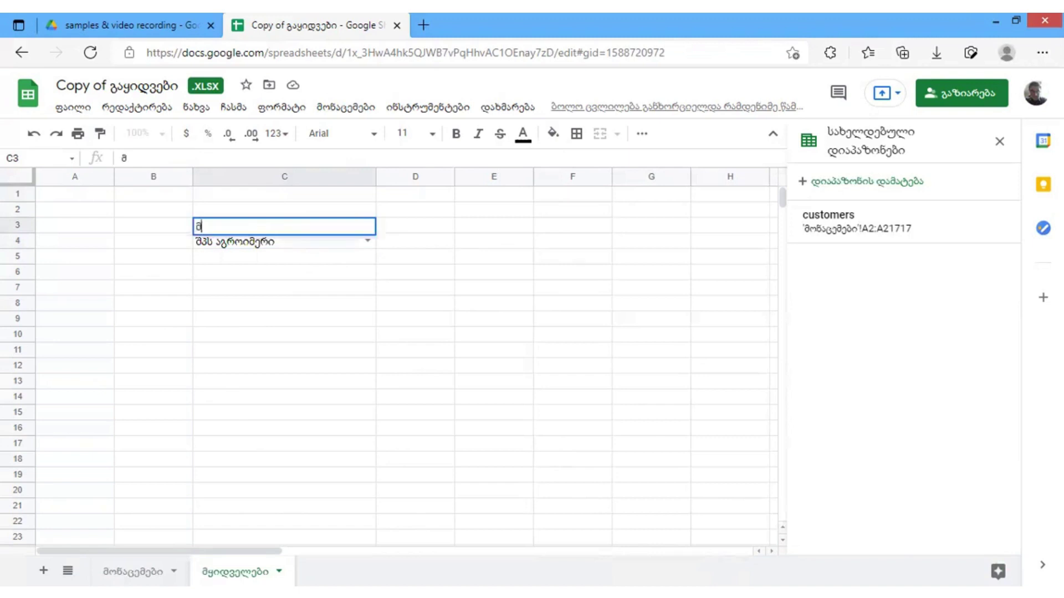
pyautogui.write('ყიდველი')
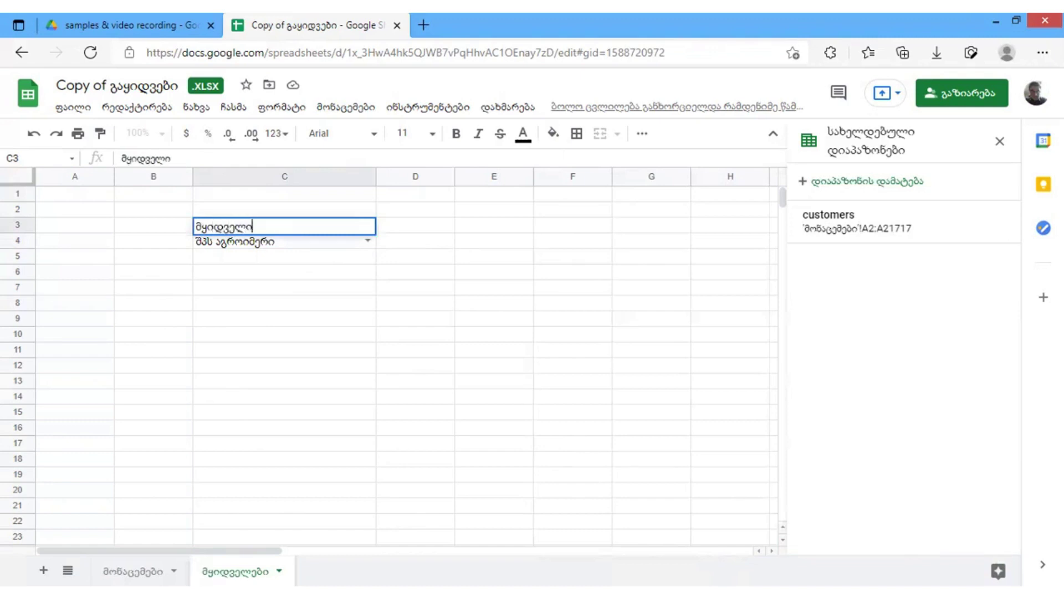
pyautogui.click(415, 225)
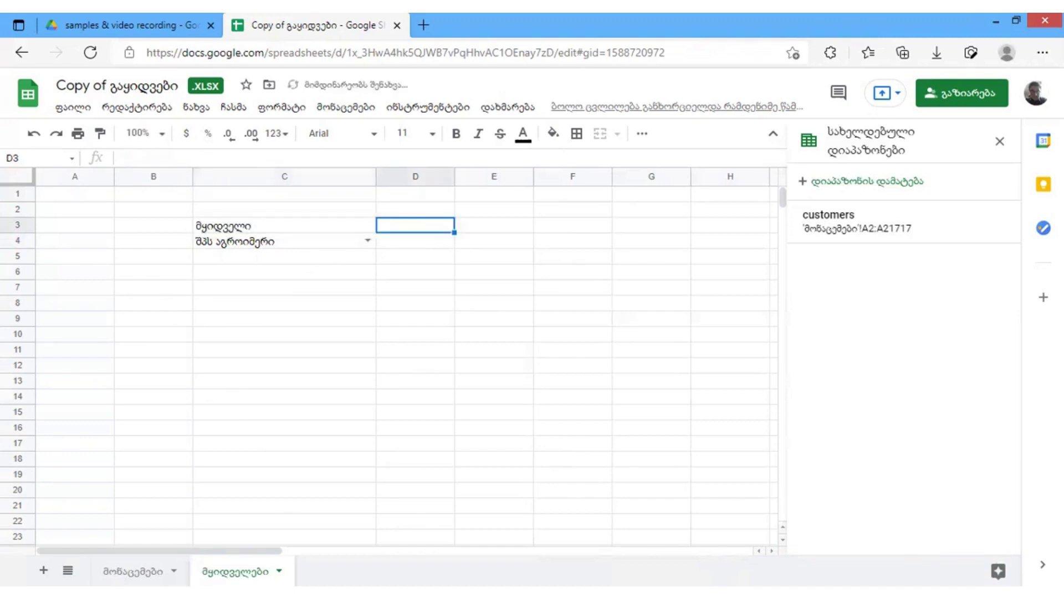
pyautogui.click(270, 228)
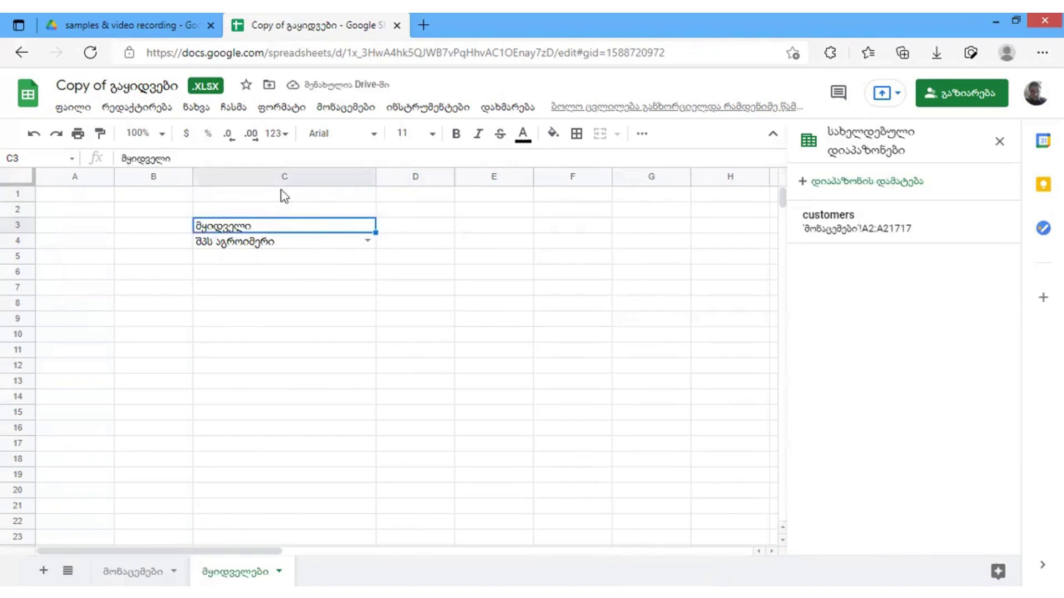
pyautogui.click(456, 145)
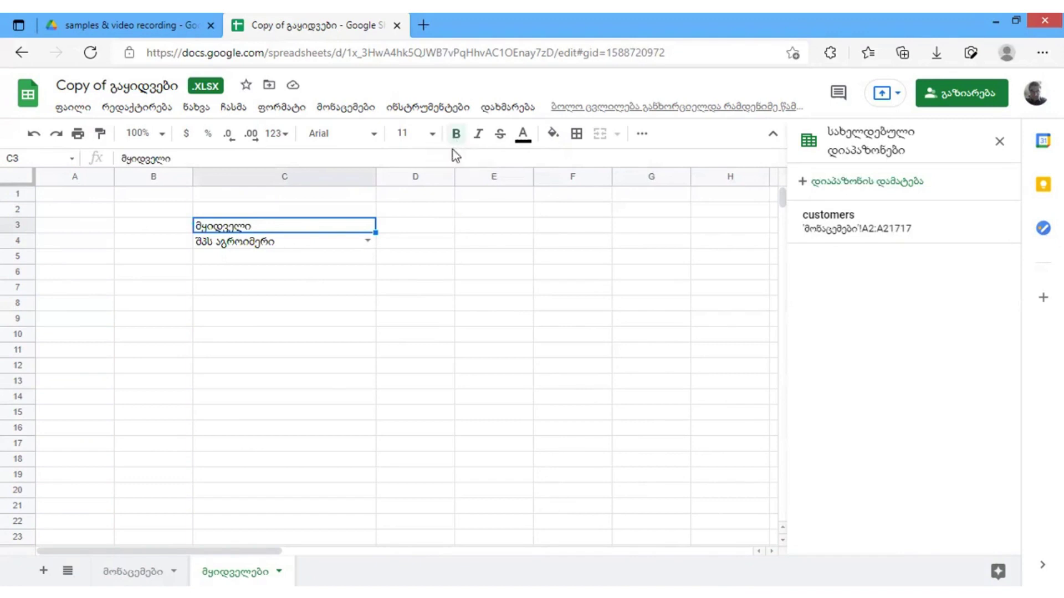
pyautogui.click(413, 227)
pyautogui.click(311, 227)
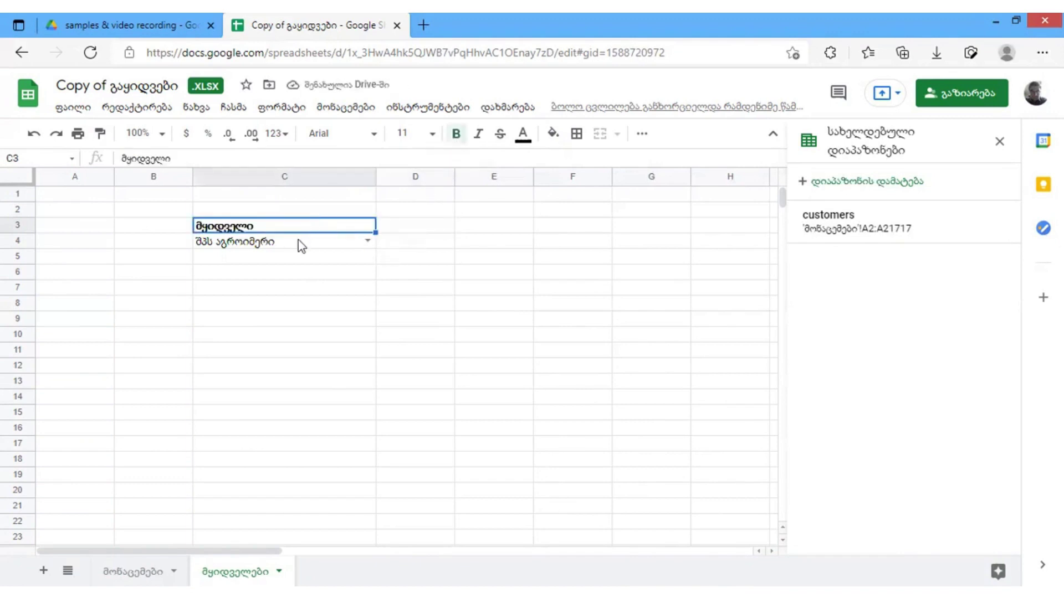
# Add the bold heading პროდუქტი in cell D3 of the მყიდველები sheet and widen column D slightly.
pyautogui.click(422, 230)
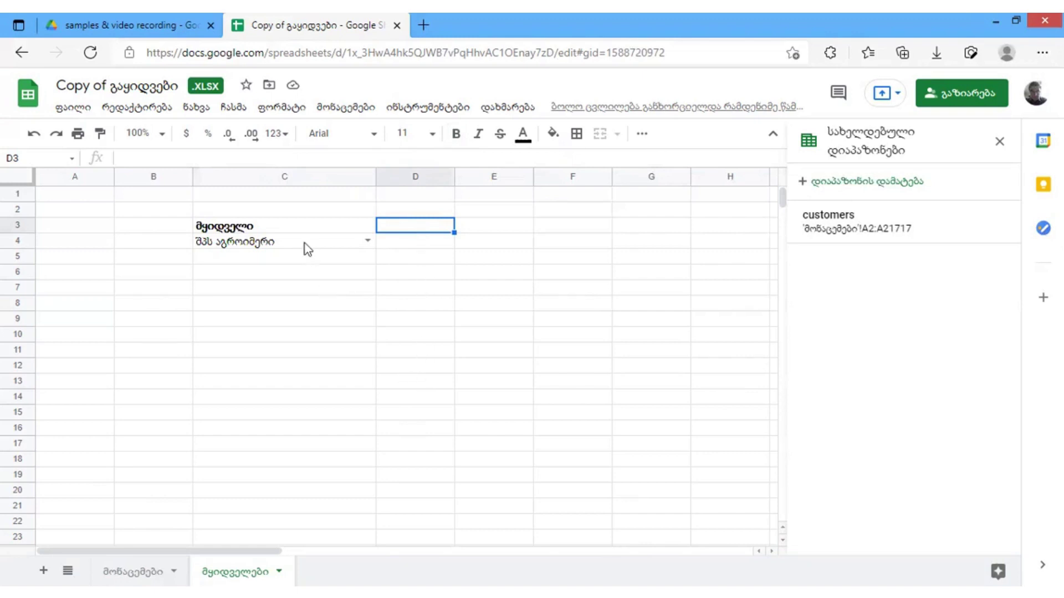
pyautogui.click(146, 569)
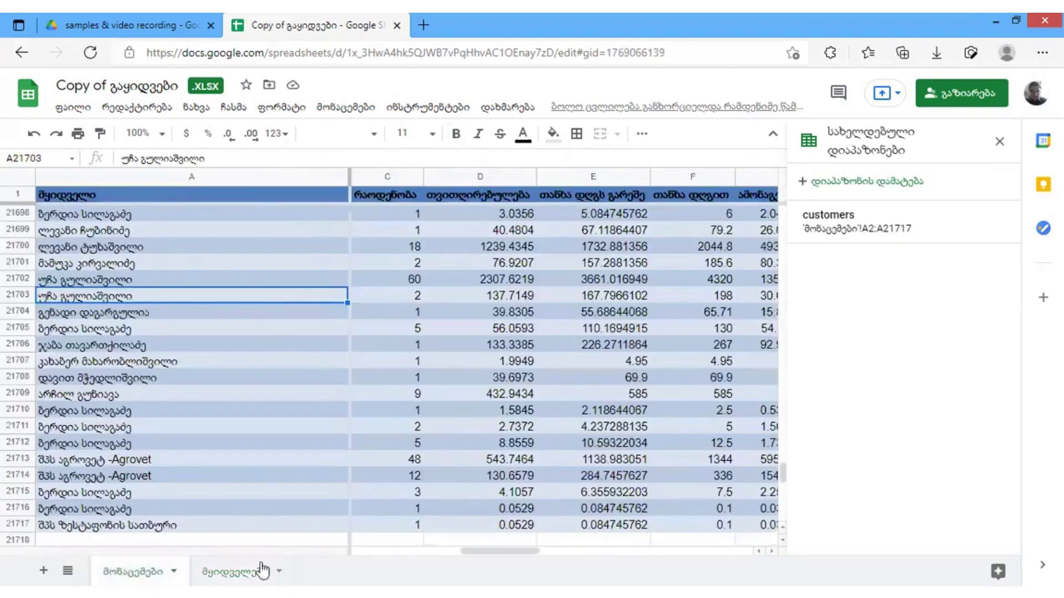
pyautogui.click(246, 570)
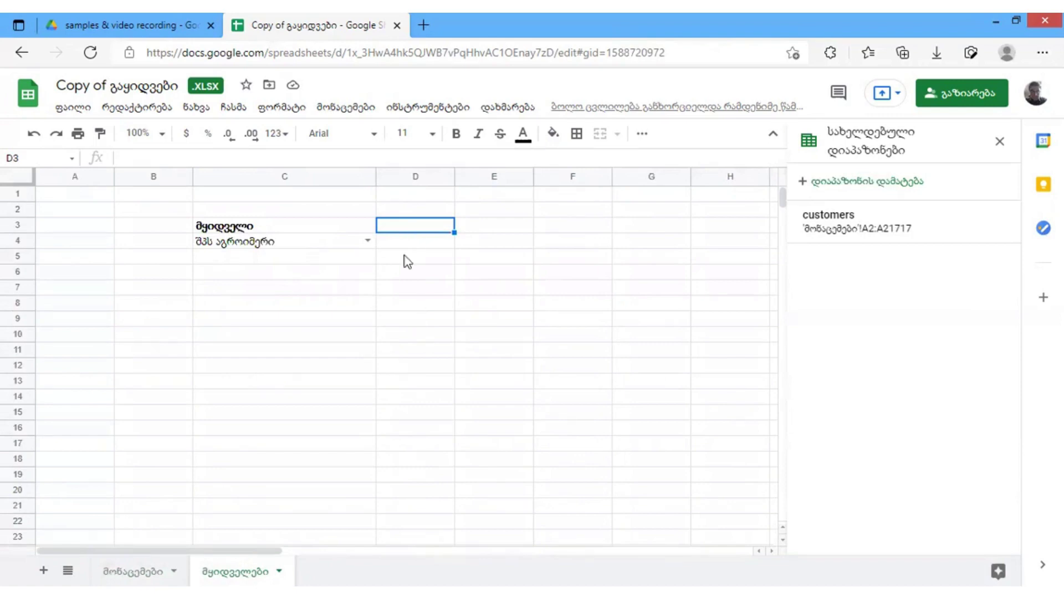
pyautogui.write('პ')
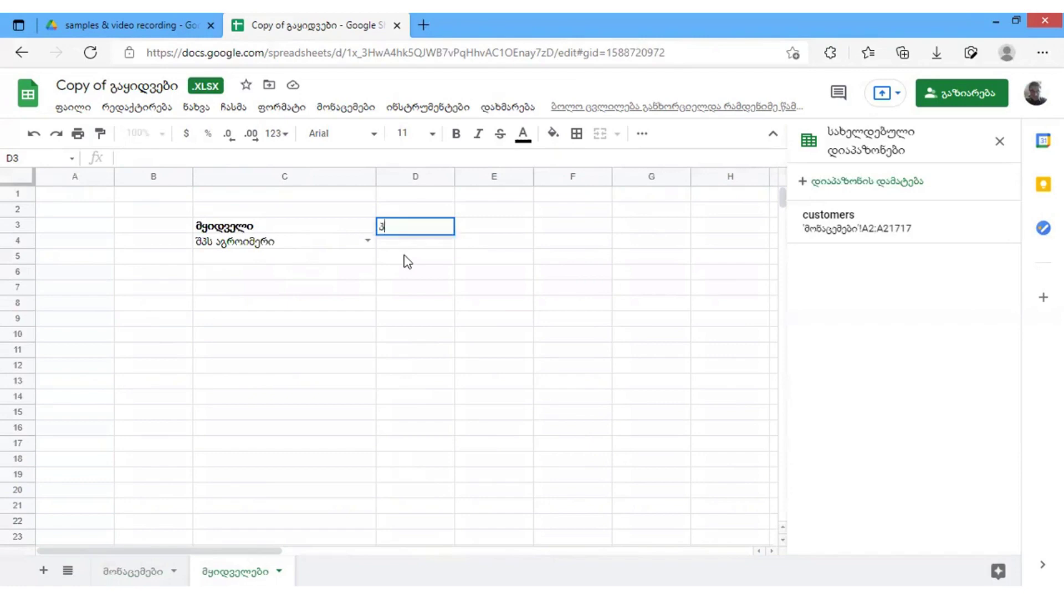
pyautogui.write('როდუქტი')
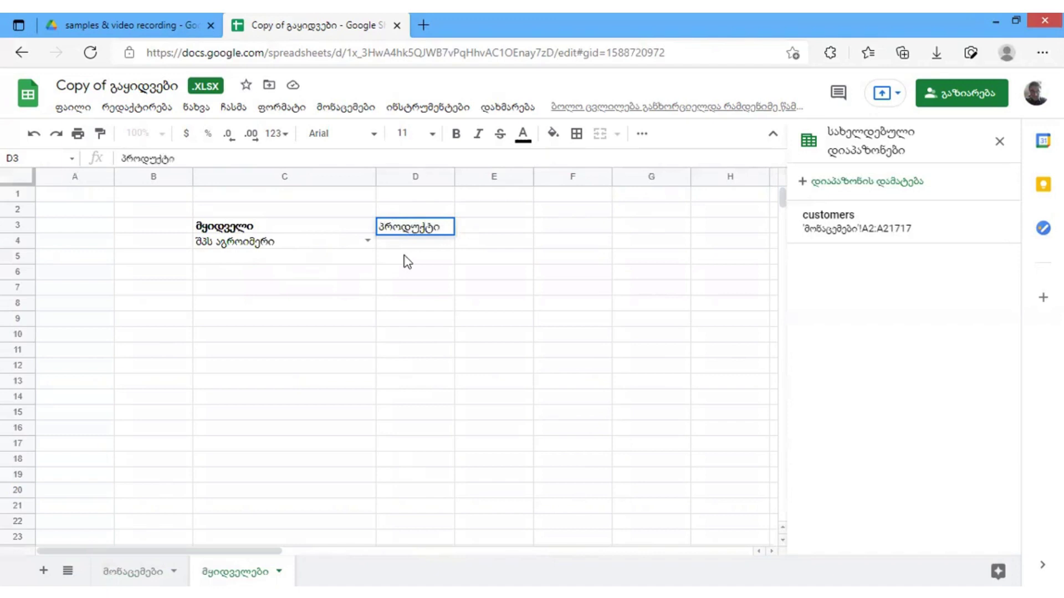
pyautogui.press('Return')
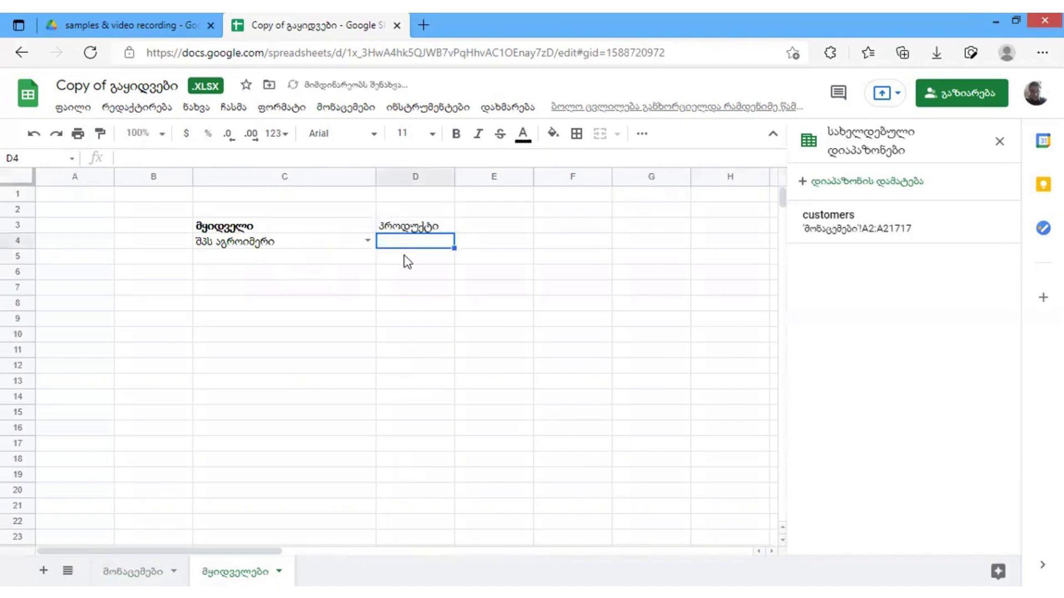
pyautogui.click(392, 229)
pyautogui.click(456, 134)
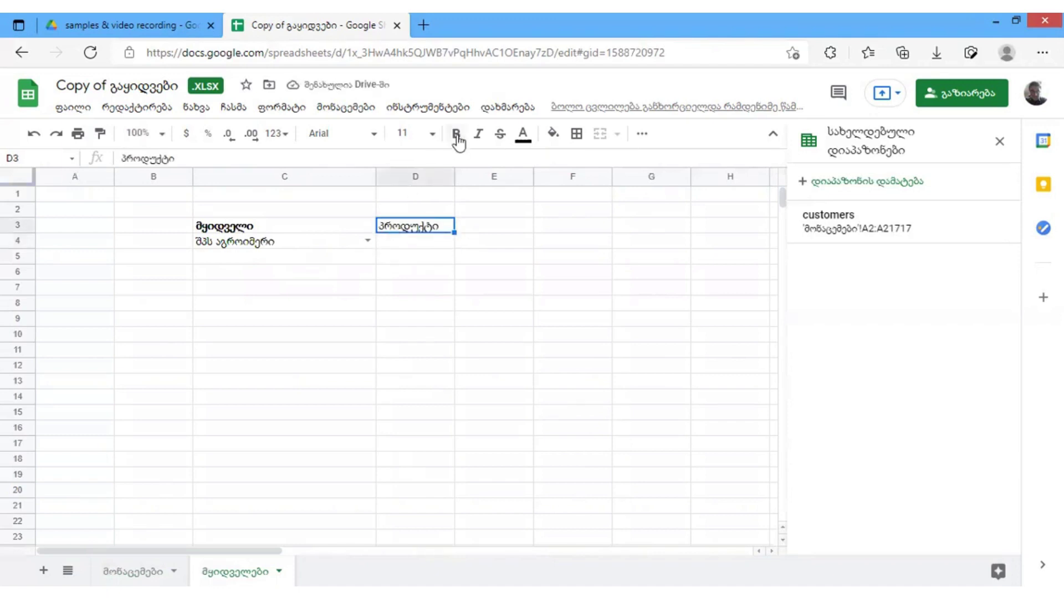
pyautogui.click(423, 247)
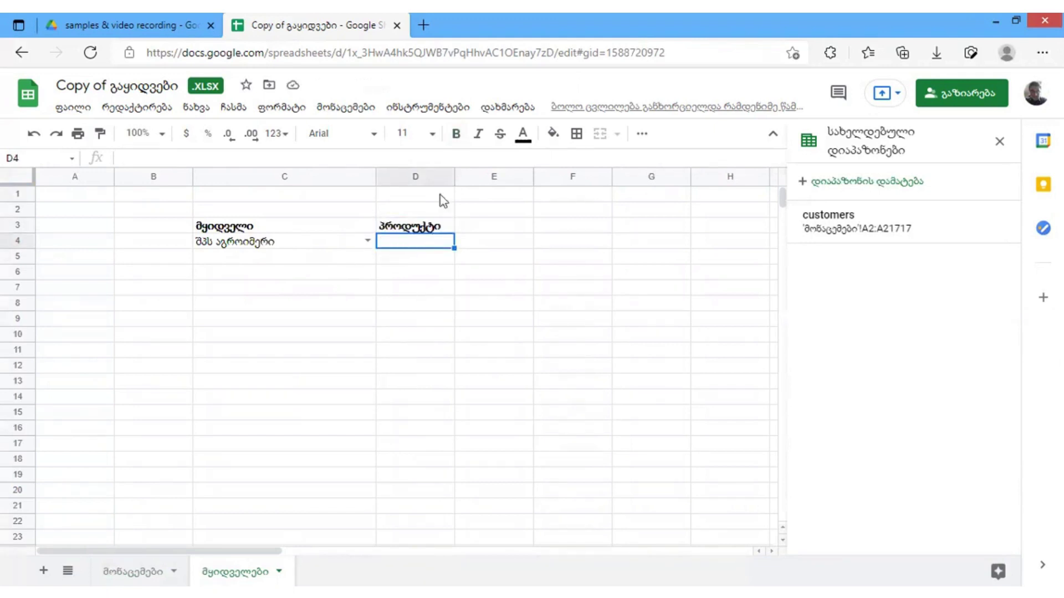
pyautogui.moveTo(454, 177); pyautogui.dragTo(473, 200)
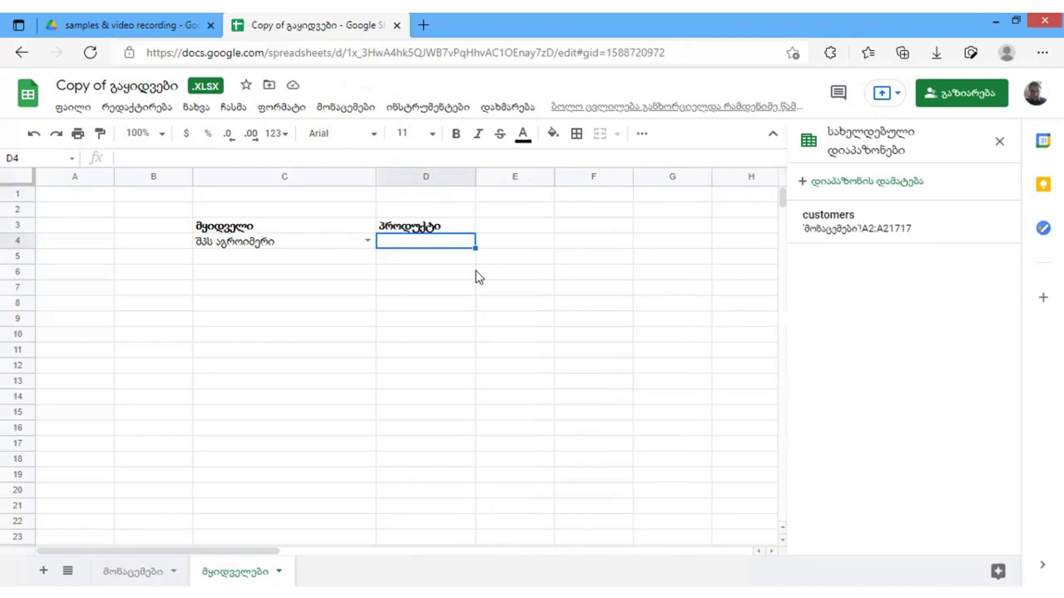
pyautogui.write('=')
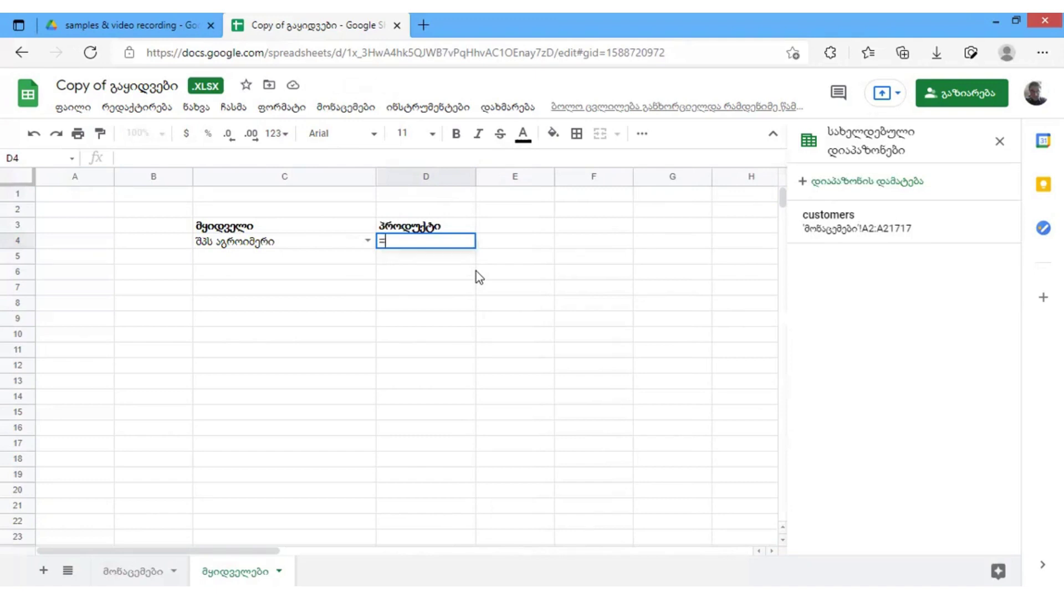
pyautogui.write('fi')
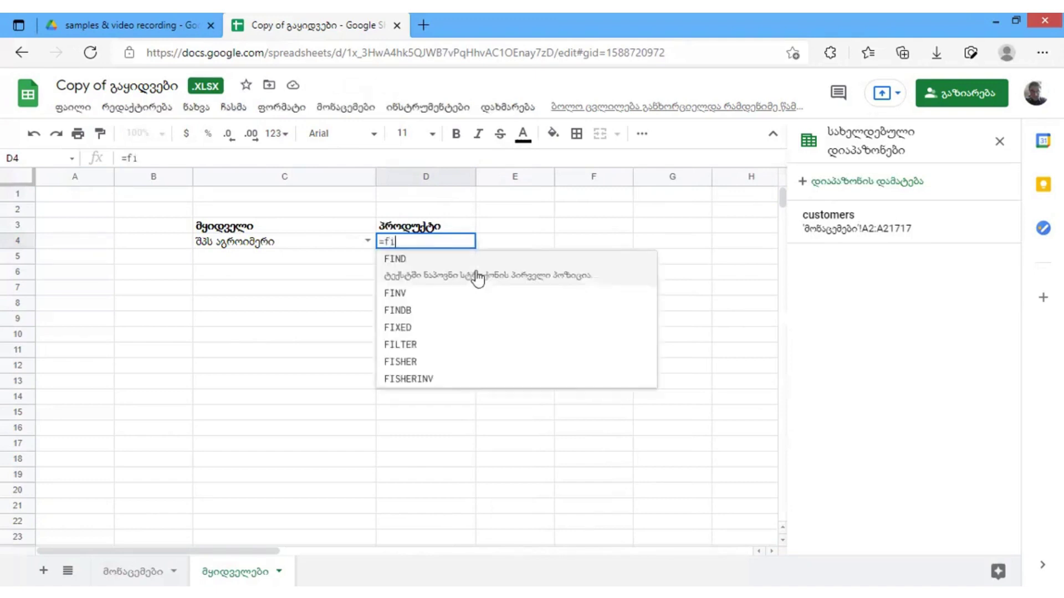
pyautogui.write('l')
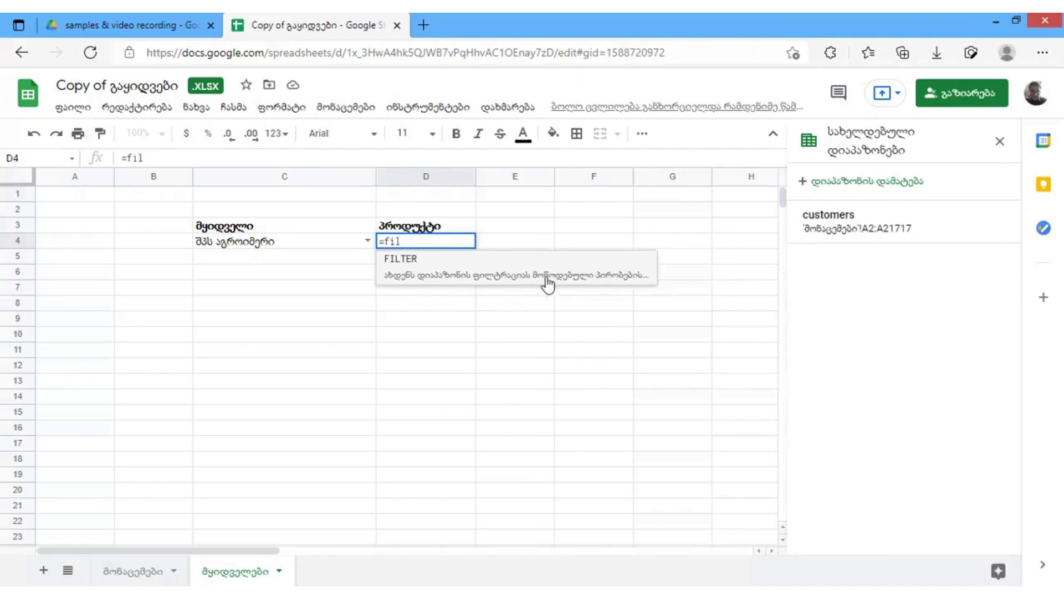
pyautogui.click(407, 263)
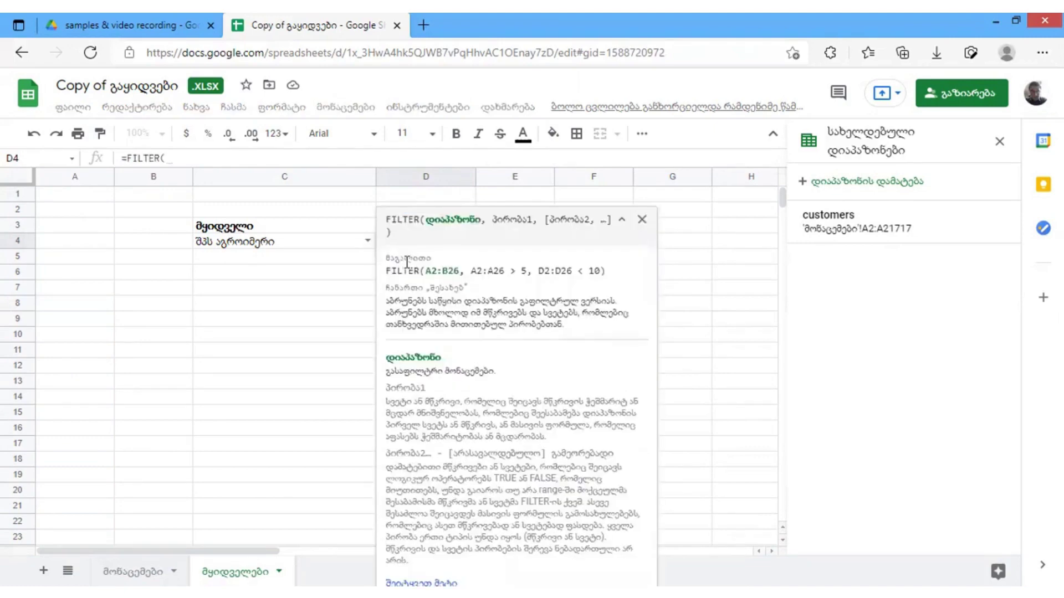
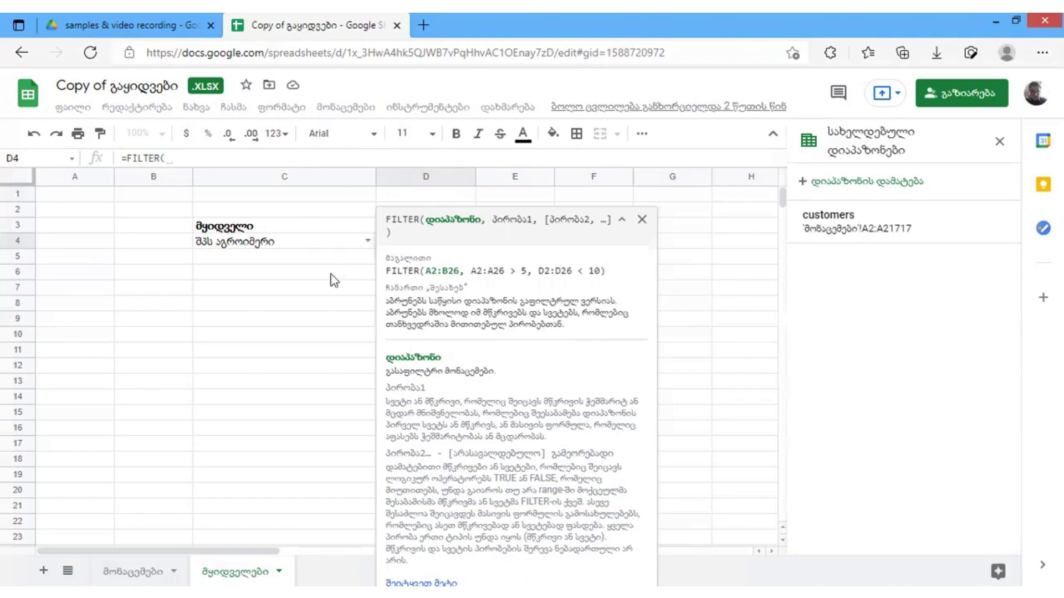
pyautogui.press('Escape')
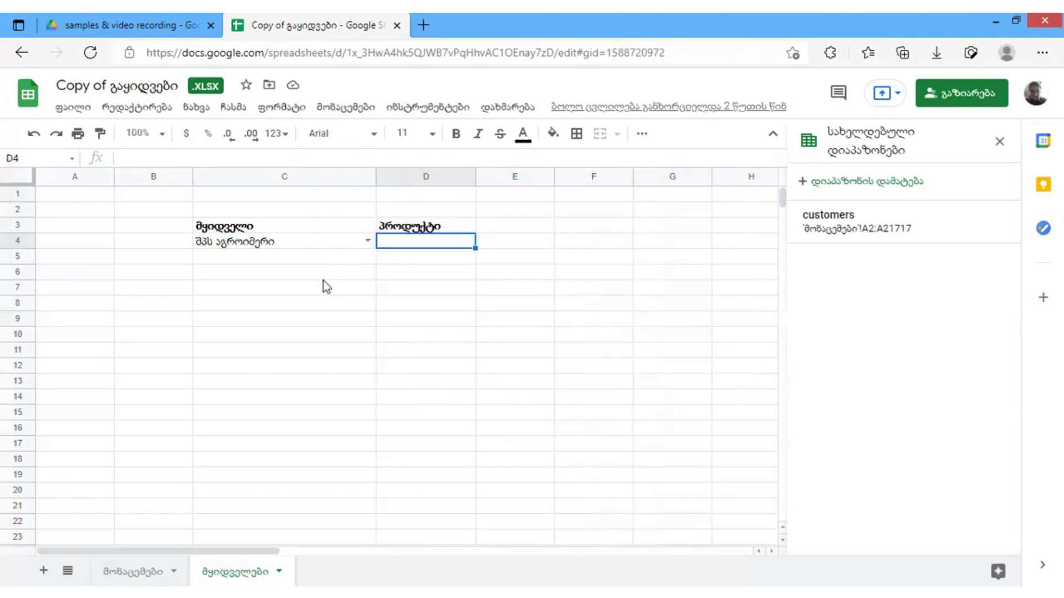
# Define a named range called products for the საქონელი column data, B2:B21717, on the მონაცემები sheet.
pyautogui.click(143, 570)
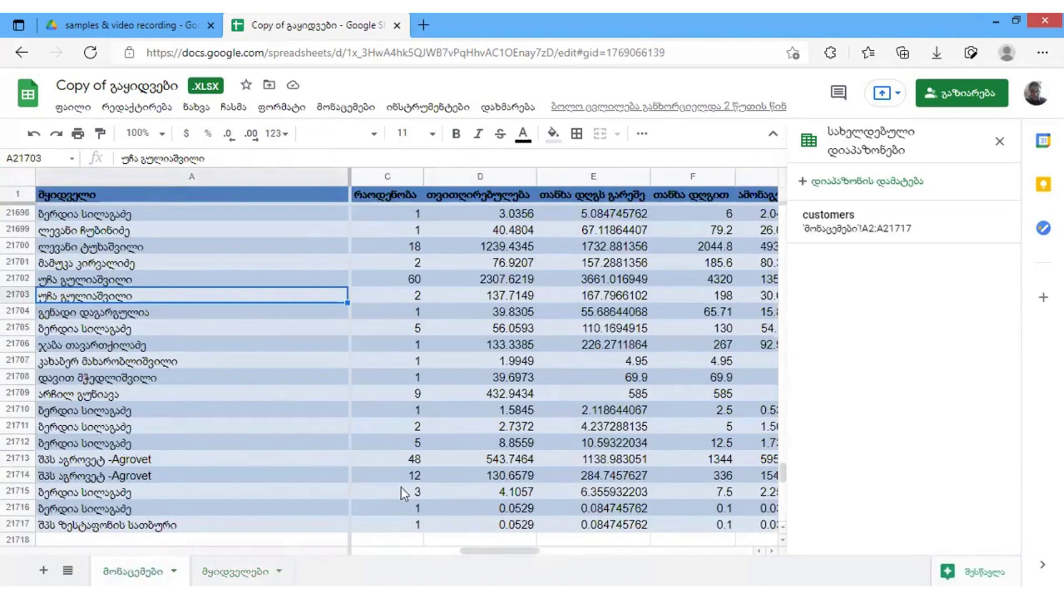
pyautogui.moveTo(485, 550); pyautogui.dragTo(378, 550)
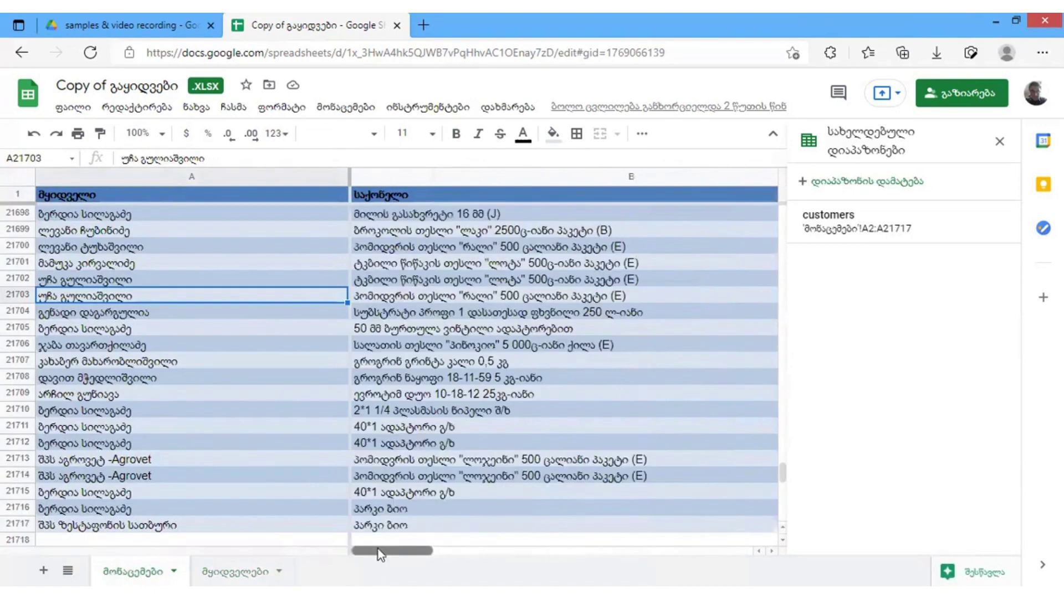
pyautogui.click(431, 224)
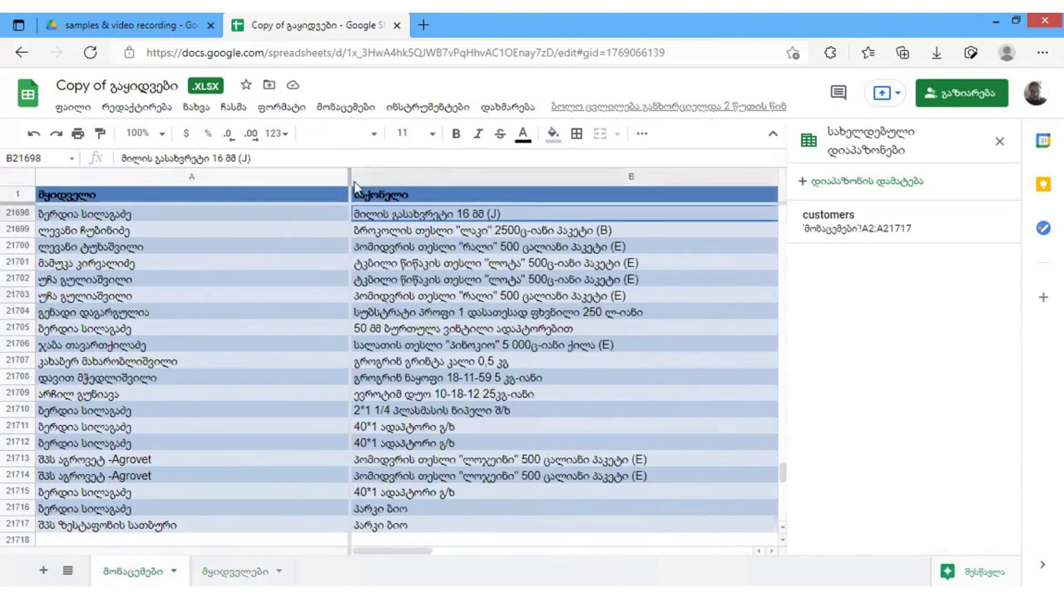
pyautogui.click(450, 196)
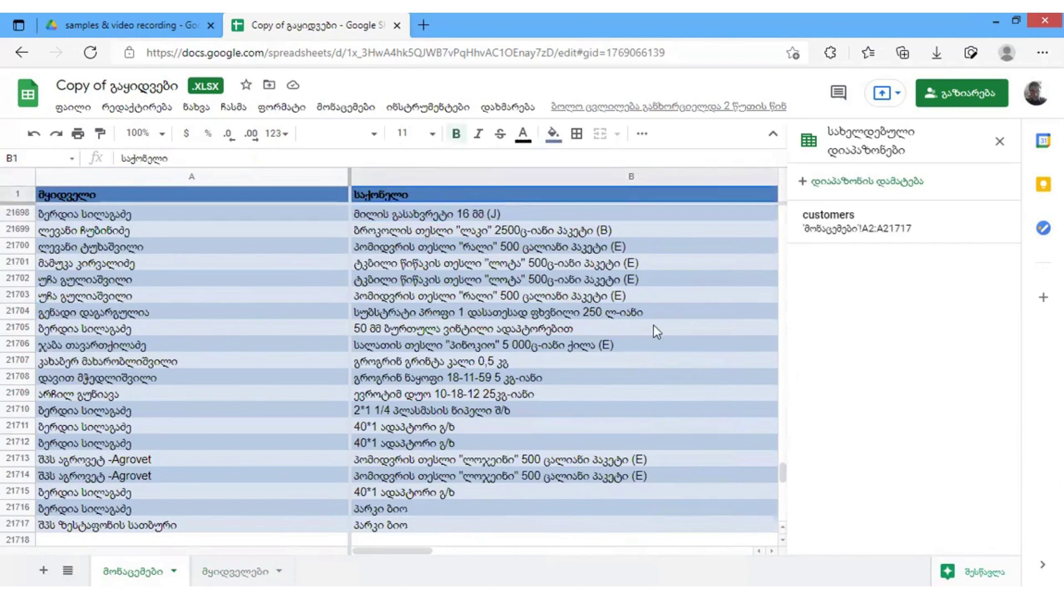
pyautogui.press('Down')
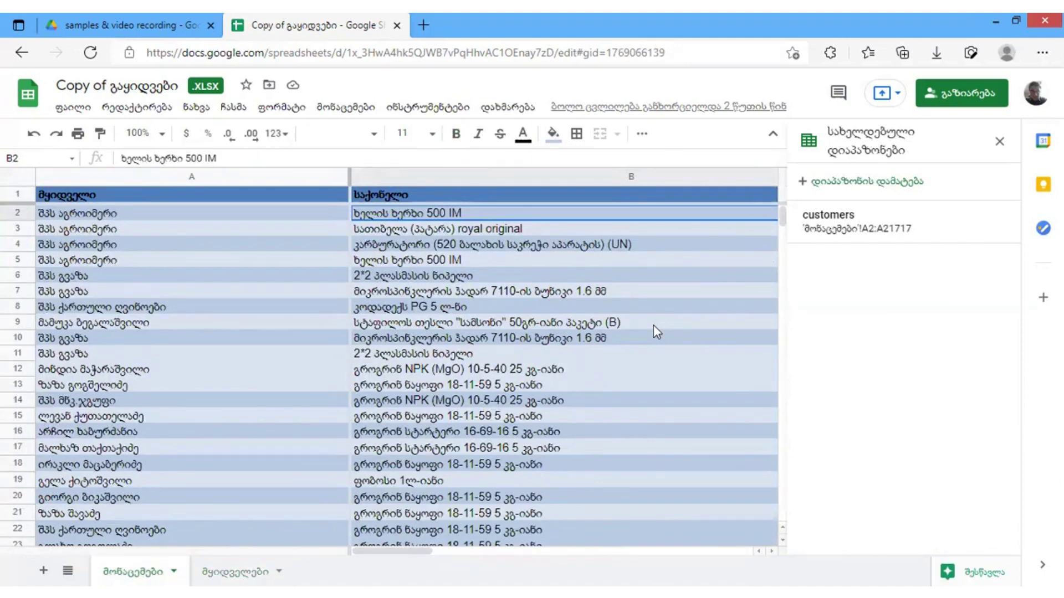
pyautogui.hotkey('ctrl', 'shift', 'Down')
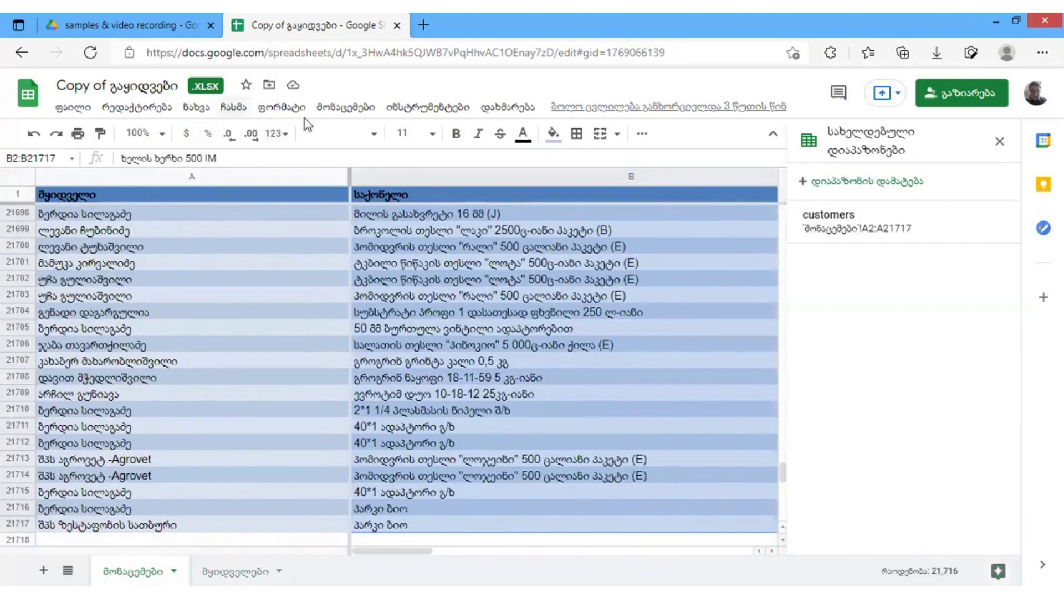
pyautogui.click(344, 109)
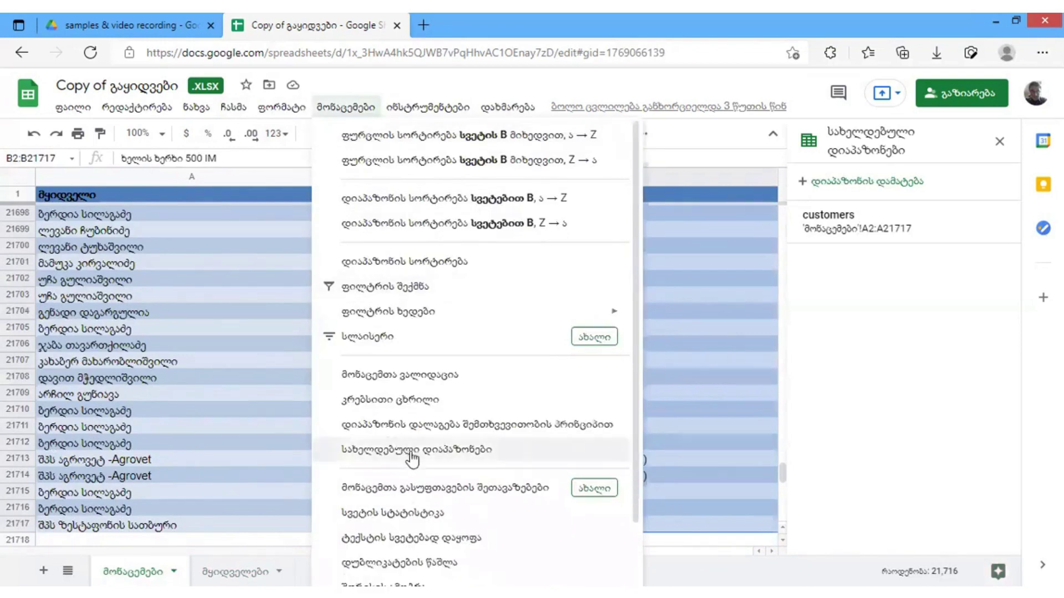
pyautogui.click(412, 450)
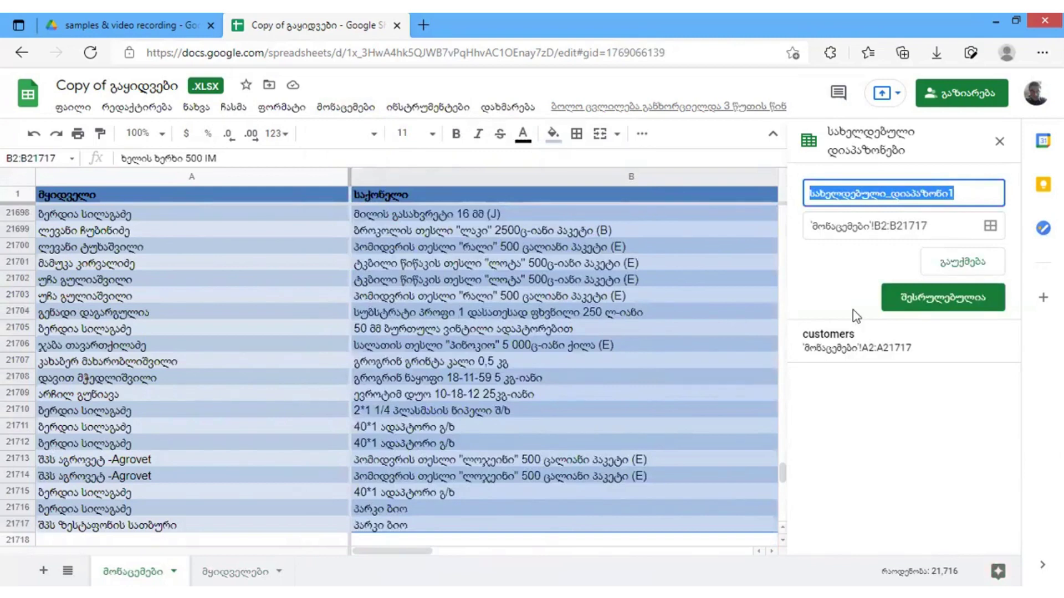
pyautogui.write('pro')
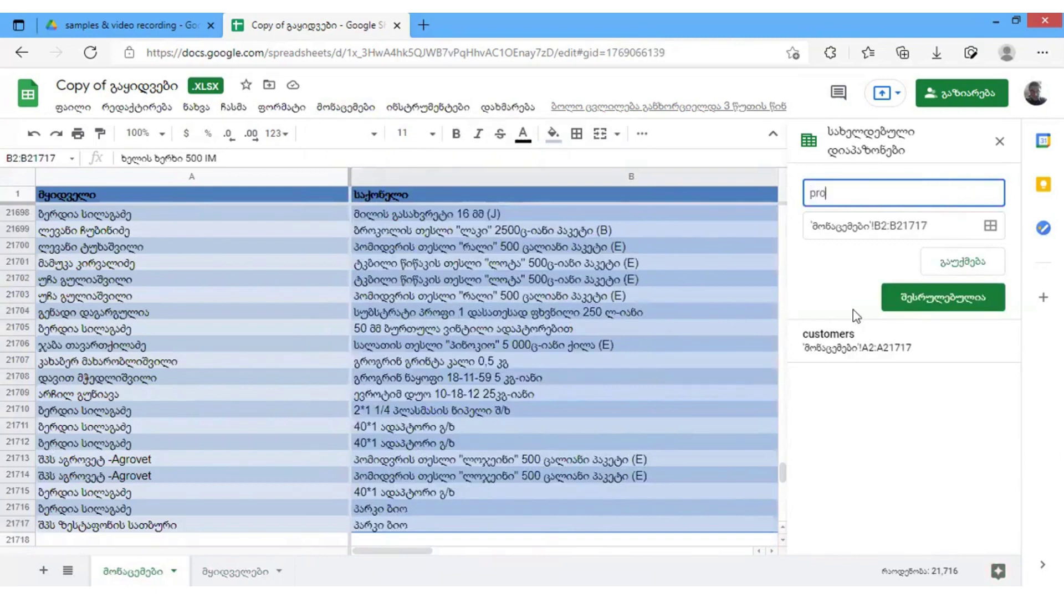
pyautogui.write('ducts')
pyautogui.press('Return')
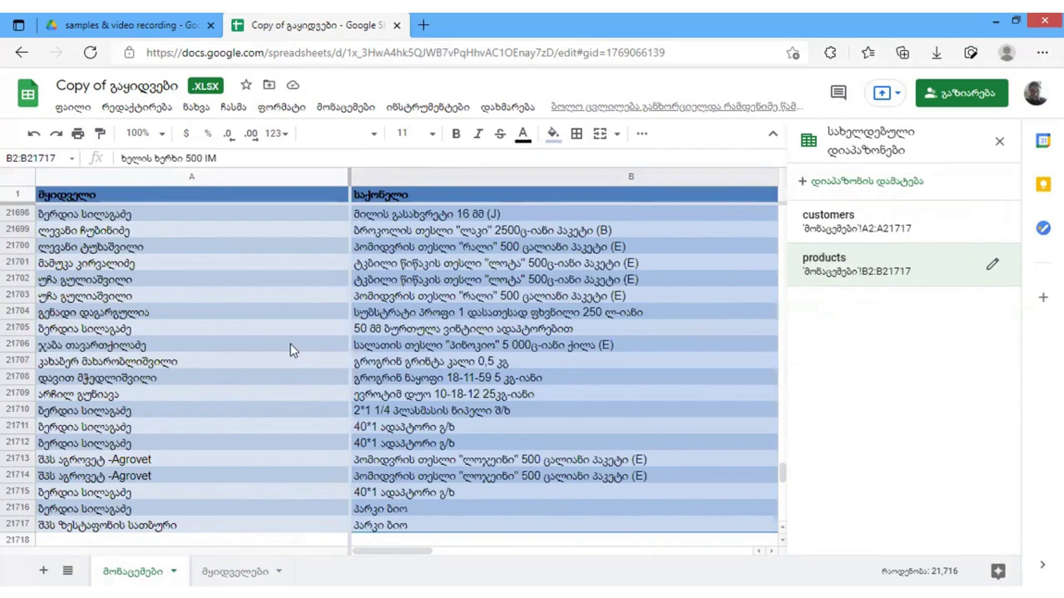
# Start a FILTER formula in cell D4 of the მყიდველები sheet, with the named range products as the range to filter.
pyautogui.click(250, 571)
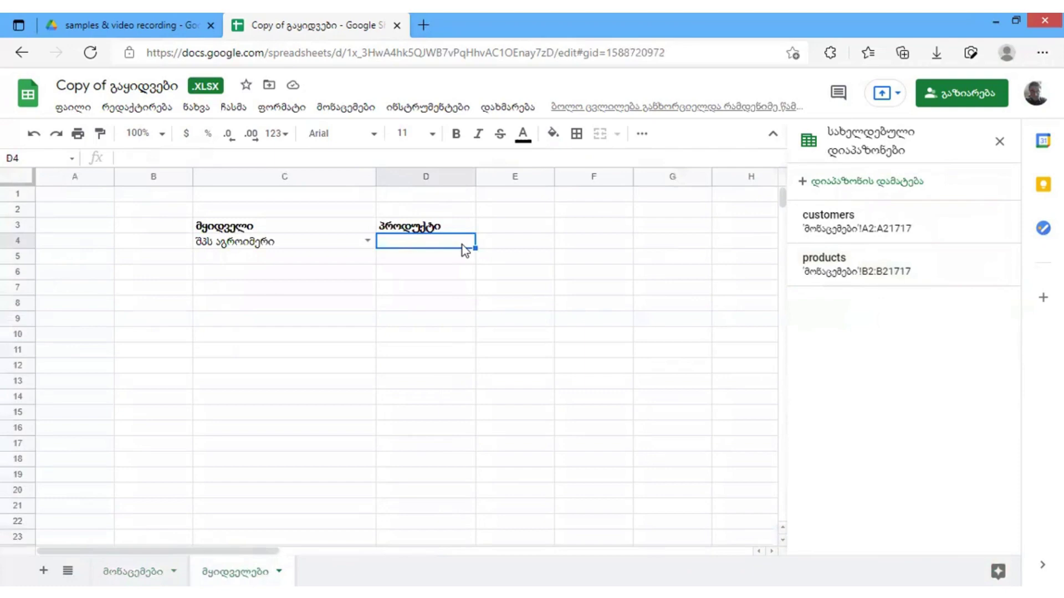
pyautogui.write('=filt')
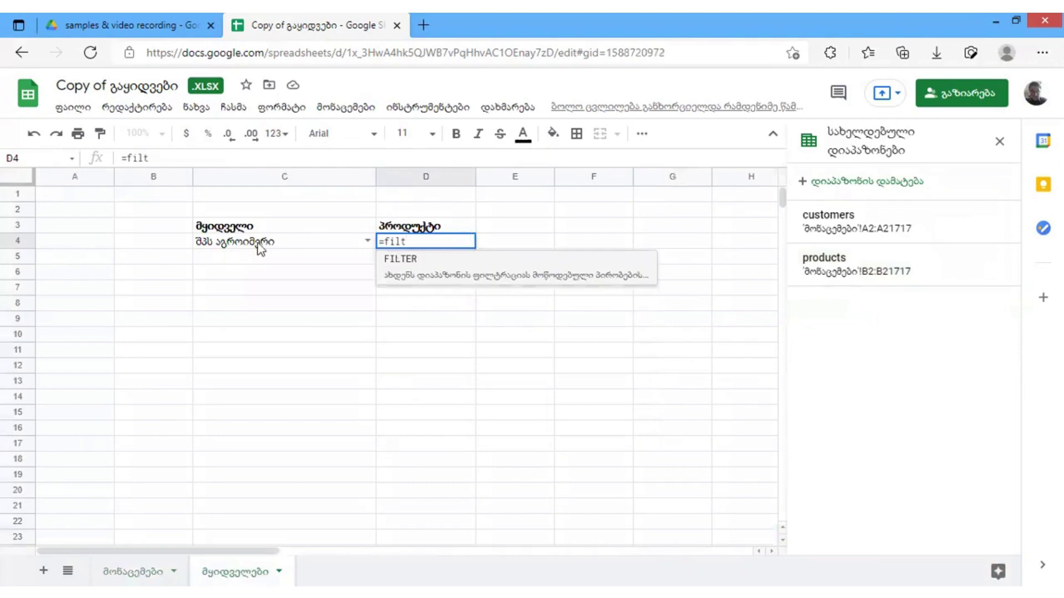
pyautogui.click(386, 268)
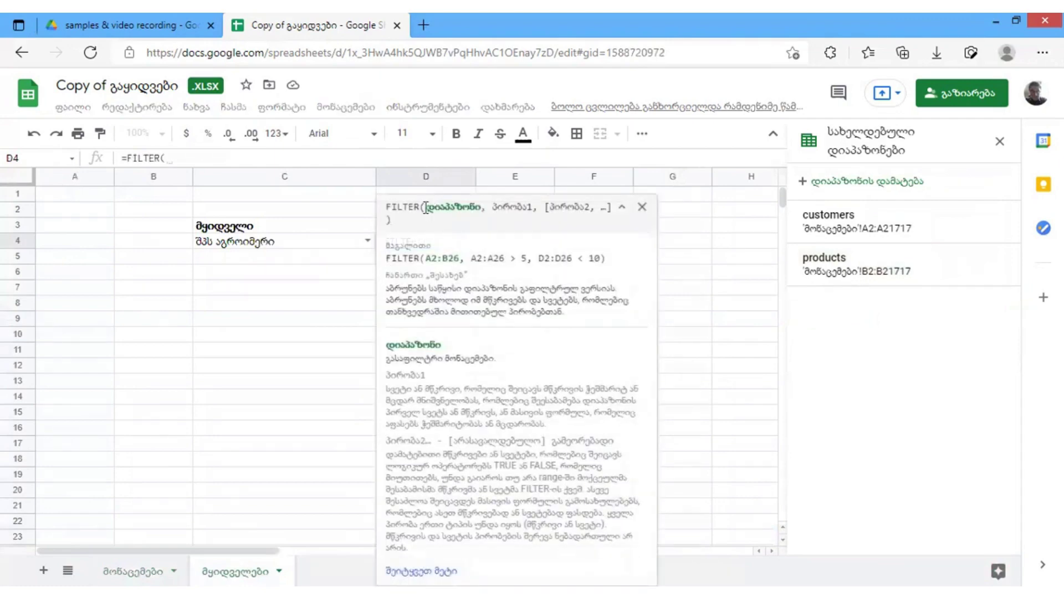
pyautogui.click(643, 208)
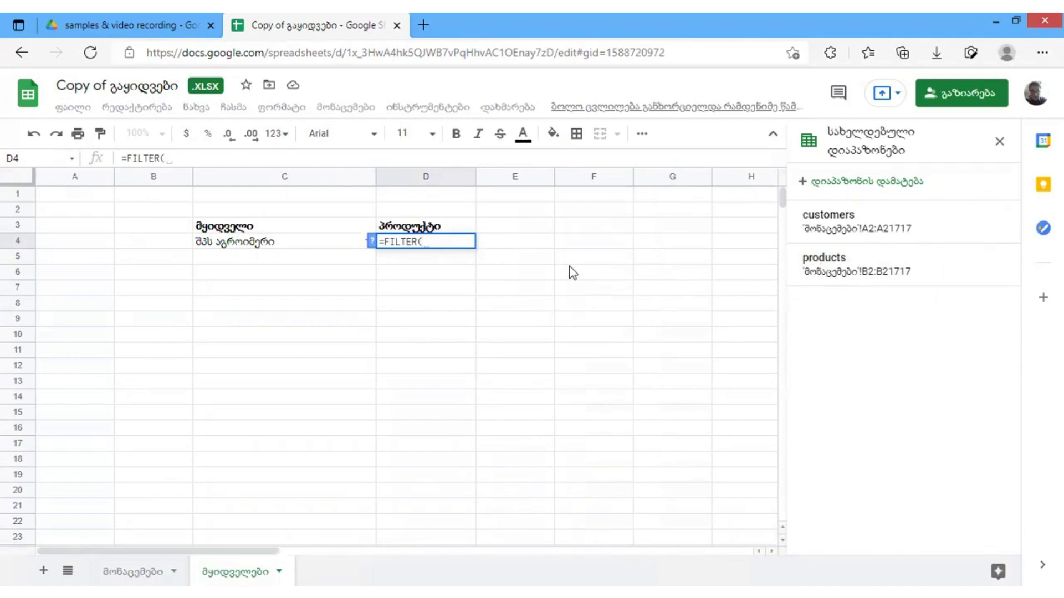
pyautogui.write('pro')
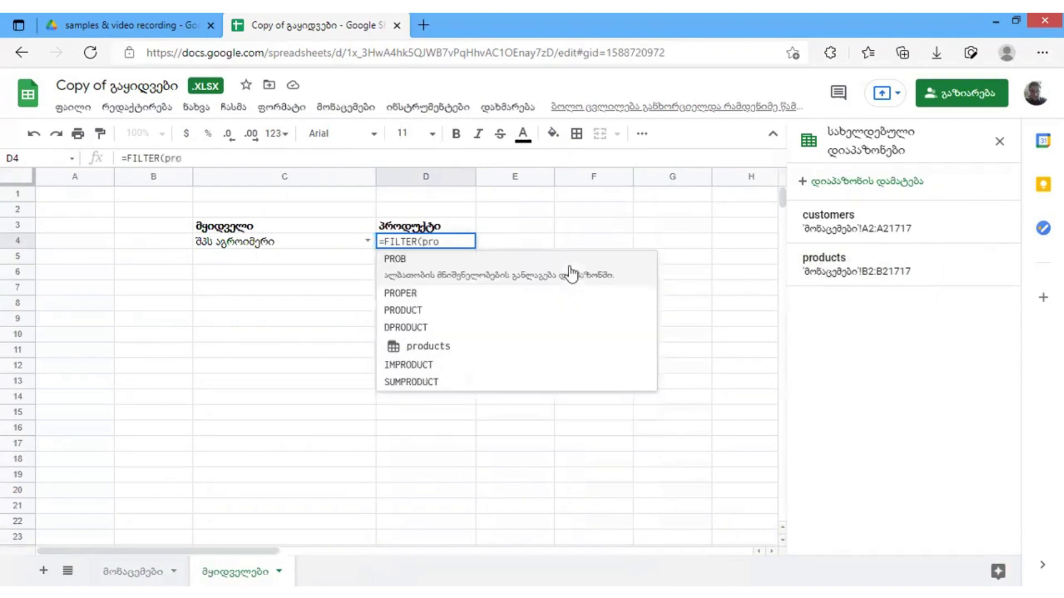
pyautogui.write('duc')
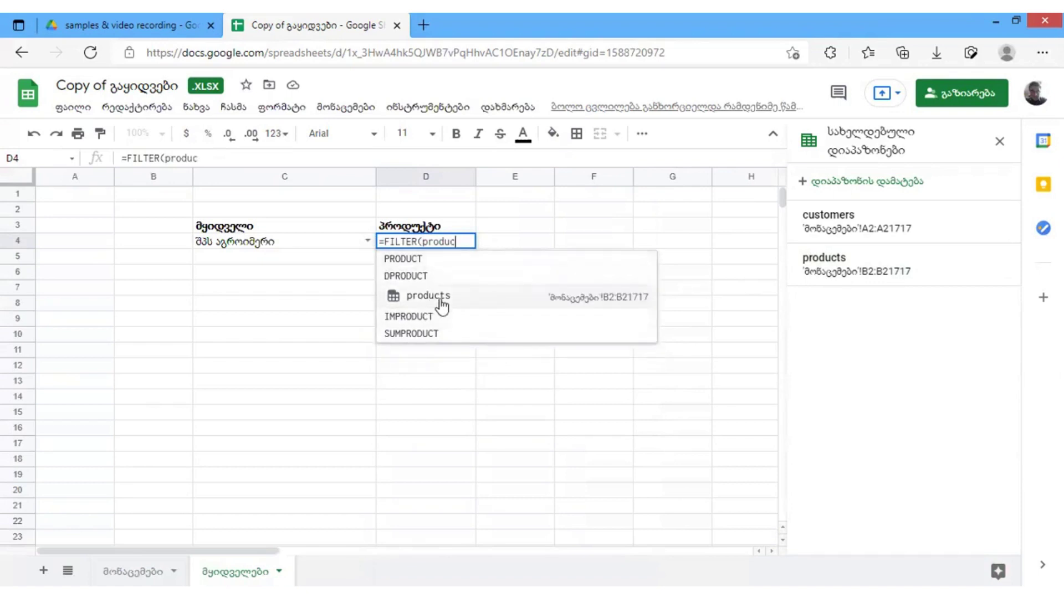
pyautogui.click(441, 302)
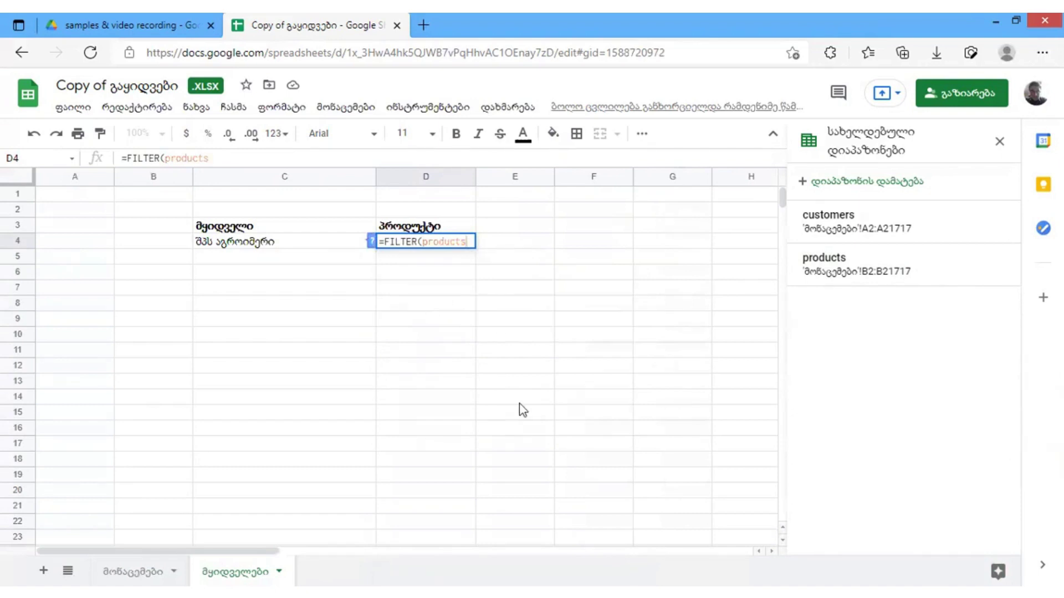
# Complete the D4 formula with the condition customers=C4, giving =FILTER(products, customers=C4).
pyautogui.write(',')
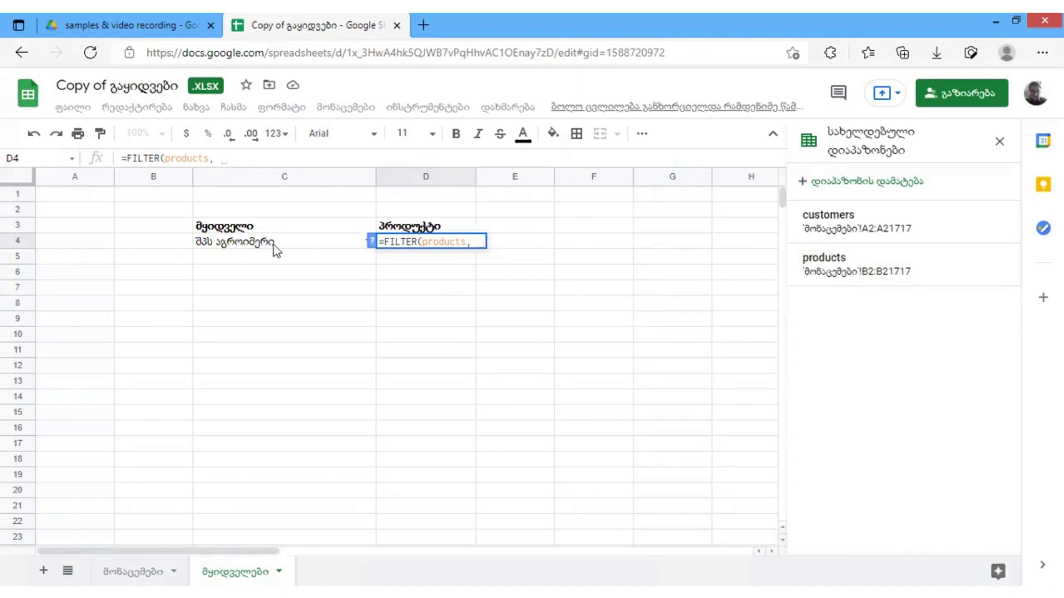
pyautogui.write('cu')
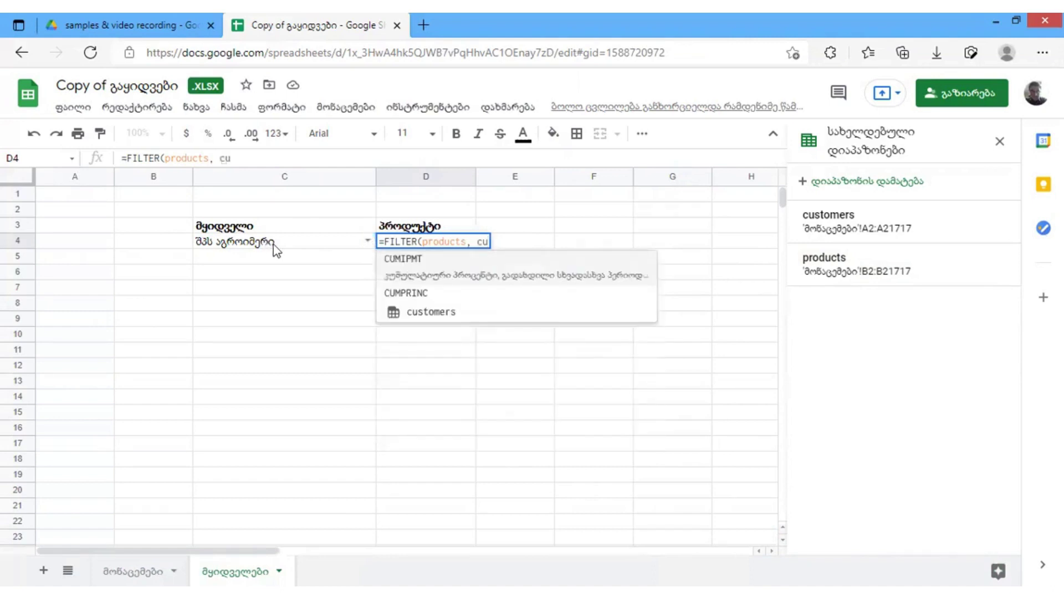
pyautogui.write('s')
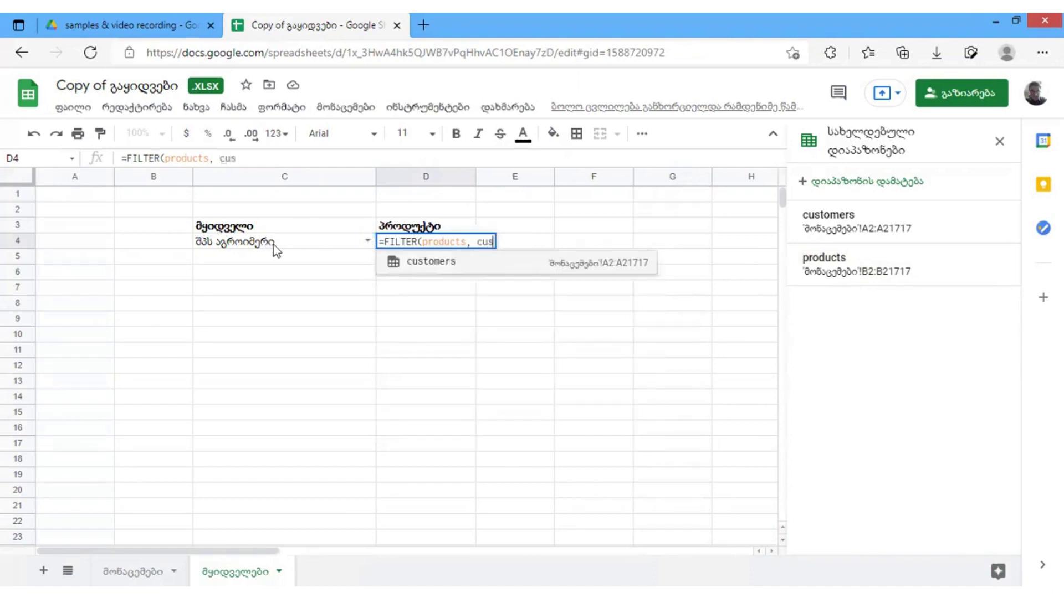
pyautogui.click(421, 264)
pyautogui.write('=')
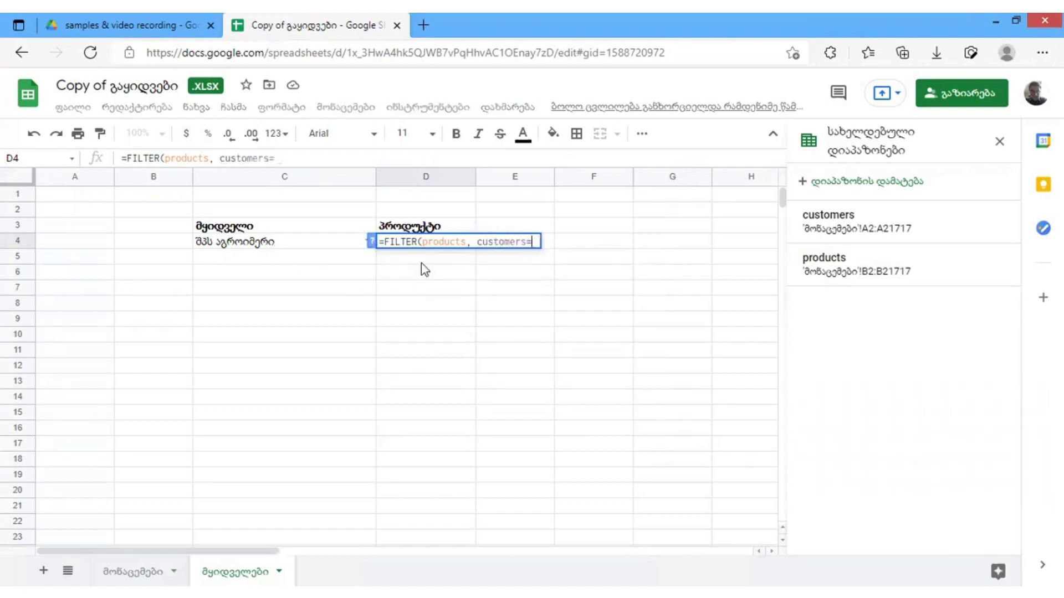
pyautogui.click(311, 246)
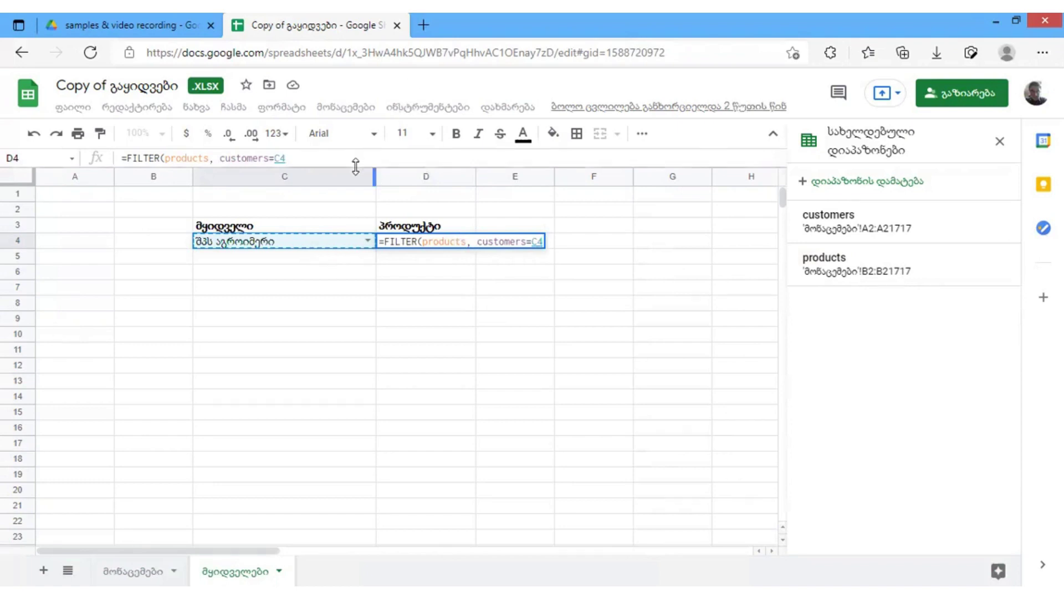
pyautogui.write(')')
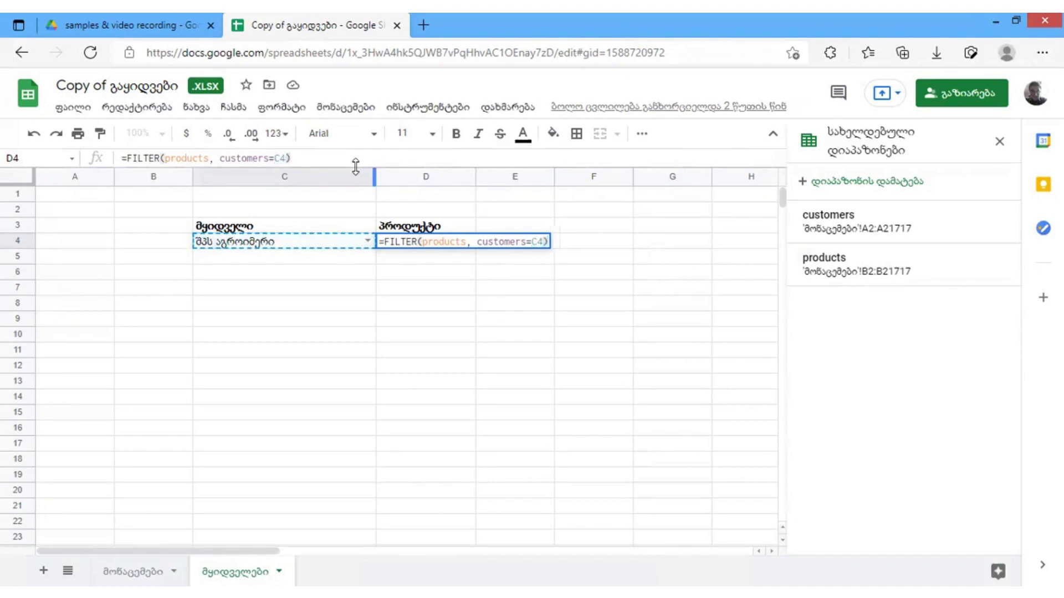
pyautogui.press('Return')
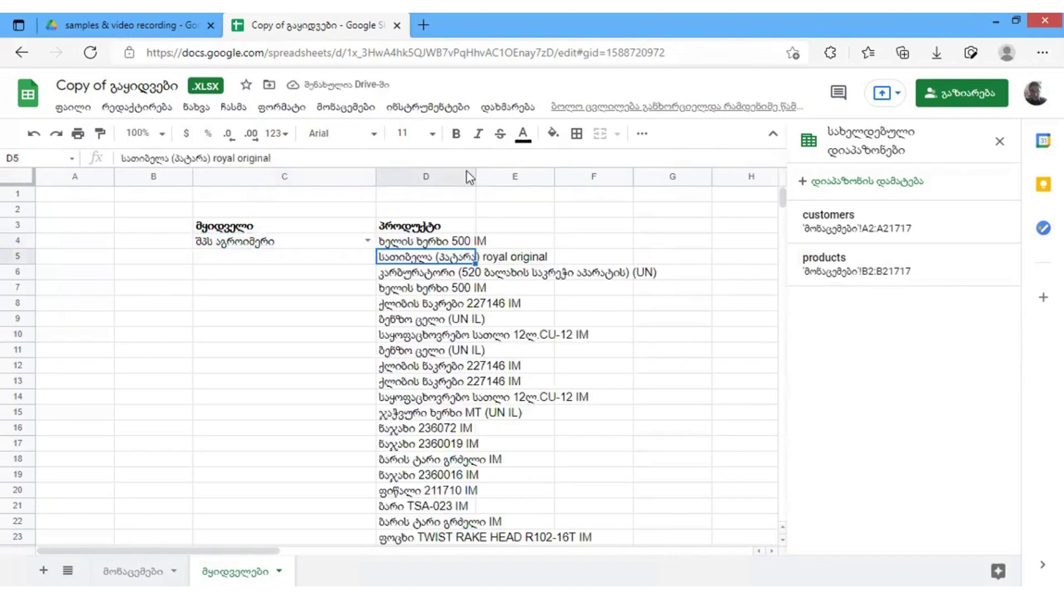
# Widen column E and look through the product list filtered for the customer in C4.
pyautogui.click(209, 247)
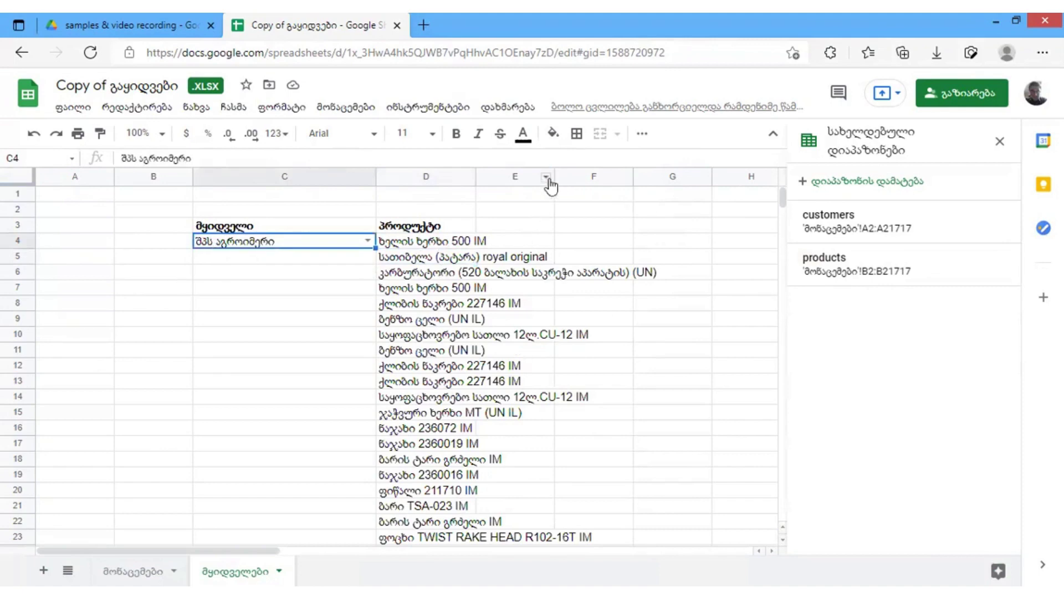
pyautogui.moveTo(553, 175); pyautogui.dragTo(657, 188)
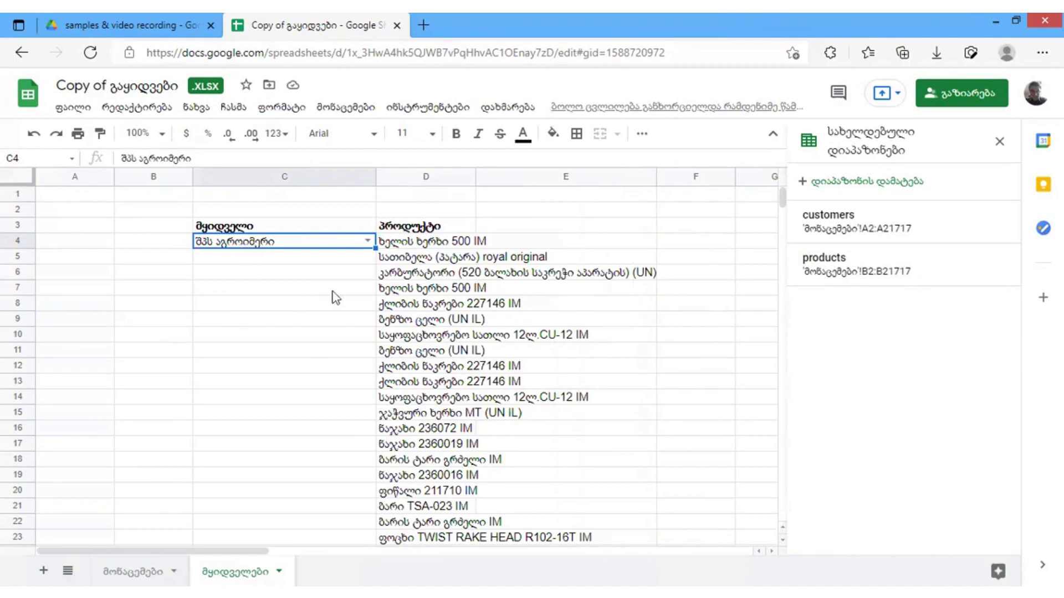
pyautogui.scroll(-4, 423, 331)
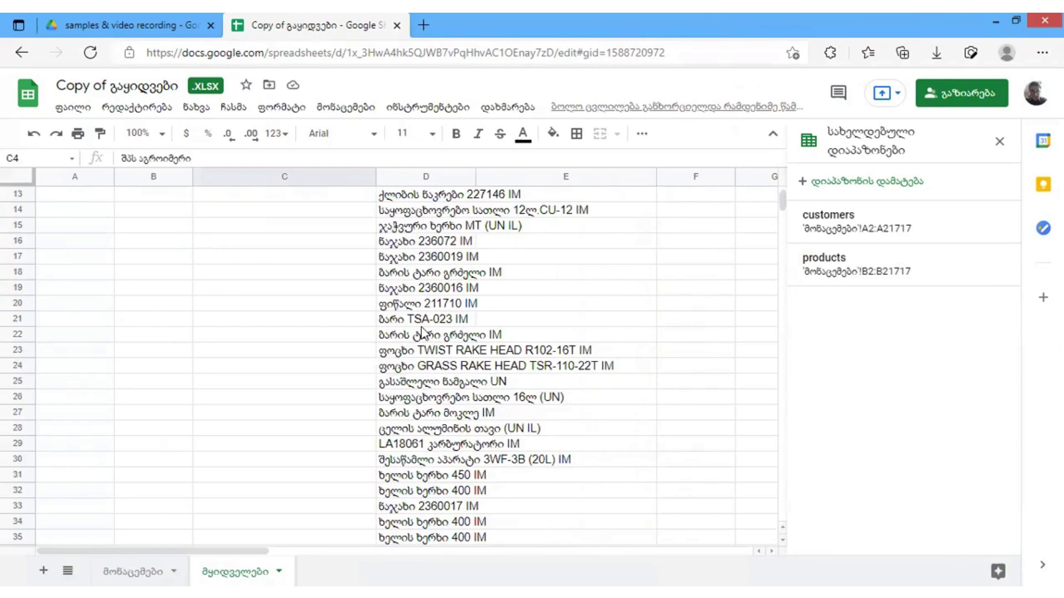
pyautogui.scroll(-5, 422, 331)
pyautogui.scroll(5, 442, 387)
pyautogui.scroll(4, 442, 386)
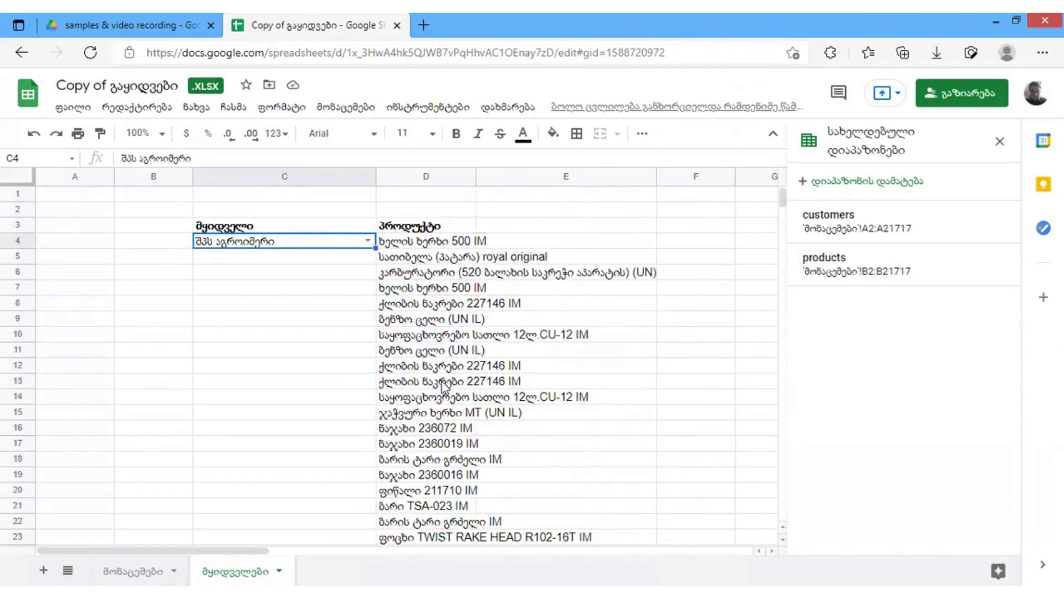
pyautogui.scroll(-2, 443, 386)
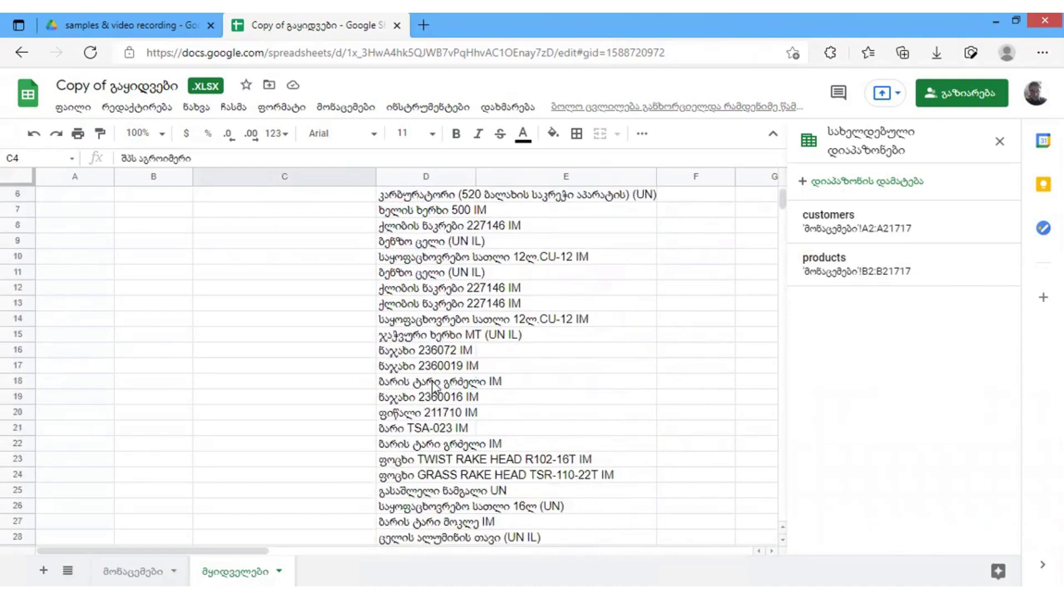
pyautogui.scroll(2, 432, 387)
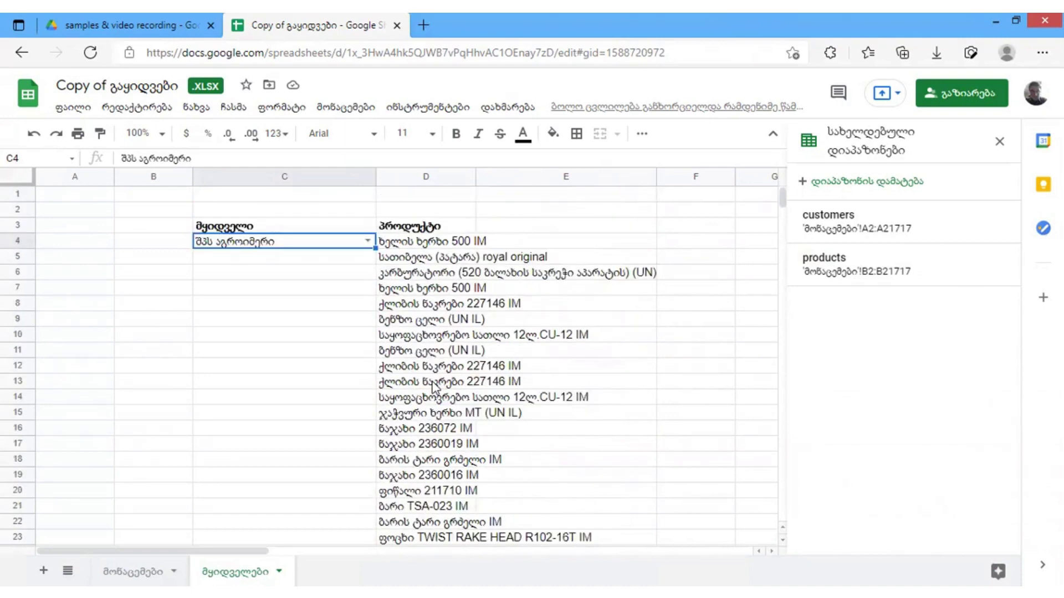
# Test the dropdown in C4 by choosing two other individual customers in turn, and widen column D to fit the product names.
pyautogui.click(368, 242)
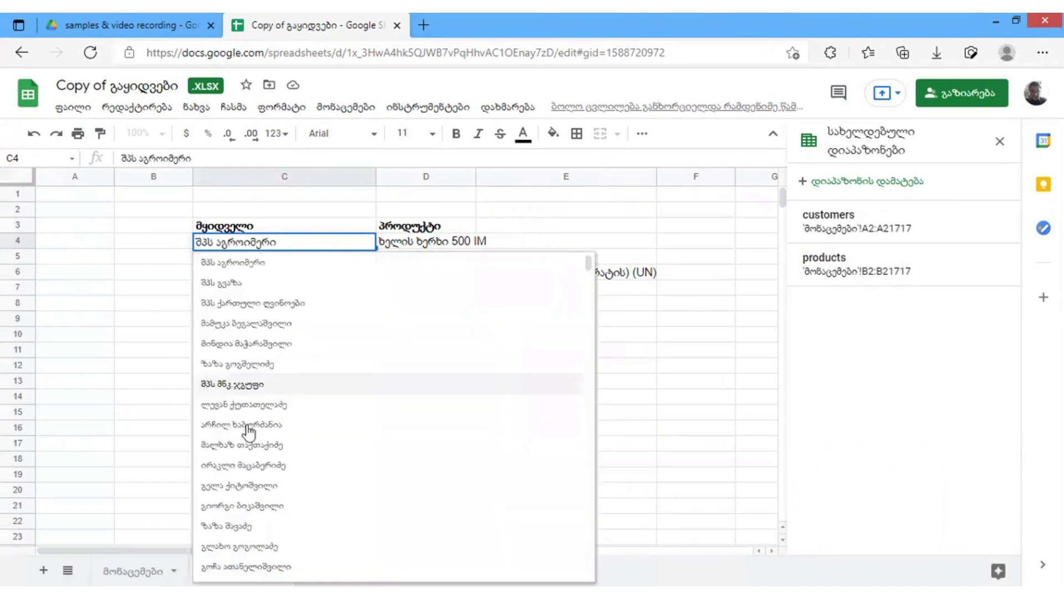
pyautogui.click(301, 449)
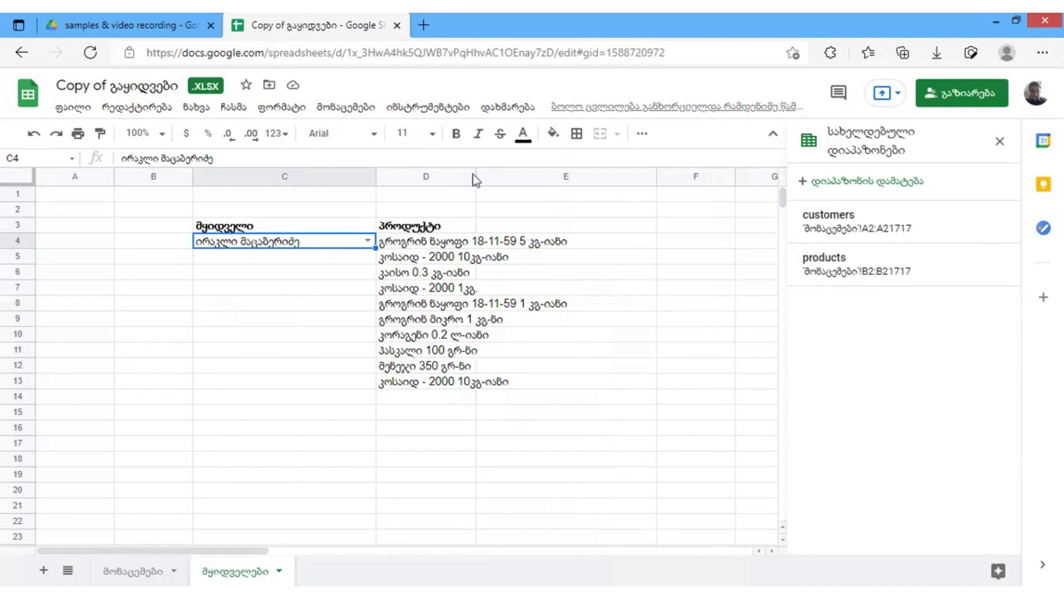
pyautogui.moveTo(474, 175); pyautogui.dragTo(633, 217)
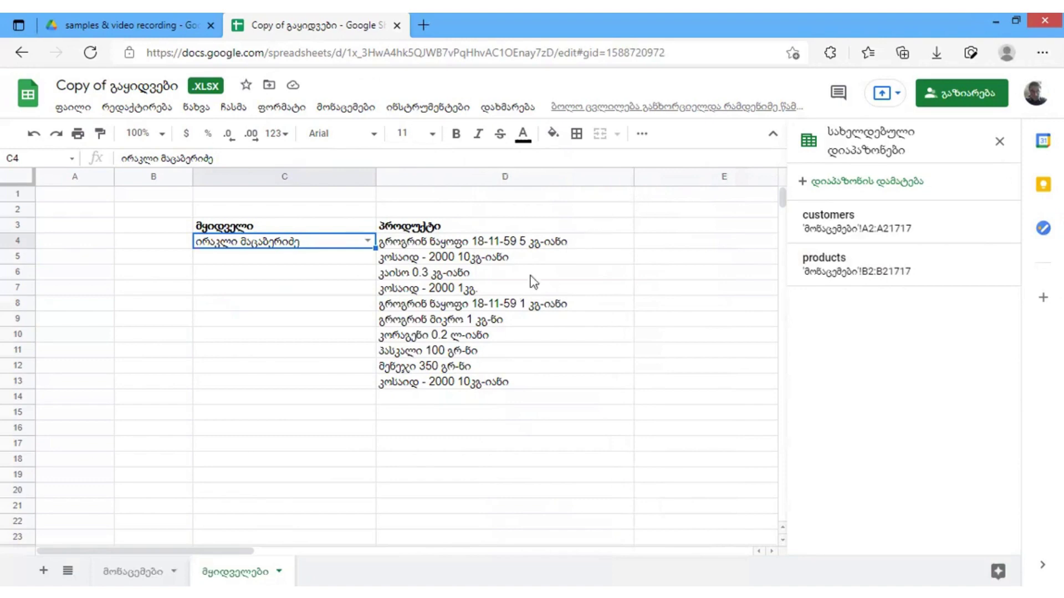
pyautogui.moveTo(632, 179); pyautogui.dragTo(629, 179)
pyautogui.press('Return')
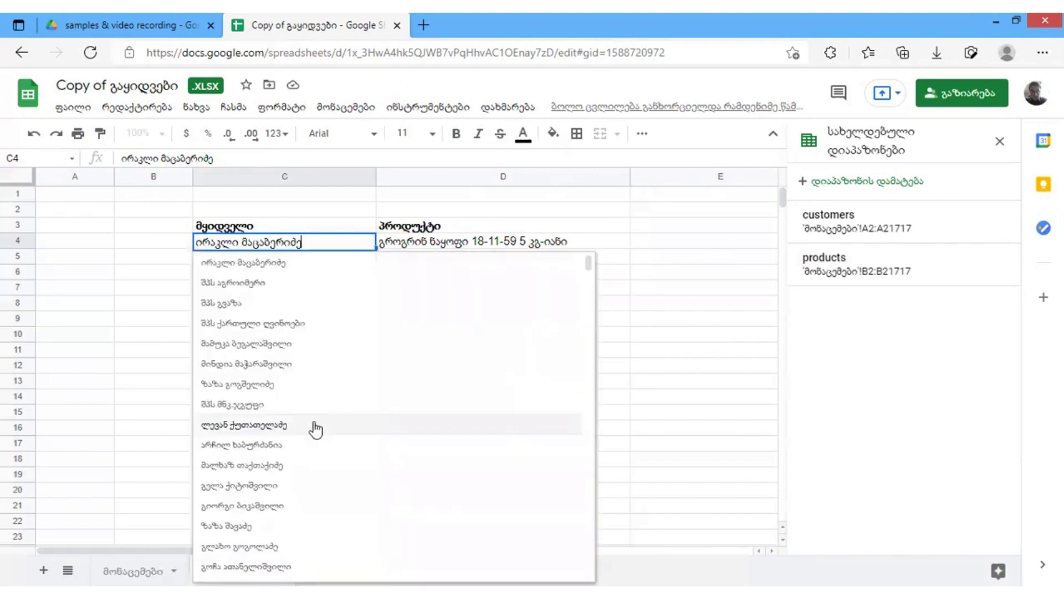
pyautogui.click(273, 447)
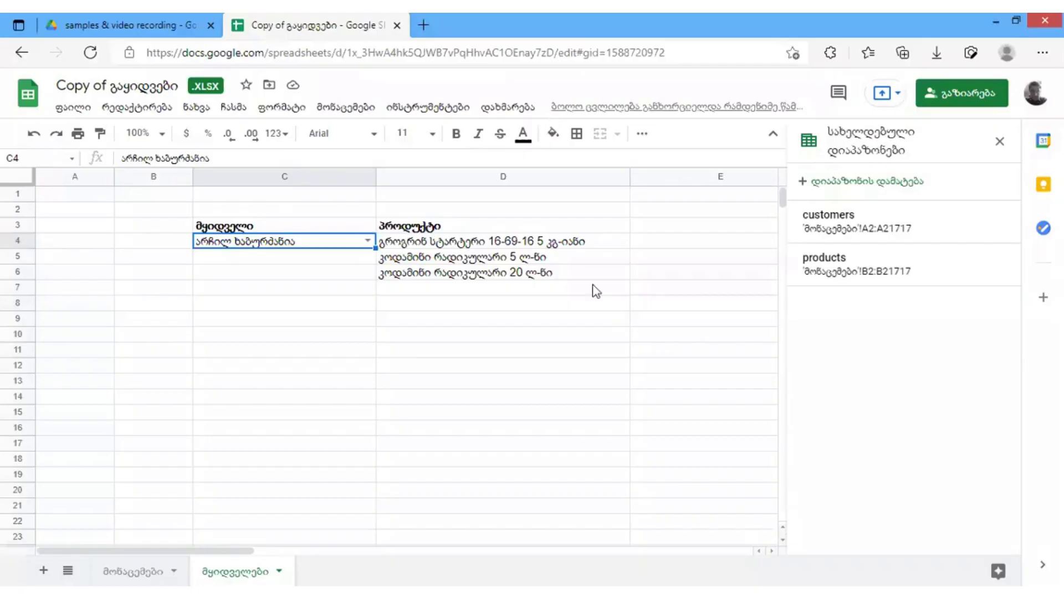
# Close the named ranges list on the მონაცემები sheet and check the data columns beyond საქონელი.
pyautogui.click(147, 570)
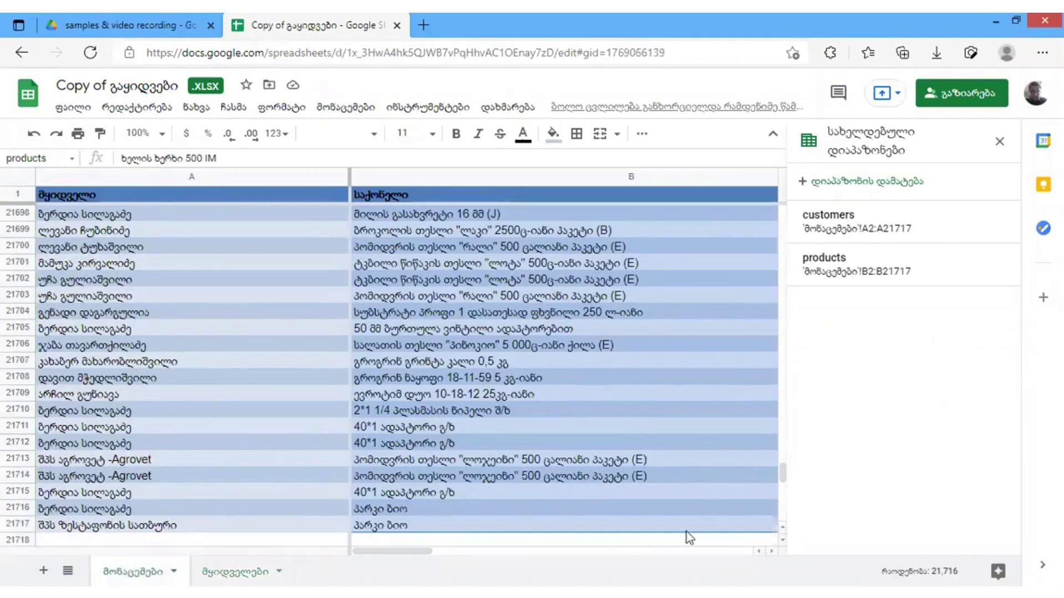
pyautogui.click(998, 143)
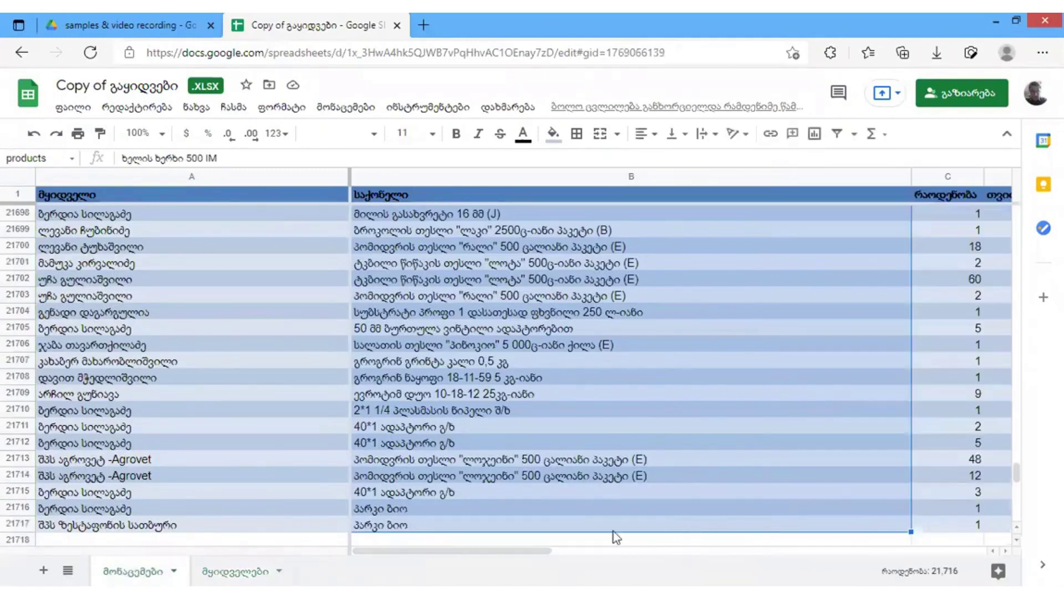
pyautogui.moveTo(524, 550); pyautogui.dragTo(744, 541)
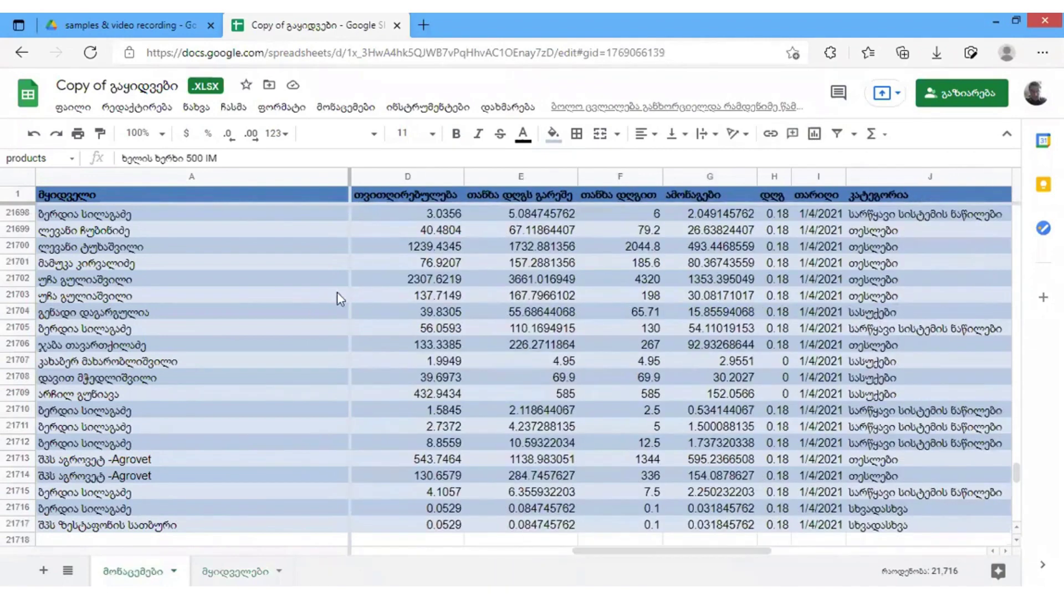
pyautogui.moveTo(601, 550); pyautogui.dragTo(510, 551)
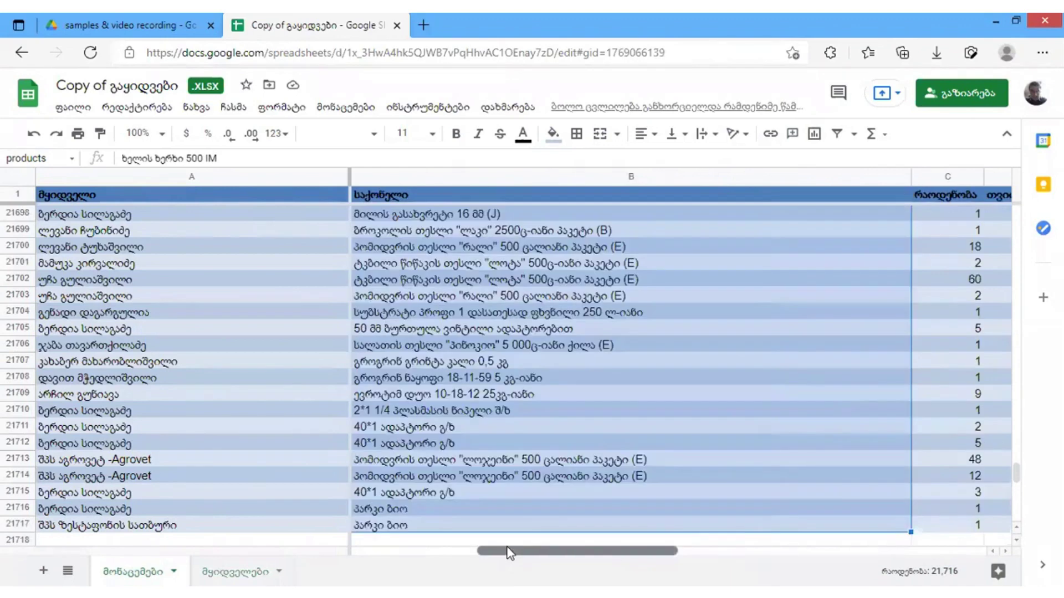
# Define a named range called quant for C2:C21717, the რაოდენობა data on the მონაცემები sheet.
pyautogui.click(955, 217)
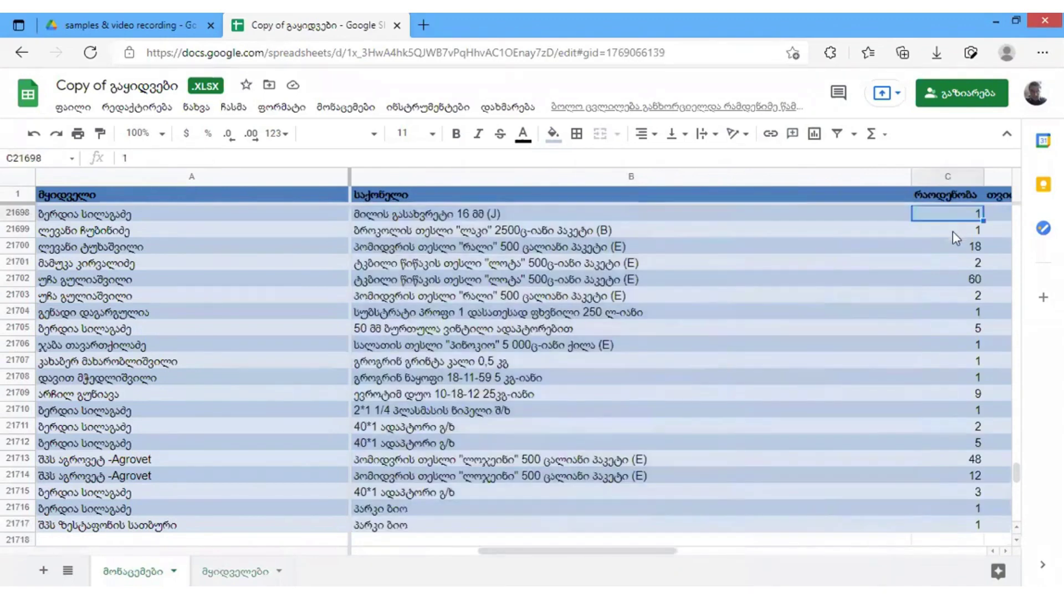
pyautogui.click(957, 195)
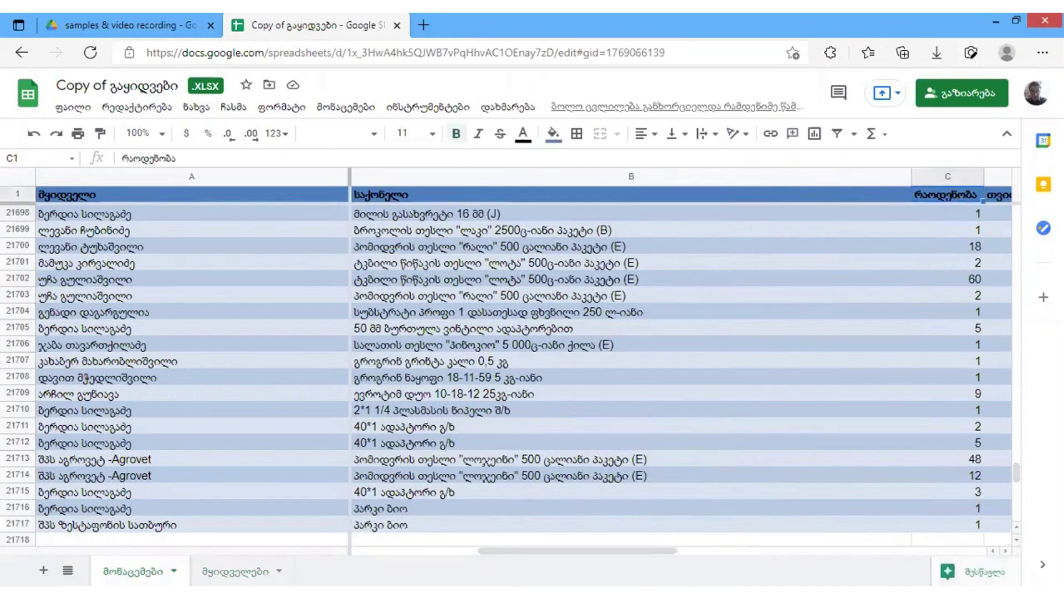
pyautogui.press('Down')
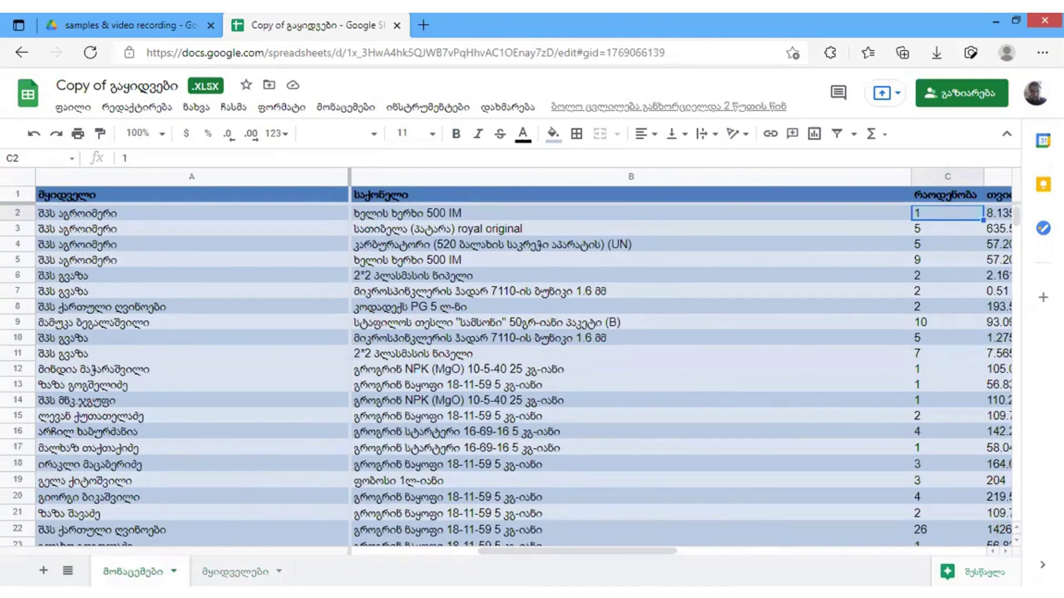
pyautogui.hotkey('ctrl', 'shift', 'Down')
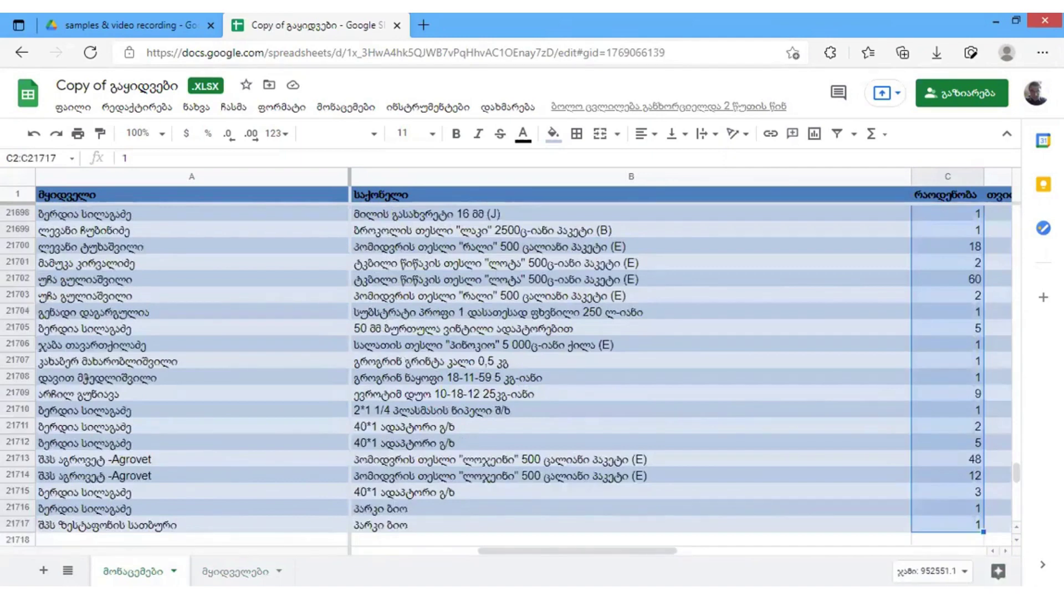
pyautogui.click(363, 111)
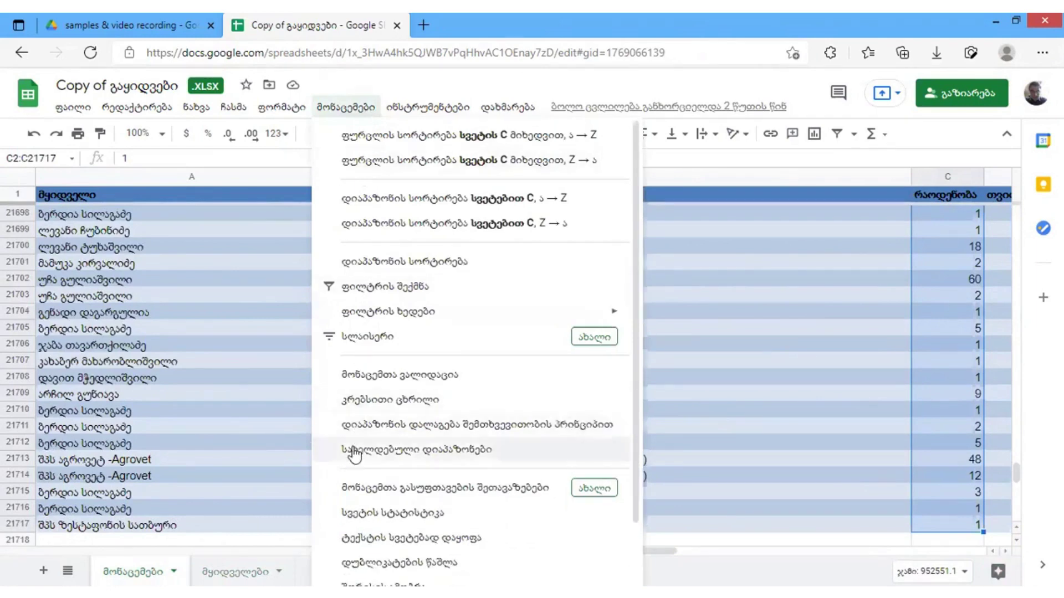
pyautogui.click(354, 452)
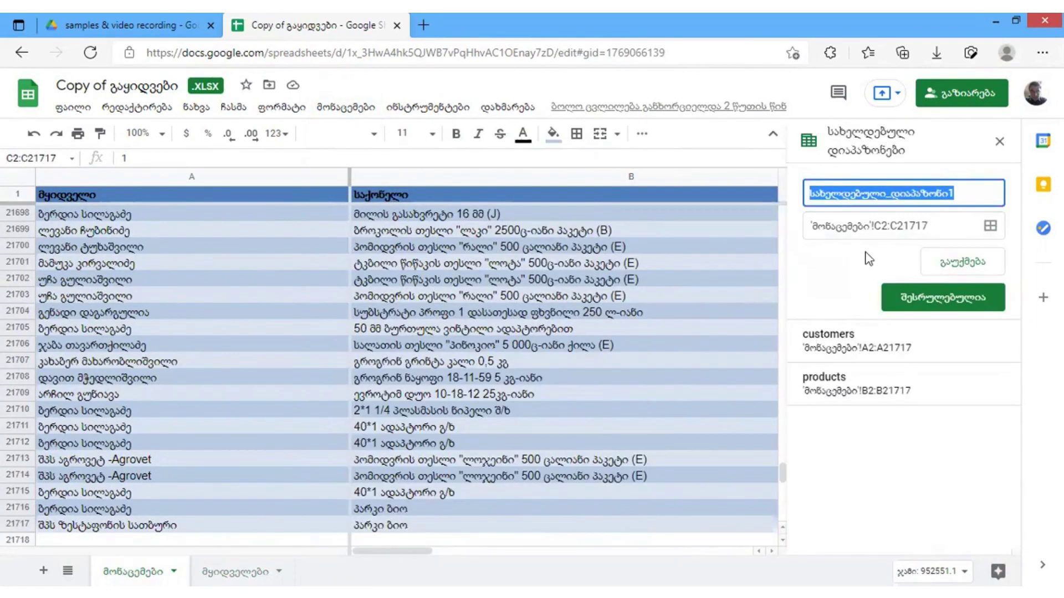
pyautogui.write('quant')
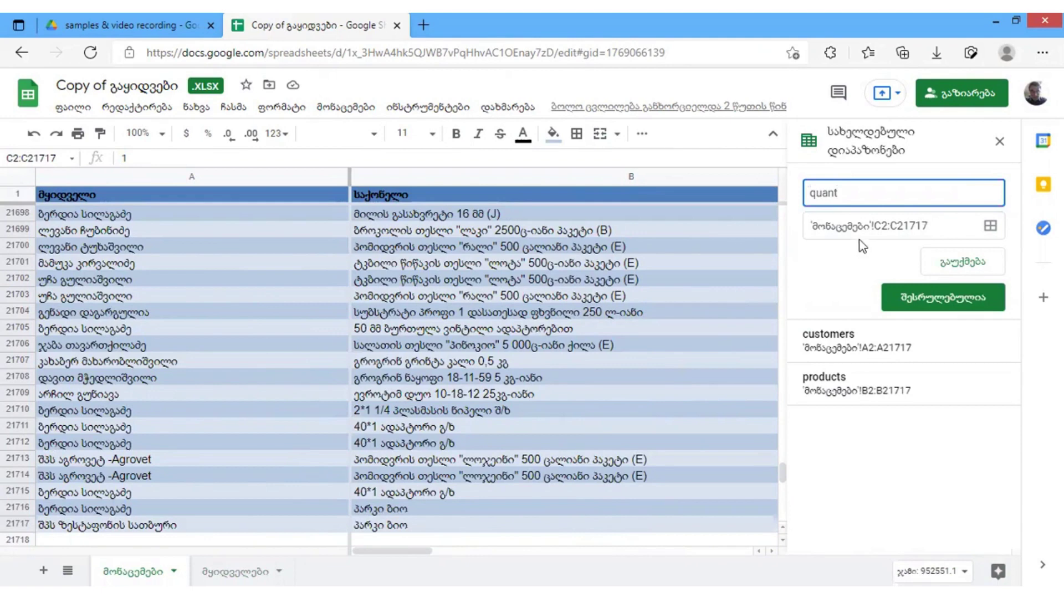
pyautogui.click(938, 301)
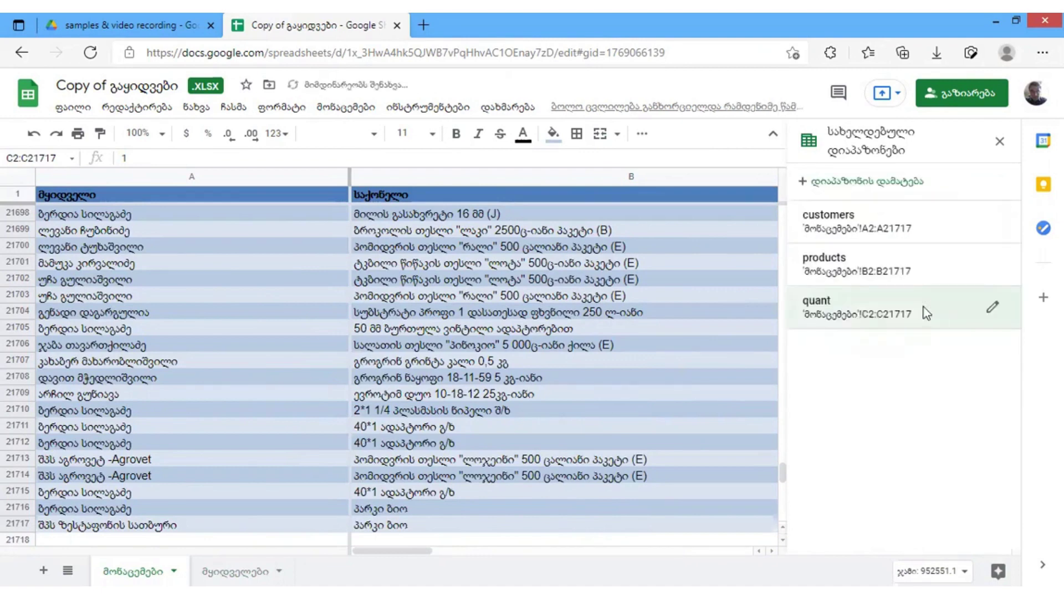
# Enter the header რაოდენობა in cell E3 of the მყიდველები sheet.
pyautogui.click(246, 570)
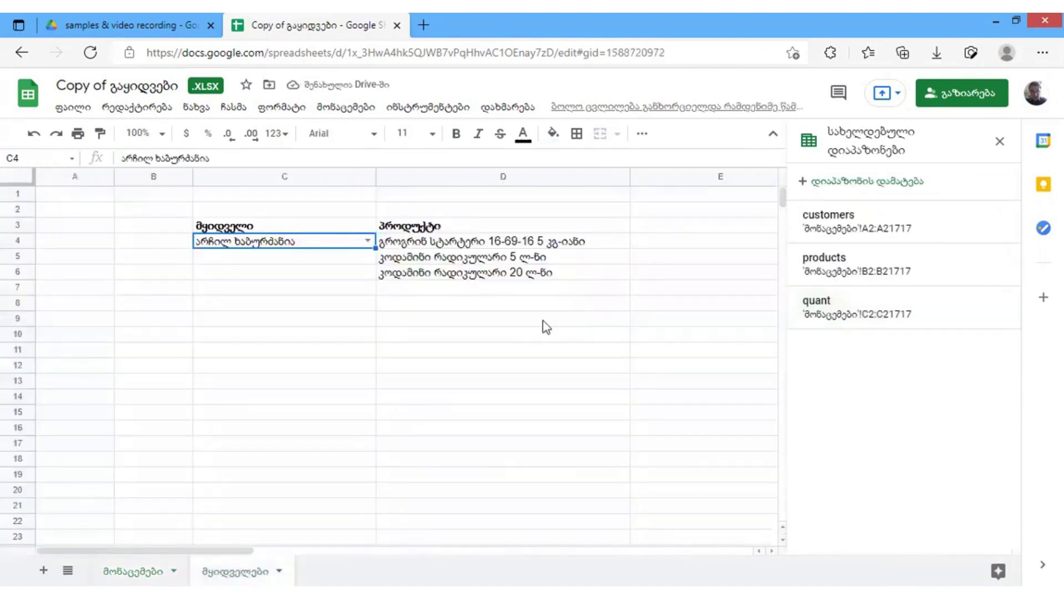
pyautogui.click(657, 227)
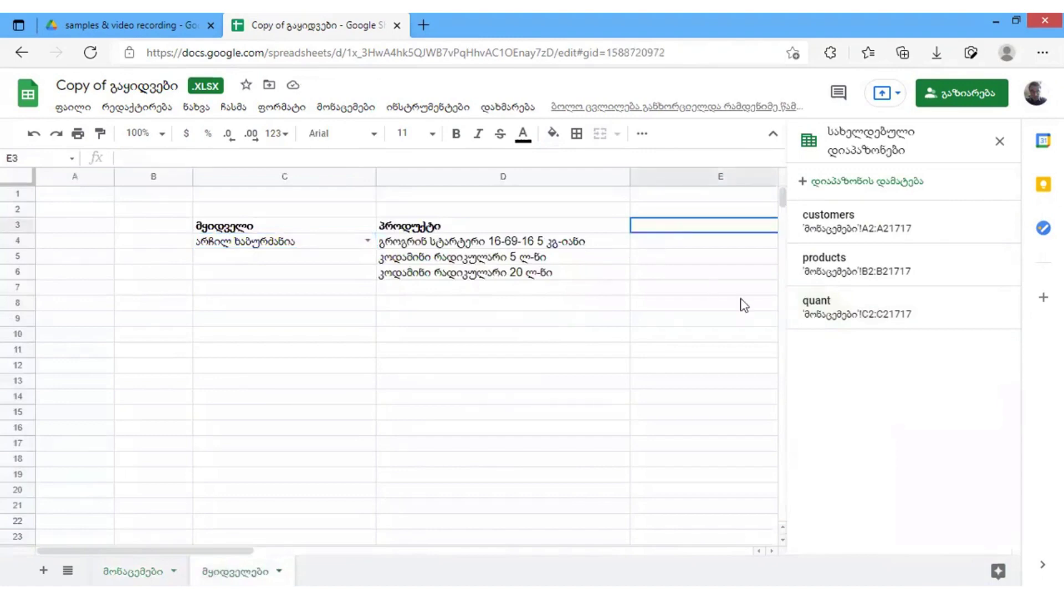
pyautogui.write('raodeno')
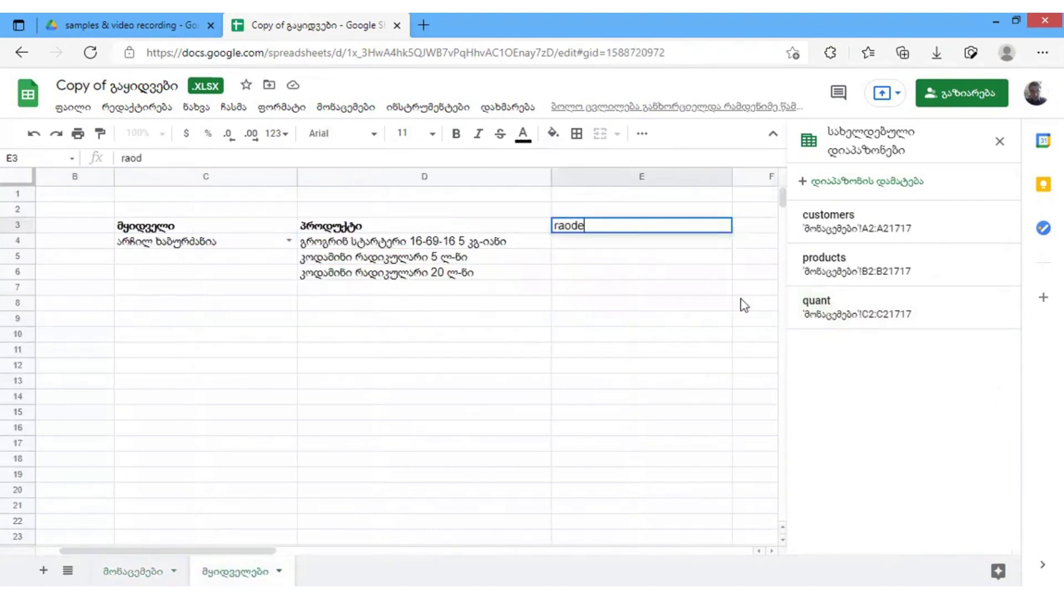
pyautogui.press('BackSpace')
pyautogui.press('BackSpace')
pyautogui.press('BackSpace')
pyautogui.press('BackSpace')
pyautogui.press('BackSpace')
pyautogui.press('BackSpace')
pyautogui.press('BackSpace')
pyautogui.write('რაოდ')
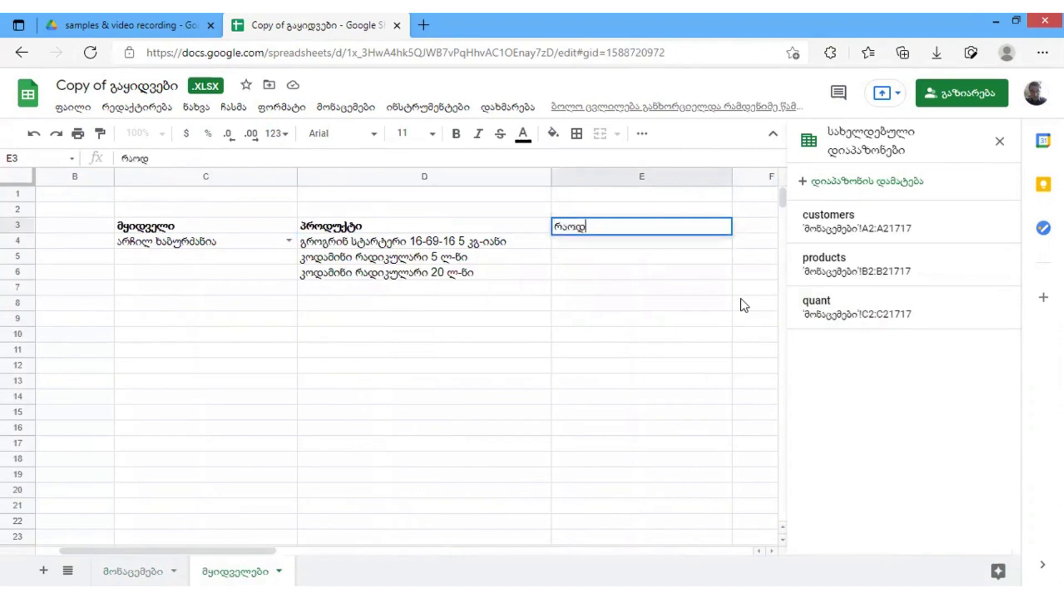
pyautogui.write('ენობა')
pyautogui.press('Return')
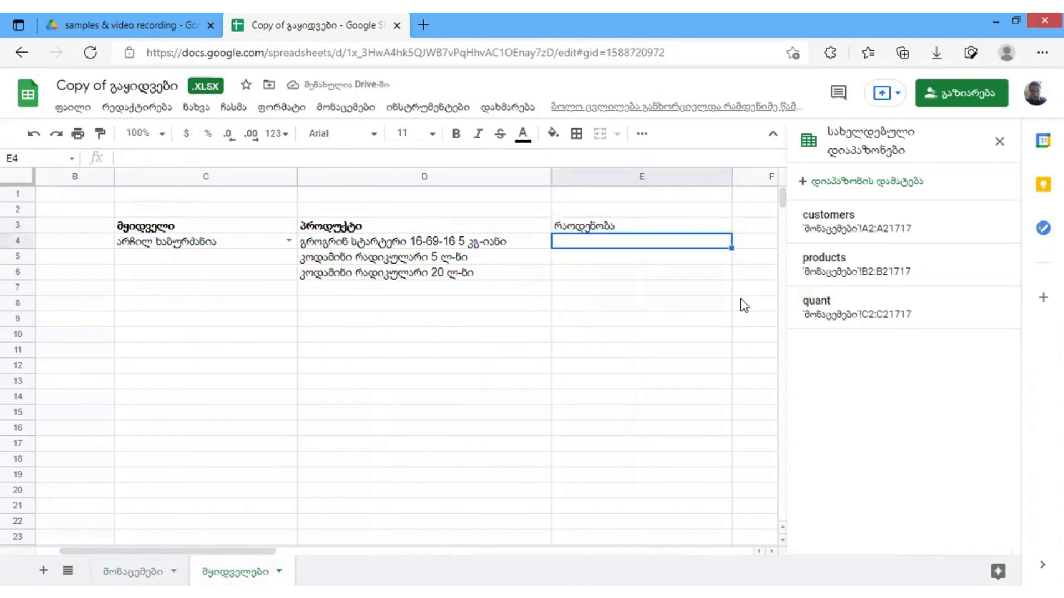
# Copy the FILTER formula from D4 into E4 and replace its products range with quant.
pyautogui.click(331, 244)
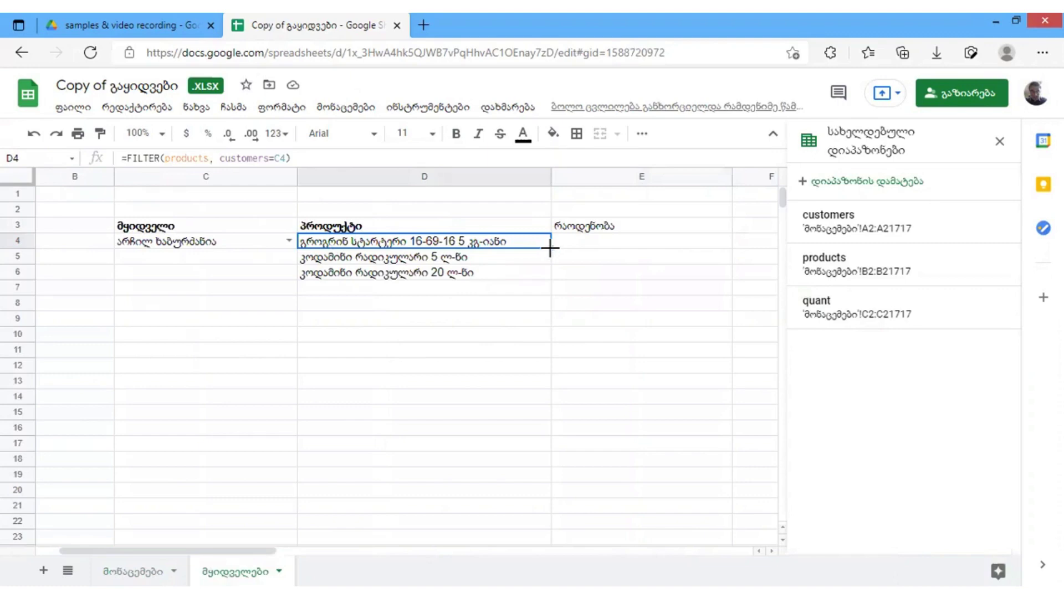
pyautogui.moveTo(551, 248); pyautogui.dragTo(641, 241)
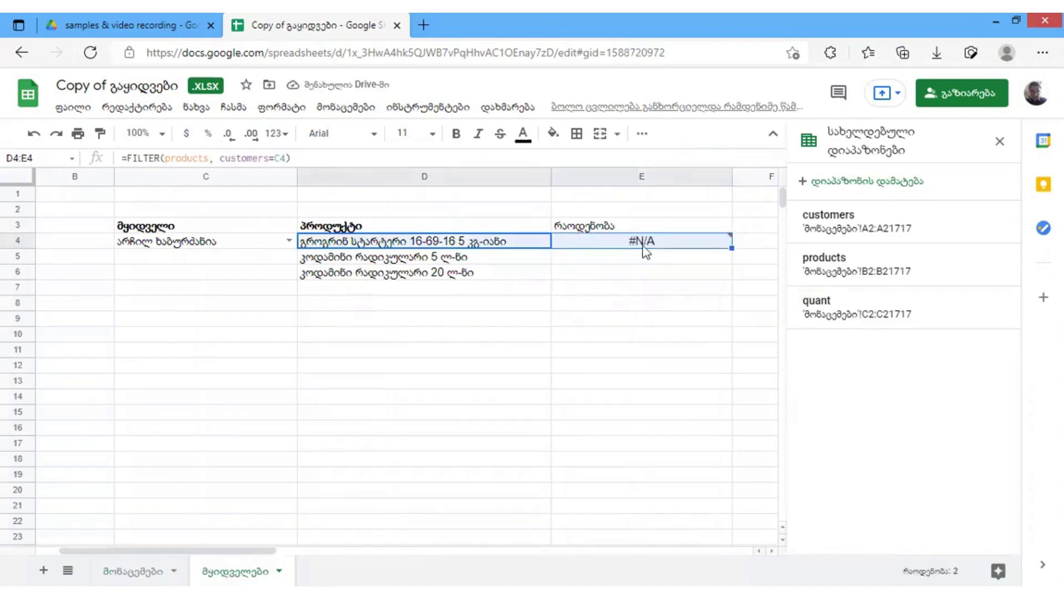
pyautogui.click(645, 248)
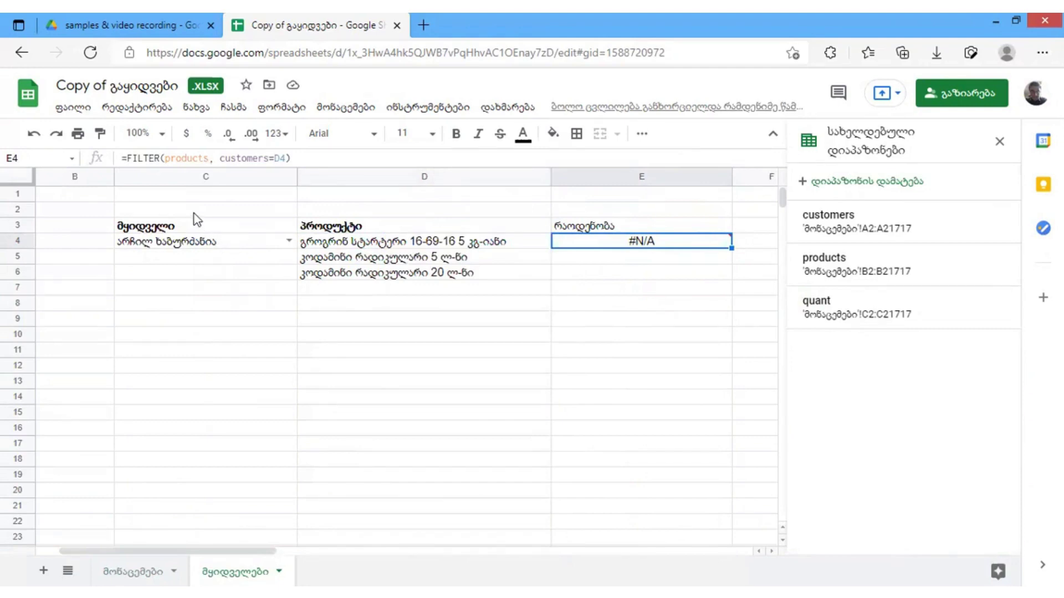
pyautogui.doubleClick(187, 159)
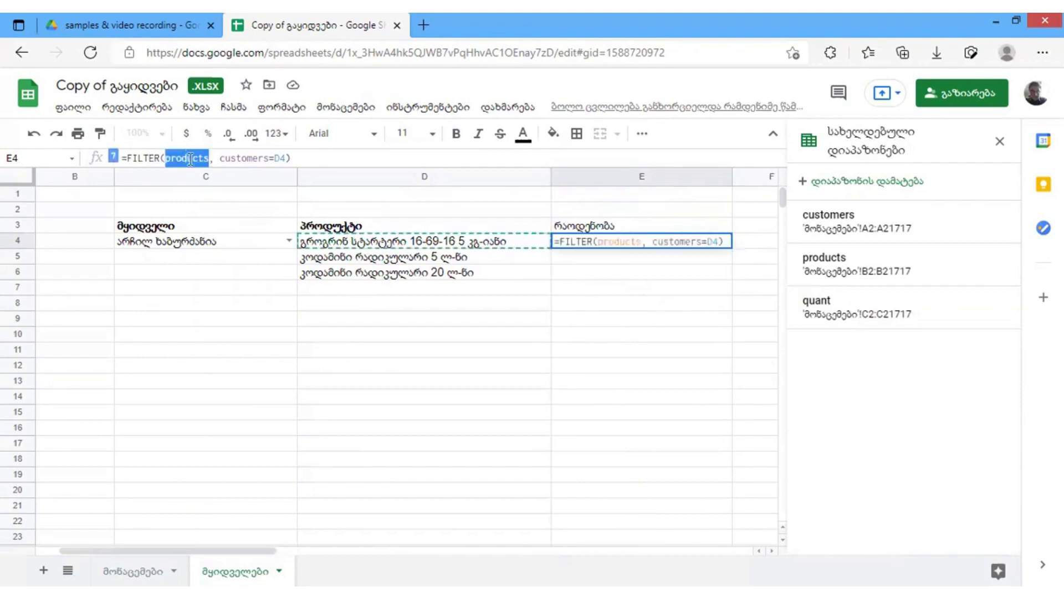
pyautogui.write('ქუ')
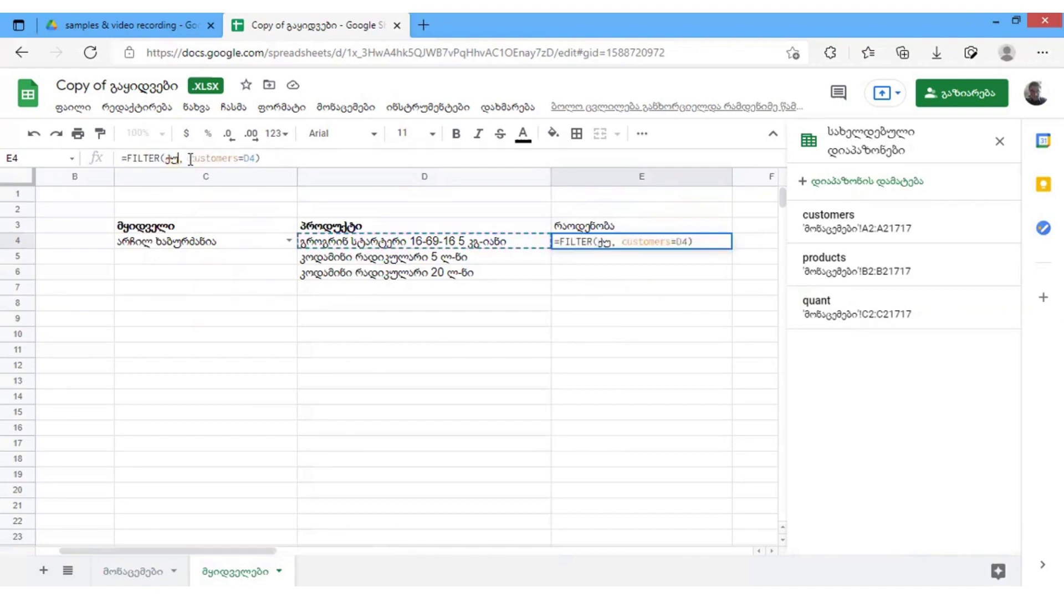
pyautogui.press('BackSpace')
pyautogui.press('BackSpace')
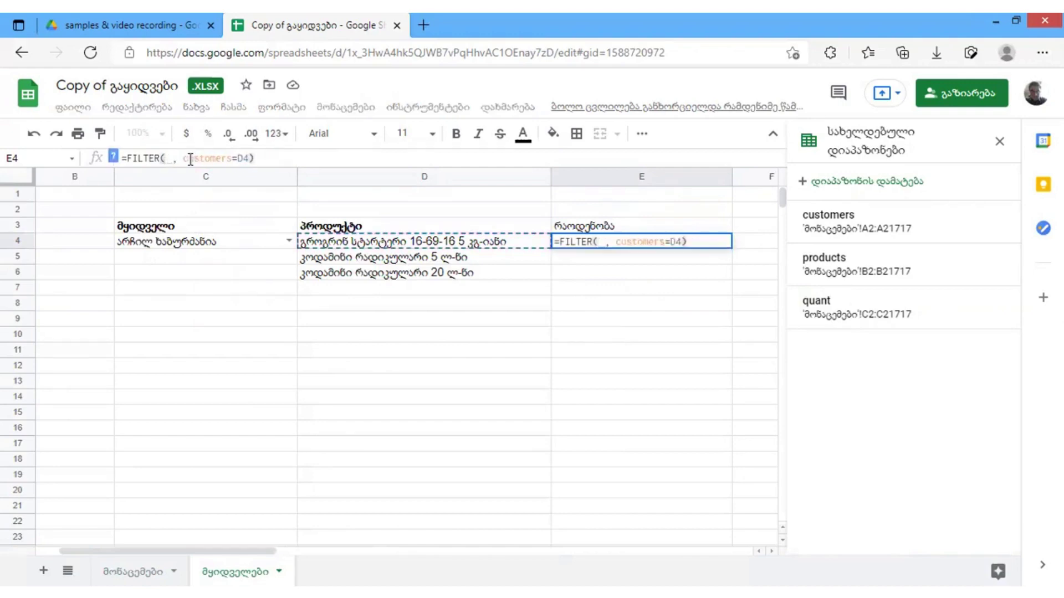
pyautogui.write('qua')
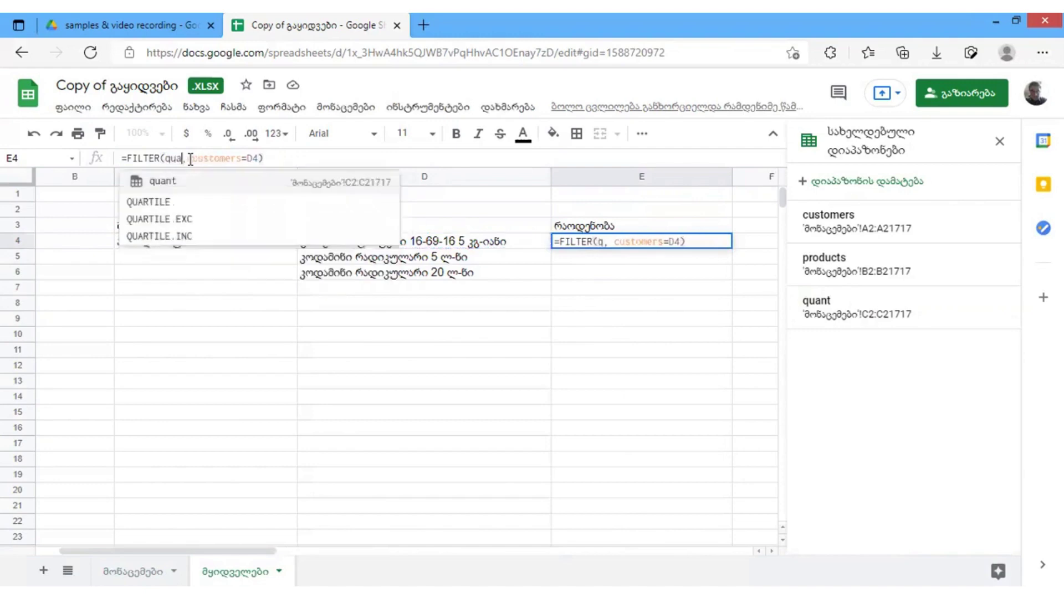
pyautogui.press('Tab')
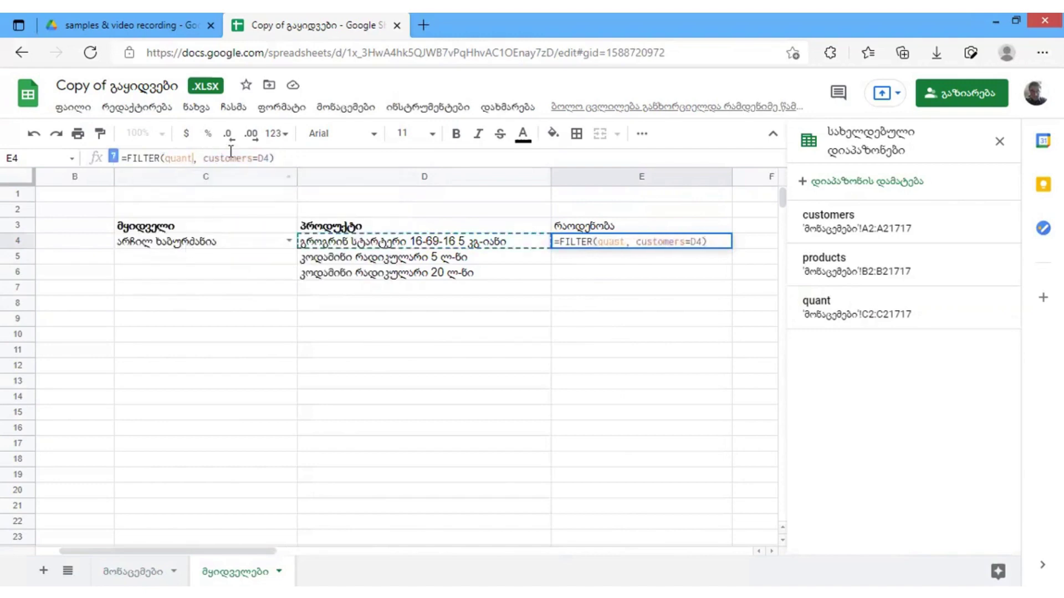
# Point the condition of the E4 formula at C4, giving =FILTER(quant, customers=C4).
pyautogui.click(262, 158)
pyautogui.press('BackSpace')
pyautogui.write('C')
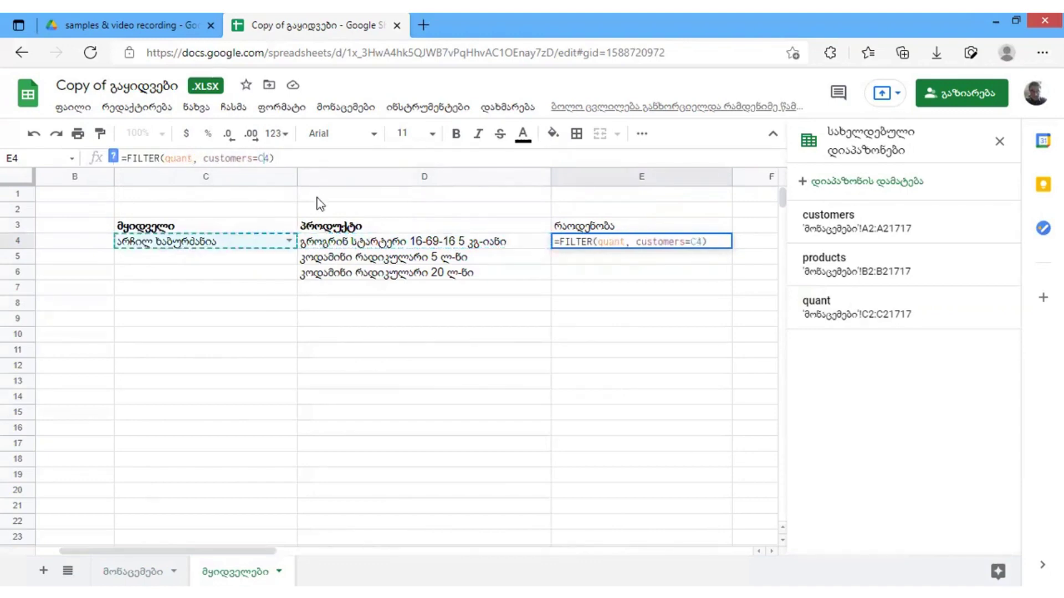
pyautogui.press('Return')
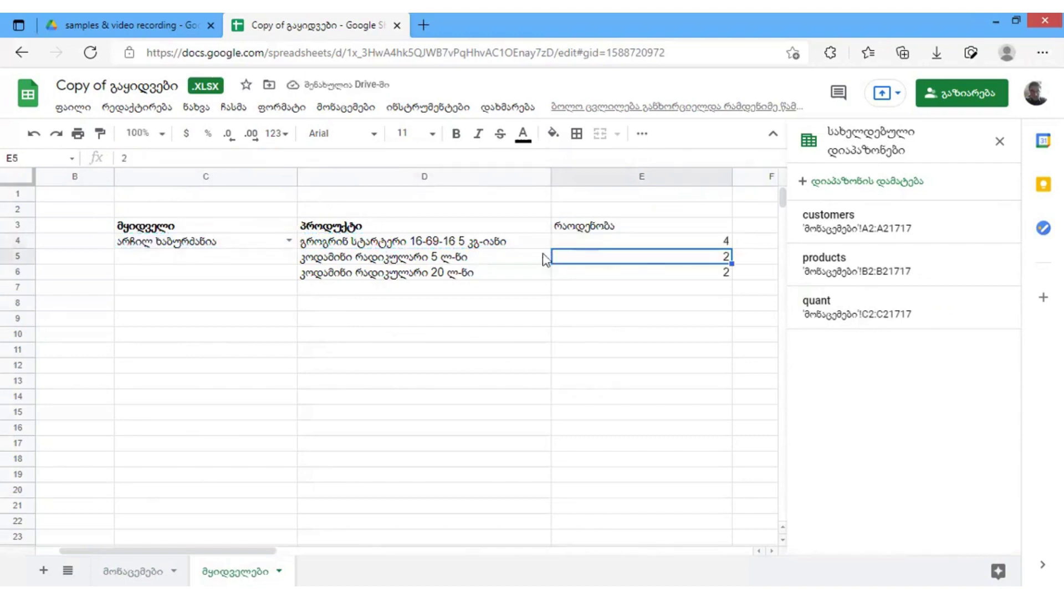
# Compare the D4 and E4 formulas and check each listed product against its quantity in rows 4 to 6.
pyautogui.click(656, 244)
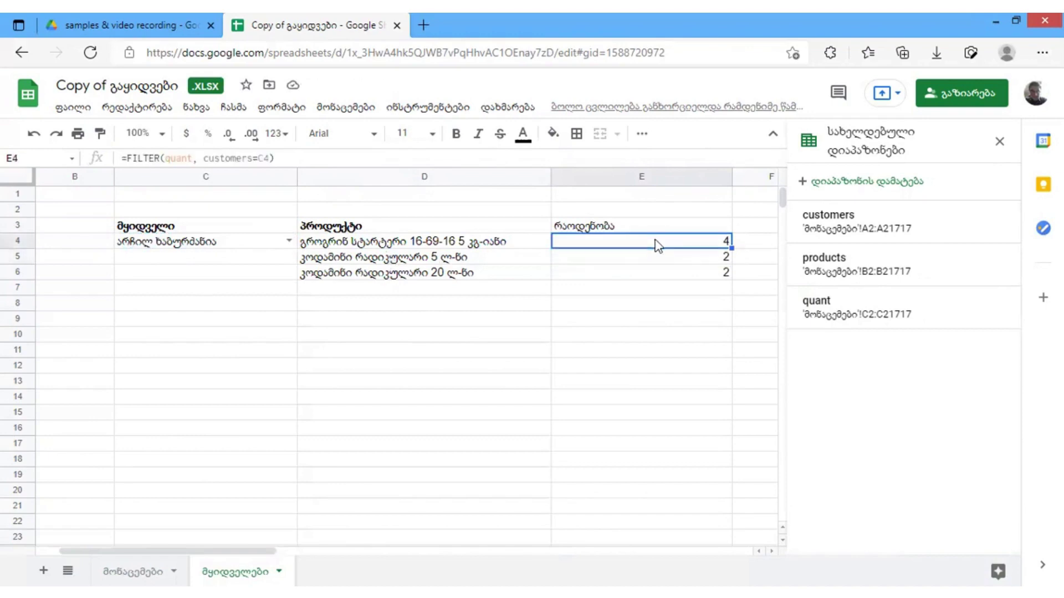
pyautogui.click(209, 242)
pyautogui.click(360, 244)
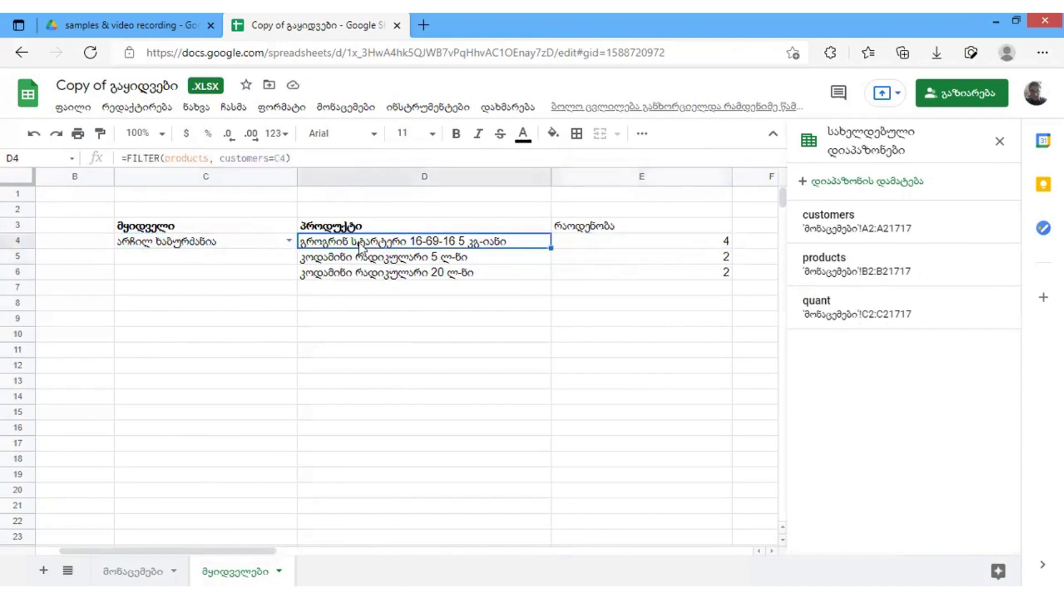
pyautogui.click(613, 248)
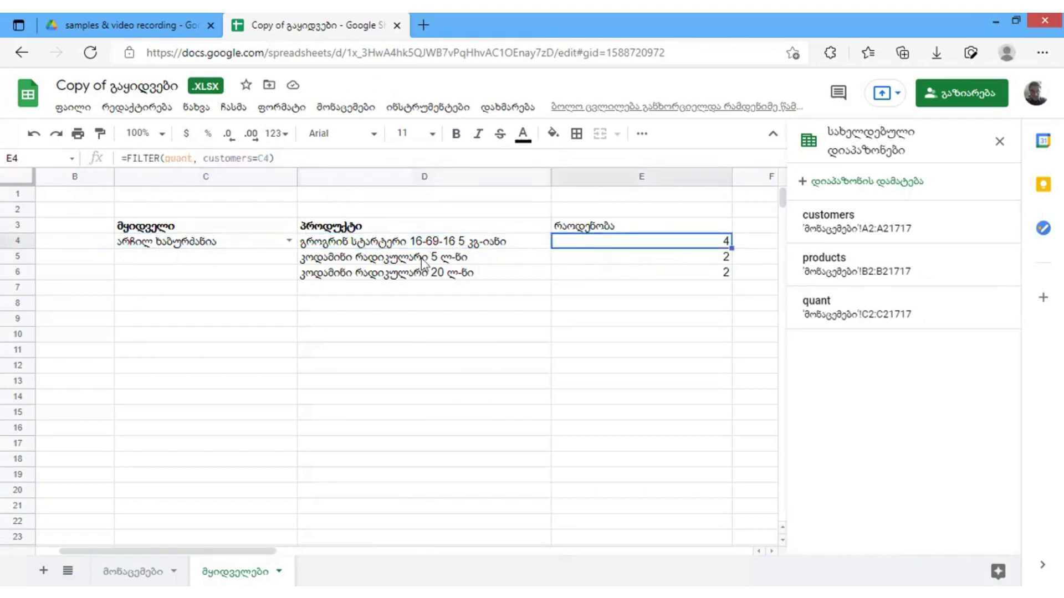
pyautogui.click(424, 258)
pyautogui.click(600, 259)
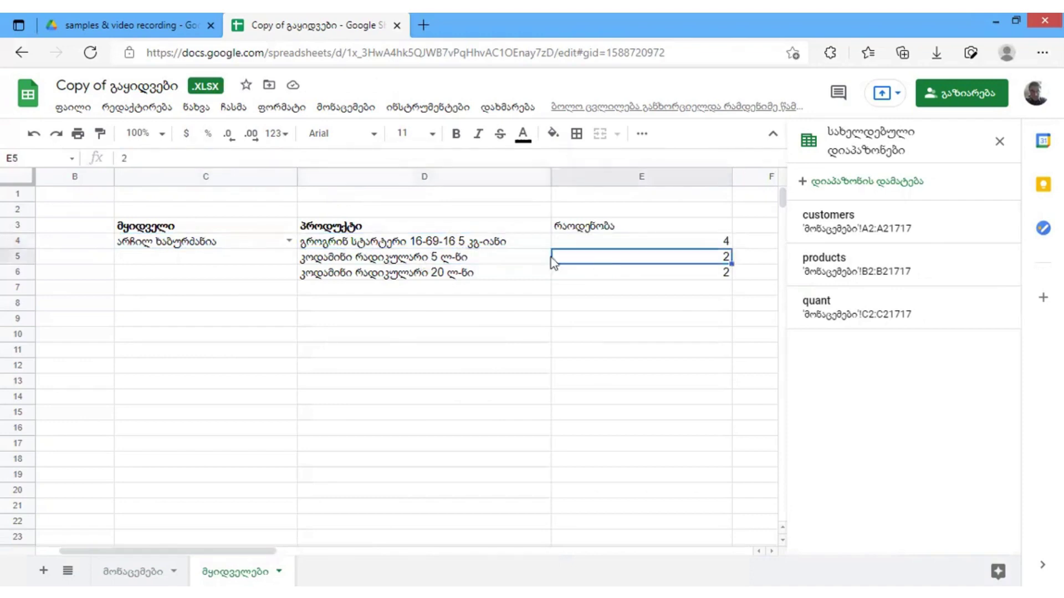
pyautogui.click(525, 275)
pyautogui.click(600, 273)
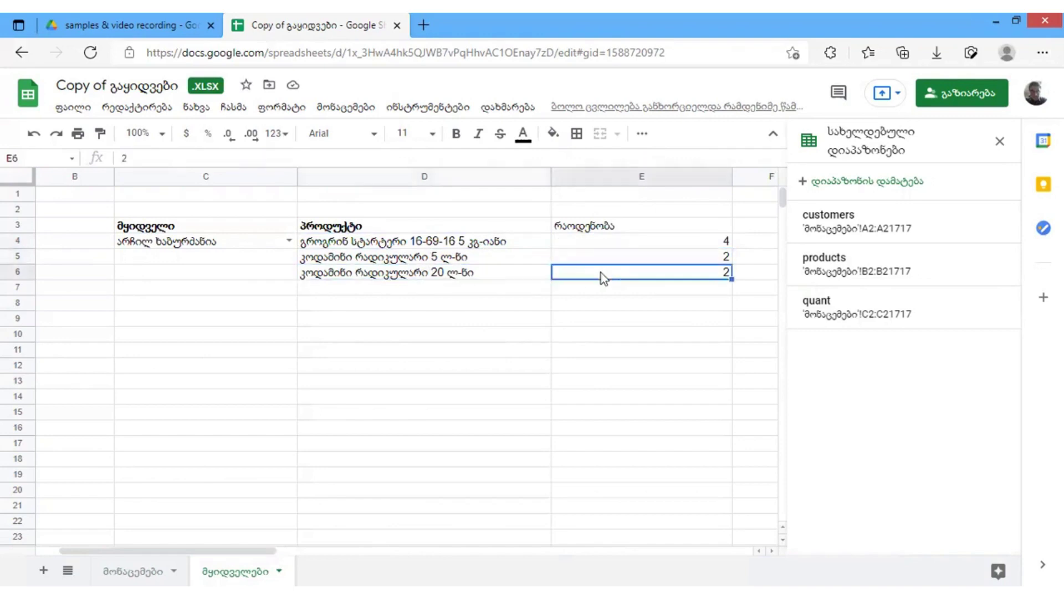
# Make the რაოდენობა header in E3 bold.
pyautogui.click(573, 227)
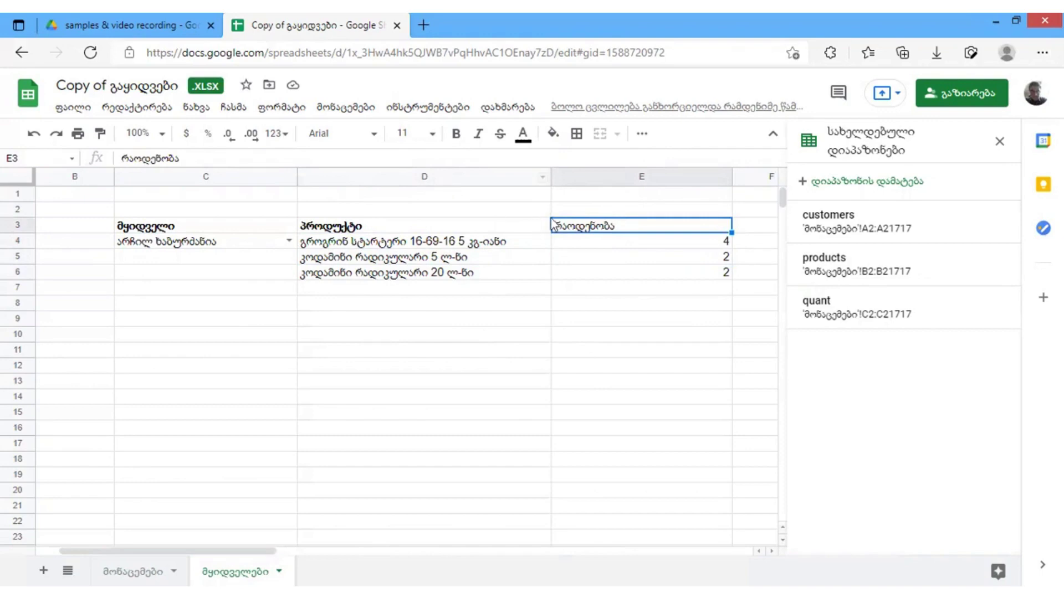
pyautogui.click(455, 136)
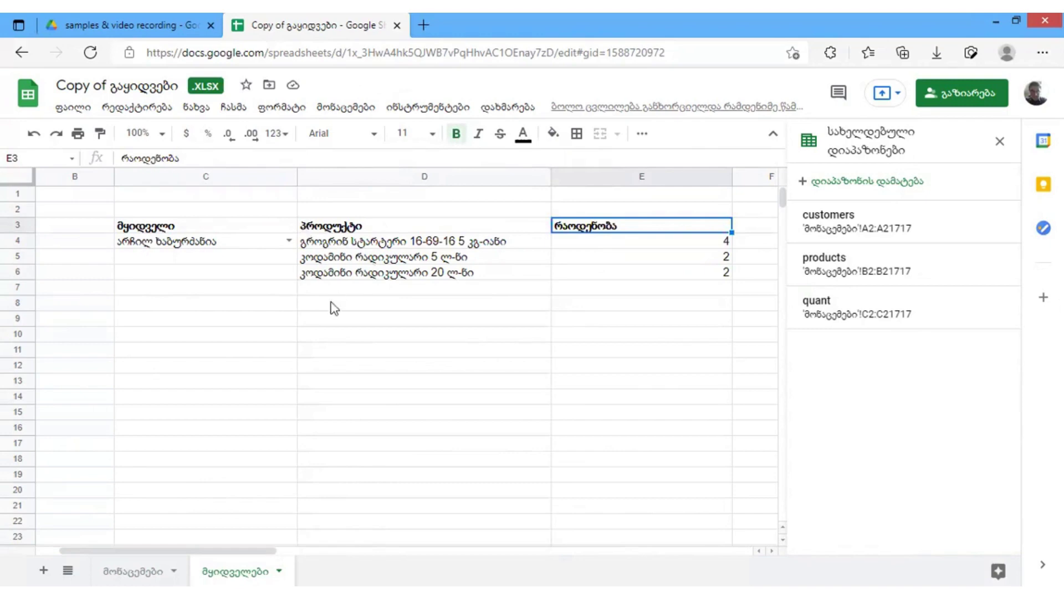
# Choose შპს ფერმერთა მომსახურების ცენტრი as the customer in C4 and widen column C to fit the name.
pyautogui.click(287, 241)
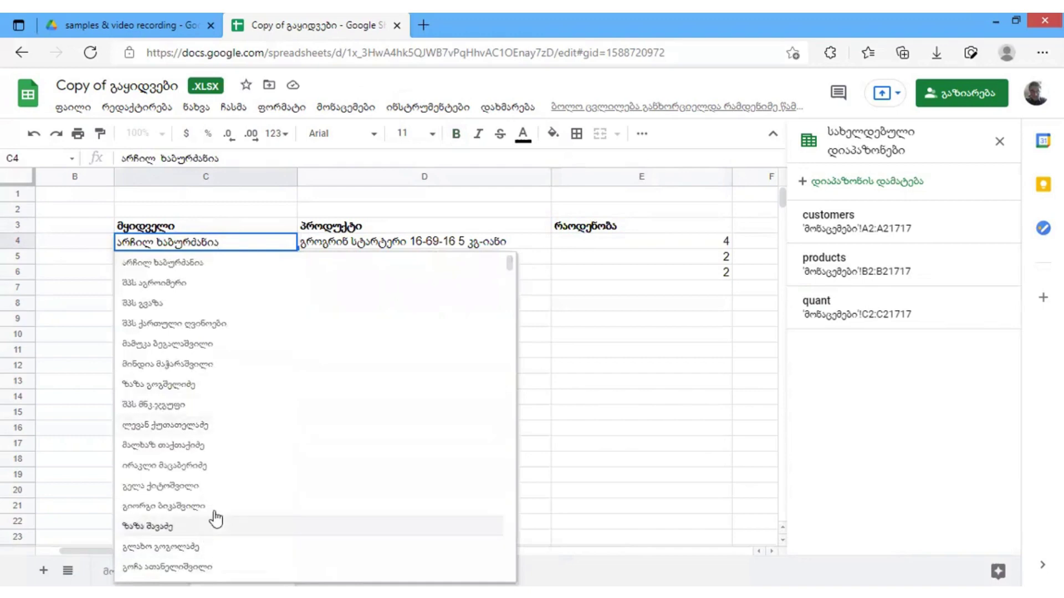
pyautogui.scroll(-5, 213, 517)
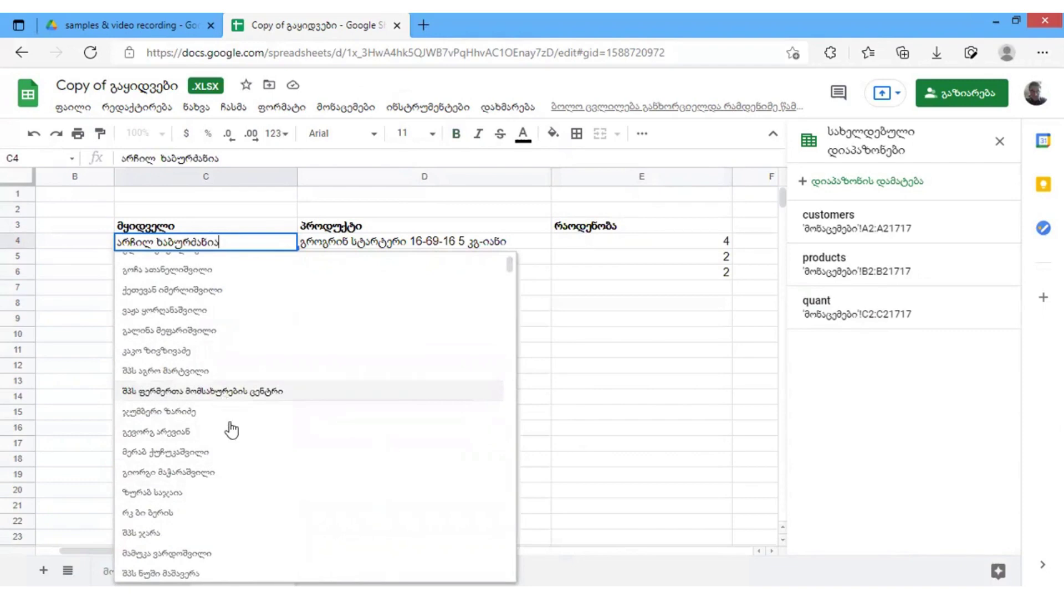
pyautogui.press('Return')
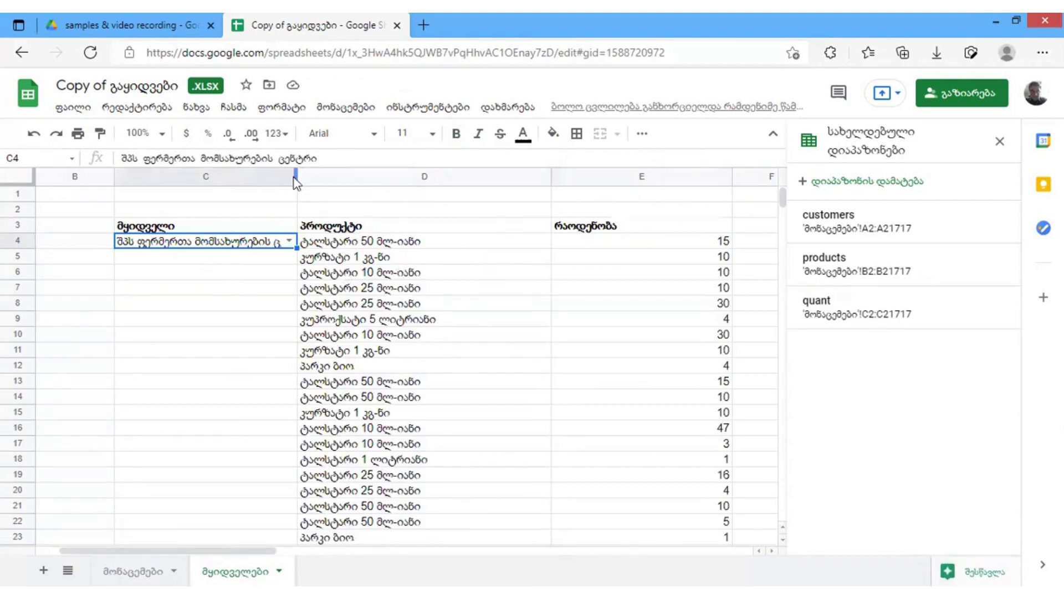
pyautogui.moveTo(295, 176); pyautogui.dragTo(347, 183)
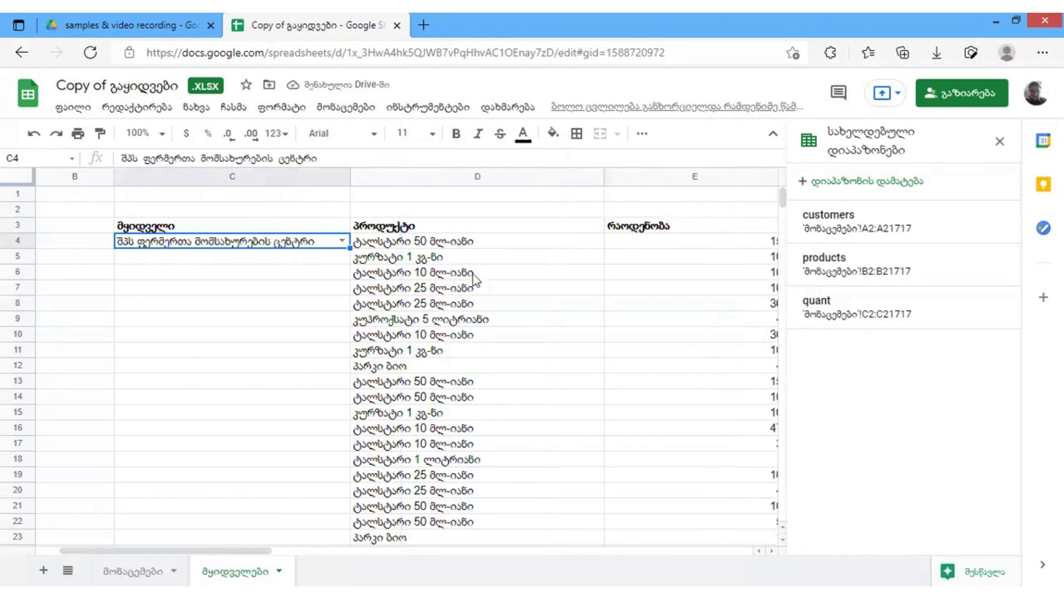
pyautogui.scroll(-4, 472, 285)
pyautogui.scroll(4, 470, 285)
pyautogui.scroll(-1, 676, 327)
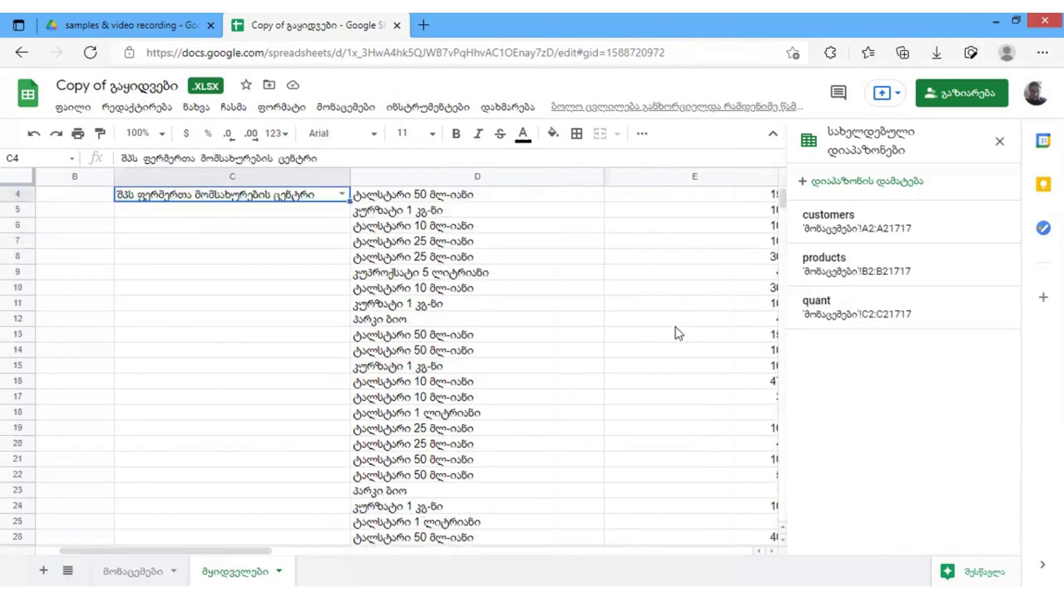
# Close the named ranges list and narrow column E to fit the რაოდენობა header.
pyautogui.scroll(1, 678, 331)
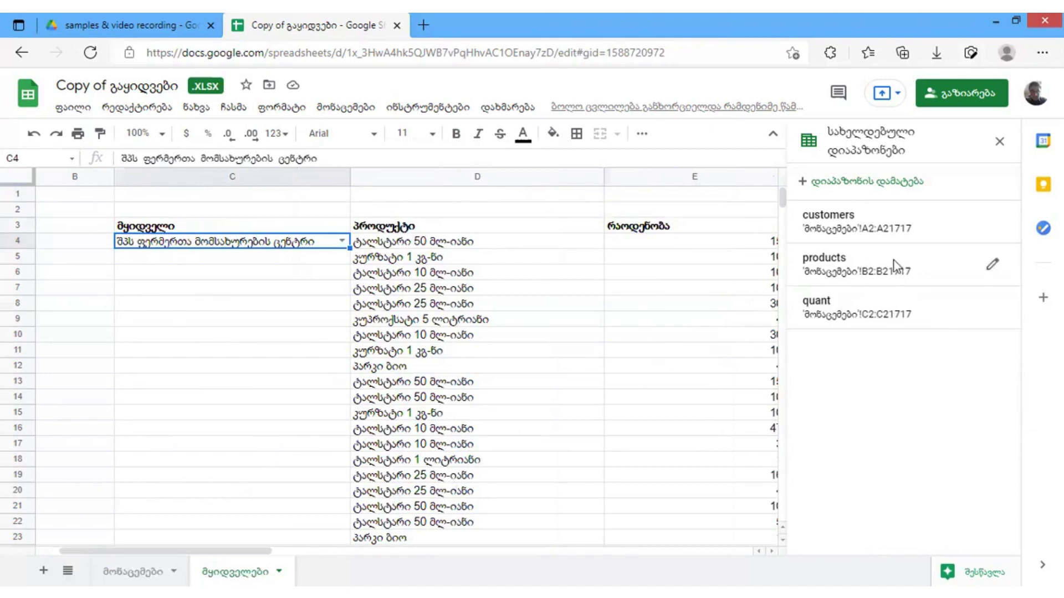
pyautogui.click(1000, 145)
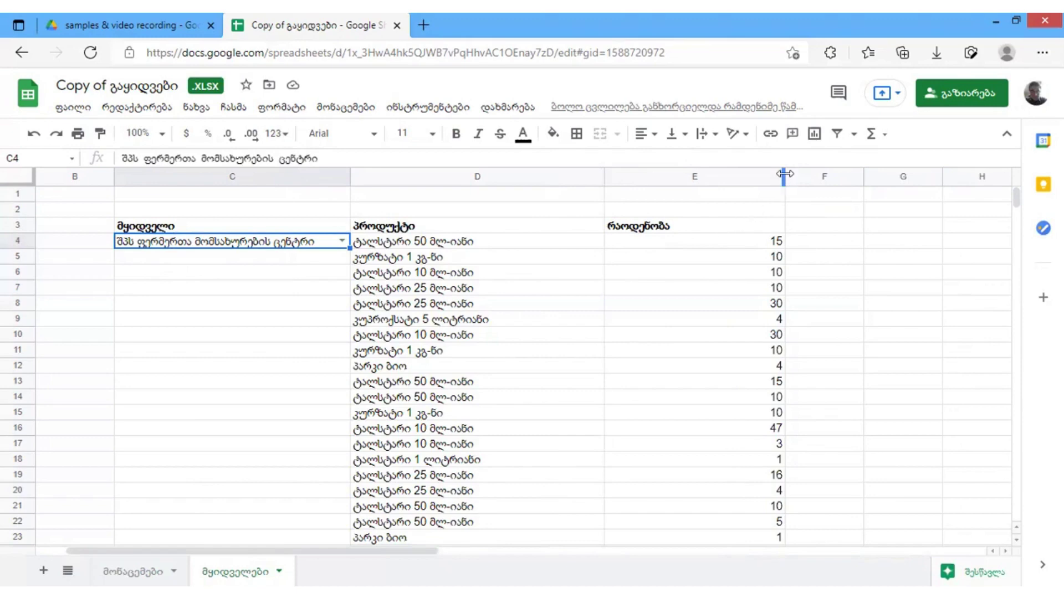
pyautogui.moveTo(784, 174); pyautogui.dragTo(681, 271)
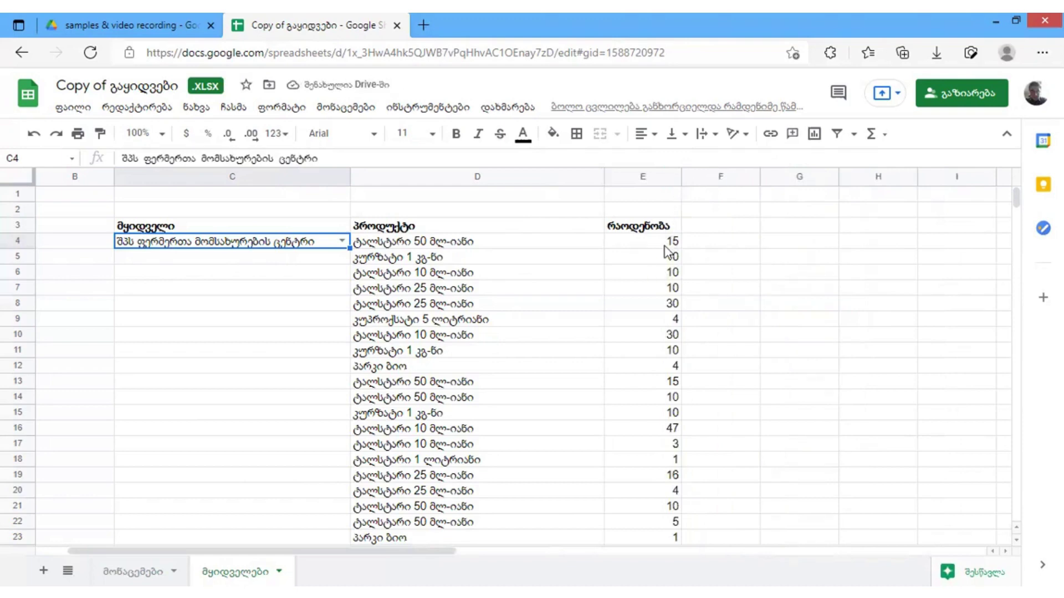
pyautogui.scroll(-3, 779, 356)
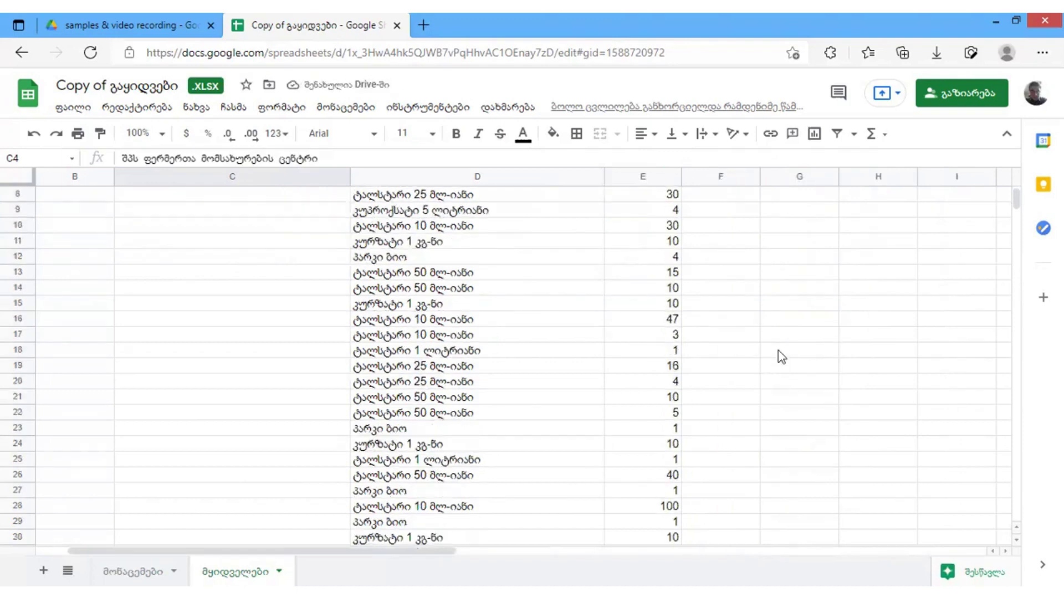
pyautogui.scroll(-5, 781, 356)
pyautogui.scroll(5, 781, 356)
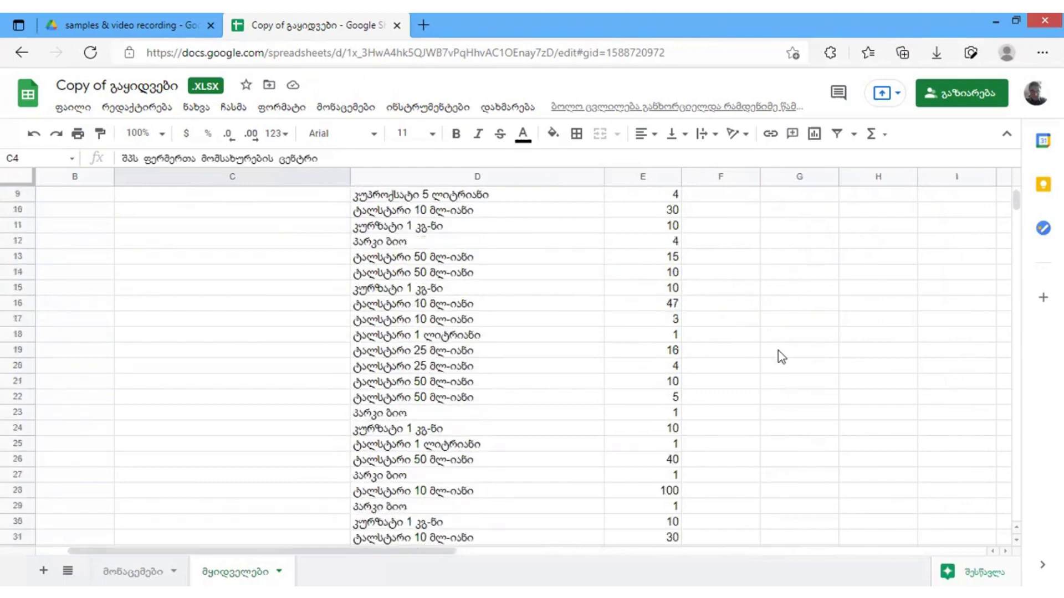
pyautogui.scroll(3, 782, 357)
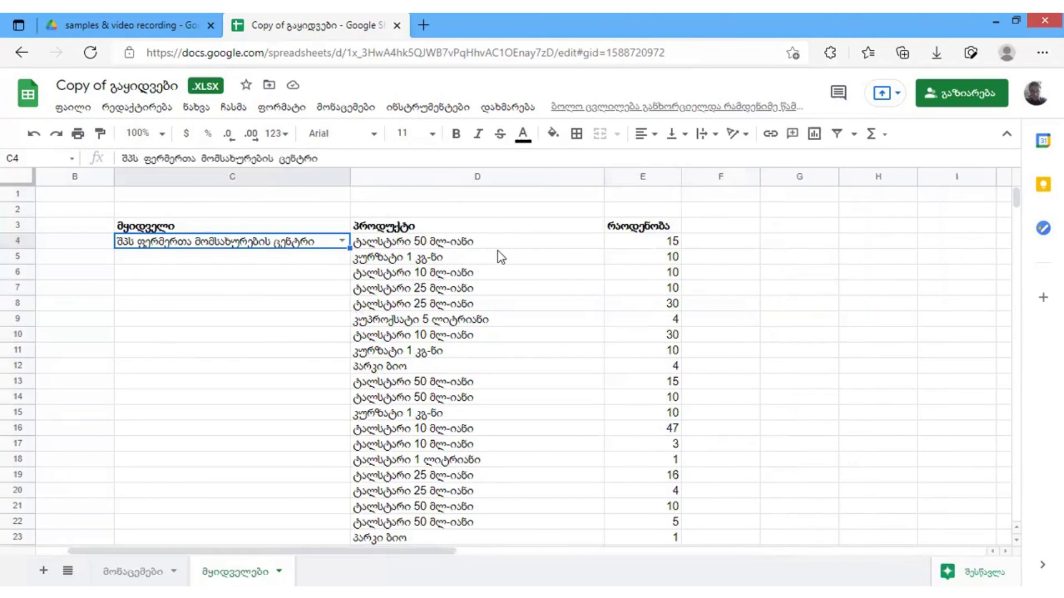
# Enter the headers თანხა in F3 and მოგება in G3.
pyautogui.click(733, 229)
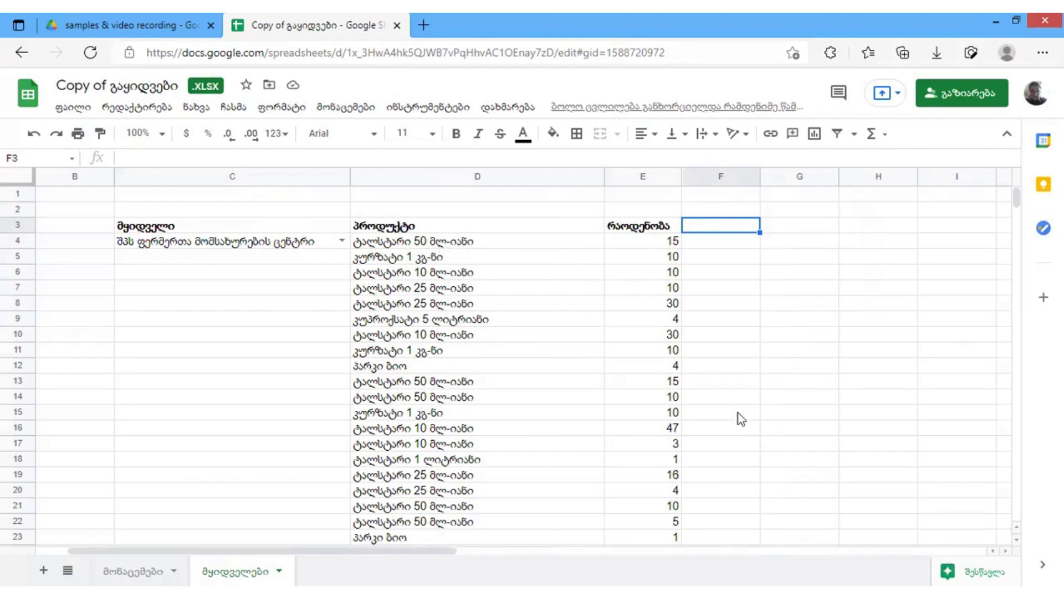
pyautogui.write('1')
pyautogui.press('BackSpace')
pyautogui.write('თ')
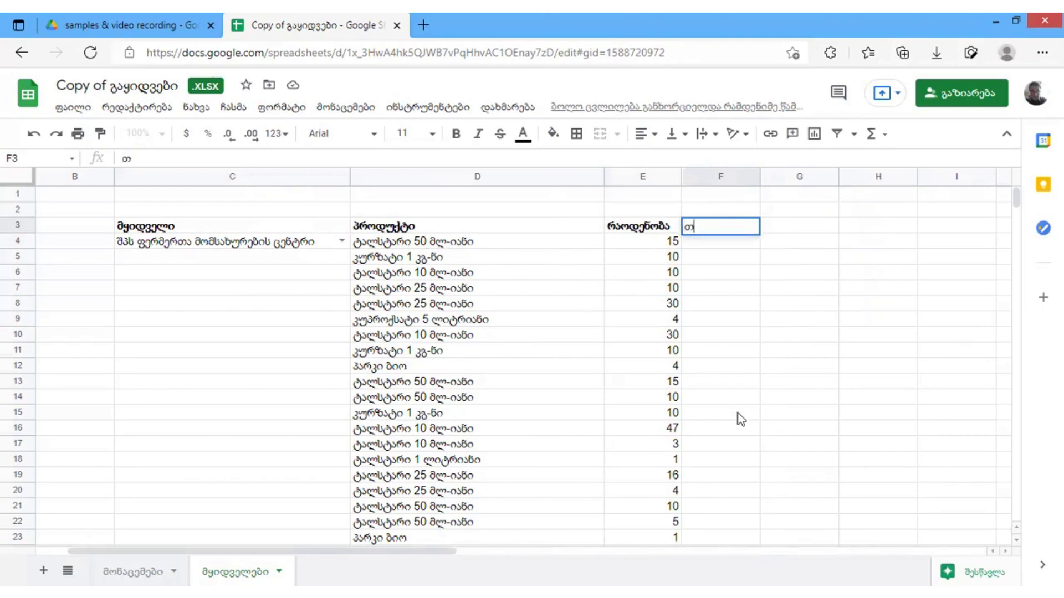
pyautogui.write('ანხა')
pyautogui.press('Return')
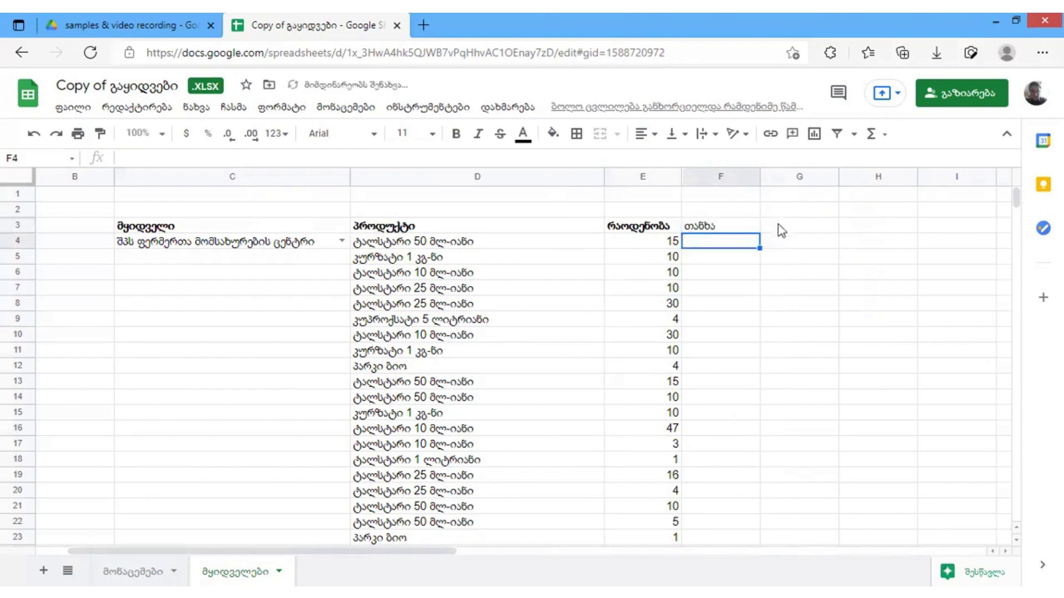
pyautogui.click(815, 228)
pyautogui.write('მოგ')
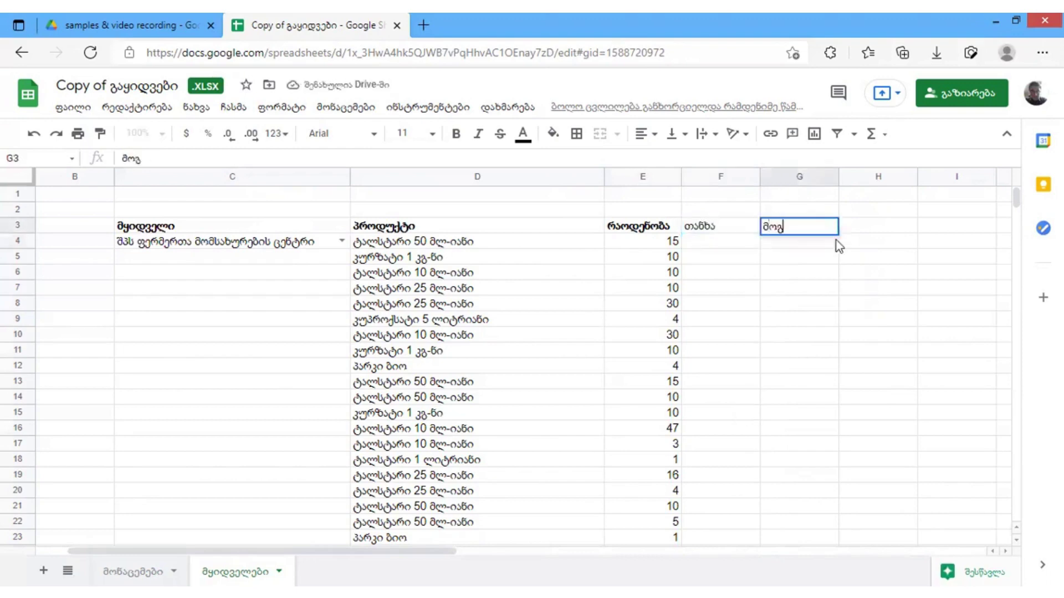
pyautogui.write('ება')
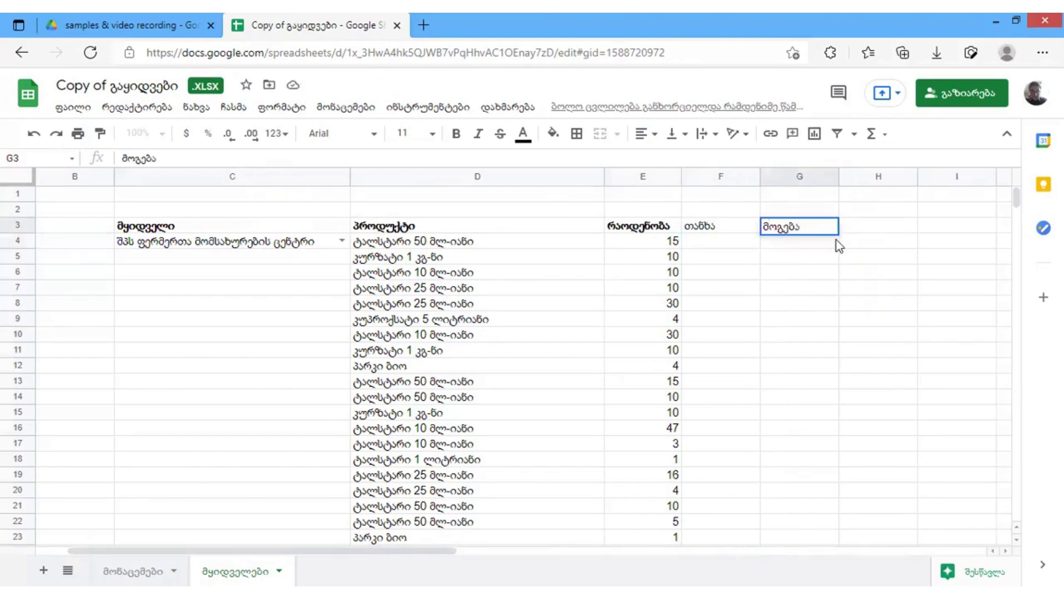
pyautogui.press('Return')
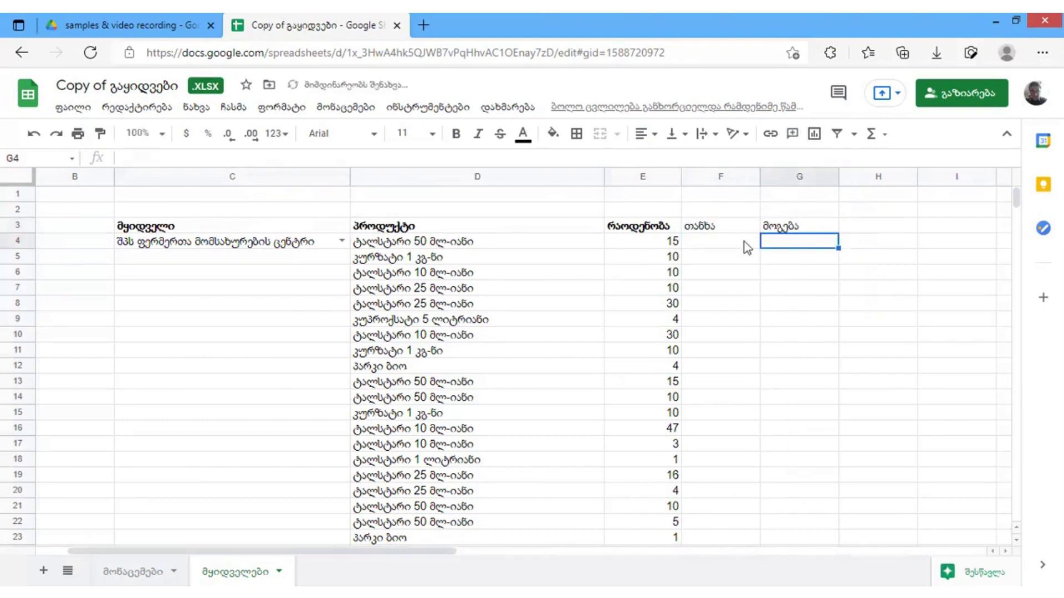
# Make the new თანხა and მოგება headers in F3:G3 bold.
pyautogui.click(718, 229)
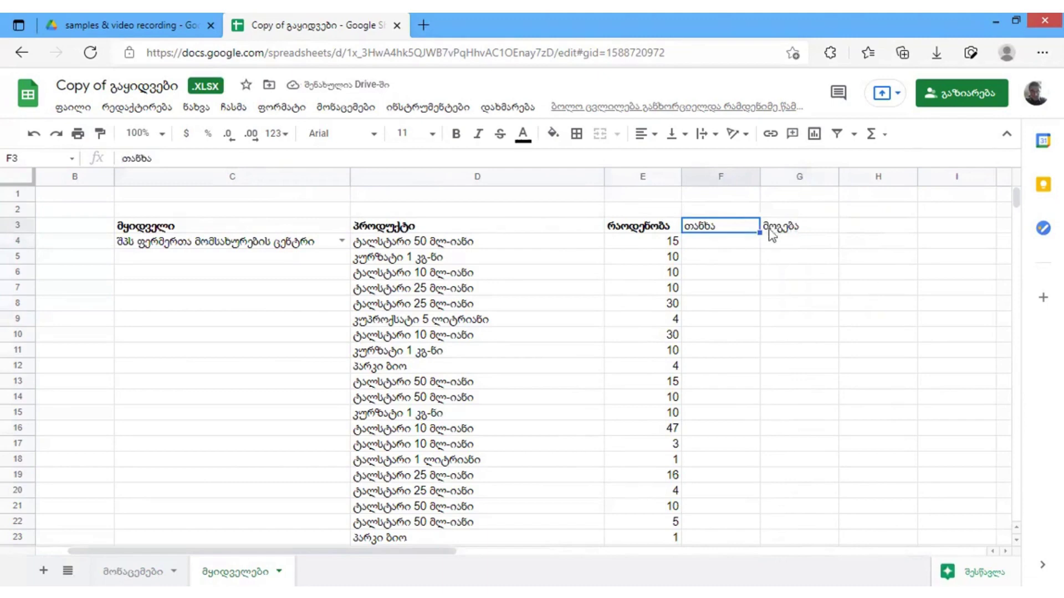
pyautogui.keyDown('shift'); pyautogui.click(776, 231); pyautogui.keyUp('shift')
pyautogui.click(456, 134)
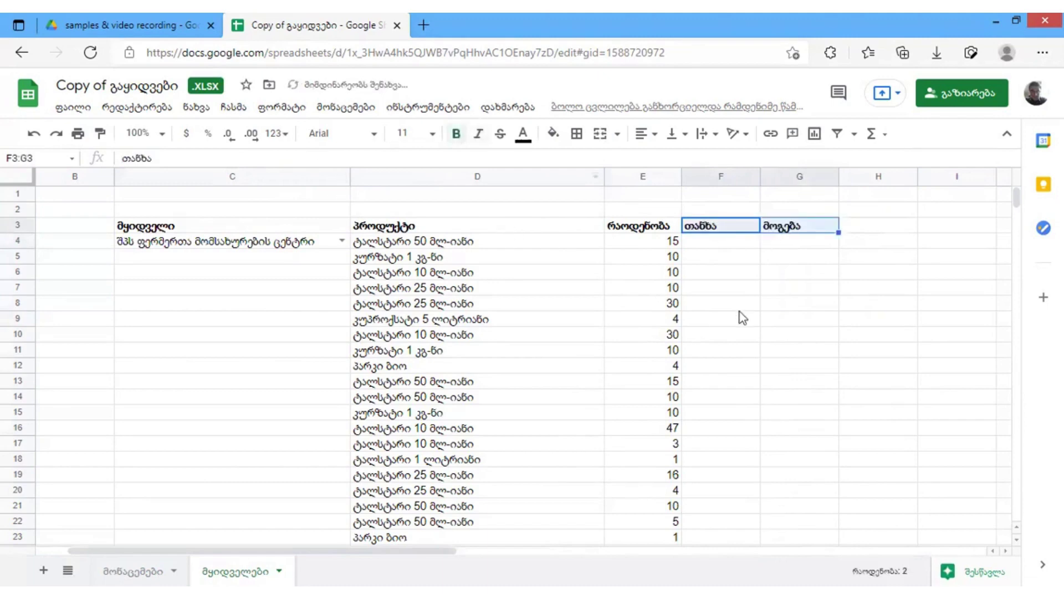
pyautogui.click(739, 306)
pyautogui.click(741, 242)
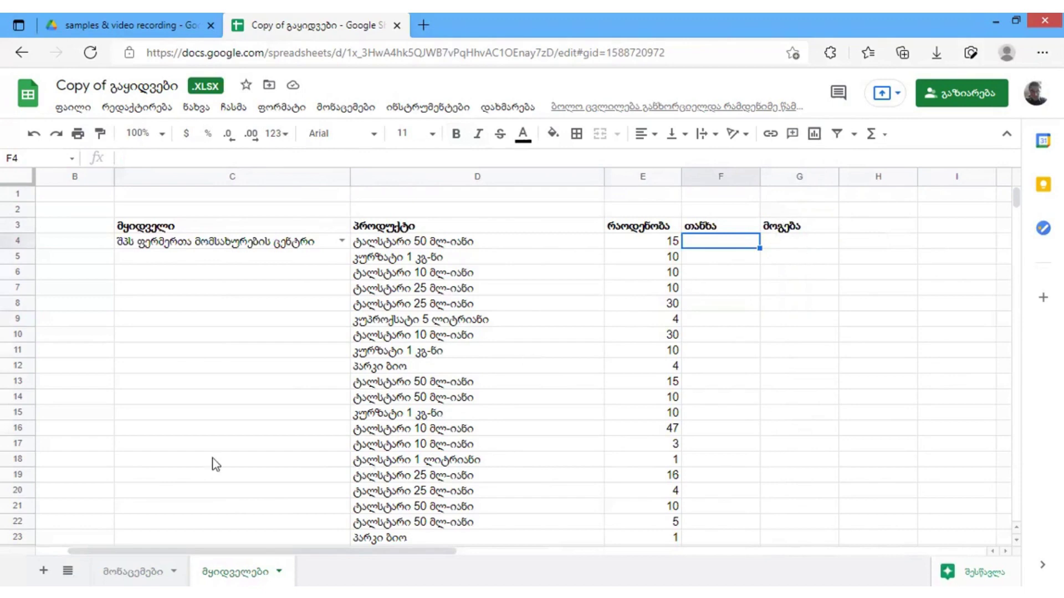
# Open the მონაცემები sheet and go to its თანხა დღგს გარეშე column.
pyautogui.click(147, 571)
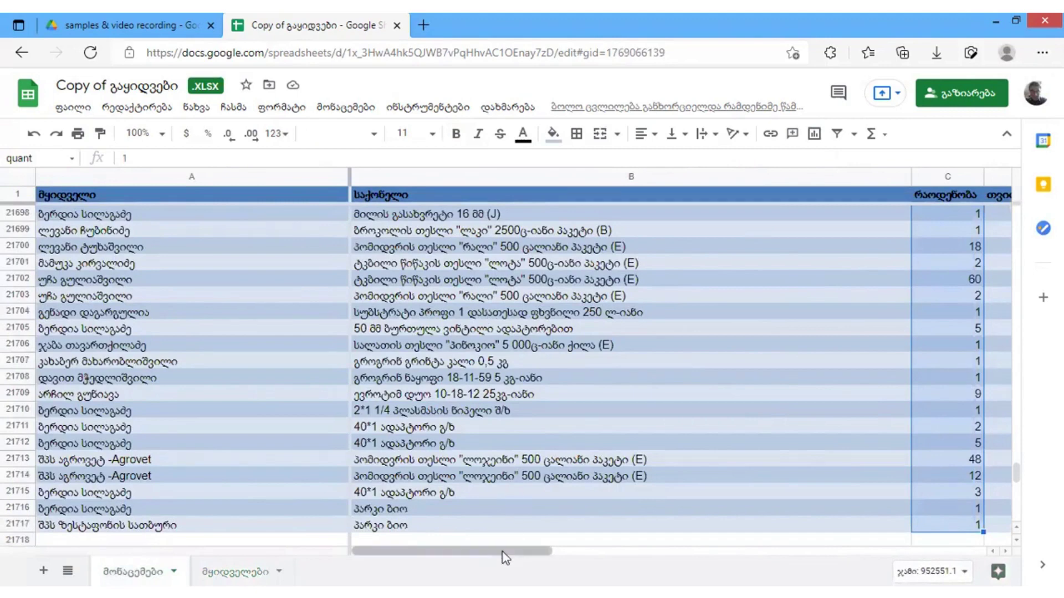
pyautogui.click(716, 217)
pyautogui.press('Right')
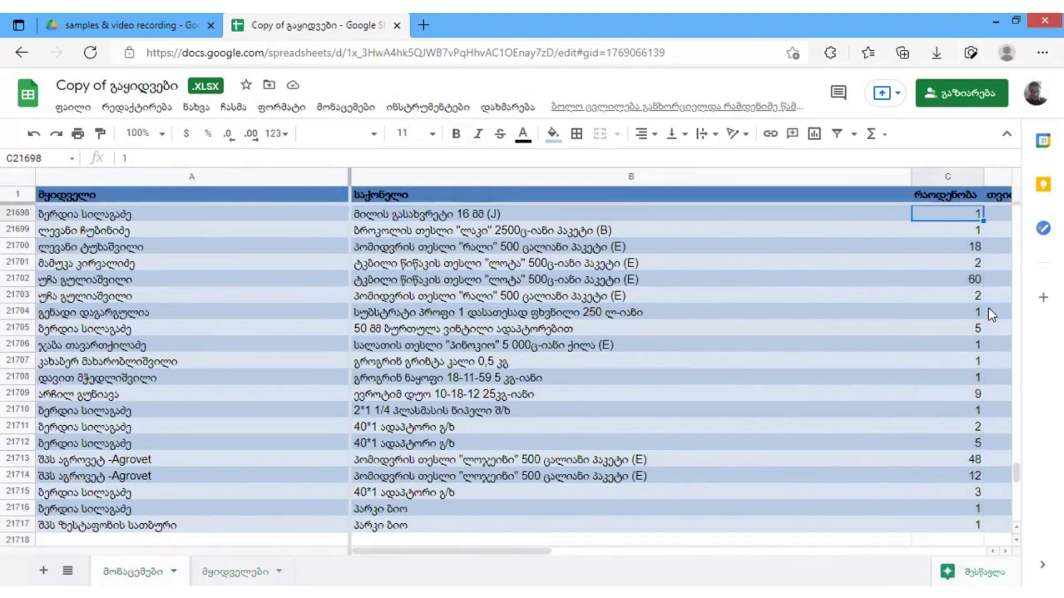
pyautogui.press('Right')
pyautogui.press('Right')
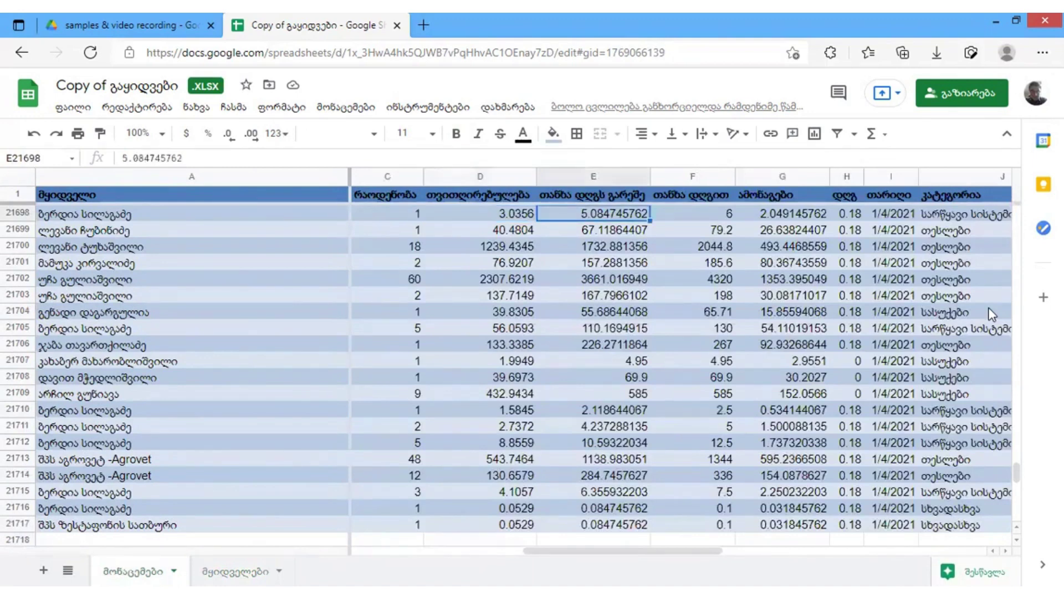
pyautogui.press('Left')
pyautogui.press('Right')
# Define a named range amount for the თანხა დღგს გარეშე values in E2:E21717, leaving out the header.
pyautogui.click(618, 194)
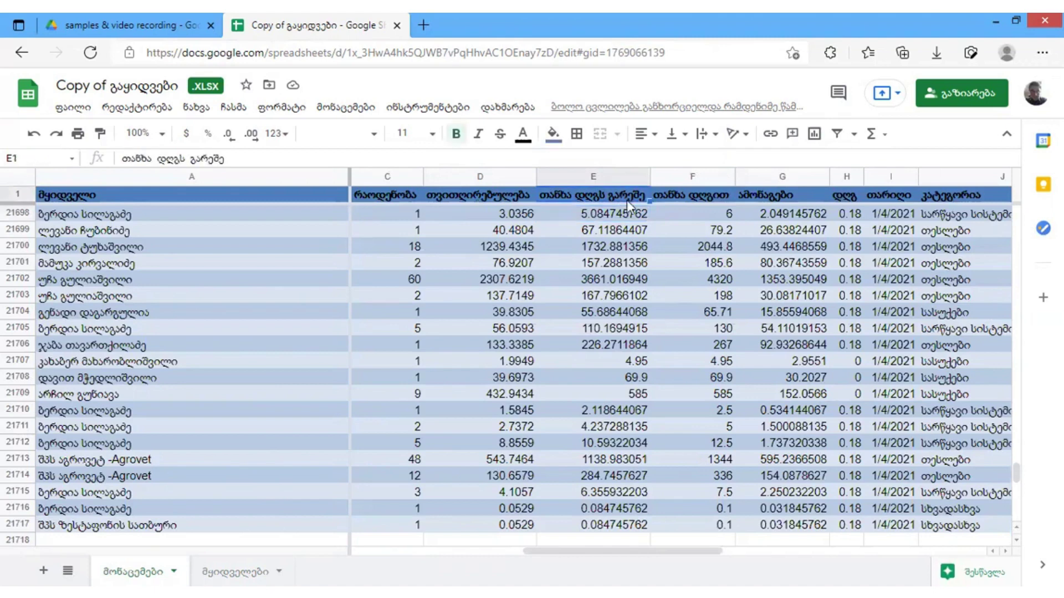
pyautogui.press('Down')
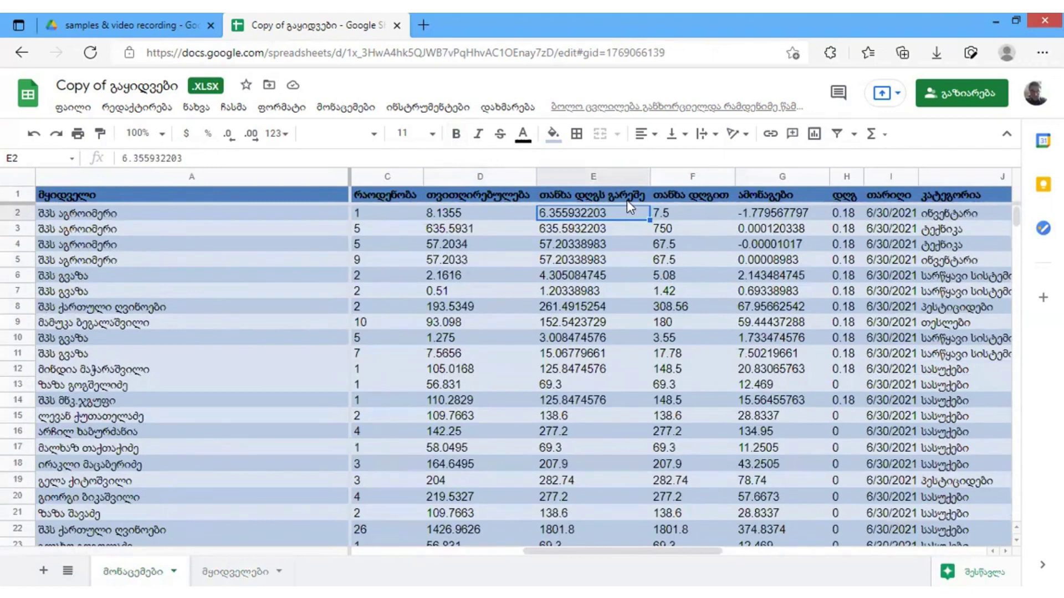
pyautogui.hotkey('ctrl', 'shift', 'Down')
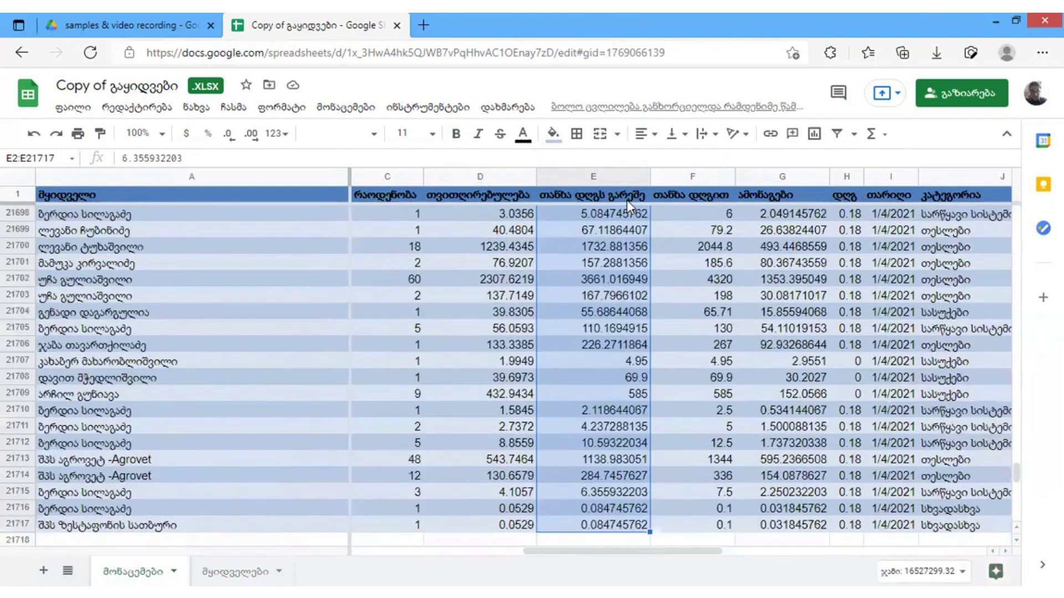
pyautogui.hotkey('ctrl', 'c')
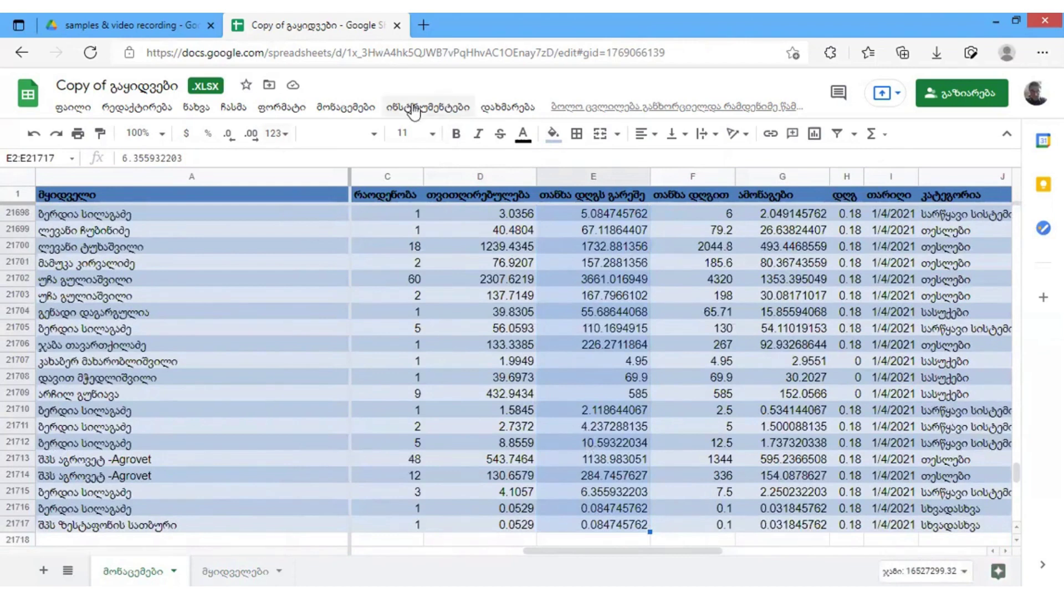
pyautogui.click(337, 108)
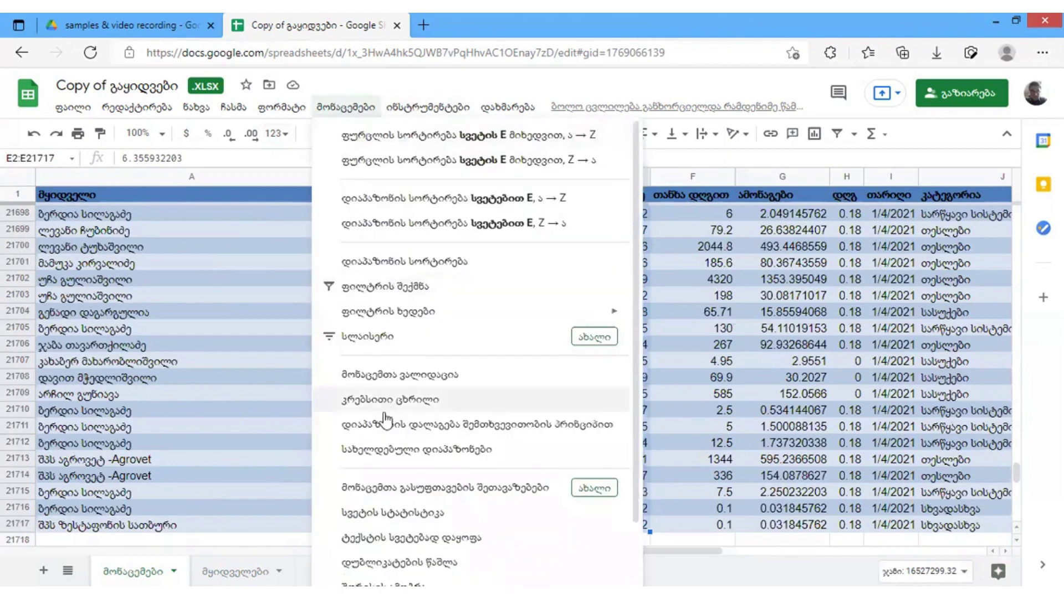
pyautogui.click(384, 450)
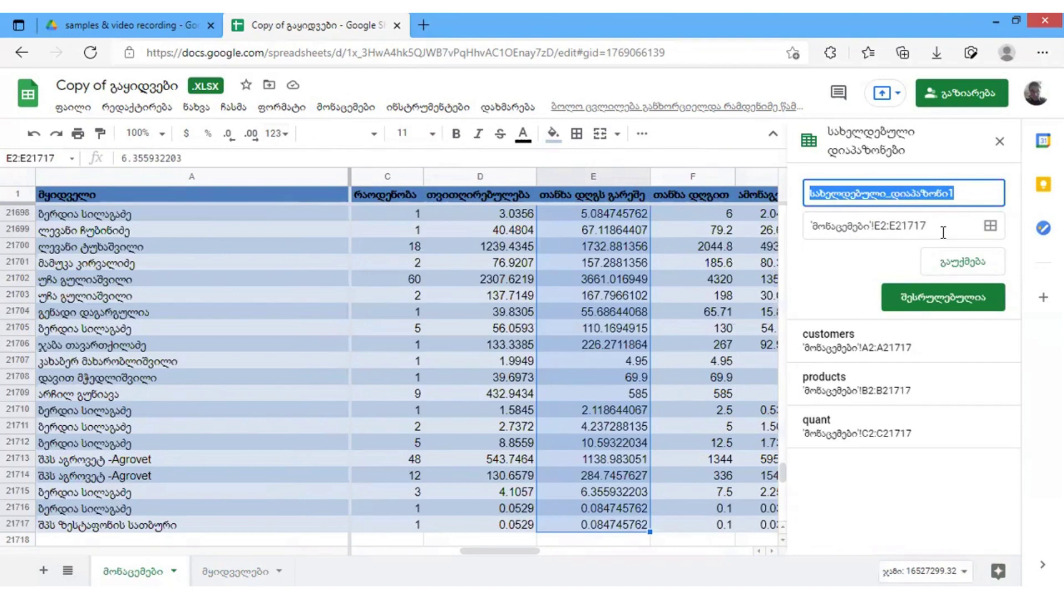
pyautogui.write('amo')
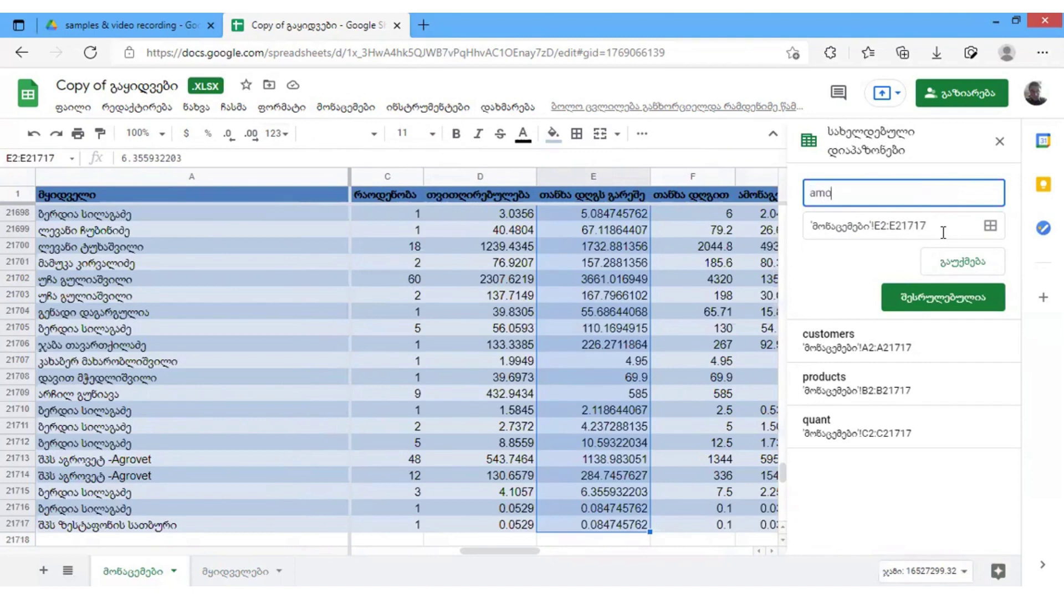
pyautogui.write('unt')
pyautogui.click(958, 302)
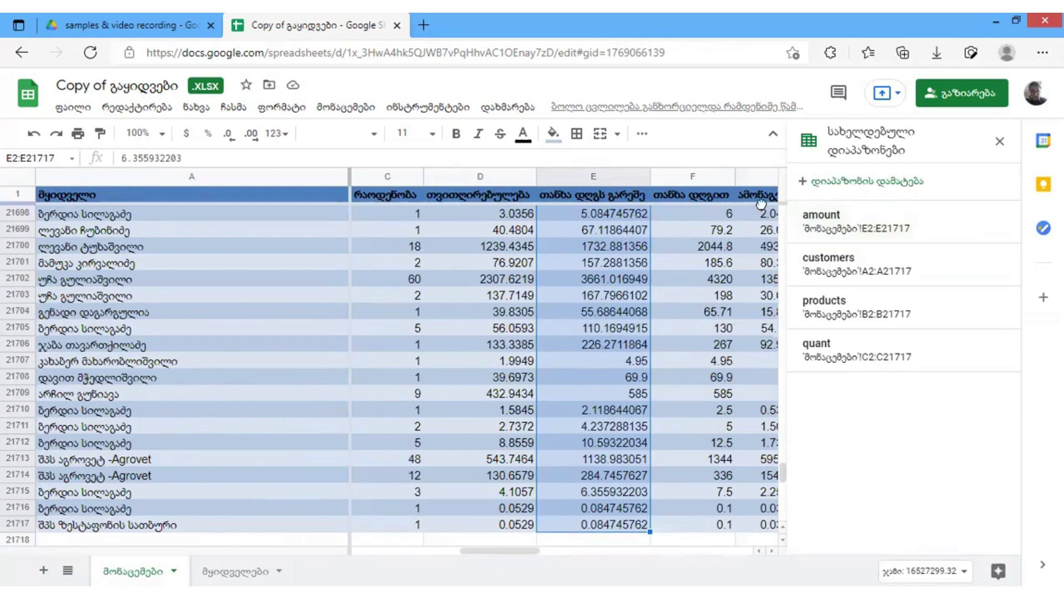
# Define a named range profit for the ამონაგები values in G2:G21717, leaving out the header.
pyautogui.click(747, 211)
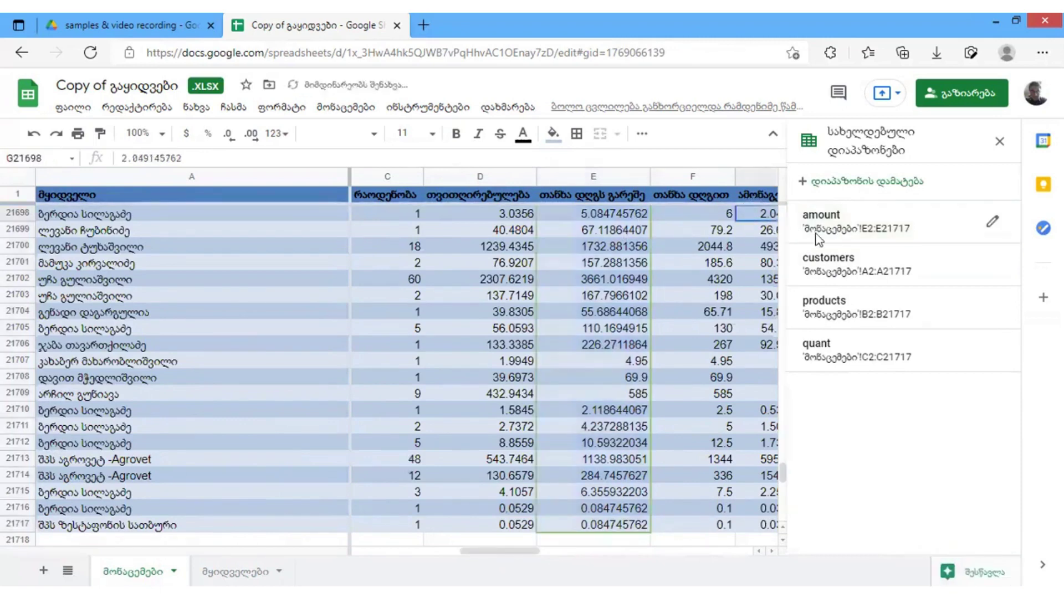
pyautogui.press('Right')
pyautogui.press('Left')
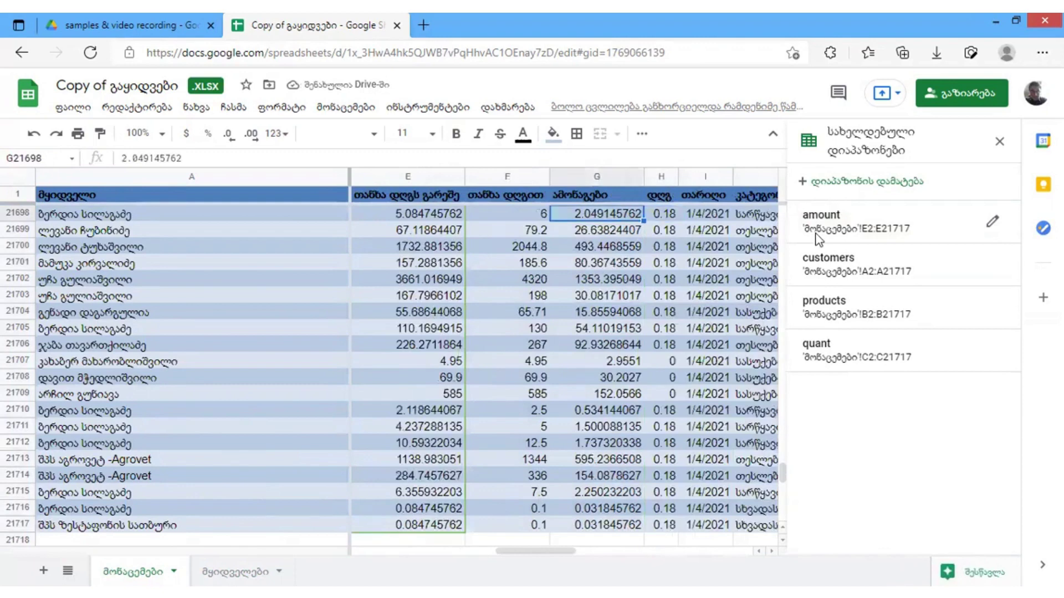
pyautogui.click(593, 201)
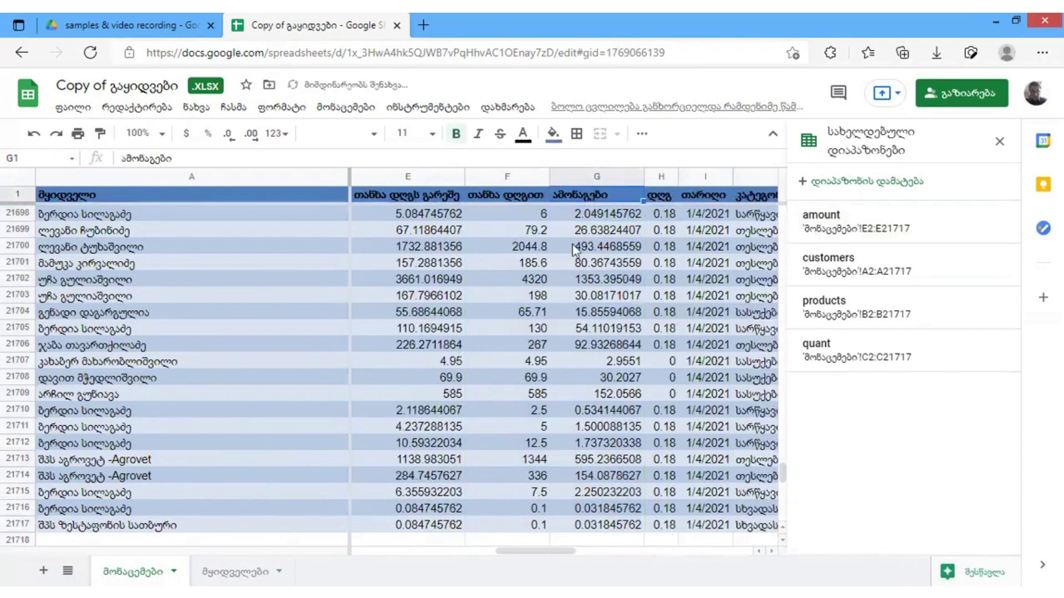
pyautogui.press('Down')
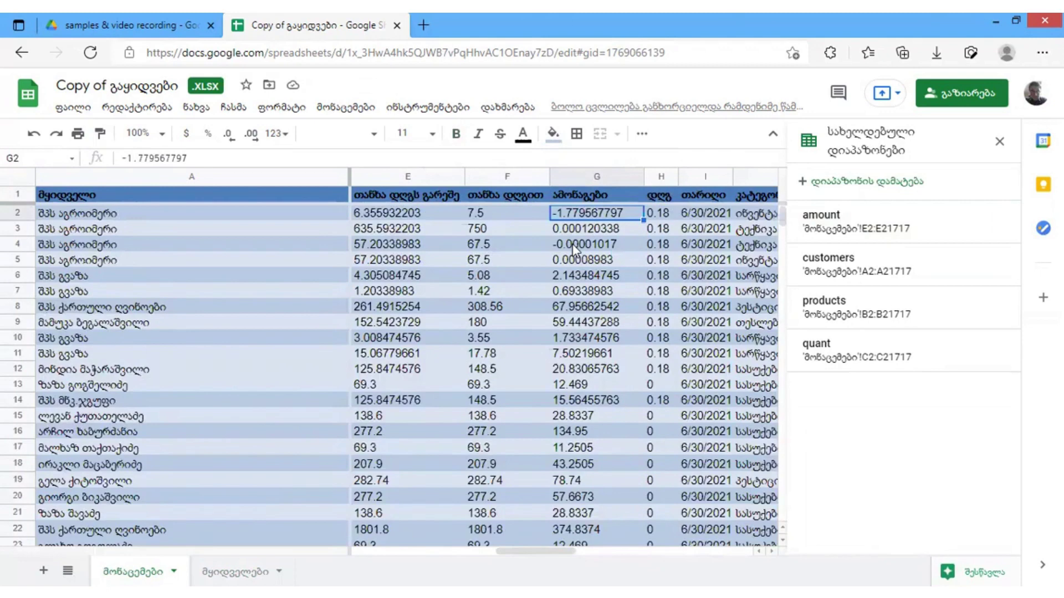
pyautogui.hotkey('ctrl', 'shift', 'Down')
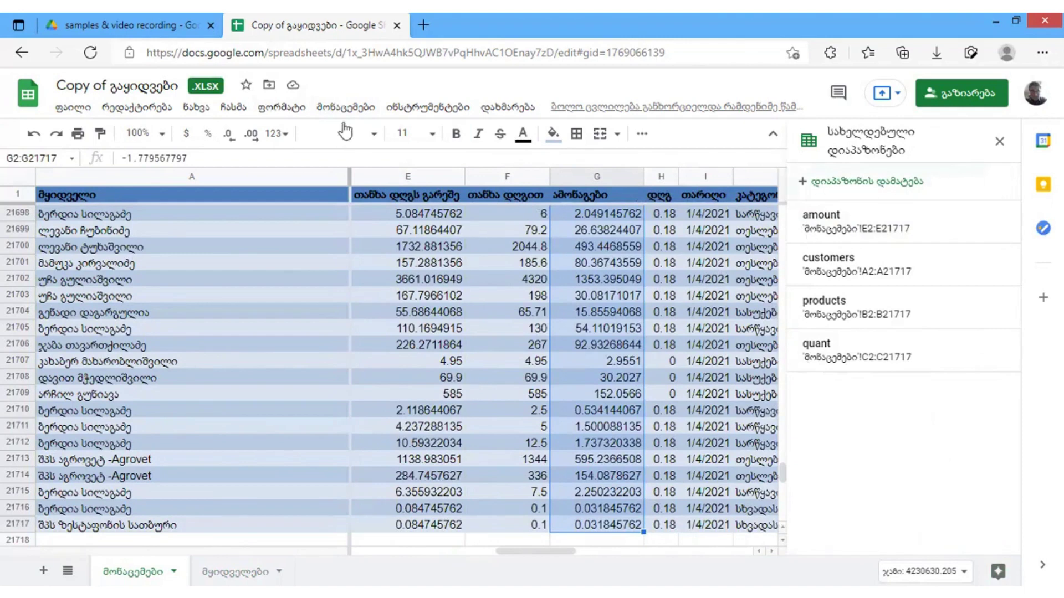
pyautogui.click(328, 108)
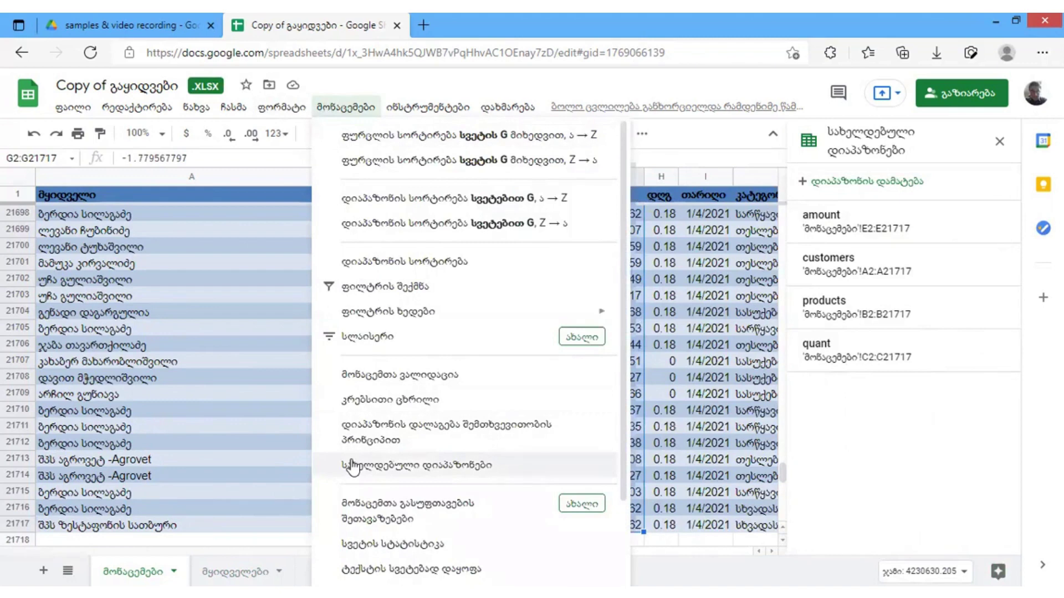
pyautogui.click(887, 187)
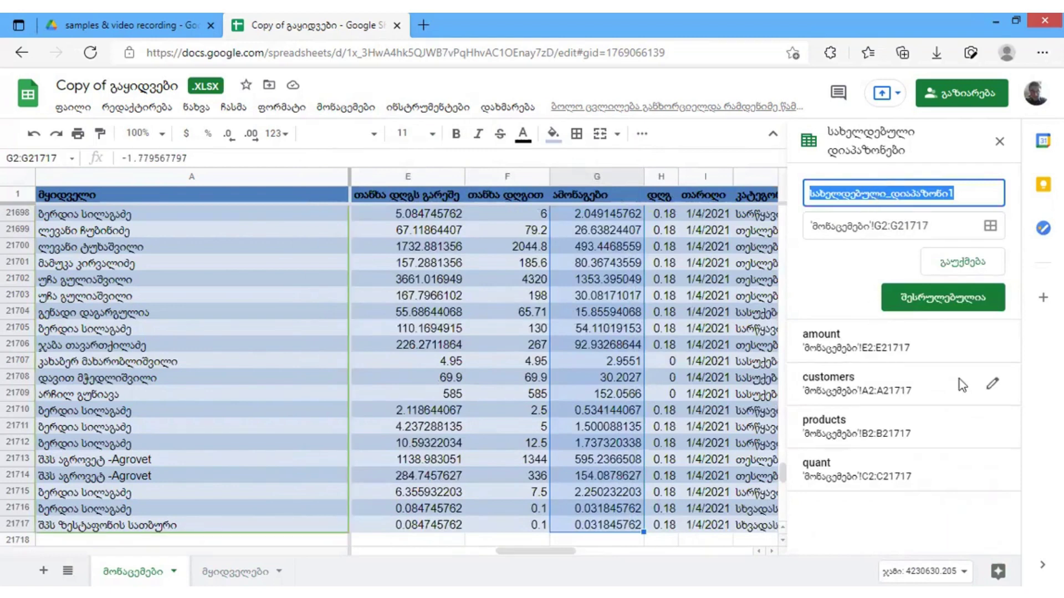
pyautogui.write('pr')
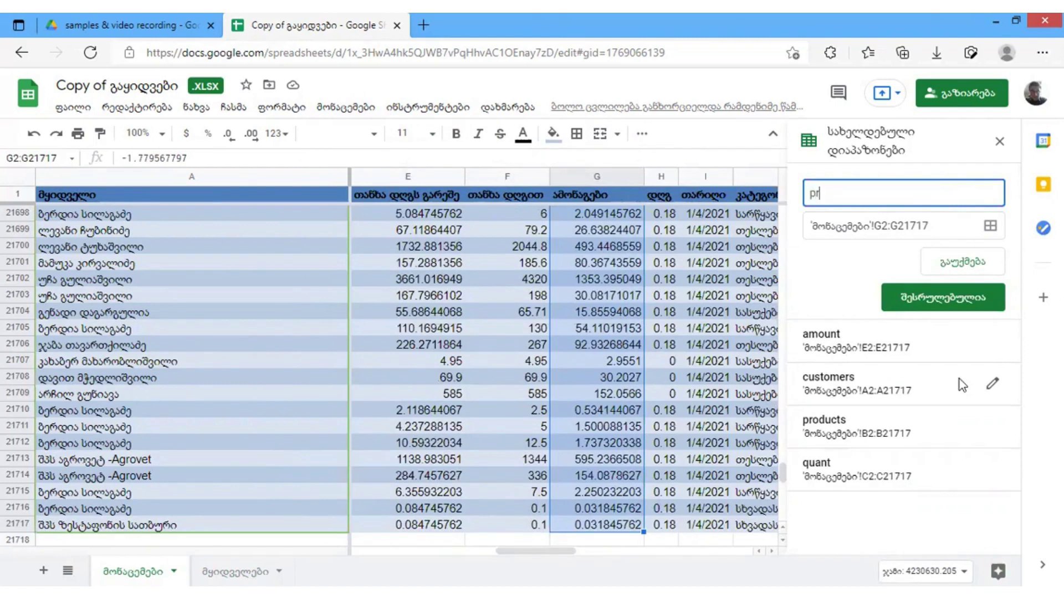
pyautogui.write('ofit')
pyautogui.click(932, 294)
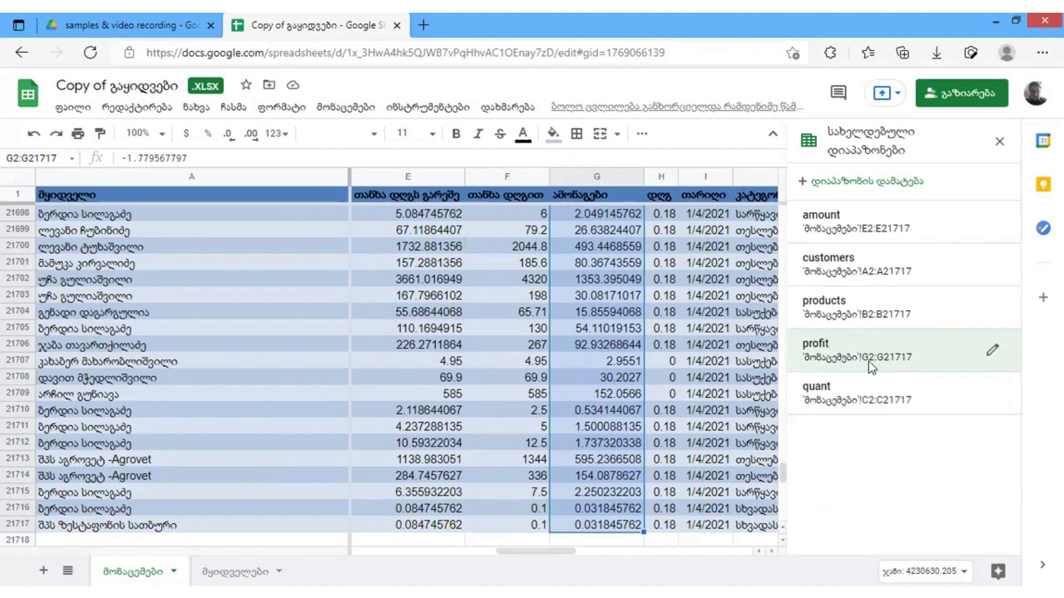
# Return to the მყიდველები sheet, close the named ranges list and copy the quantity FILTER formula from E4 across to F4:G4.
pyautogui.click(836, 230)
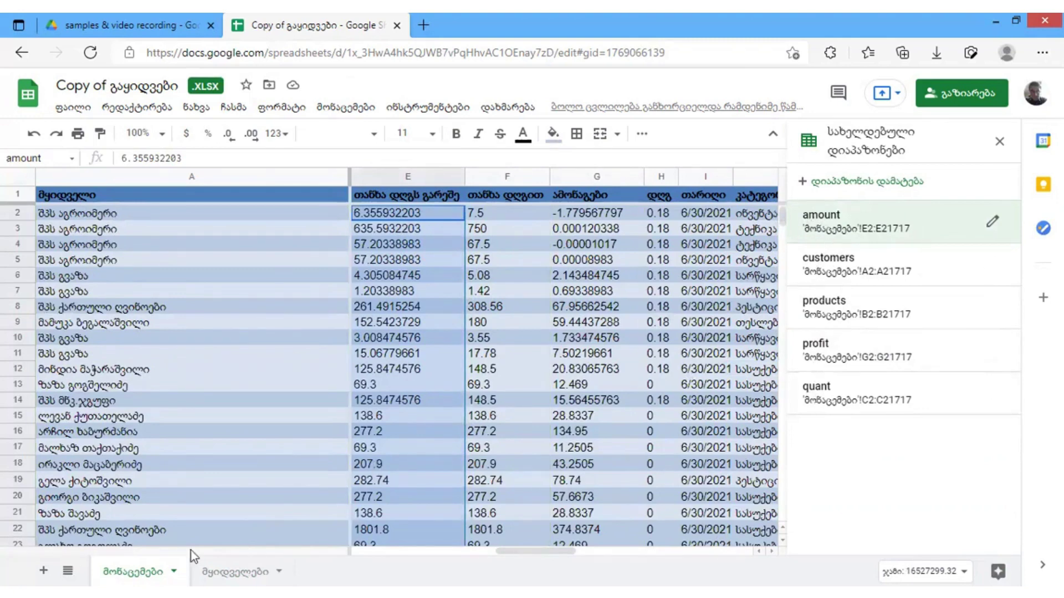
pyautogui.click(214, 569)
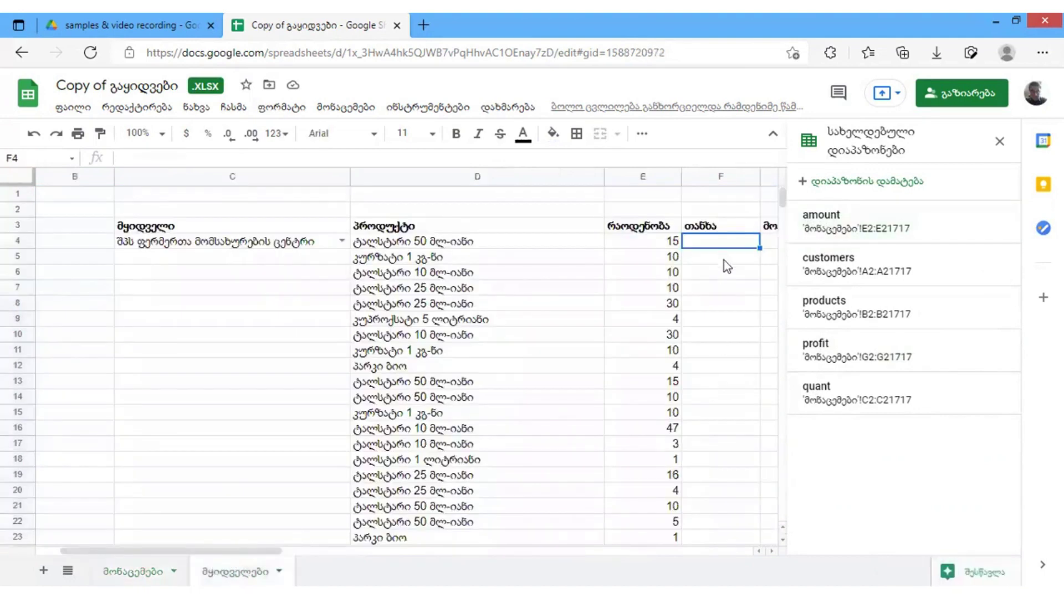
pyautogui.click(652, 245)
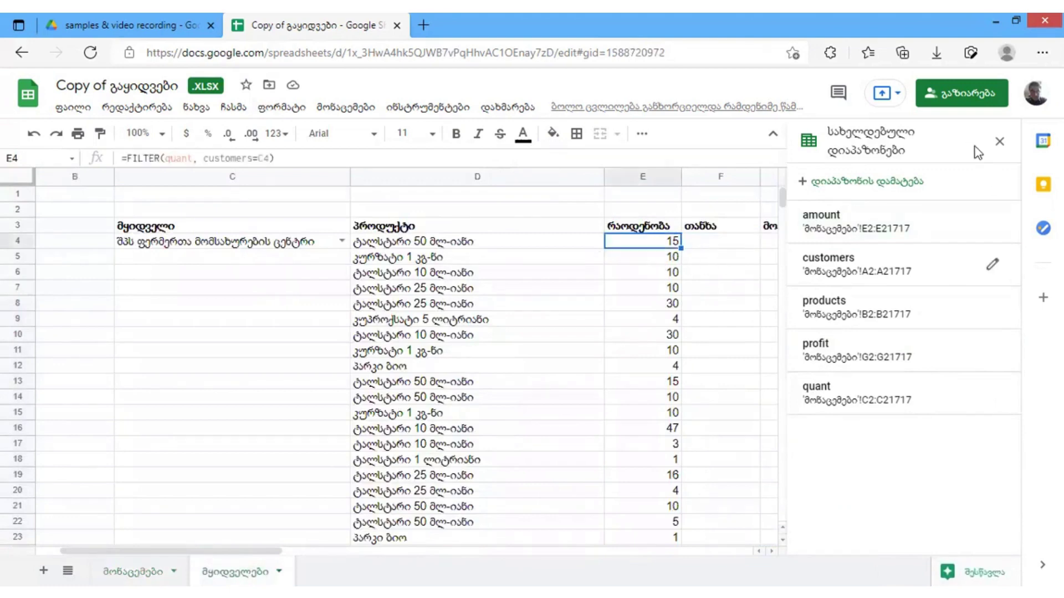
pyautogui.click(996, 146)
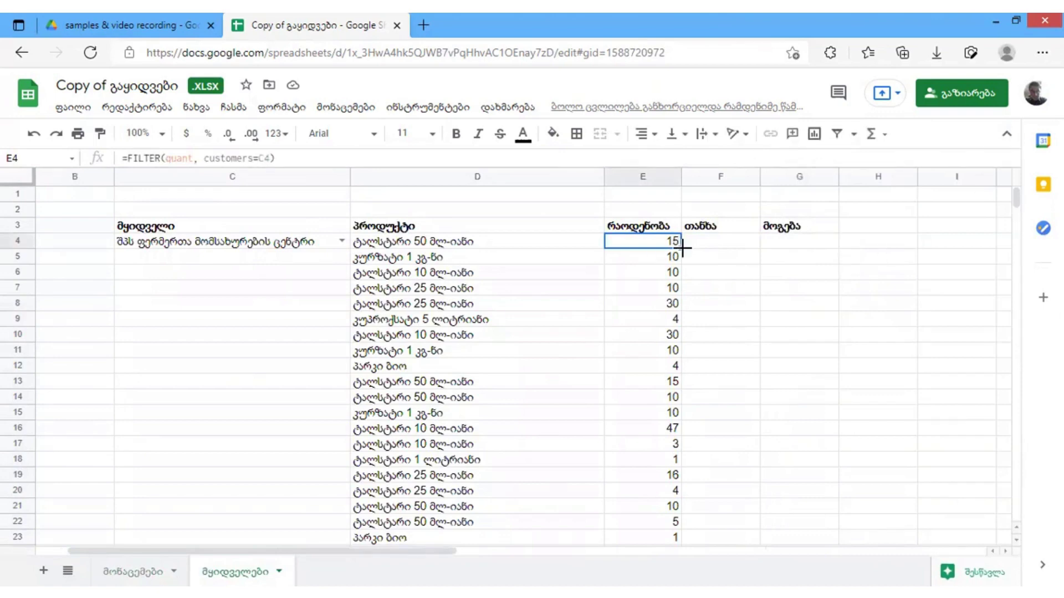
pyautogui.moveTo(682, 247); pyautogui.dragTo(829, 310)
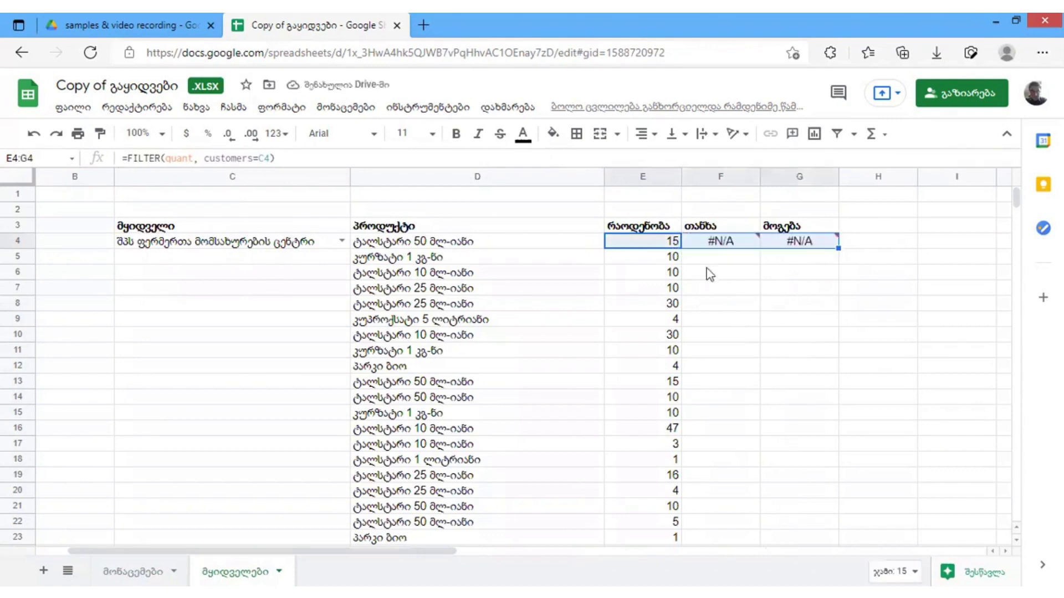
# Change the formula in F4 under თანხა to =FILTER(amount, customers=C4).
pyautogui.click(719, 247)
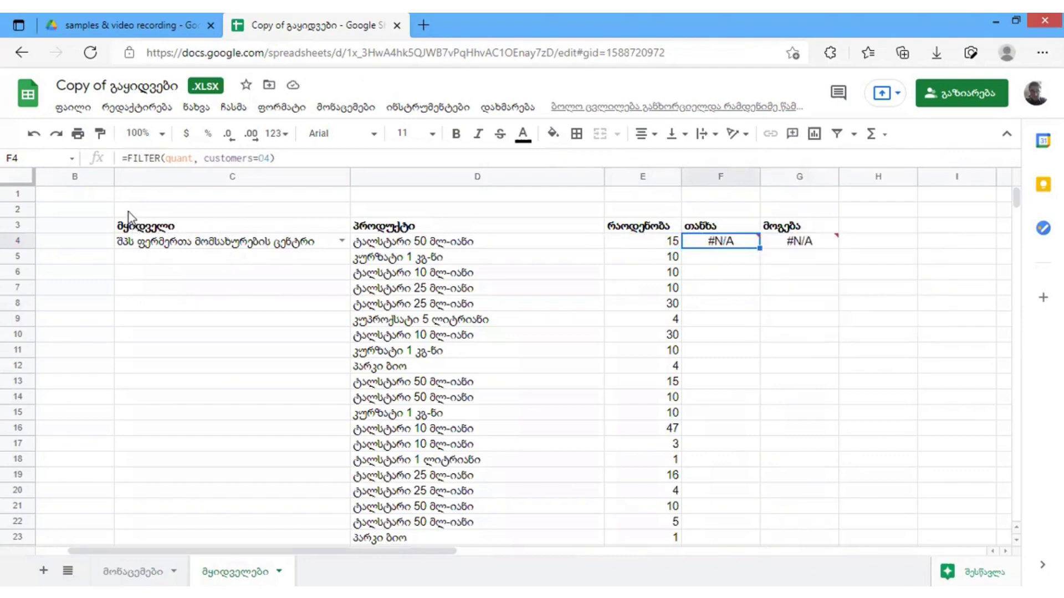
pyautogui.doubleClick(181, 160)
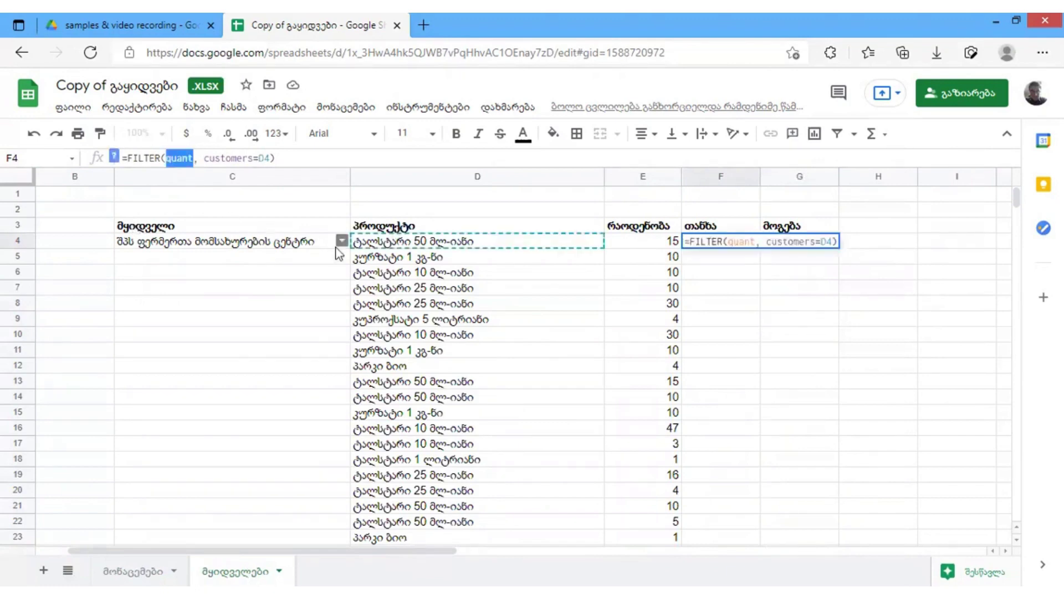
pyautogui.write('amo')
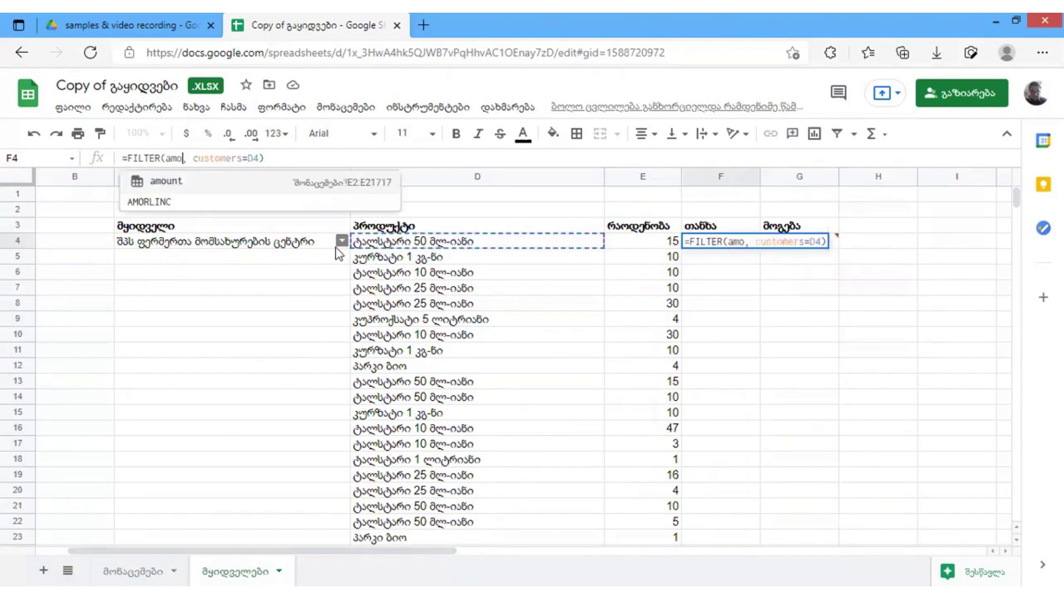
pyautogui.press('Tab')
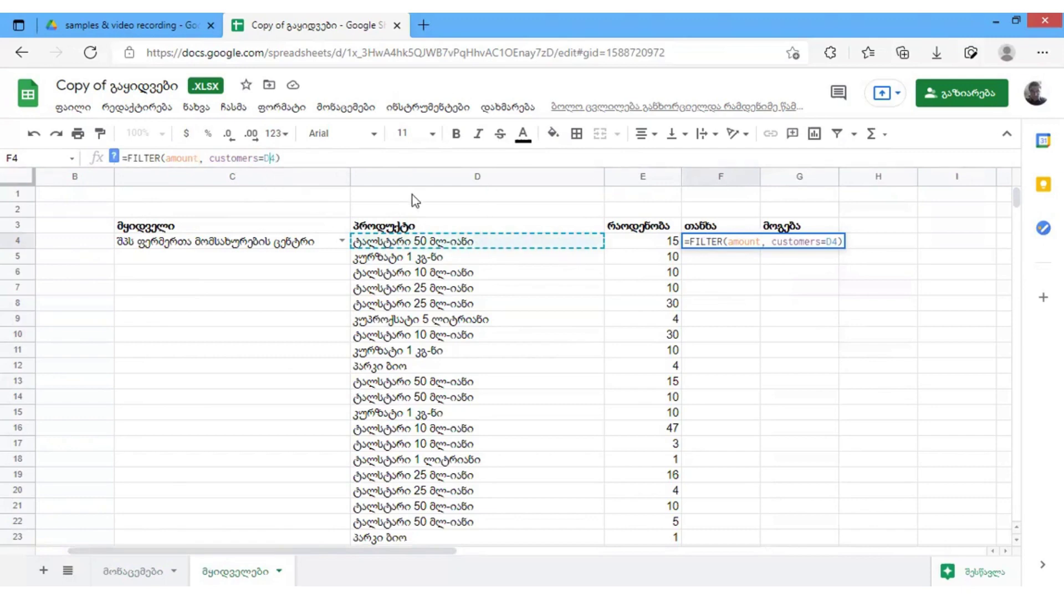
pyautogui.press('BackSpace')
pyautogui.write('C')
pyautogui.press('Return')
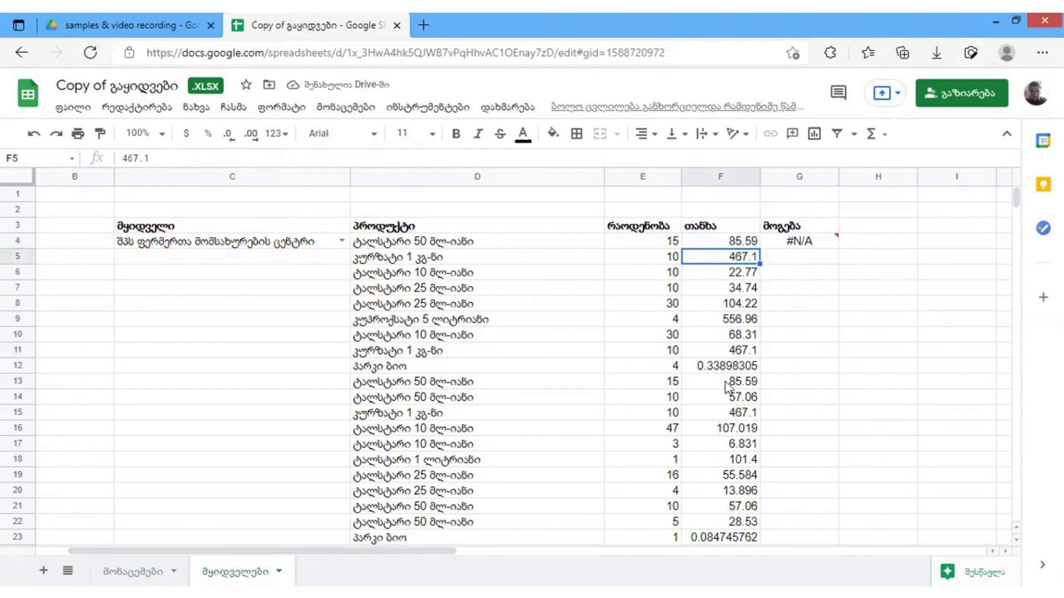
# Change the formula in G4 under მოგება to =FILTER(profit, customers=C4).
pyautogui.click(802, 246)
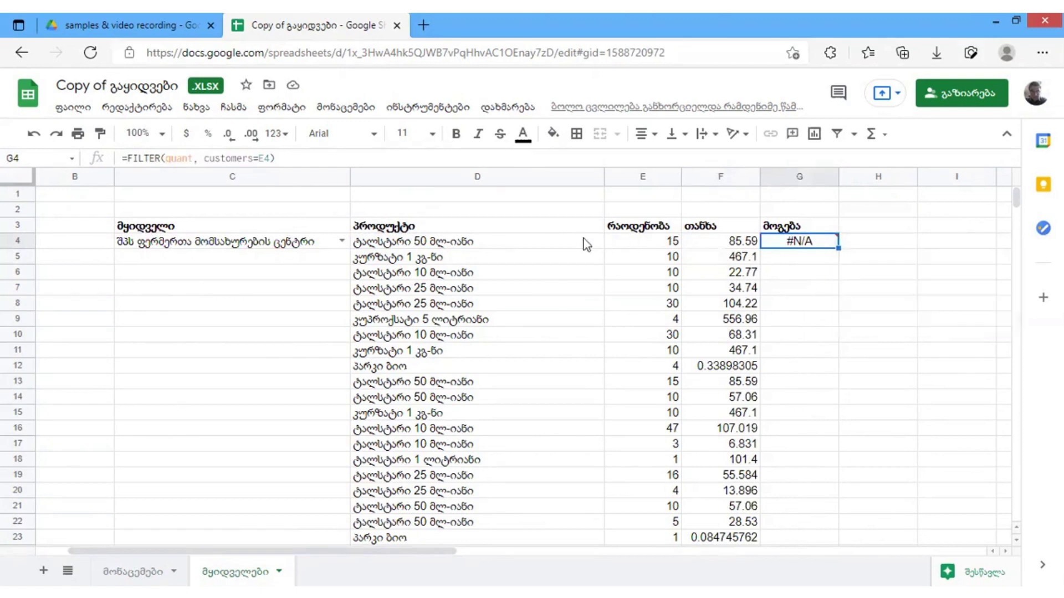
pyautogui.doubleClick(176, 159)
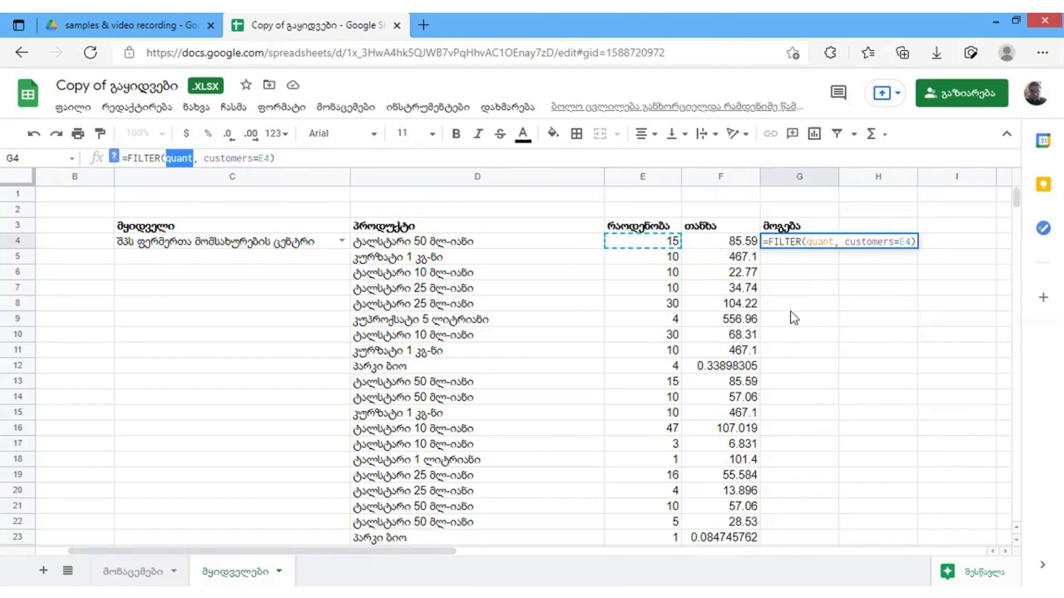
pyautogui.write('prof')
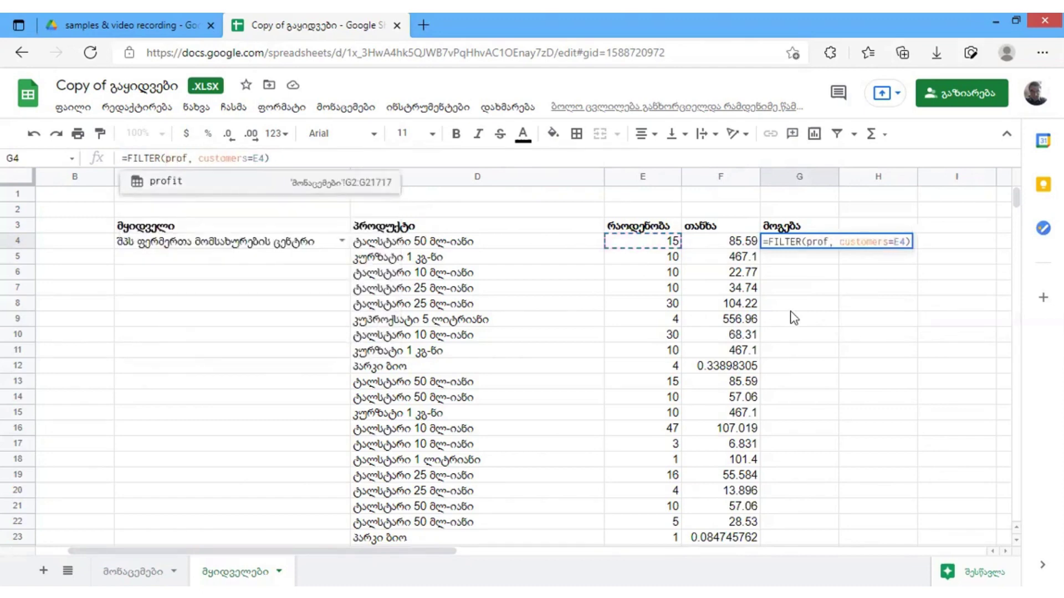
pyautogui.press('Tab')
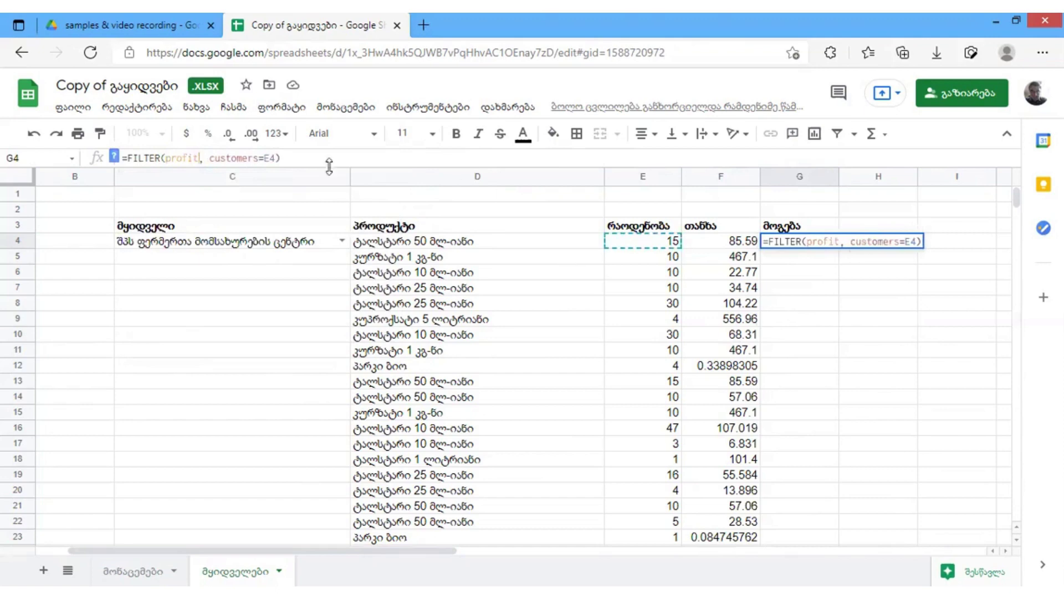
pyautogui.click(266, 159)
pyautogui.press('Delete')
pyautogui.write('C')
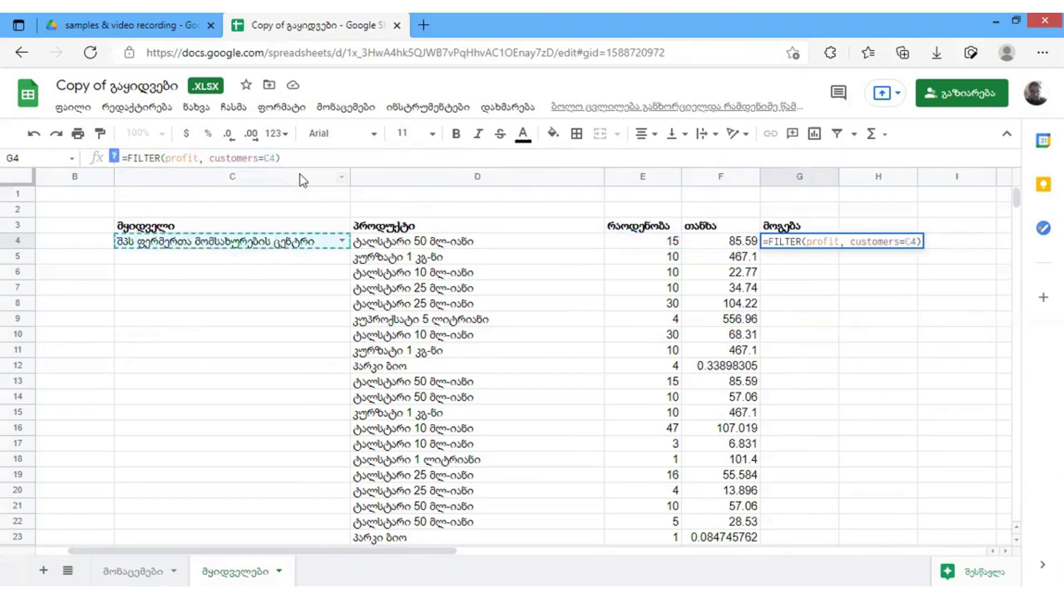
pyautogui.press('Return')
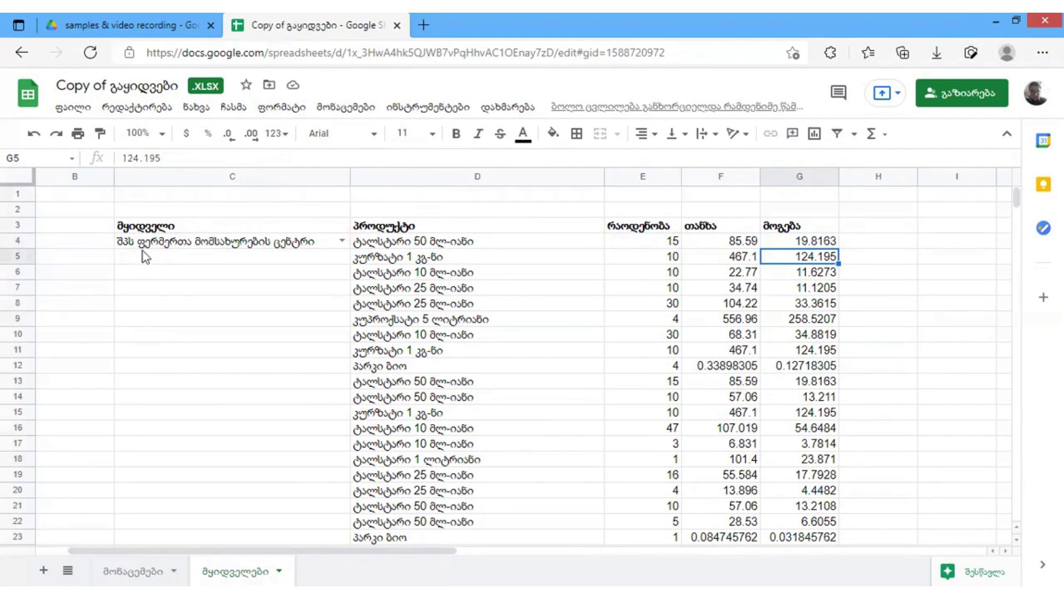
# Choose შპს მნკ.ჯგუფი as the customer in C4 and check the filtered product rows.
pyautogui.doubleClick(339, 240)
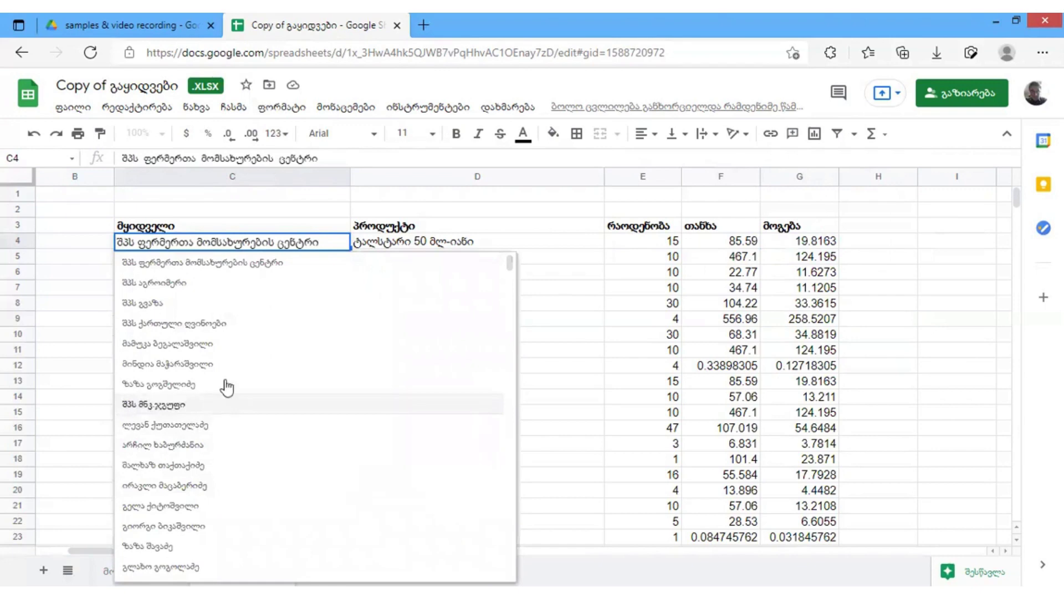
pyautogui.press('Return')
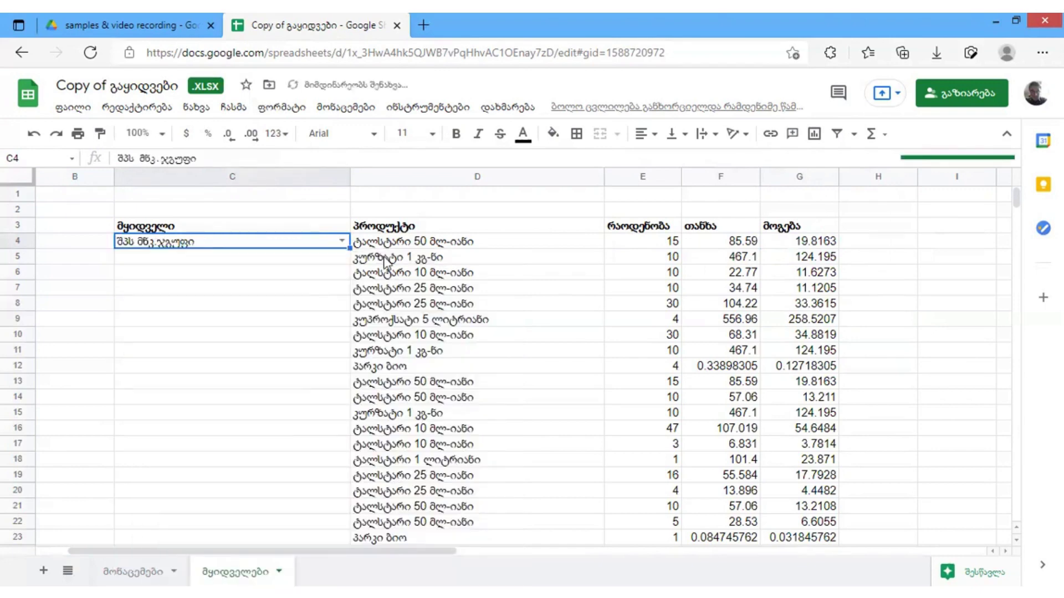
pyautogui.scroll(-1, 510, 269)
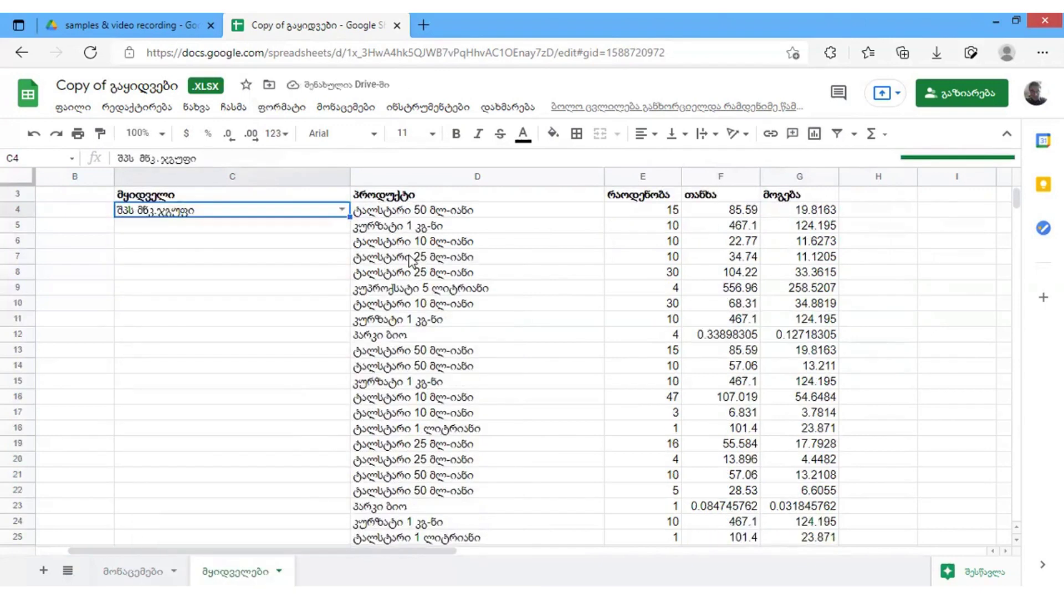
pyautogui.scroll(1, 613, 272)
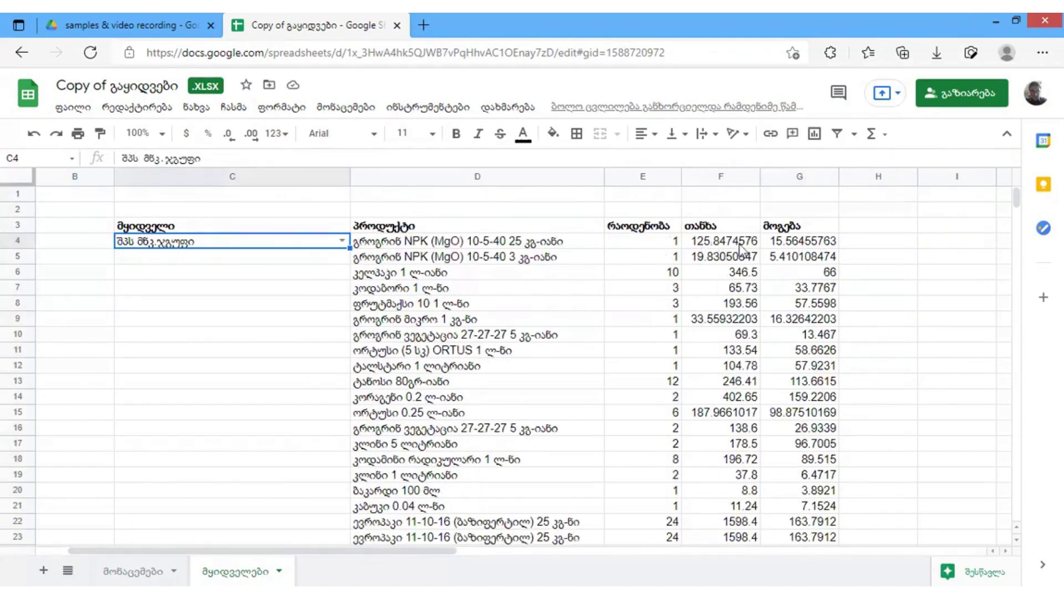
pyautogui.click(783, 244)
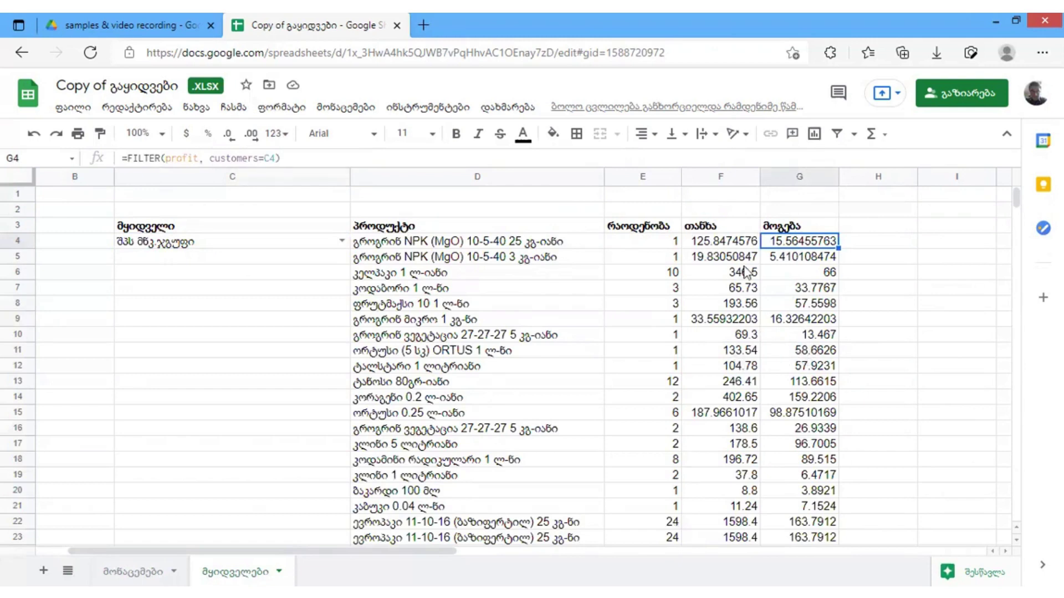
# Format the თანხა values in F4:F24 to show two decimal places.
pyautogui.click(744, 246)
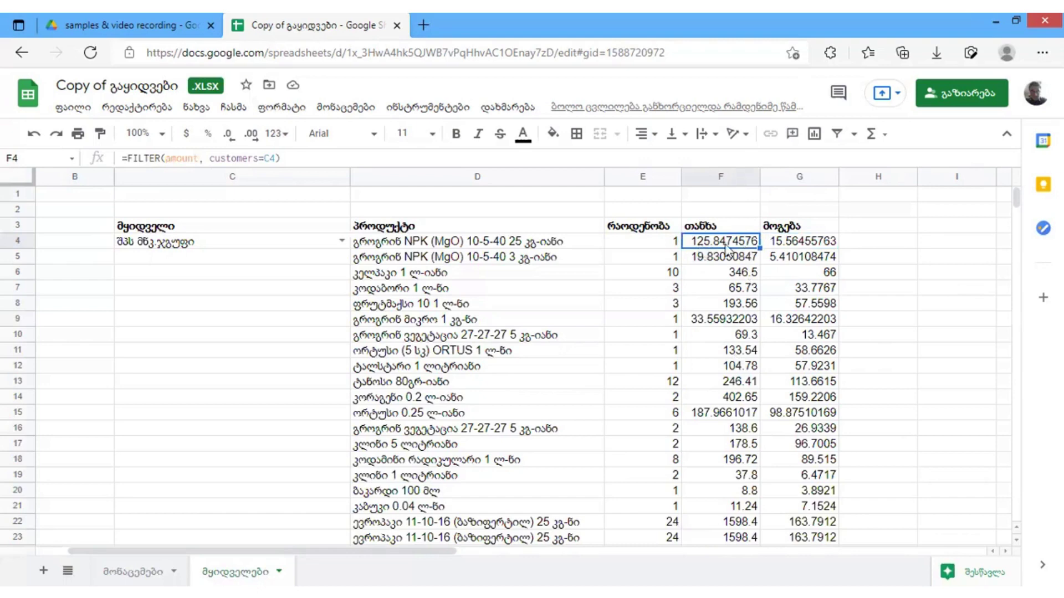
pyautogui.scroll(-3, 730, 357)
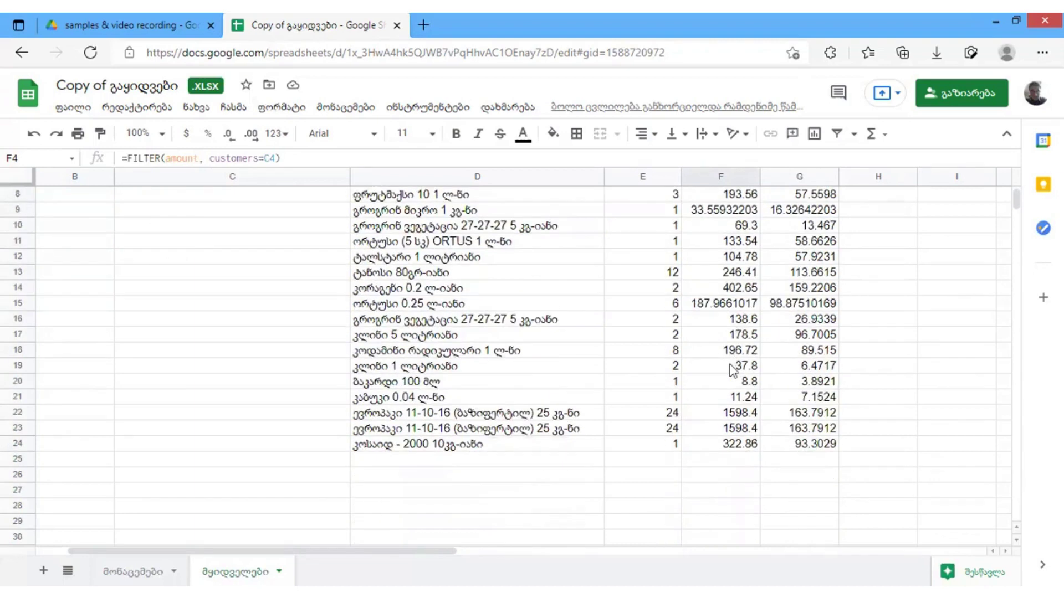
pyautogui.keyDown('shift'); pyautogui.click(739, 443); pyautogui.keyUp('shift')
pyautogui.scroll(3, 767, 446)
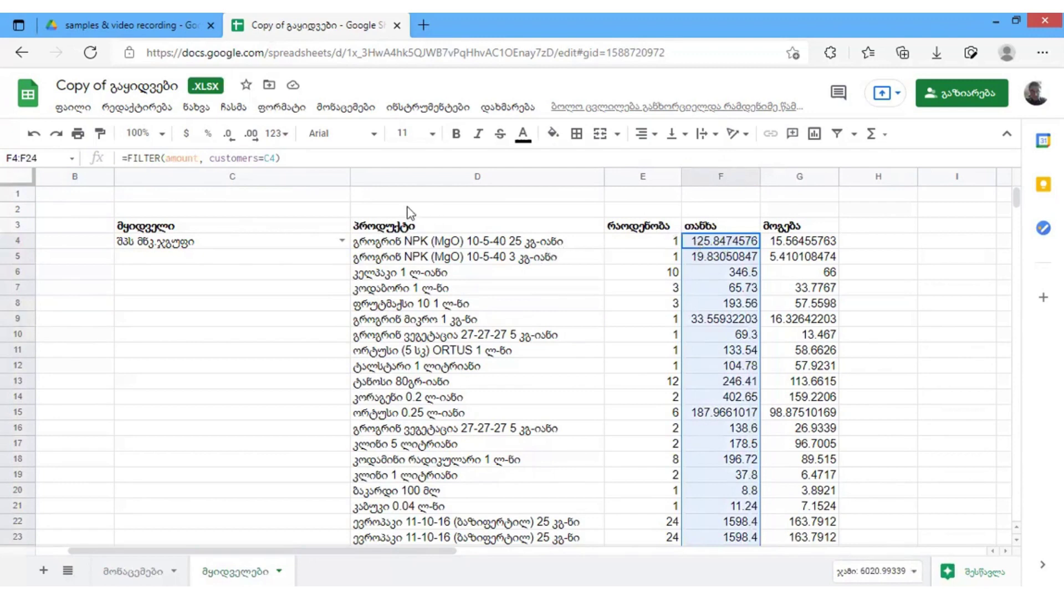
pyautogui.click(229, 138)
pyautogui.click(228, 139)
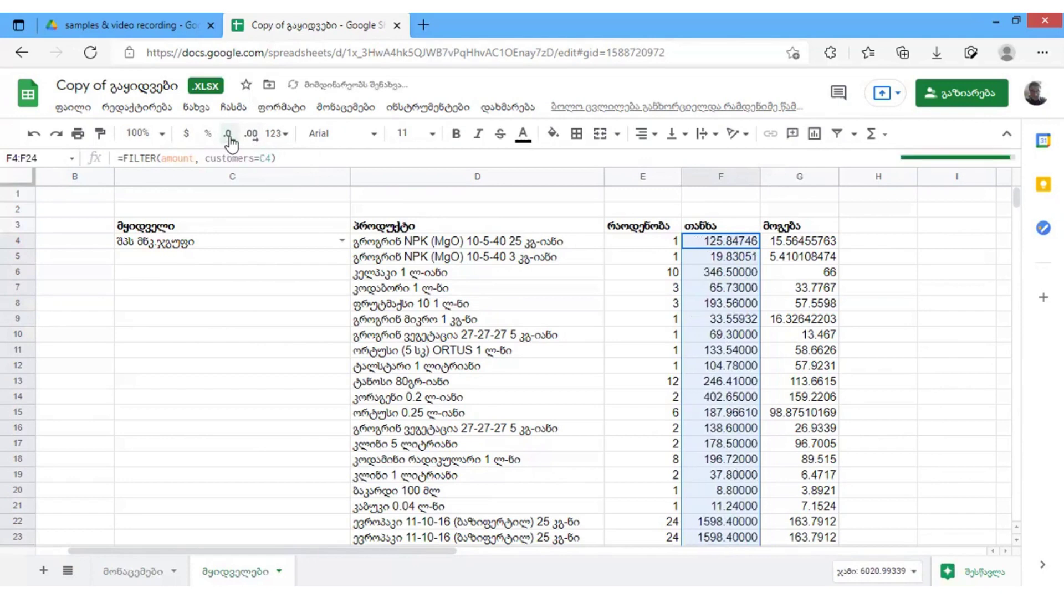
pyautogui.click(228, 139)
pyautogui.click(229, 138)
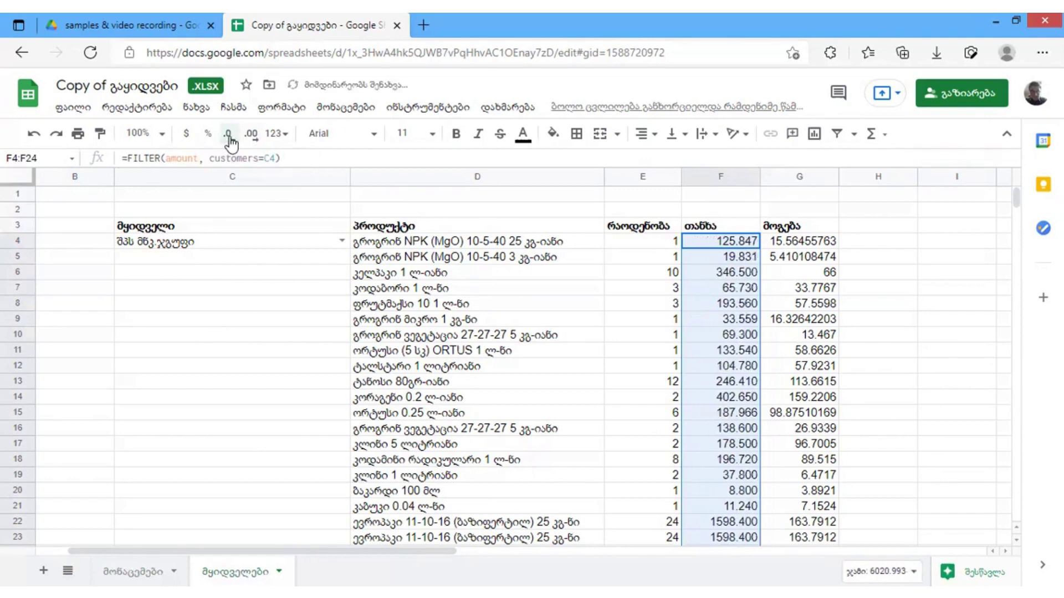
pyautogui.click(229, 138)
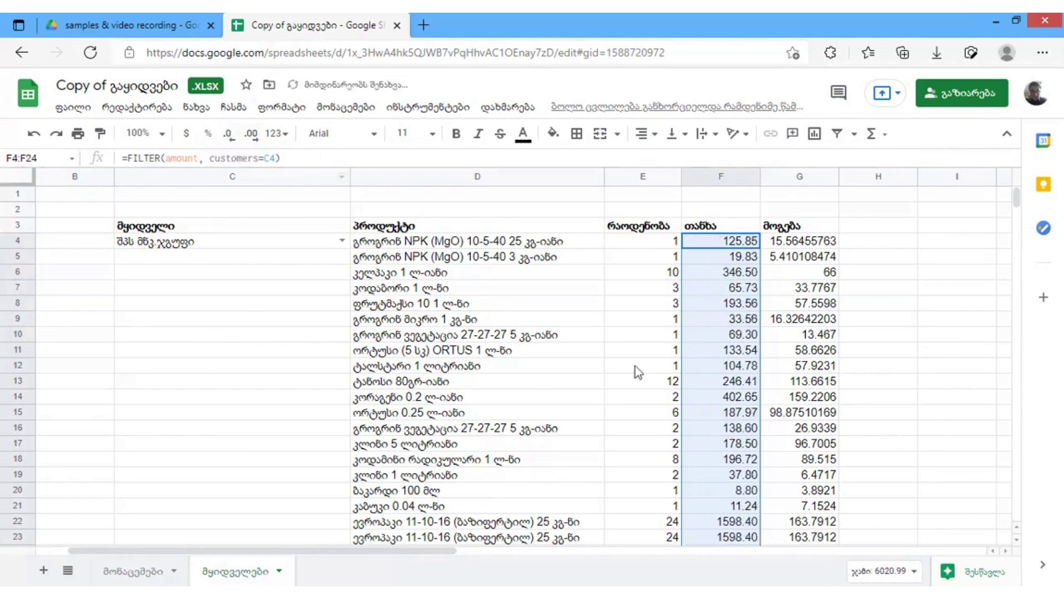
# Format the მოგება values in G4:G24 to show two decimal places.
pyautogui.click(793, 244)
pyautogui.scroll(-1, 858, 384)
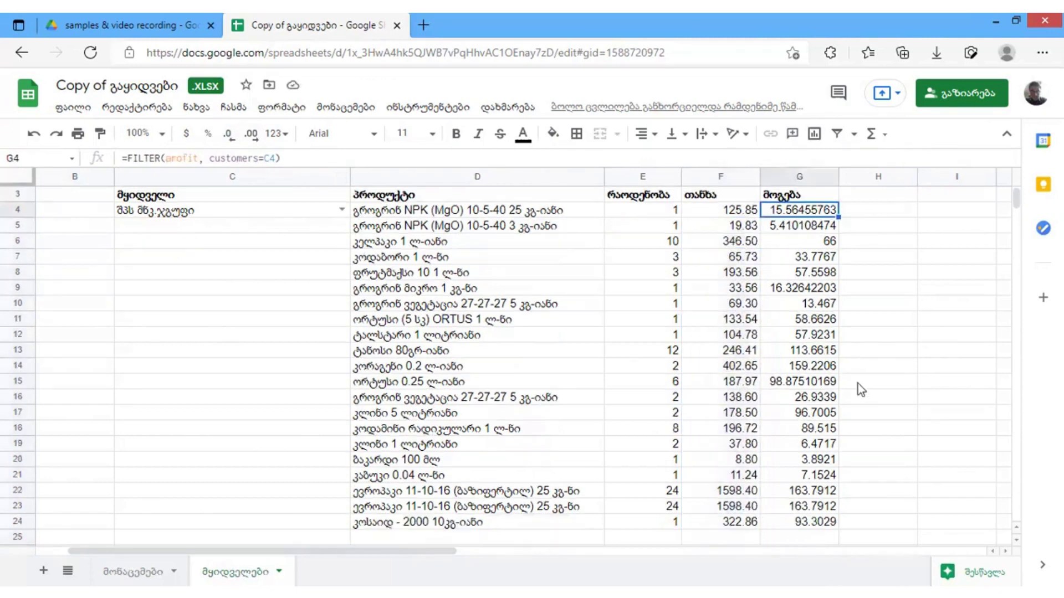
pyautogui.keyDown('shift'); pyautogui.click(817, 523); pyautogui.keyUp('shift')
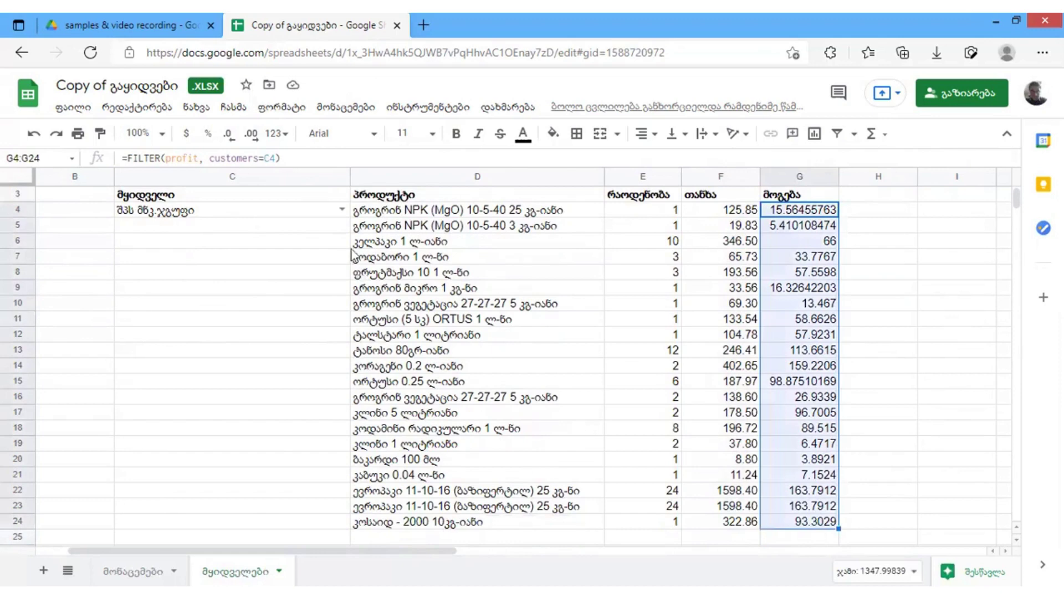
pyautogui.click(229, 140)
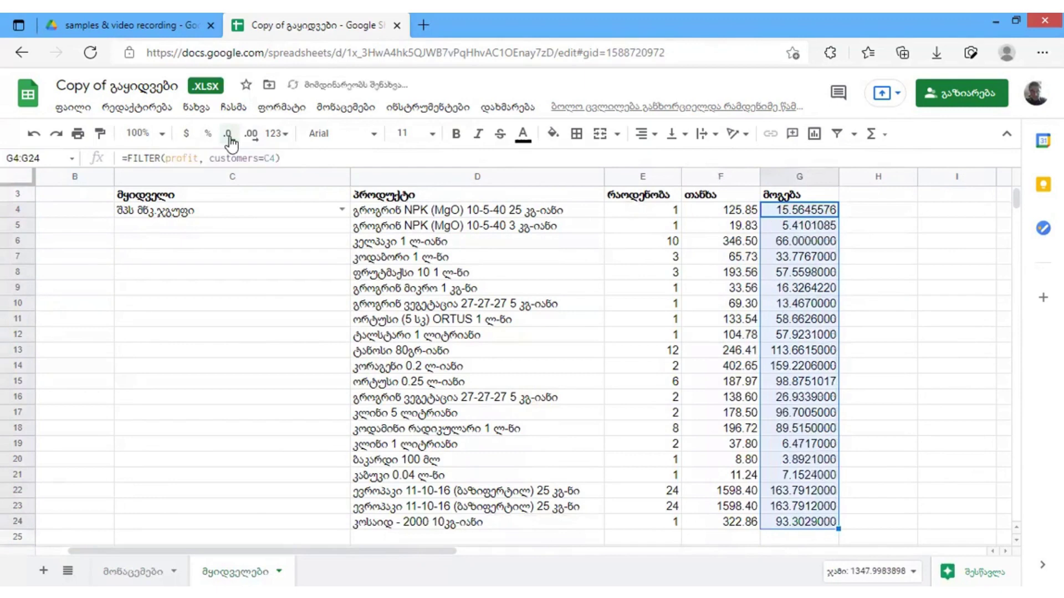
pyautogui.click(229, 140)
pyautogui.click(229, 140)
pyautogui.click(230, 139)
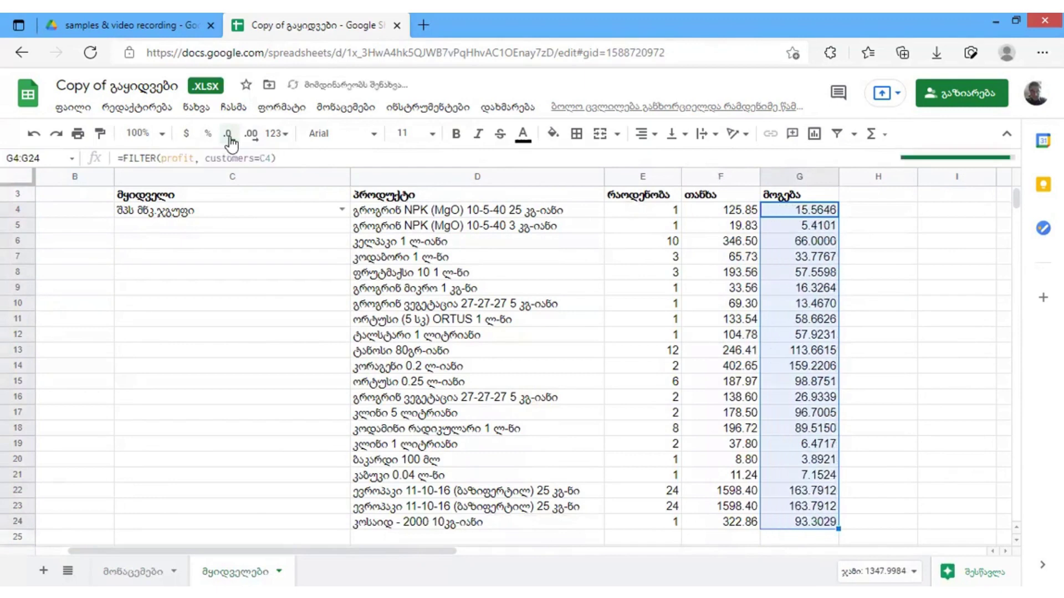
pyautogui.click(229, 138)
pyautogui.click(229, 139)
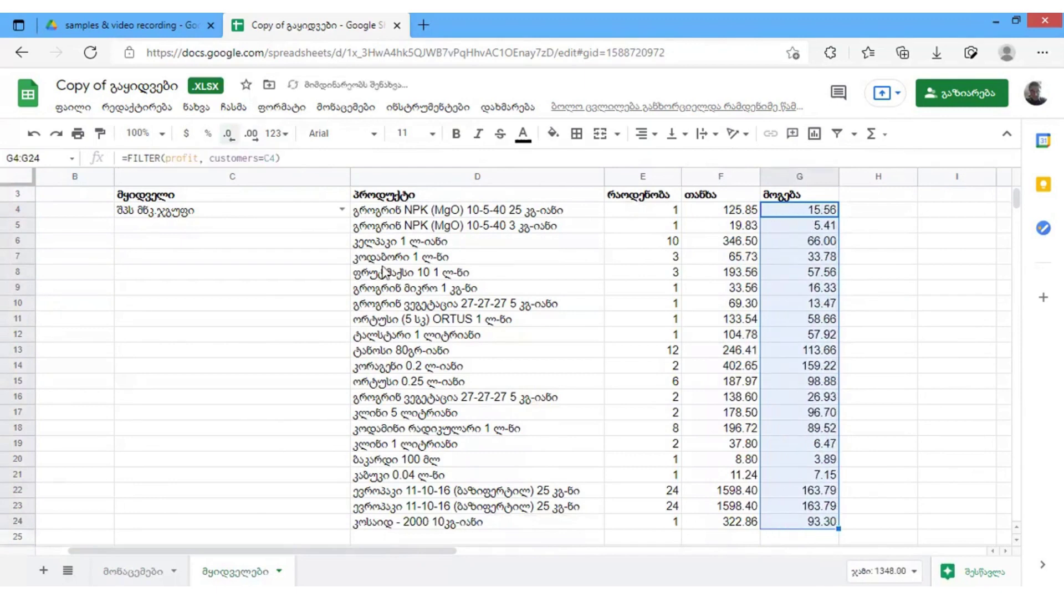
pyautogui.scroll(1, 675, 398)
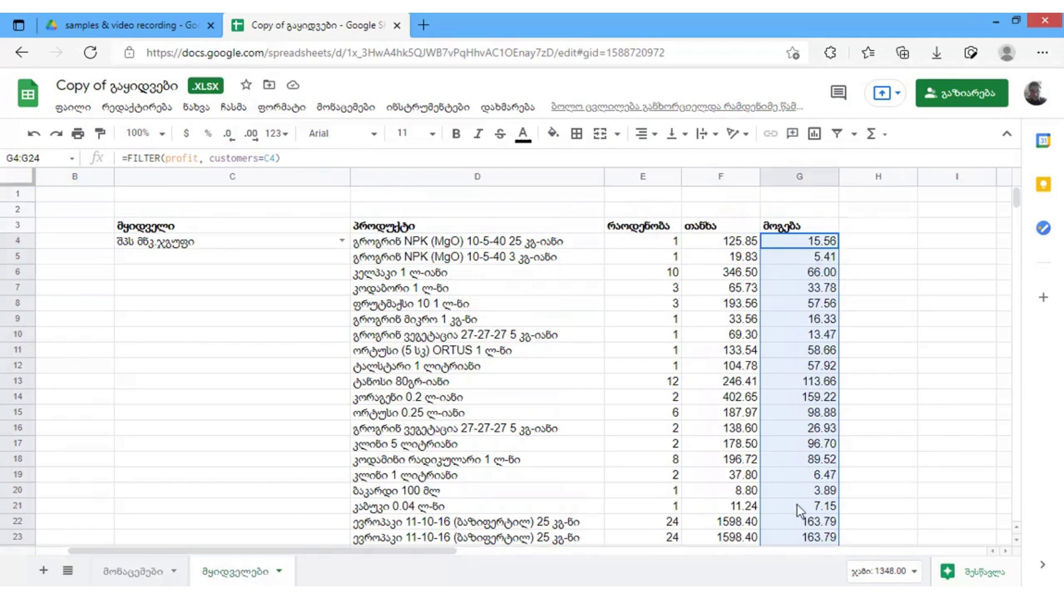
pyautogui.scroll(-2, 797, 505)
pyautogui.scroll(2, 805, 472)
pyautogui.scroll(-2, 804, 472)
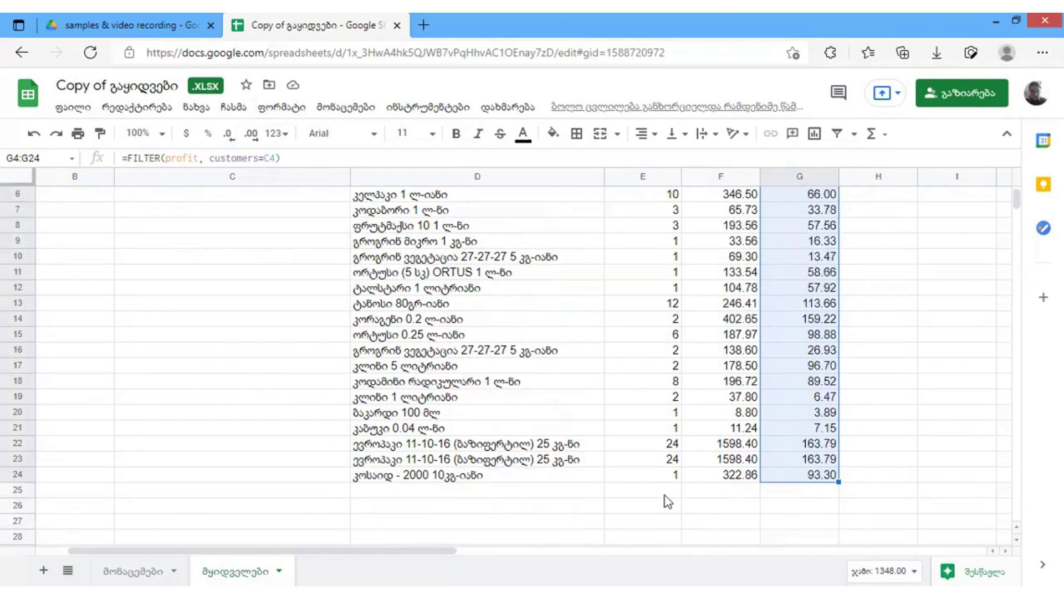
pyautogui.scroll(2, 665, 496)
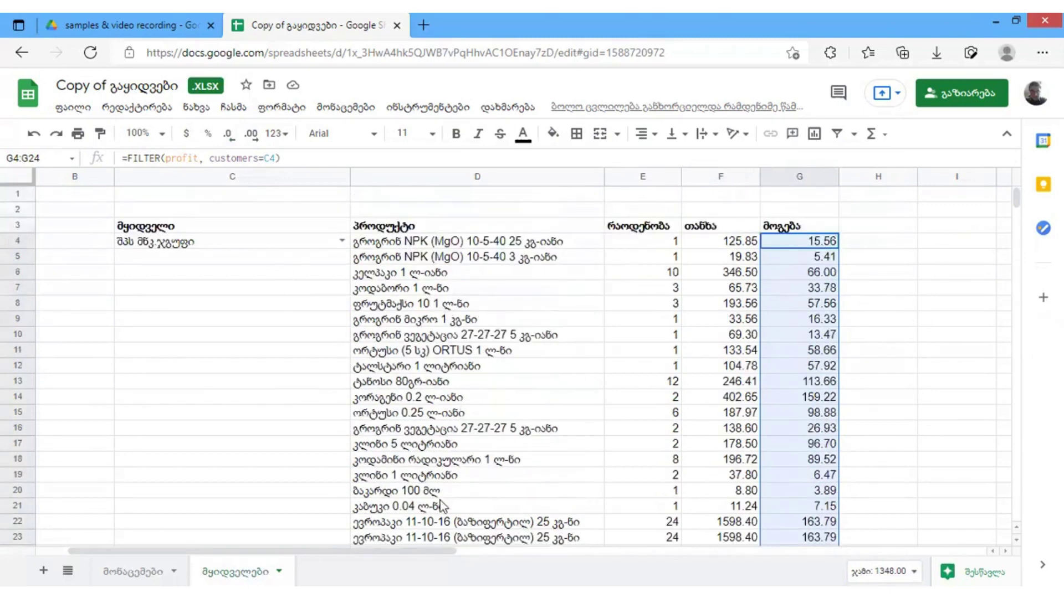
# Merge cells E1:G1 above the რაოდენობა, თანხა and მოგება headings.
pyautogui.scroll(-2, 665, 465)
pyautogui.click(662, 460)
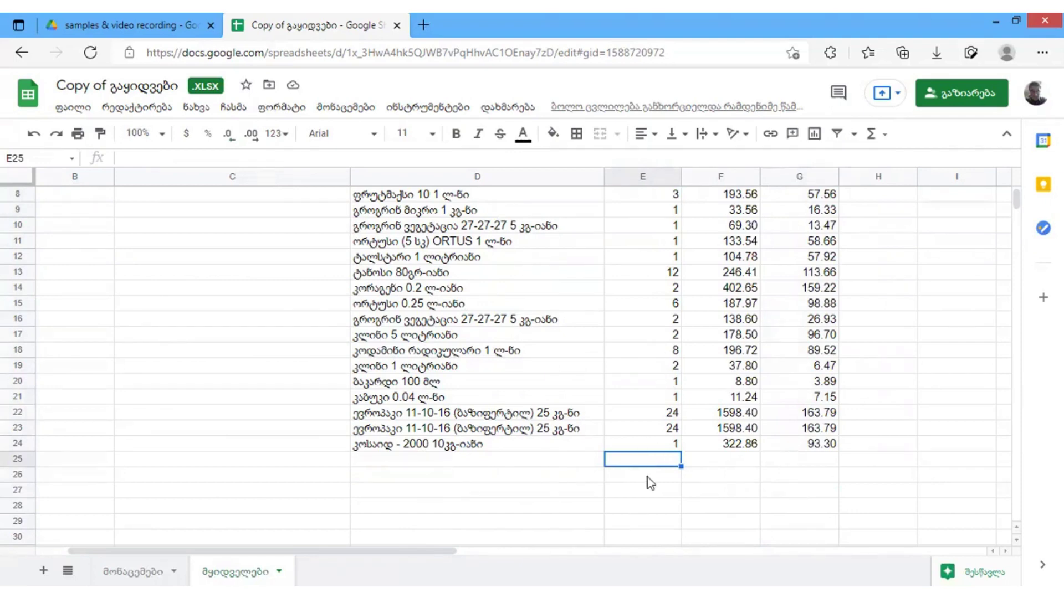
pyautogui.scroll(3, 660, 504)
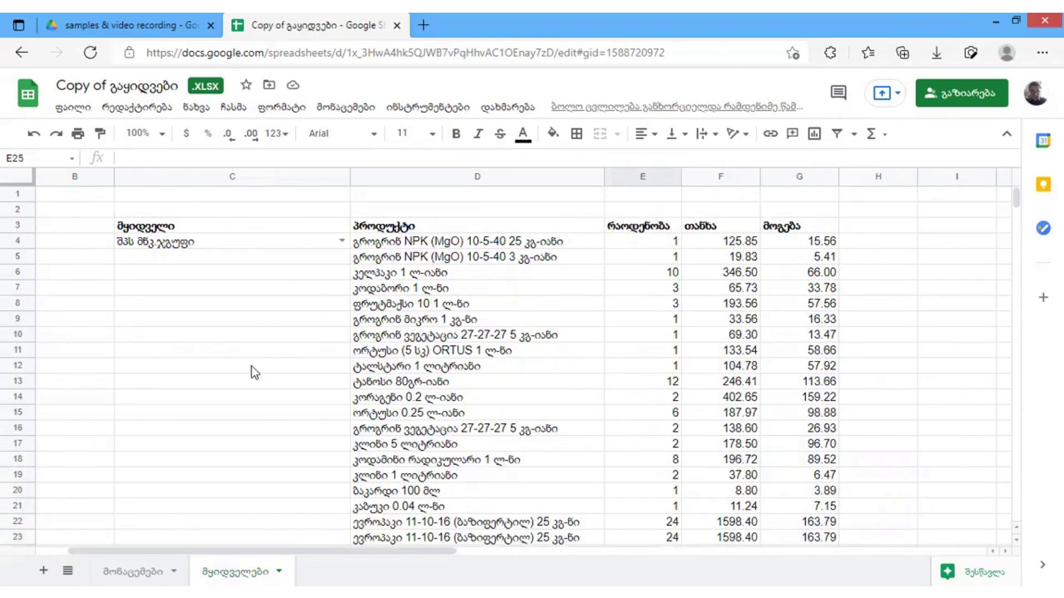
pyautogui.click(647, 208)
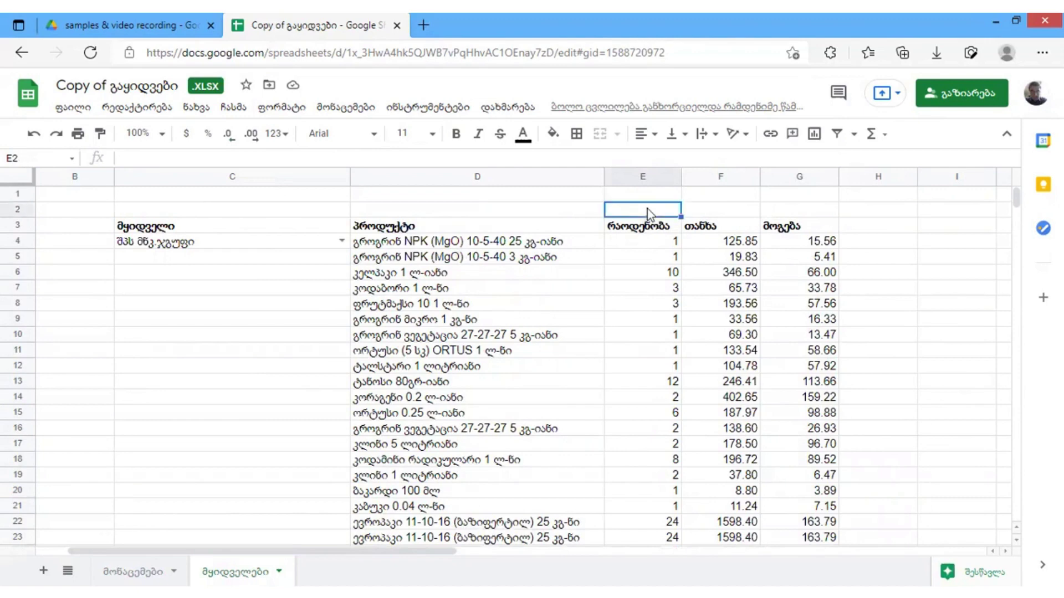
pyautogui.click(646, 194)
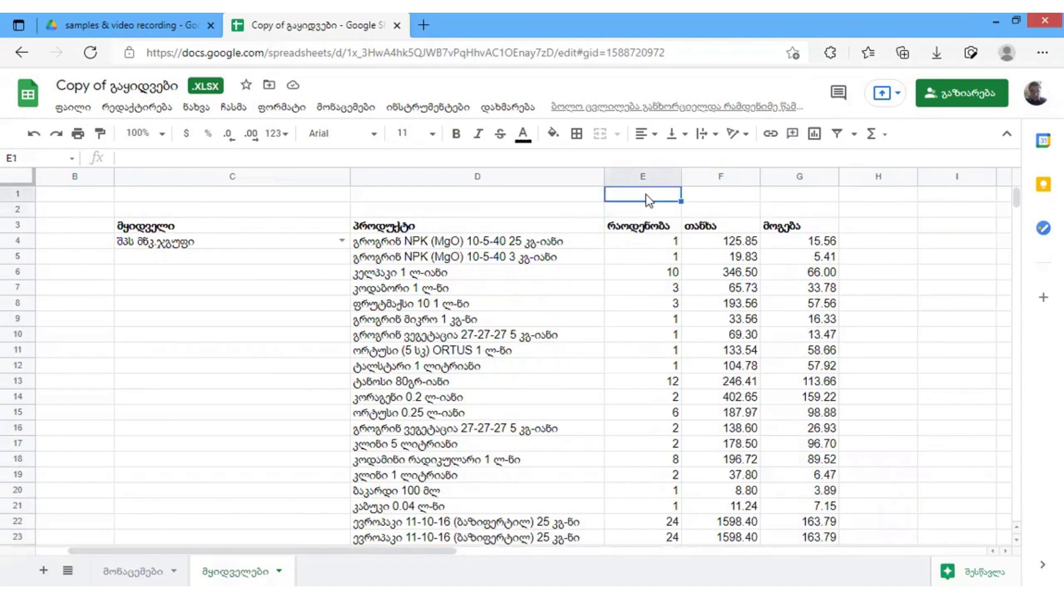
pyautogui.keyDown('shift'); pyautogui.click(806, 199); pyautogui.keyUp('shift')
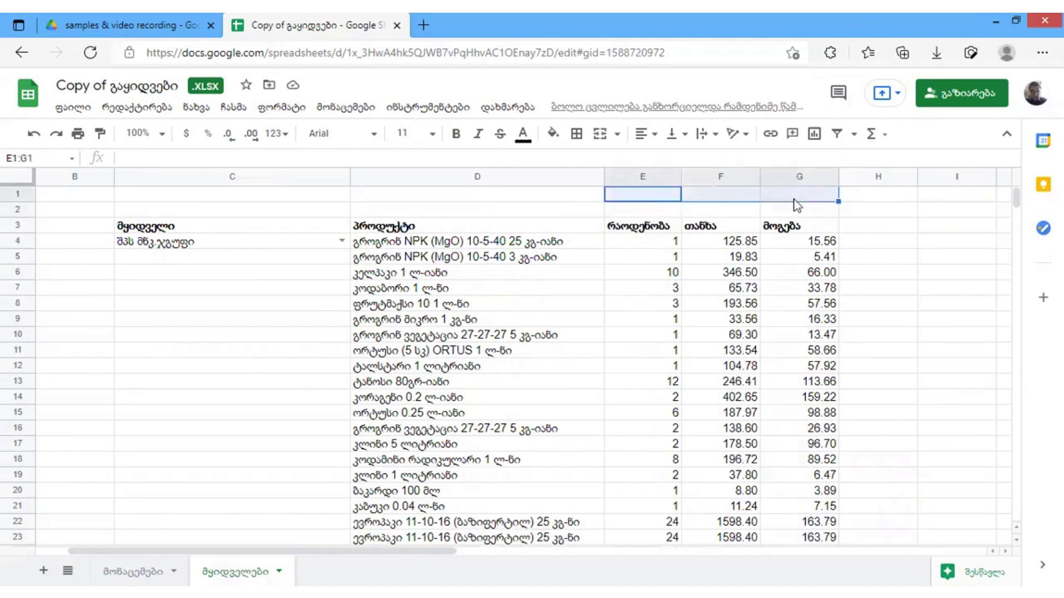
pyautogui.click(607, 139)
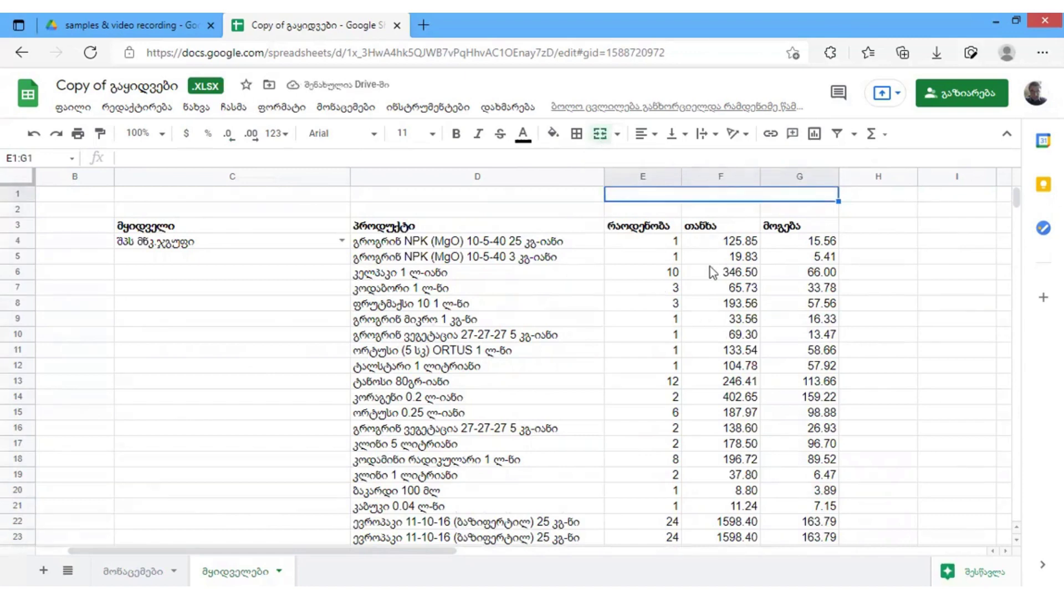
# Enter the heading ჯამი in the merged cell E1:G1.
pyautogui.write('ა')
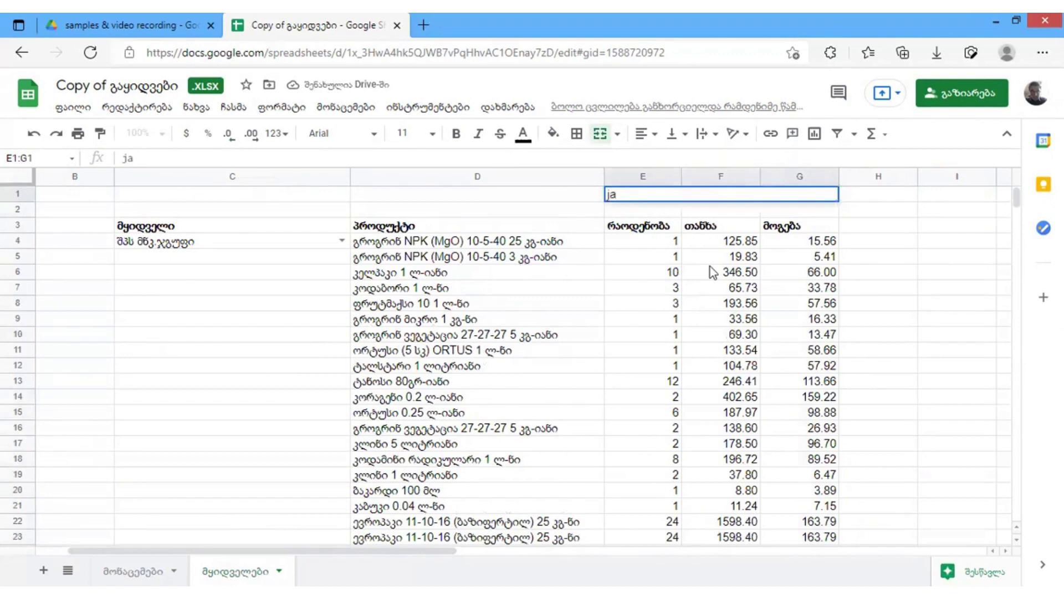
pyautogui.press('BackSpace')
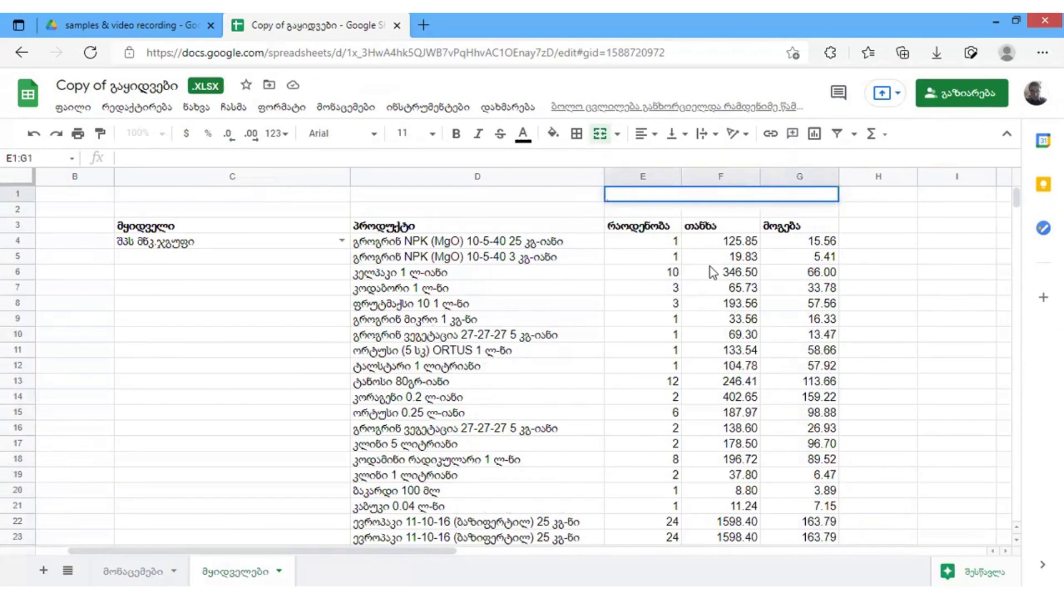
pyautogui.write('ჯამი')
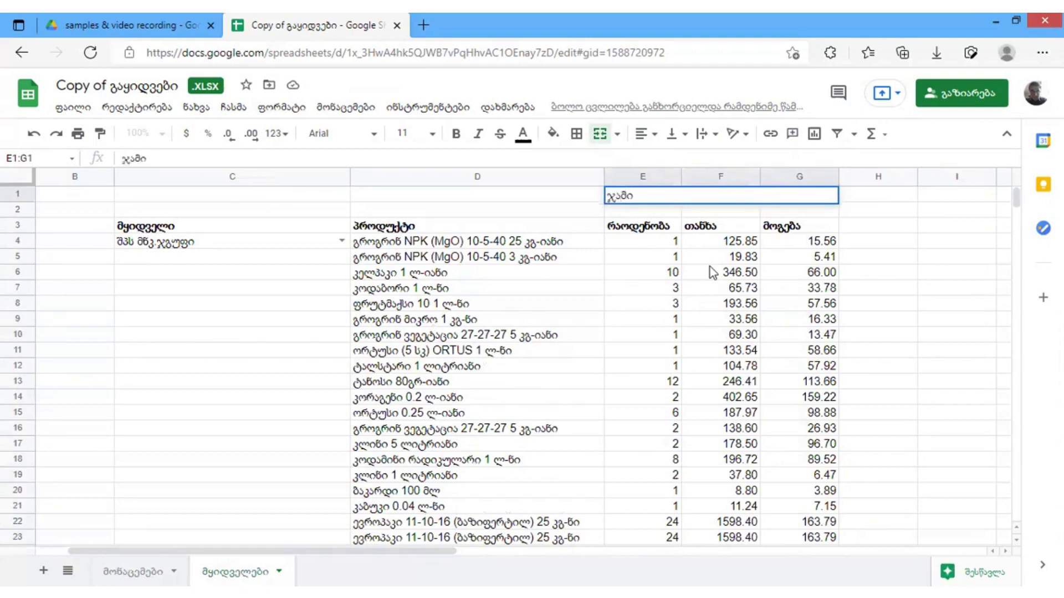
pyautogui.press('Return')
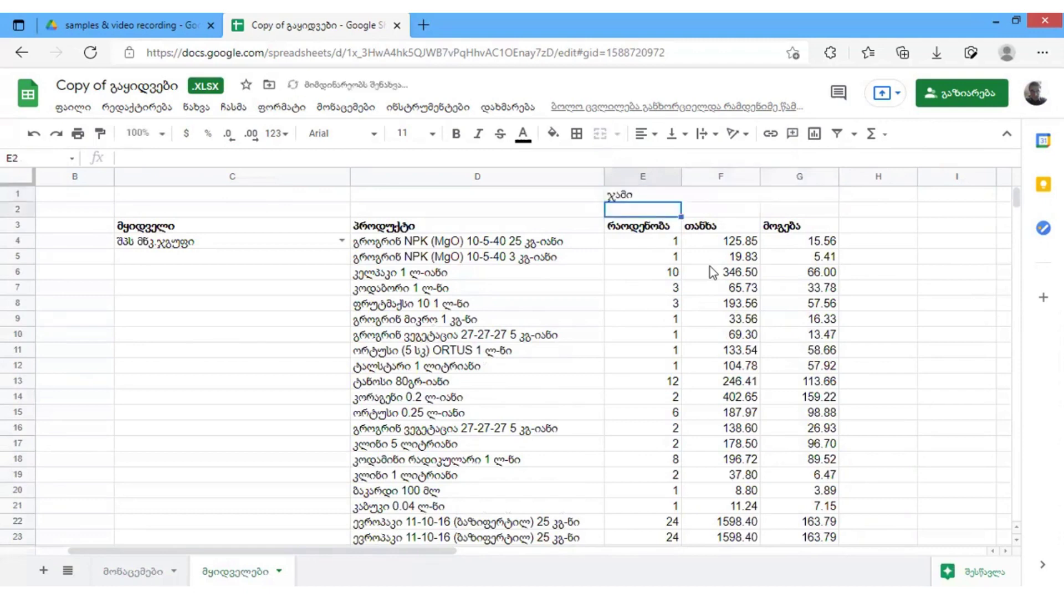
# Center the ჯამი heading in E1:G1 and make it bold.
pyautogui.click(683, 198)
pyautogui.click(655, 137)
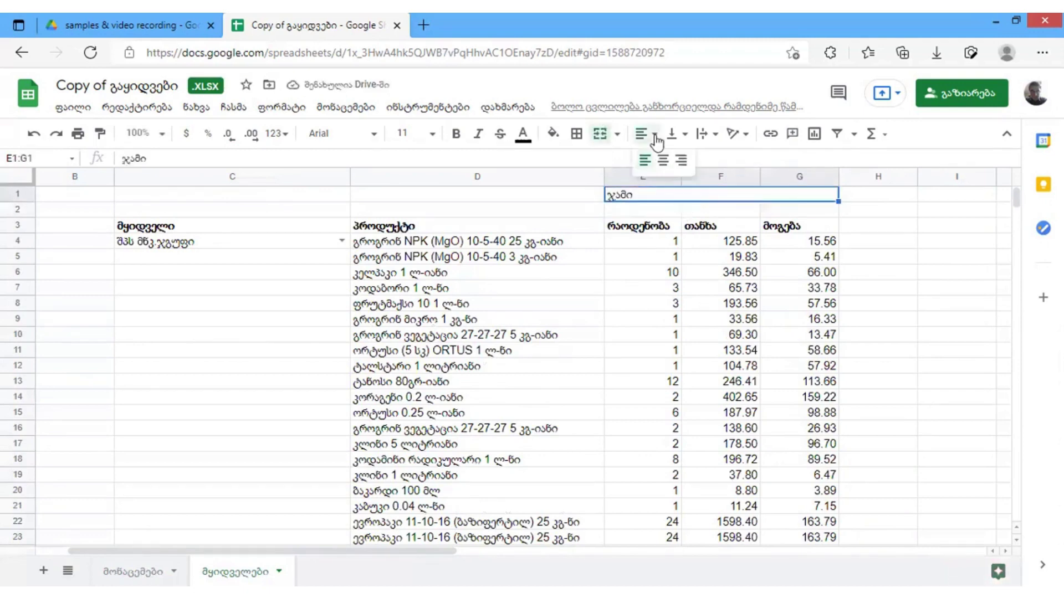
pyautogui.click(663, 161)
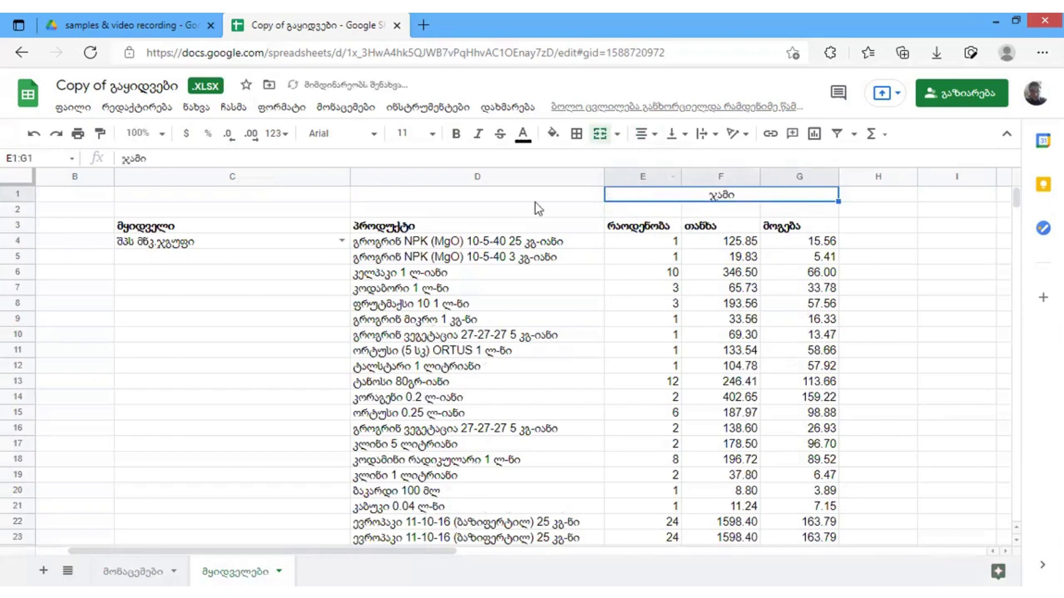
pyautogui.click(457, 134)
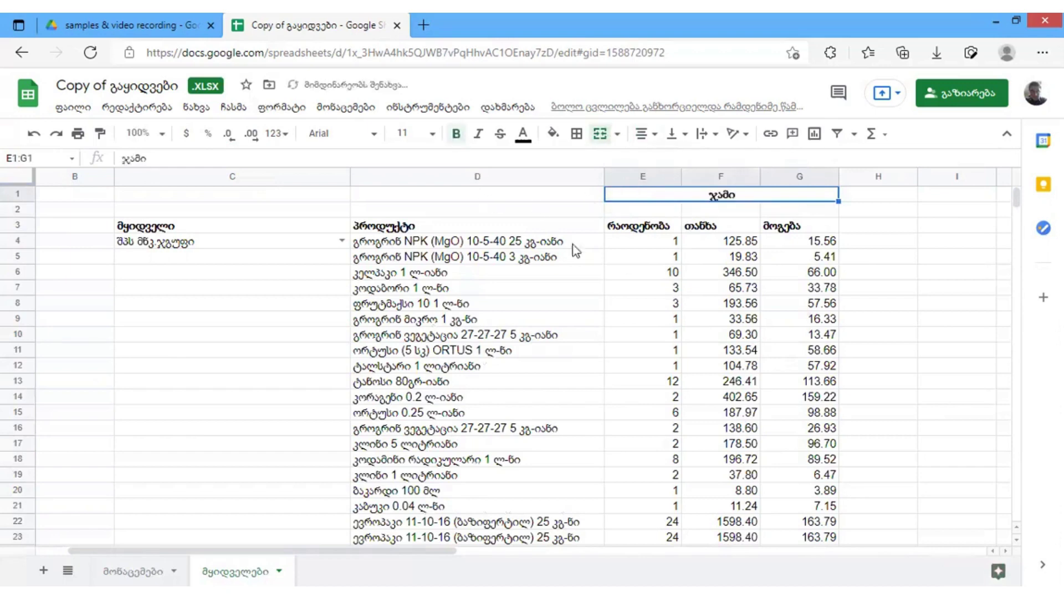
# Enter =SUM(E4:E62) in E2 to total the რაოდენობა column, leaving room for longer customer lists.
pyautogui.click(637, 214)
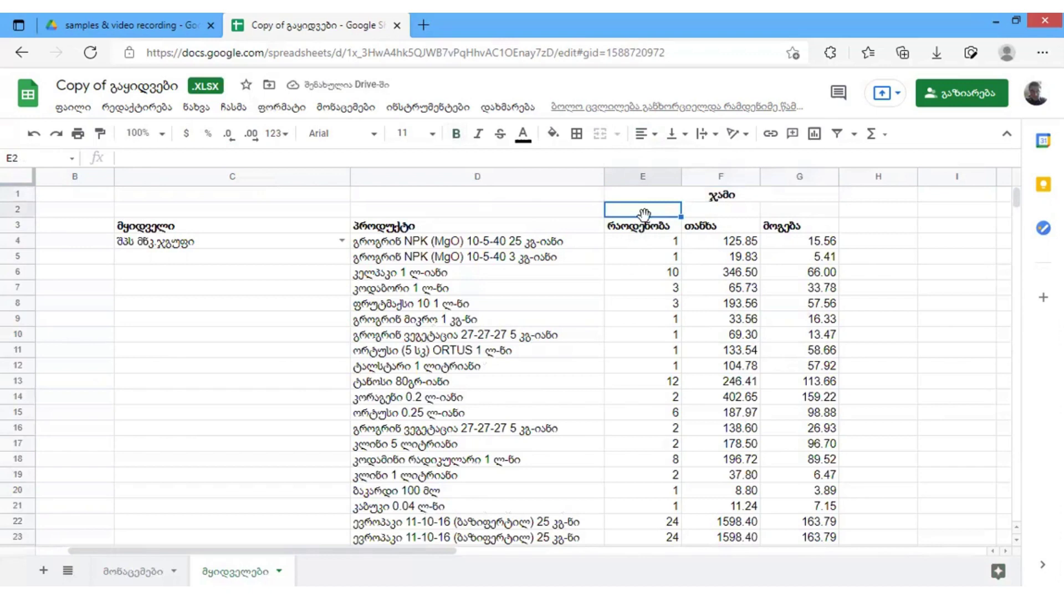
pyautogui.click(735, 214)
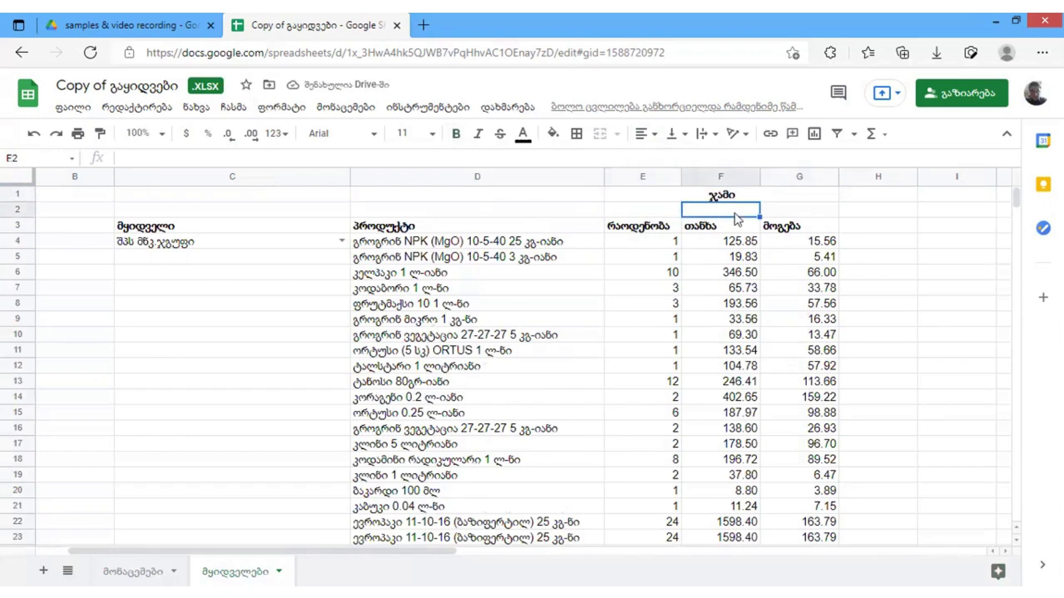
pyautogui.click(788, 213)
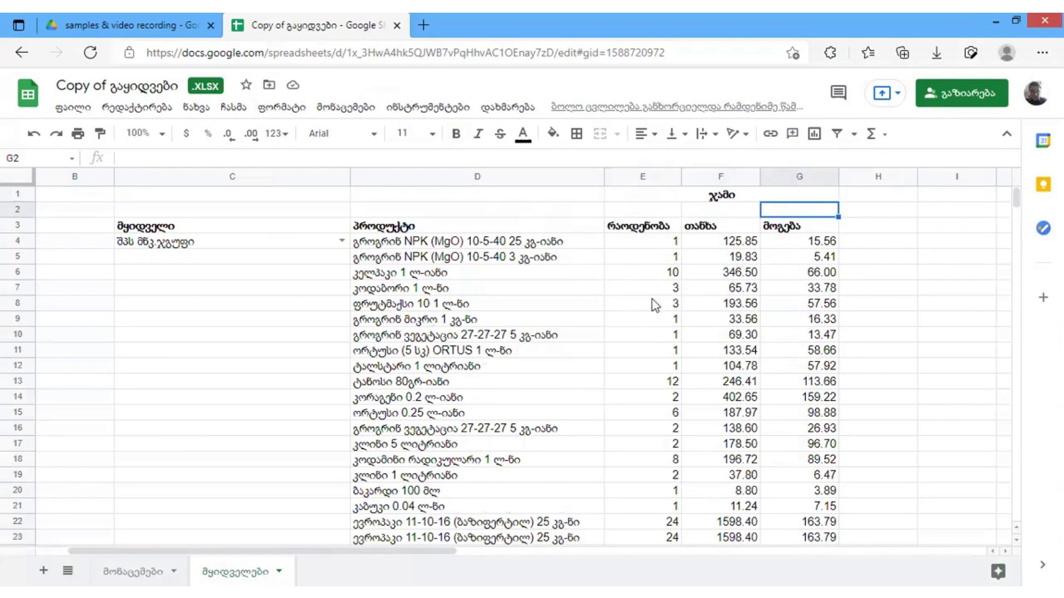
pyautogui.click(650, 206)
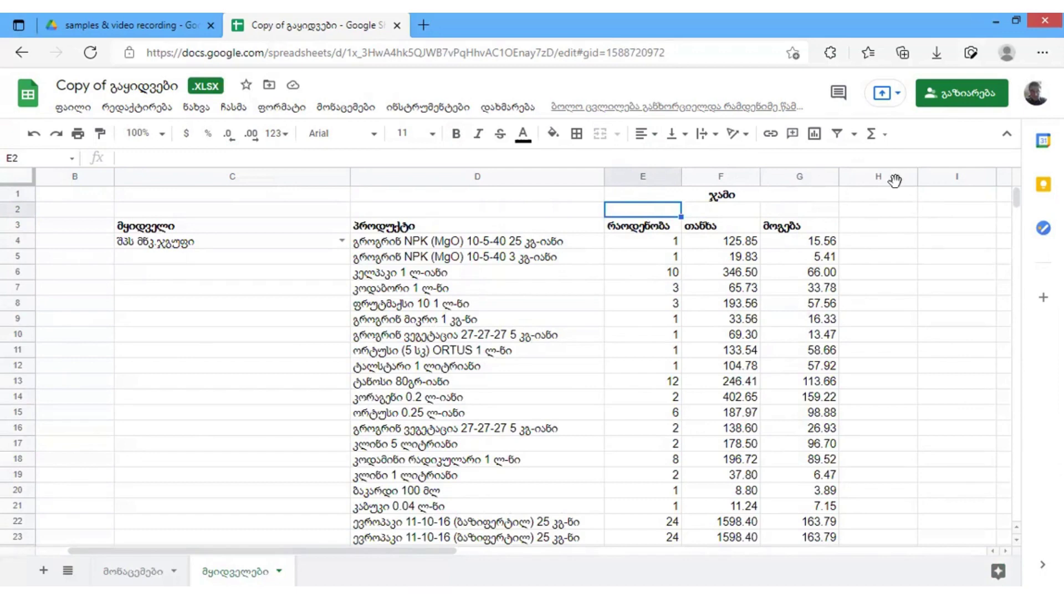
pyautogui.click(884, 134)
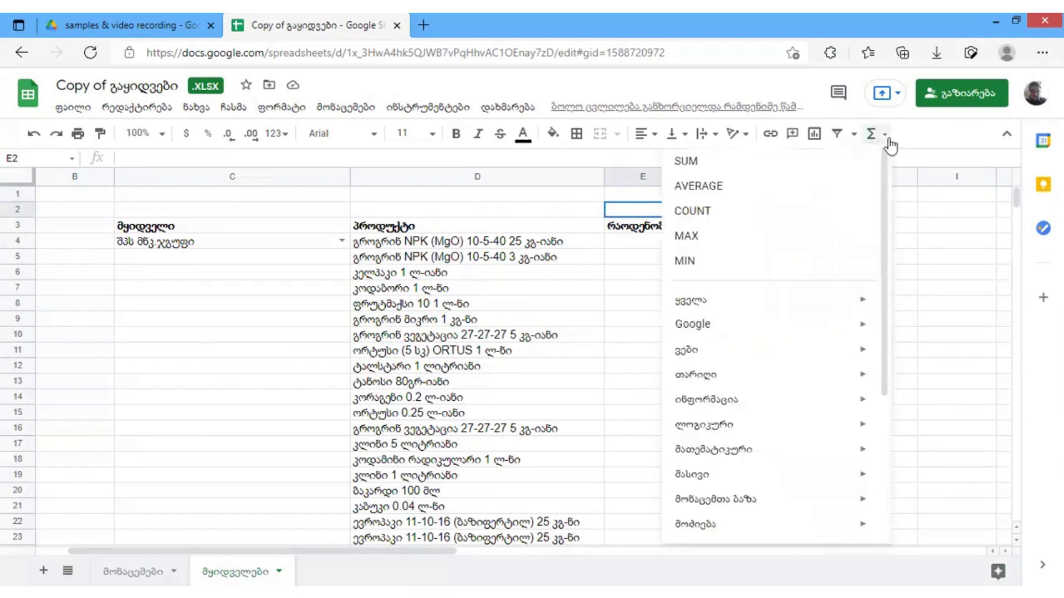
pyautogui.click(747, 162)
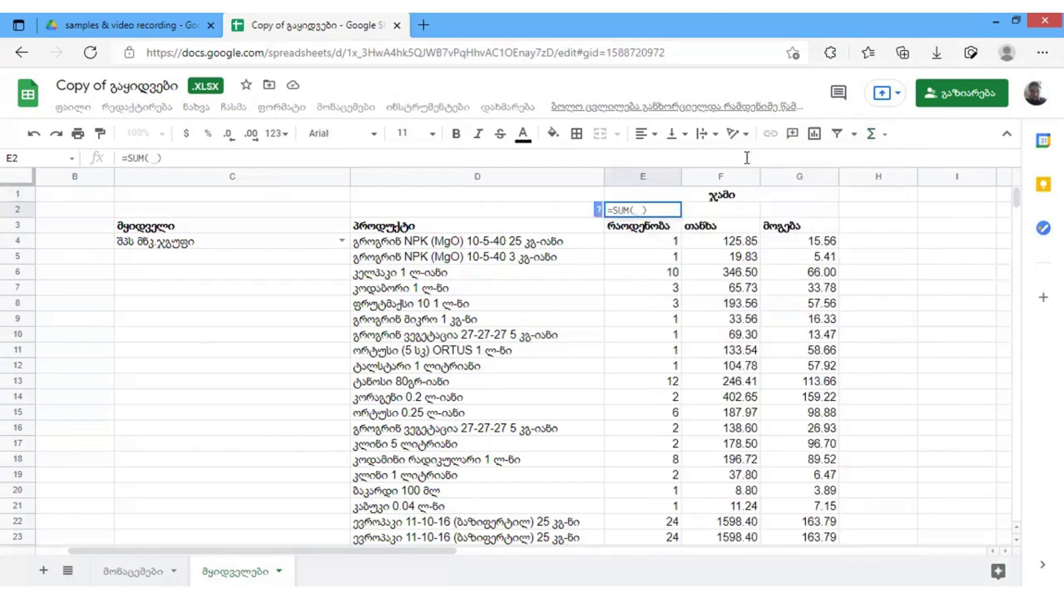
pyautogui.click(643, 248)
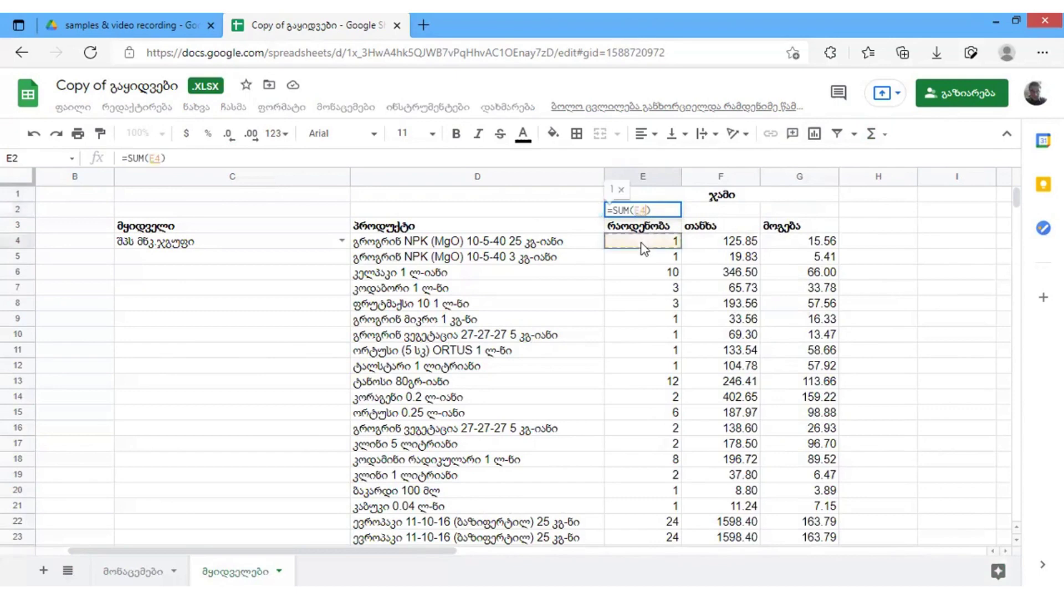
pyautogui.moveTo(643, 249); pyautogui.dragTo(645, 558)
pyautogui.moveTo(646, 550); pyautogui.dragTo(646, 541)
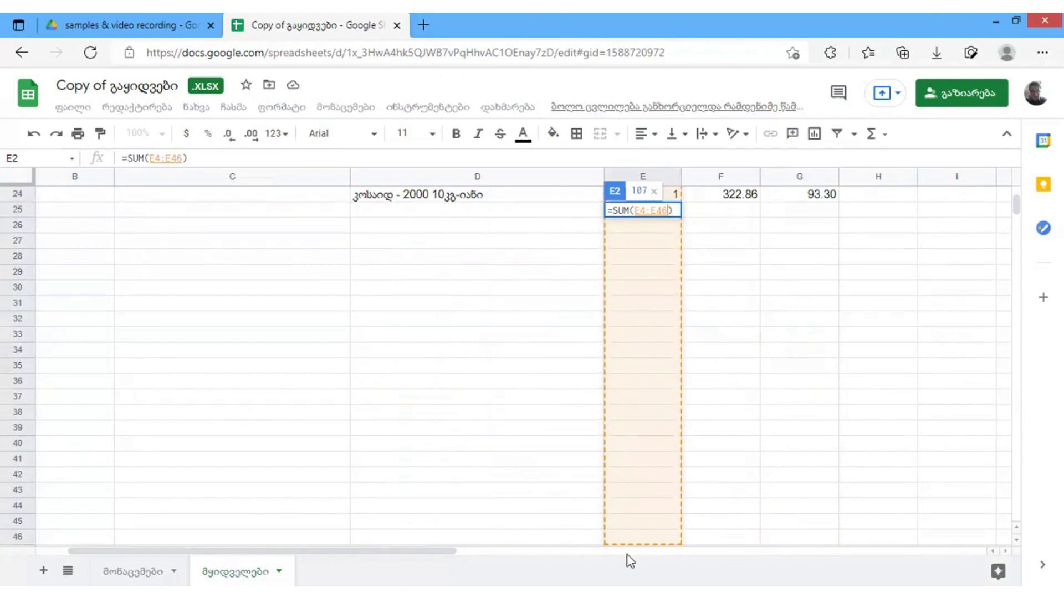
pyautogui.moveTo(628, 555); pyautogui.dragTo(637, 477)
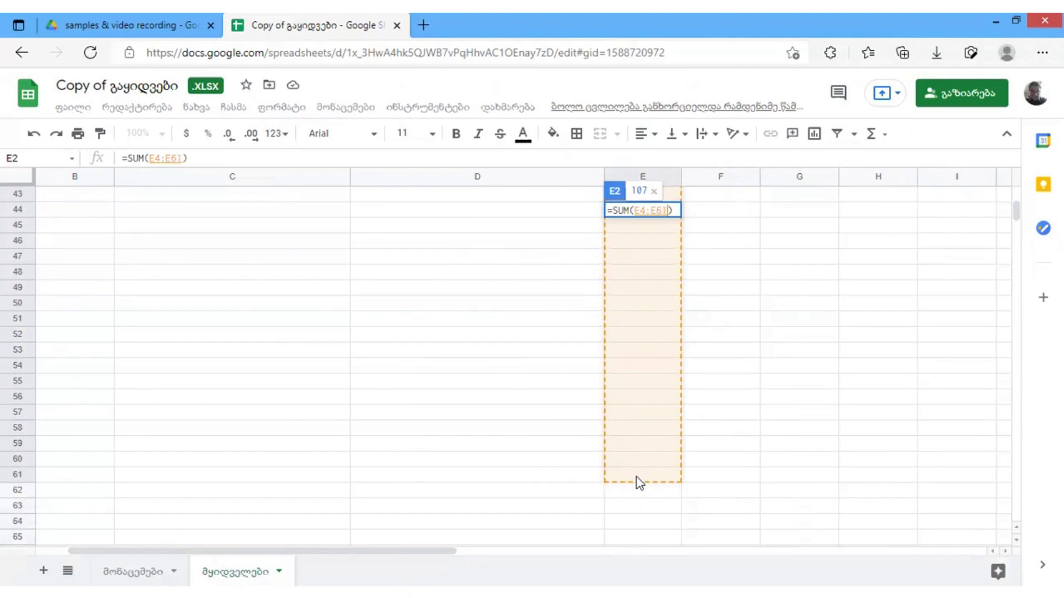
pyautogui.moveTo(637, 477)
pyautogui.mouseDown()
pyautogui.moveTo(651, 447)
pyautogui.moveTo(644, 487)
pyautogui.mouseUp()
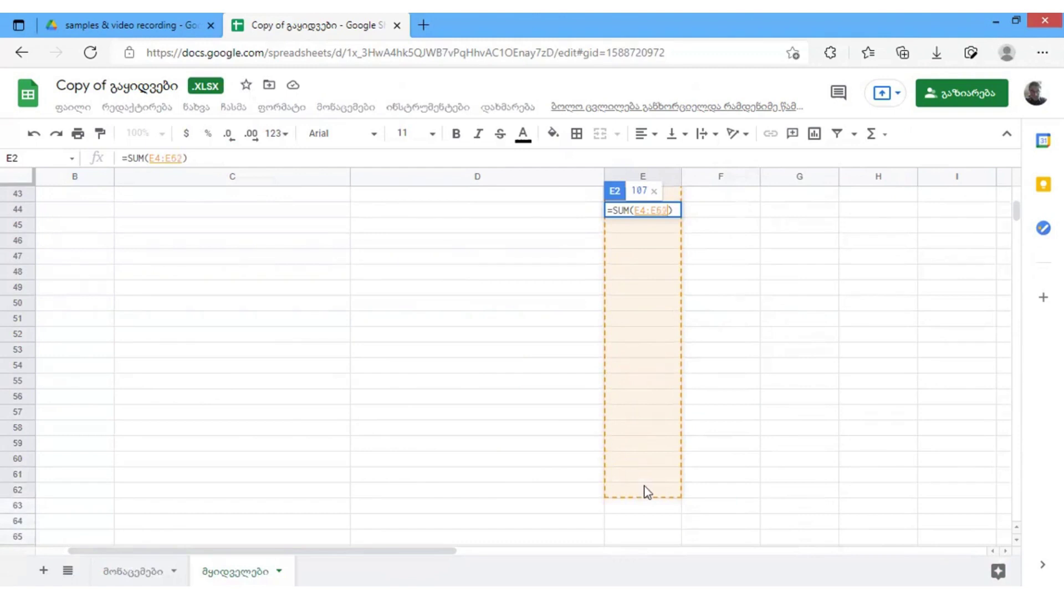
pyautogui.moveTo(647, 492); pyautogui.dragTo(653, 493)
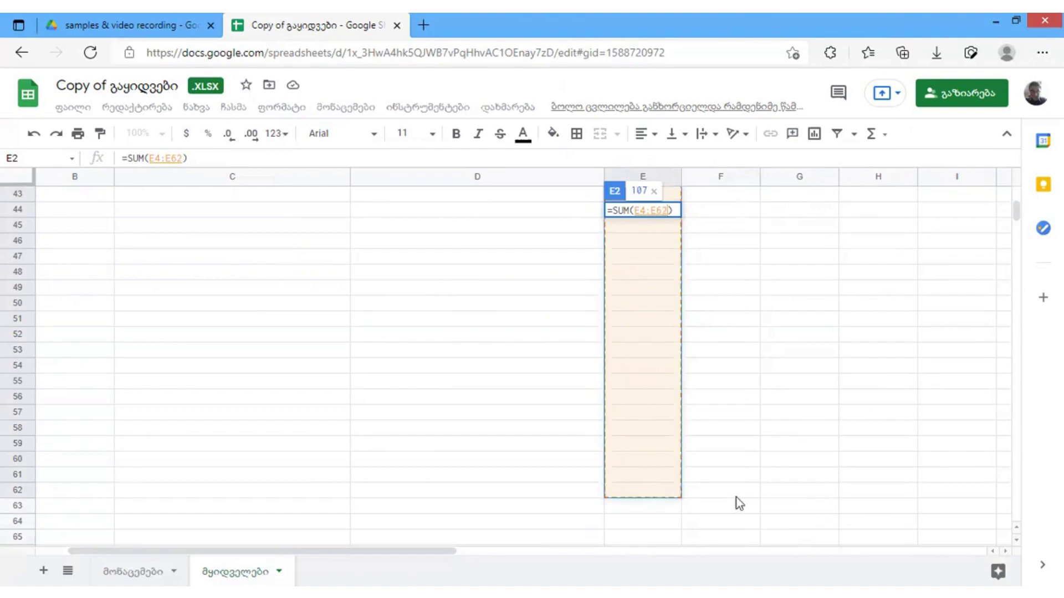
pyautogui.press('Return')
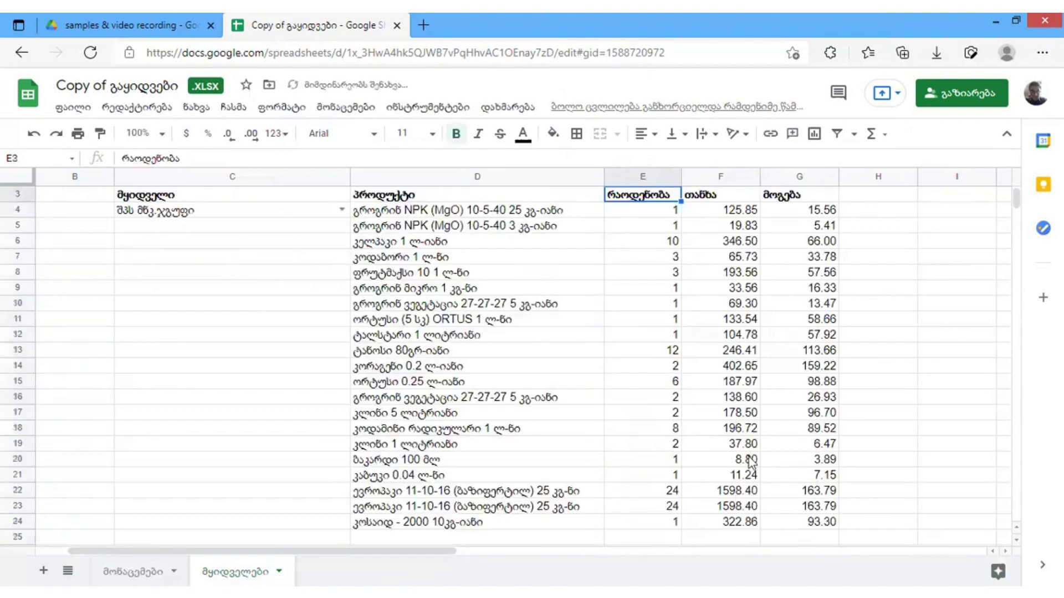
pyautogui.press('Up')
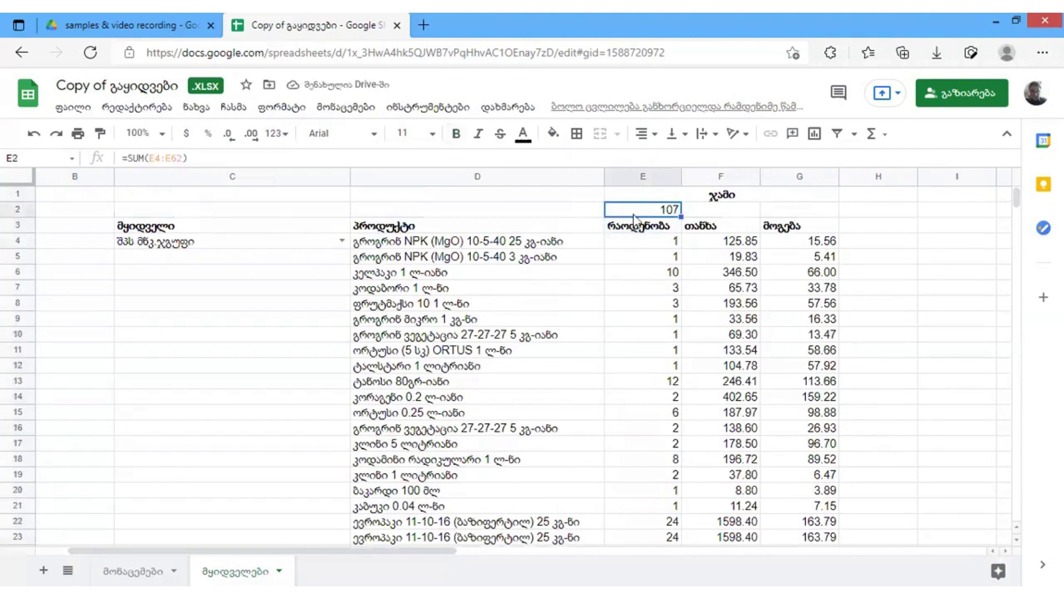
# Check the sum of the quantities in E4:E24 against the total in E2.
pyautogui.click(631, 248)
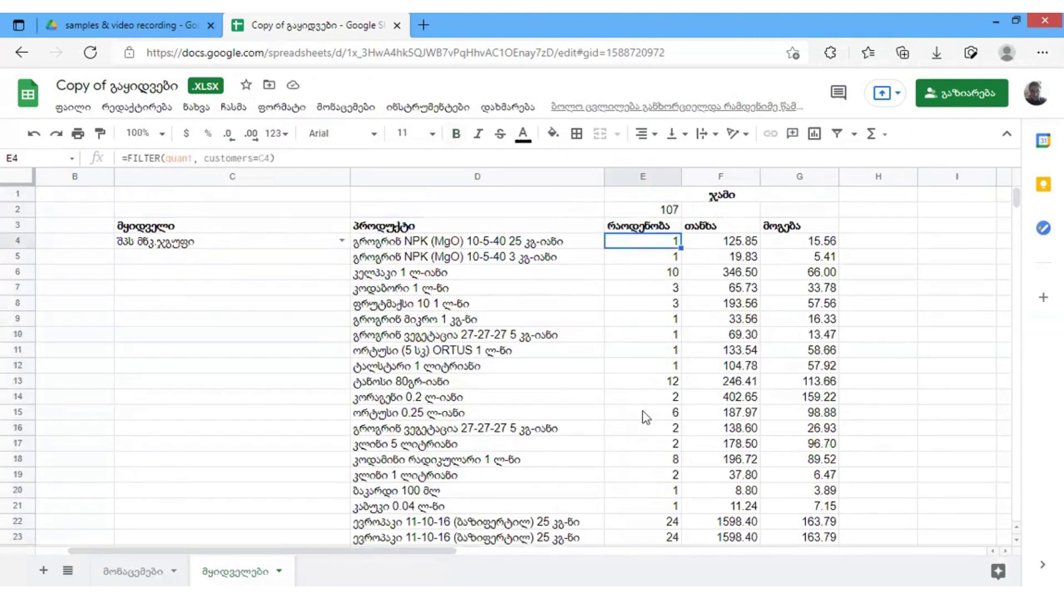
pyautogui.scroll(-1, 666, 499)
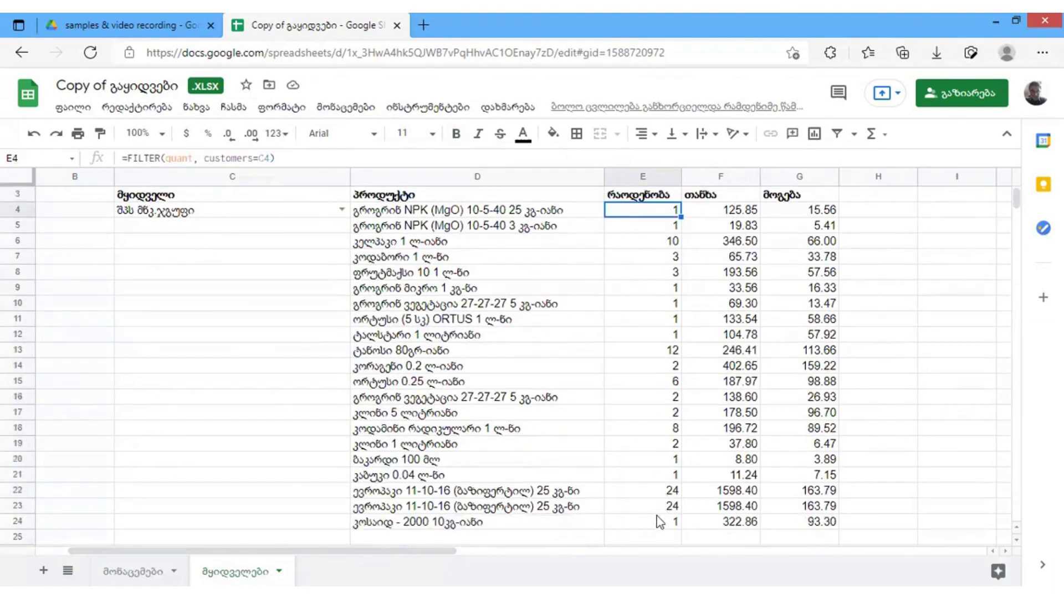
pyautogui.keyDown('shift'); pyautogui.click(660, 521); pyautogui.keyUp('shift')
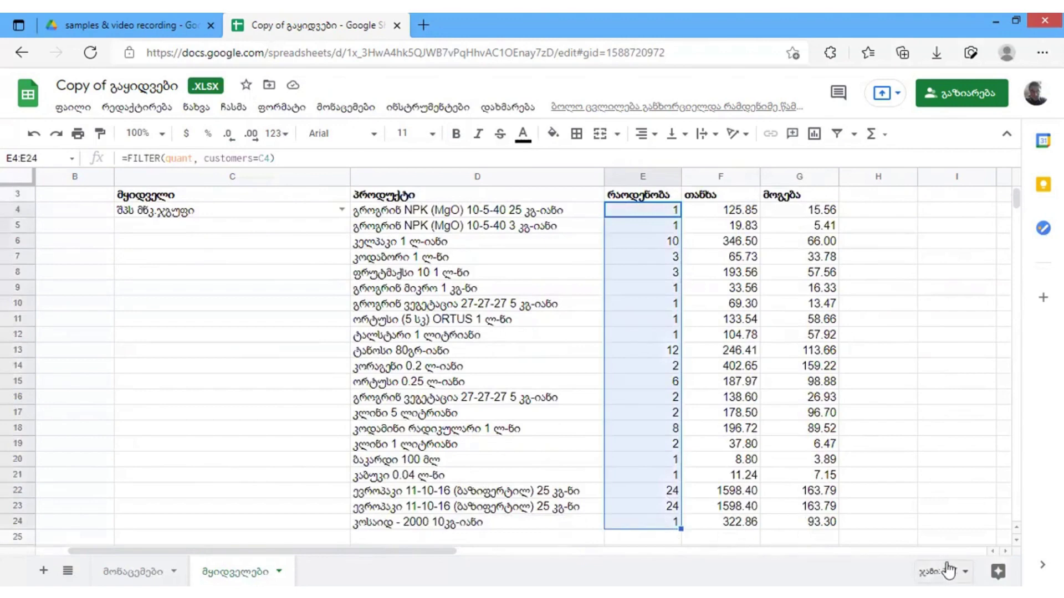
pyautogui.scroll(1, 909, 521)
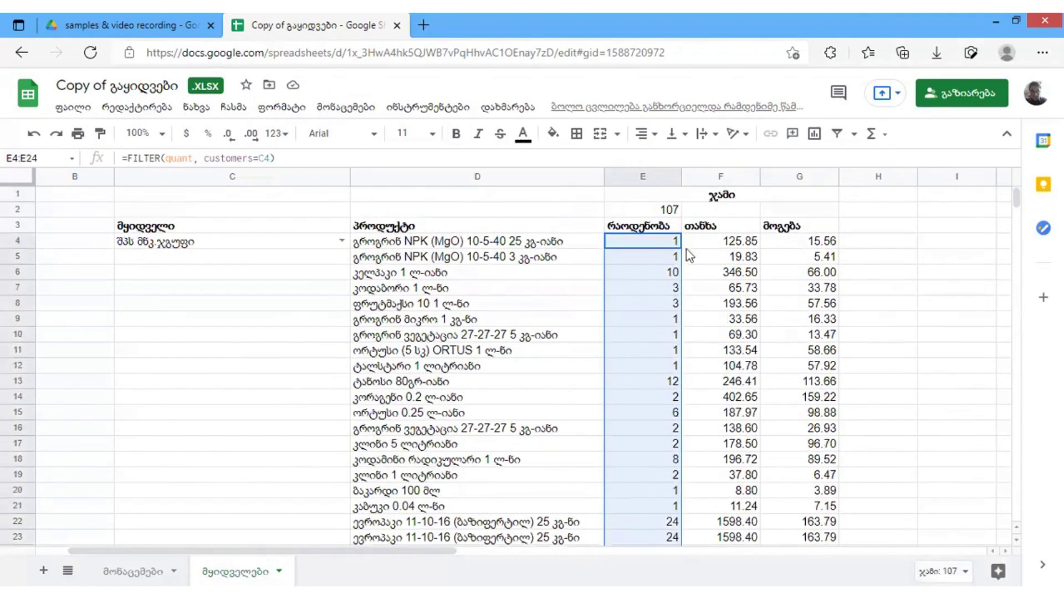
# Copy the SUM formula from E2 across to F2:G2 to total the თანხა and მოგება columns.
pyautogui.click(640, 210)
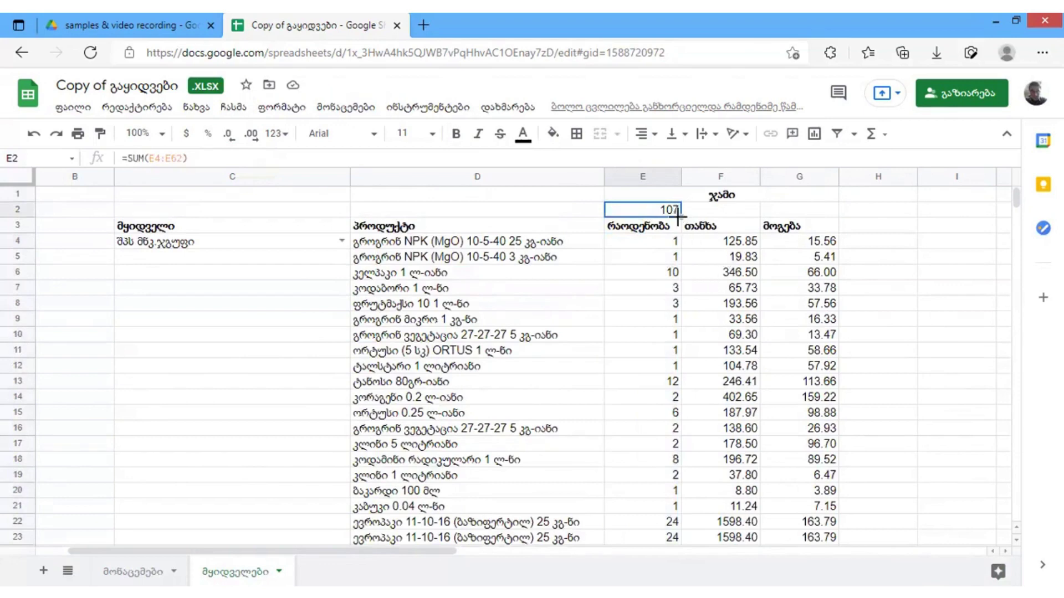
pyautogui.moveTo(677, 215); pyautogui.dragTo(777, 213)
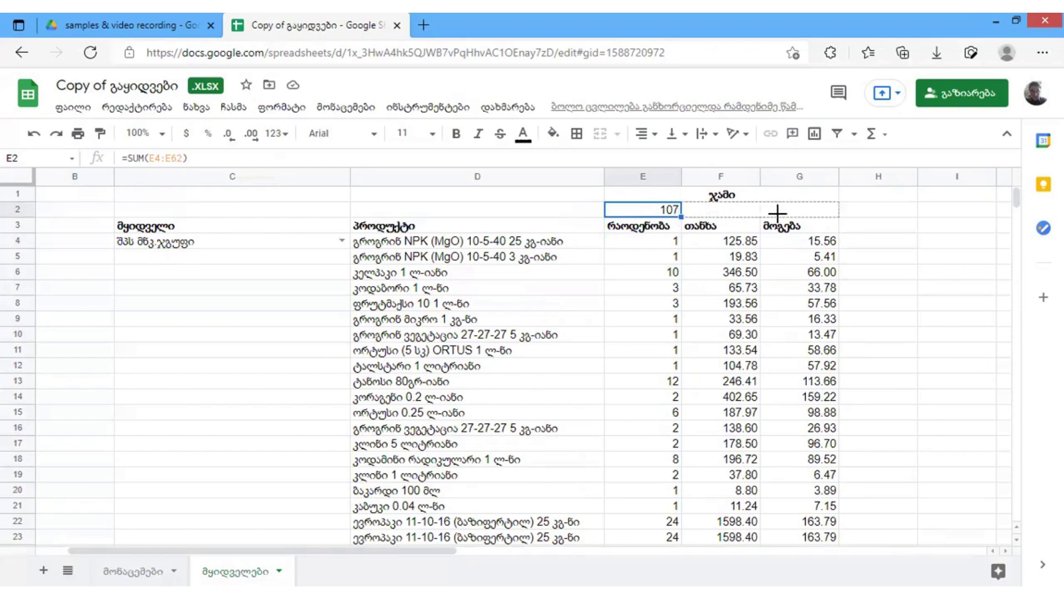
pyautogui.moveTo(777, 213); pyautogui.dragTo(777, 214)
pyautogui.moveTo(822, 279); pyautogui.dragTo(822, 279)
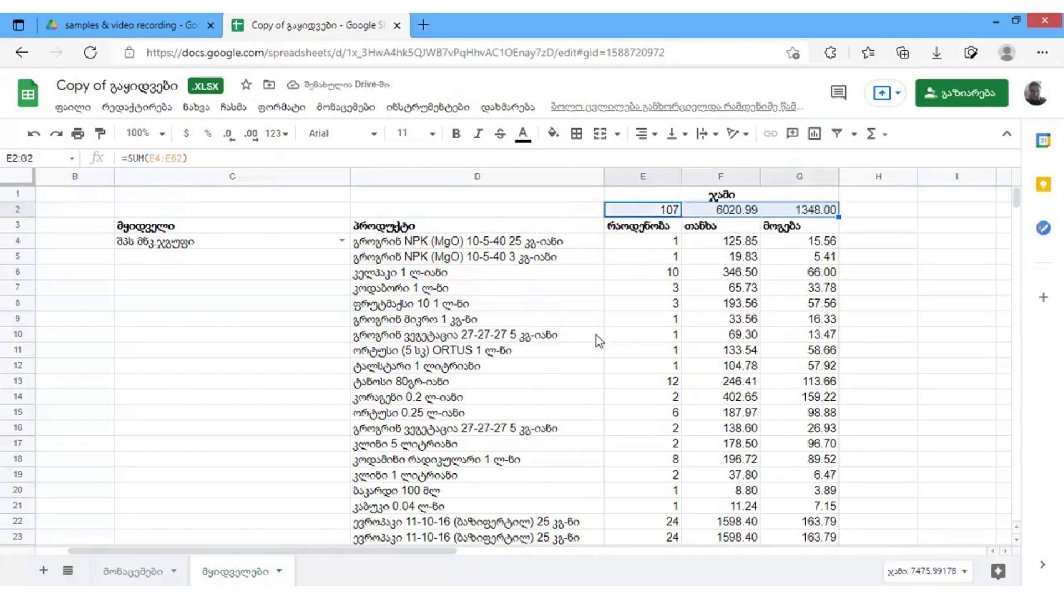
pyautogui.press('Up')
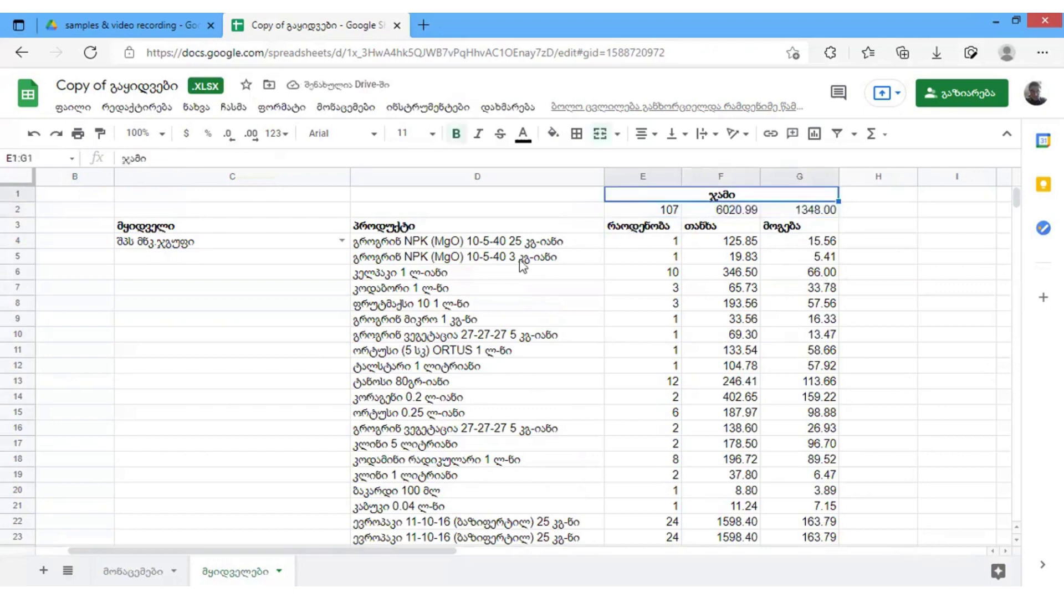
pyautogui.click(626, 207)
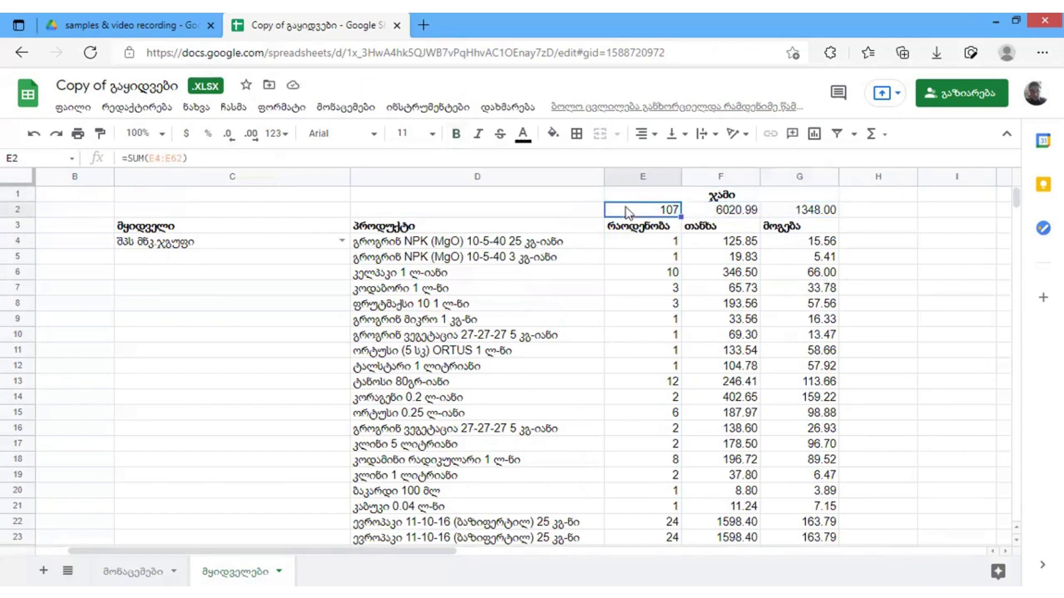
# Format the totals in E2:G2 as bold white text on a dark green fill.
pyautogui.keyDown('shift'); pyautogui.click(820, 213); pyautogui.keyUp('shift')
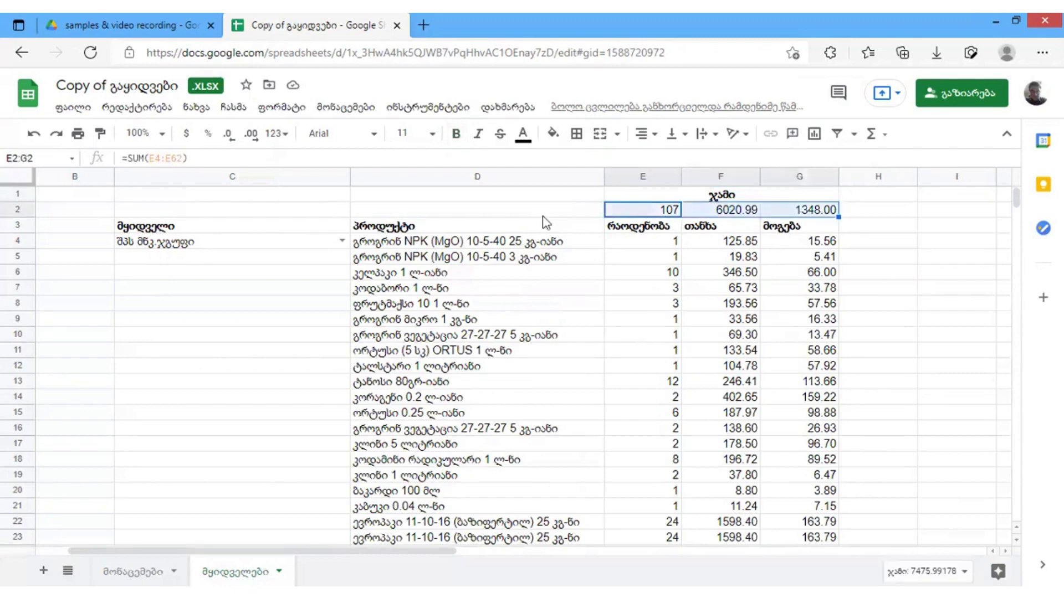
pyautogui.click(457, 143)
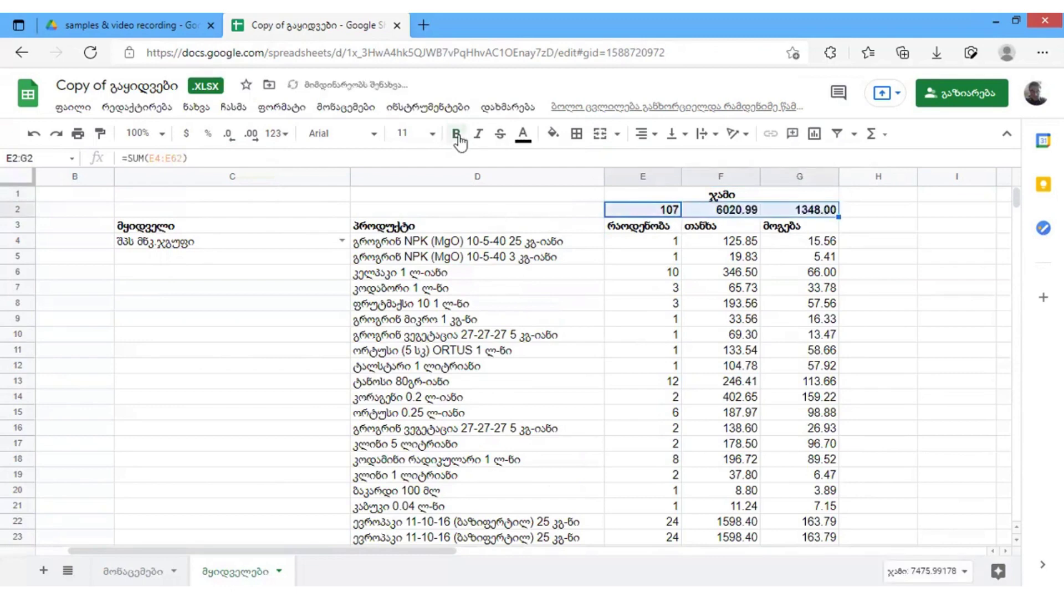
pyautogui.click(555, 139)
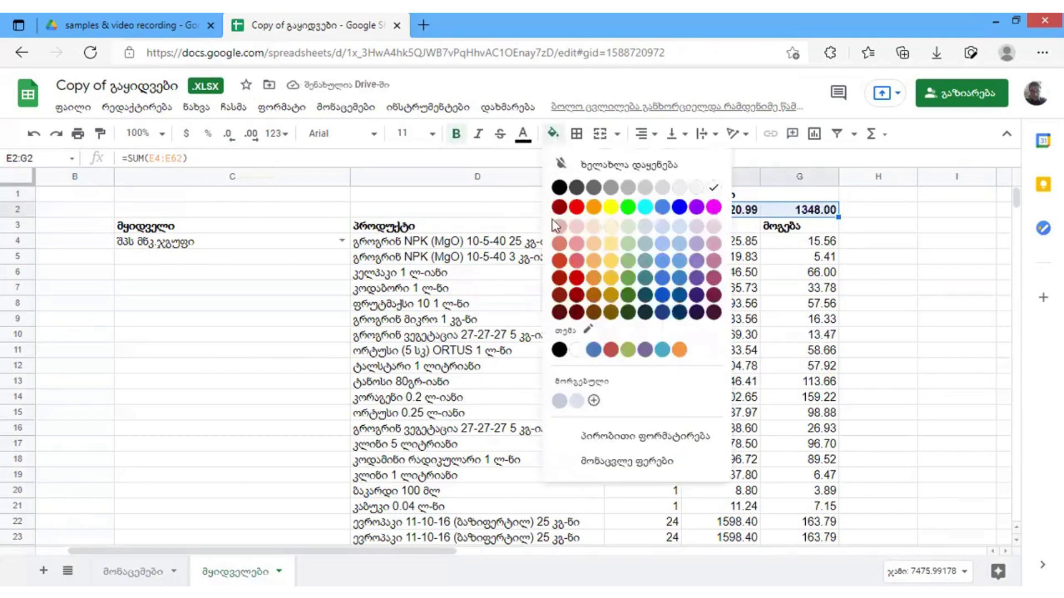
pyautogui.click(629, 311)
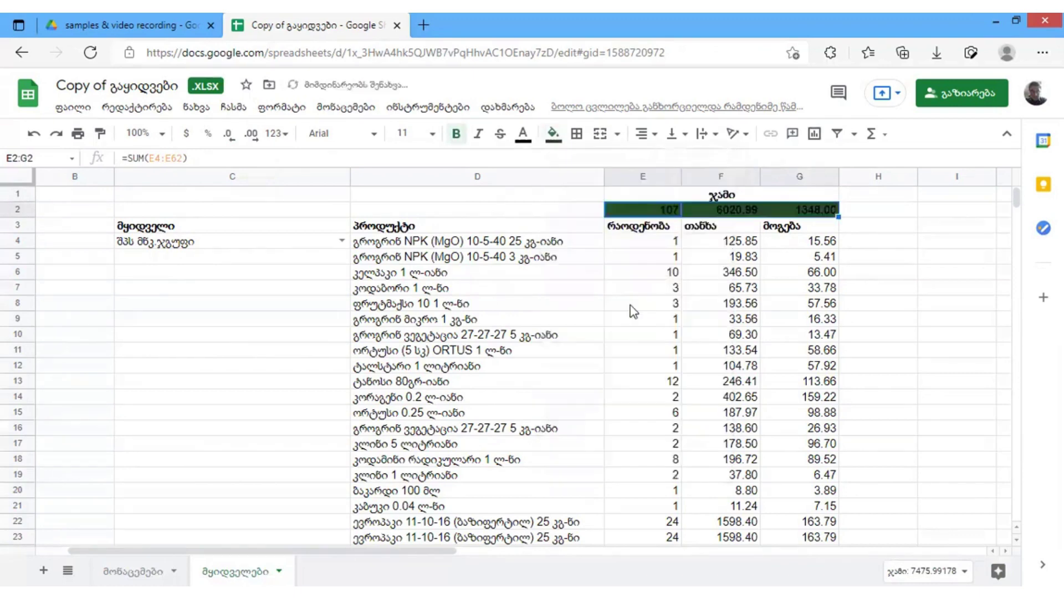
pyautogui.click(522, 135)
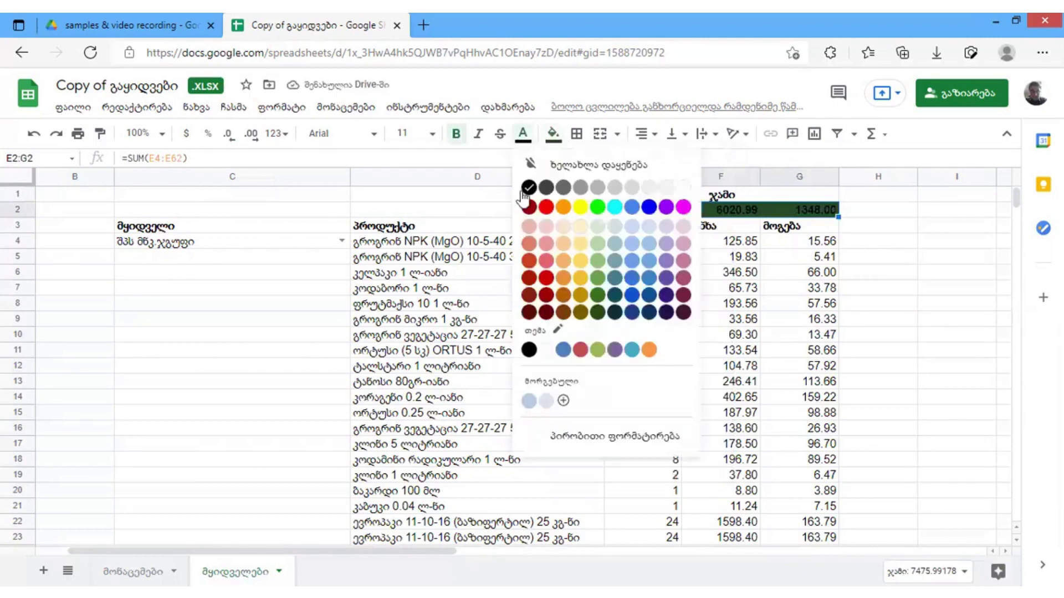
pyautogui.click(547, 354)
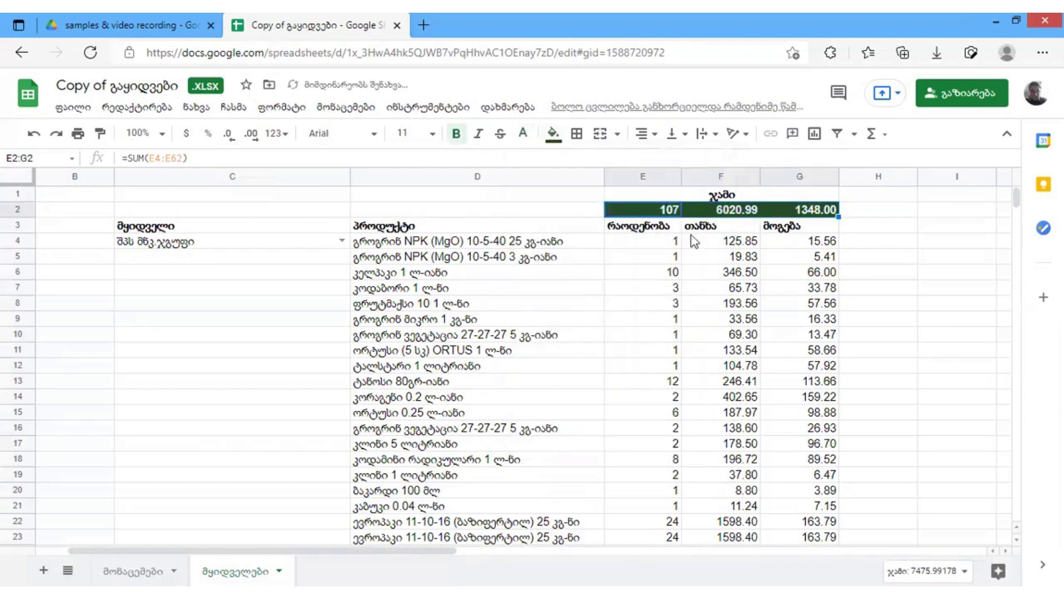
pyautogui.click(737, 288)
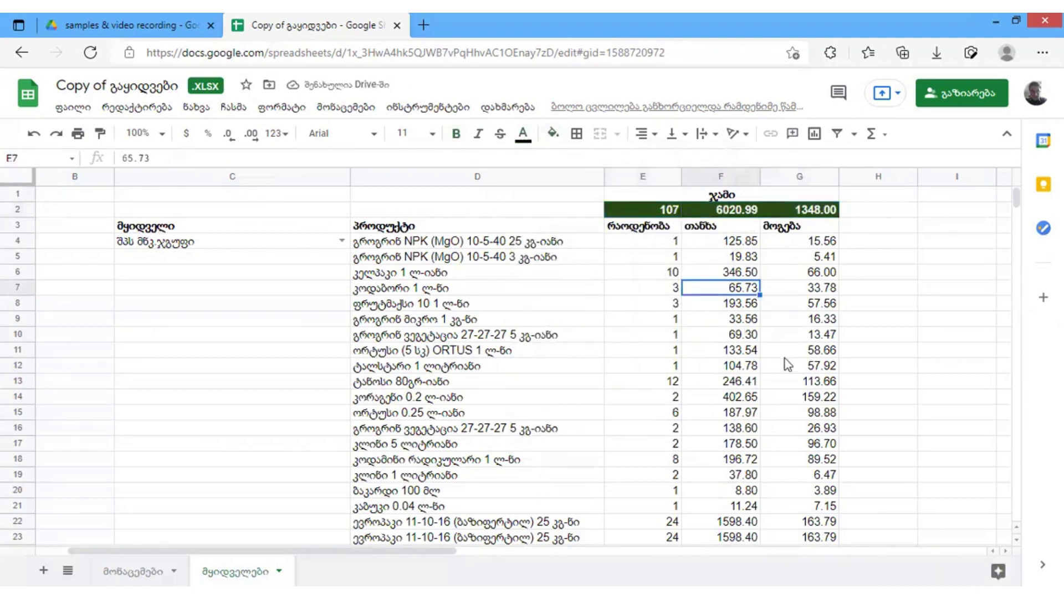
pyautogui.scroll(-2, 785, 359)
pyautogui.scroll(2, 785, 360)
pyautogui.scroll(1, 784, 361)
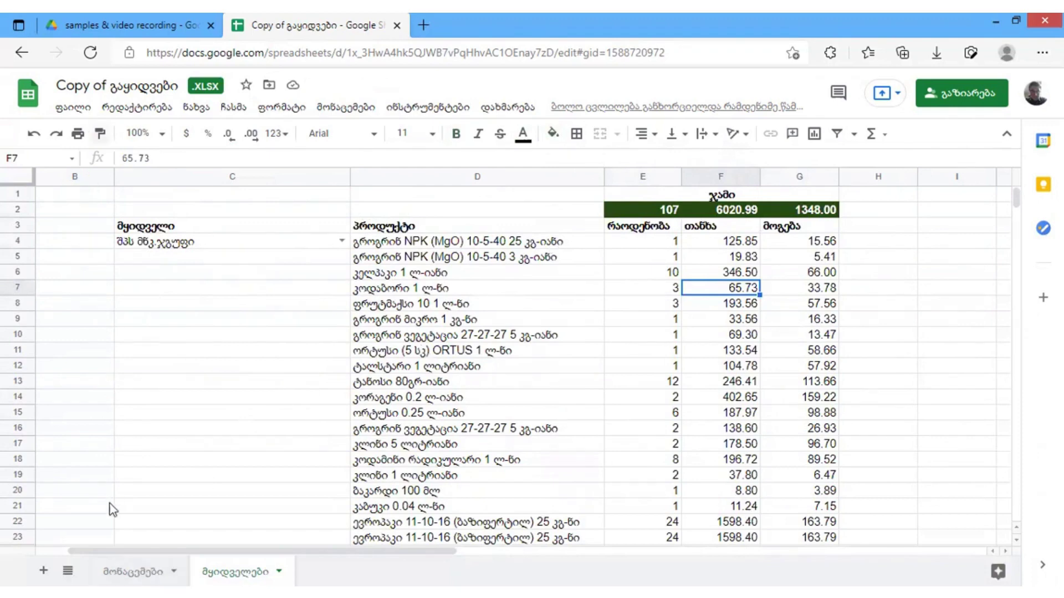
pyautogui.click(111, 571)
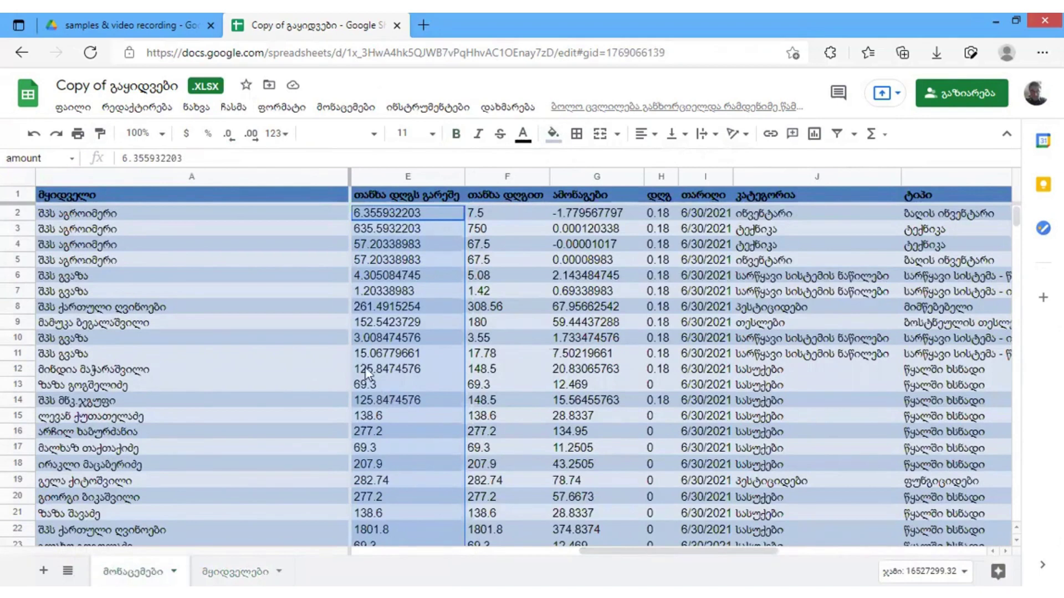
pyautogui.click(214, 570)
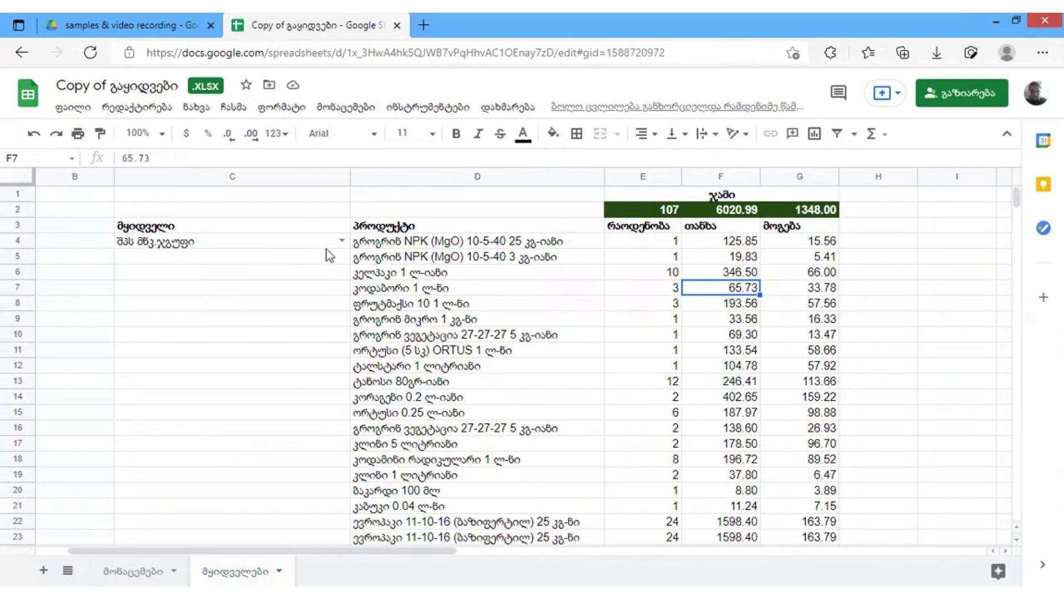
# Choose შპს აგრო მარტვილი as the customer in C4.
pyautogui.click(344, 239)
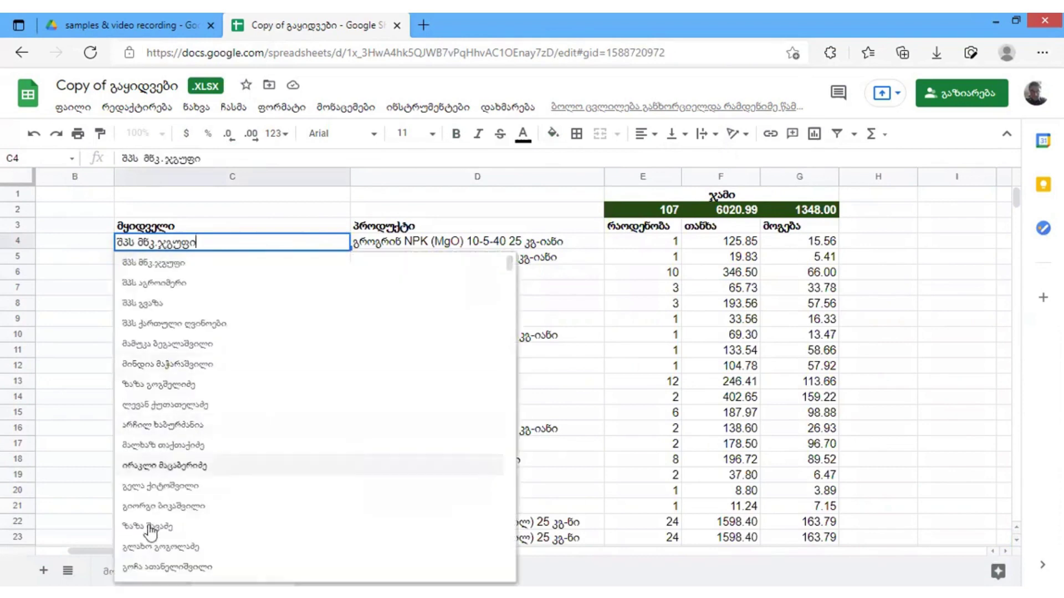
pyautogui.scroll(-5, 147, 551)
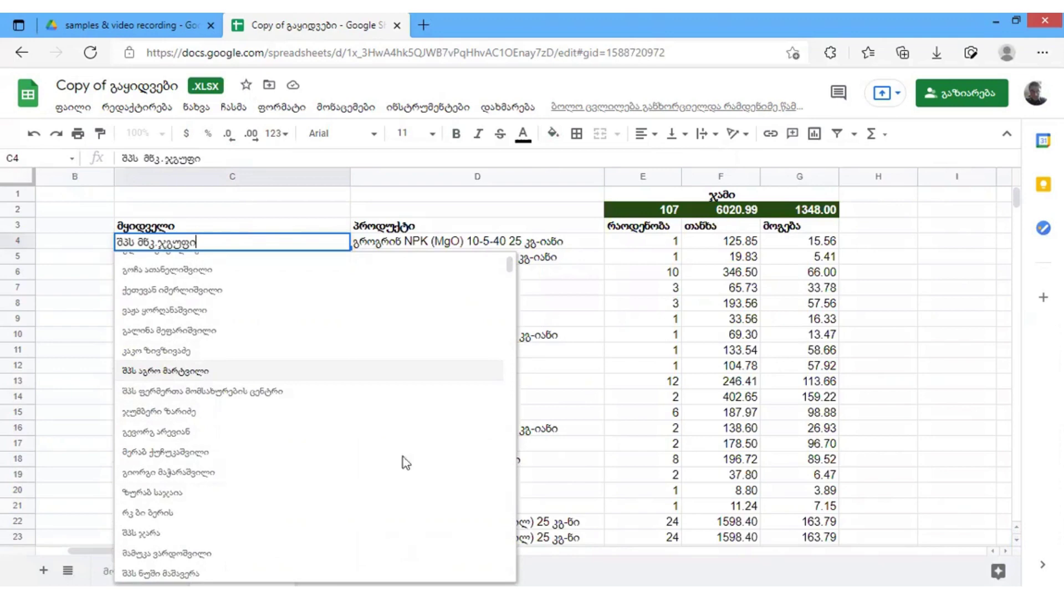
pyautogui.press('Return')
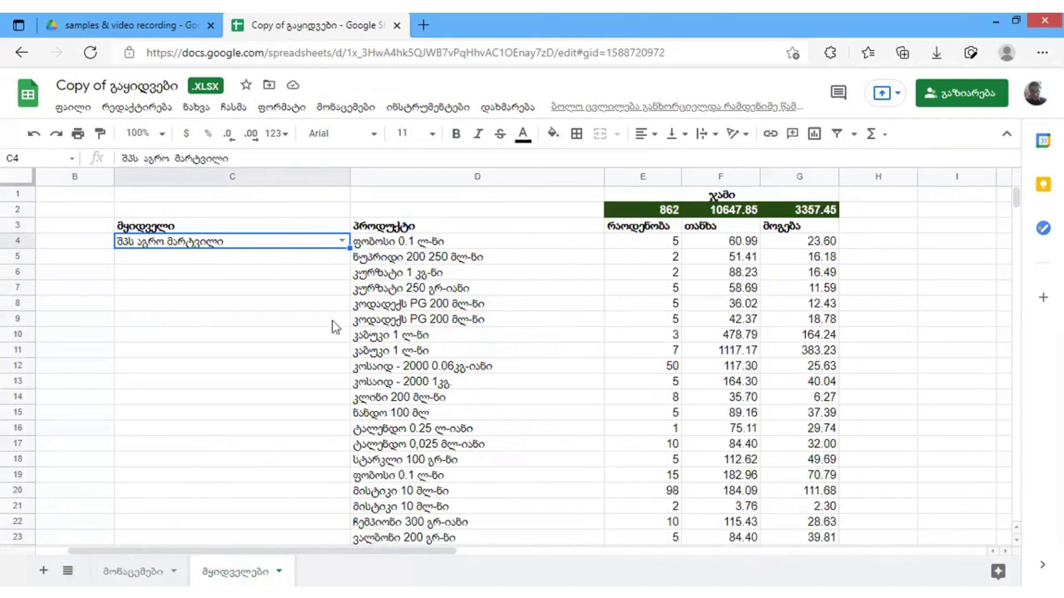
# Examine how far down the rows the selected customer's filtered product list extends, and return to the totals.
pyautogui.scroll(-2, 409, 265)
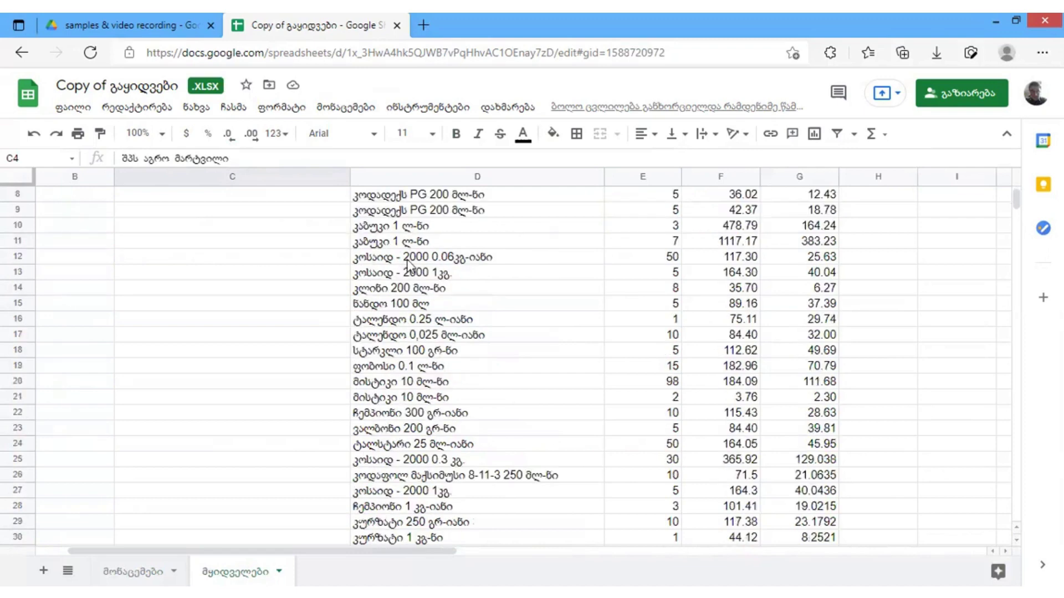
pyautogui.scroll(-2, 409, 265)
pyautogui.scroll(-8, 408, 264)
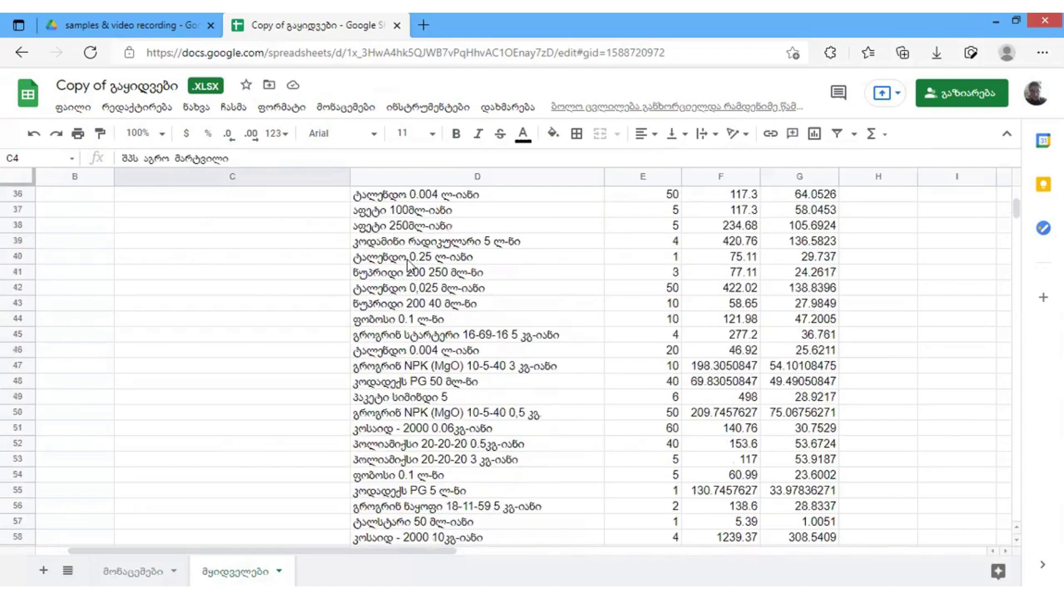
pyautogui.scroll(-6, 408, 265)
pyautogui.scroll(-2, 410, 268)
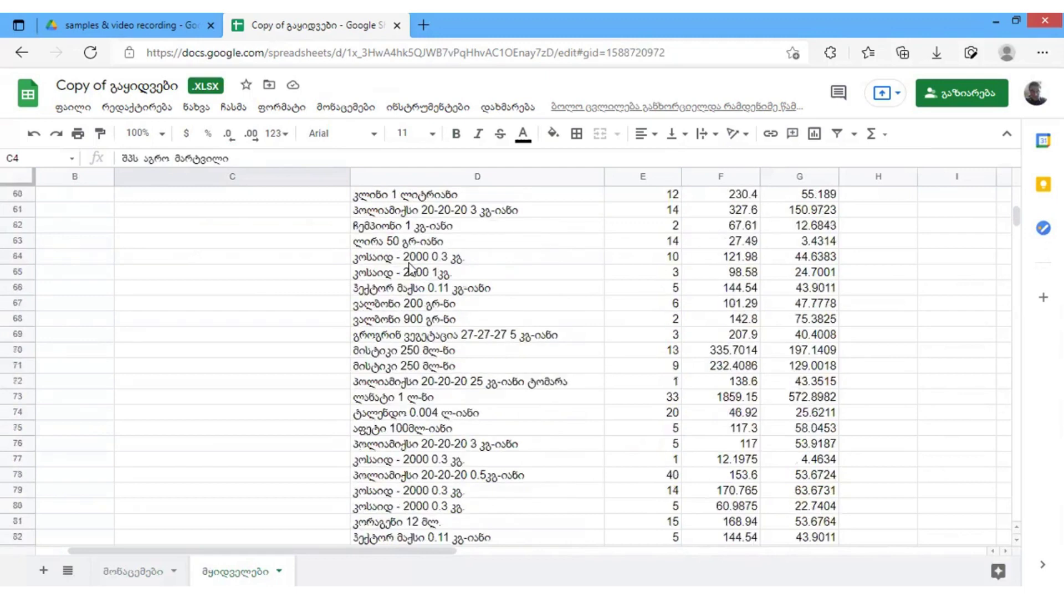
pyautogui.scroll(-6, 410, 269)
pyautogui.scroll(-3, 410, 269)
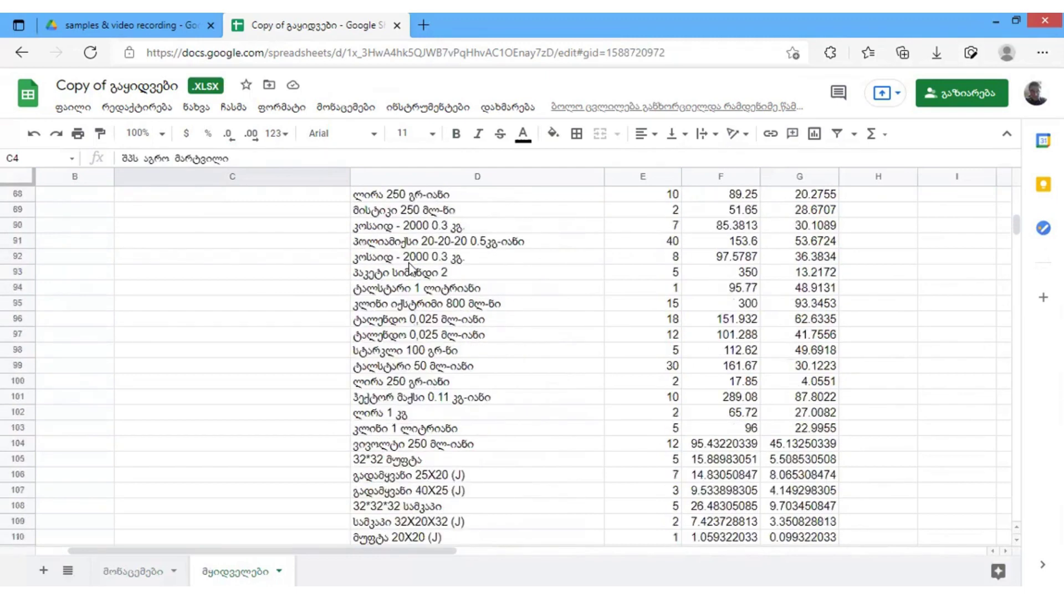
pyautogui.scroll(-7, 410, 269)
pyautogui.scroll(-7, 410, 269)
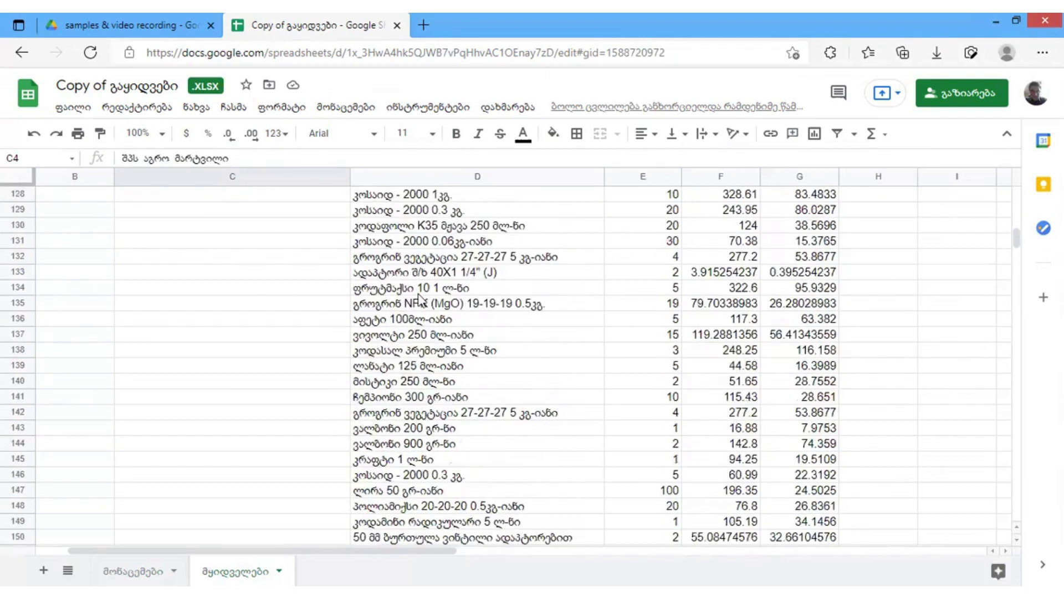
pyautogui.scroll(-10, 443, 310)
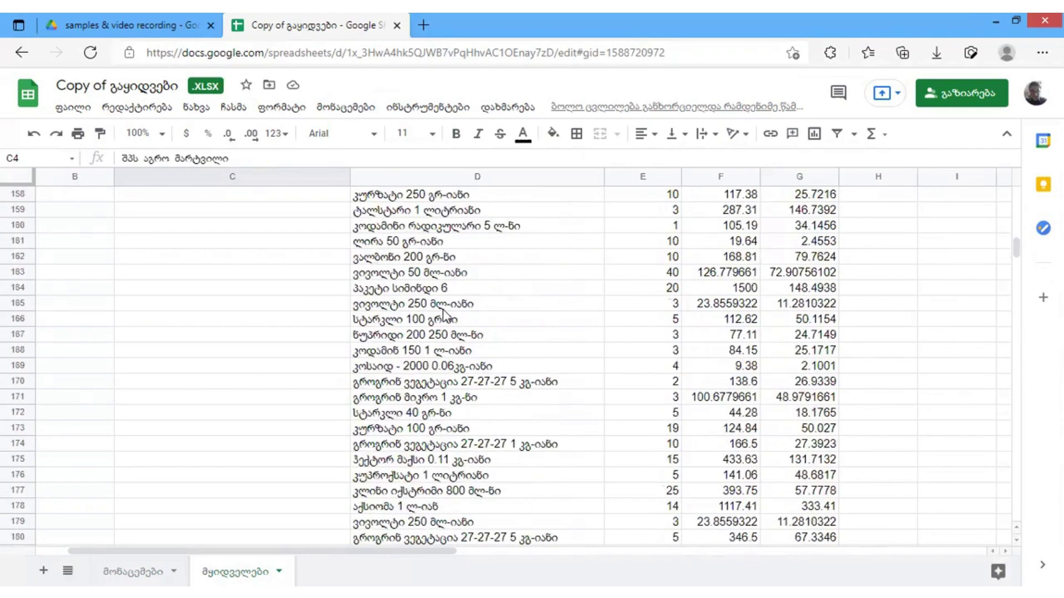
pyautogui.scroll(-10, 445, 315)
pyautogui.scroll(-13, 445, 320)
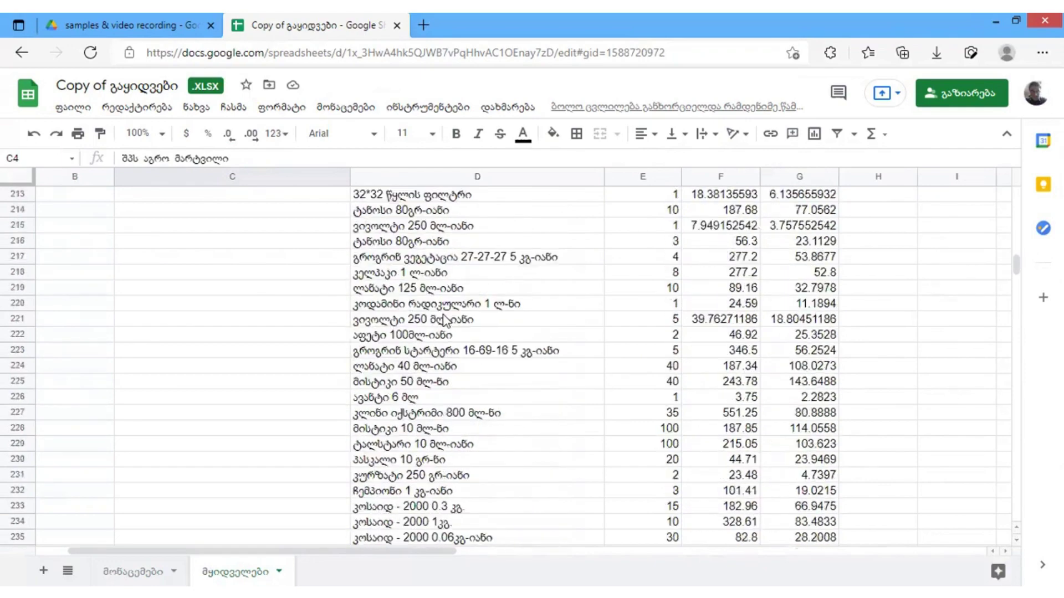
pyautogui.scroll(-8, 443, 320)
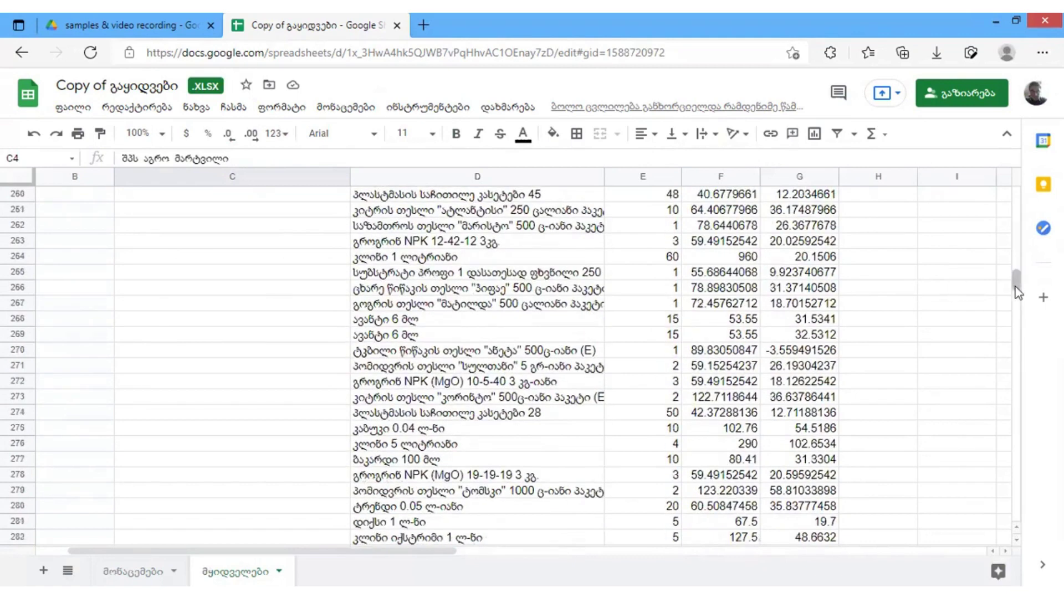
pyautogui.moveTo(1015, 284)
pyautogui.mouseDown()
pyautogui.moveTo(1003, 416)
pyautogui.moveTo(1021, 204)
pyautogui.moveTo(1008, 331)
pyautogui.moveTo(1017, 297)
pyautogui.mouseUp()
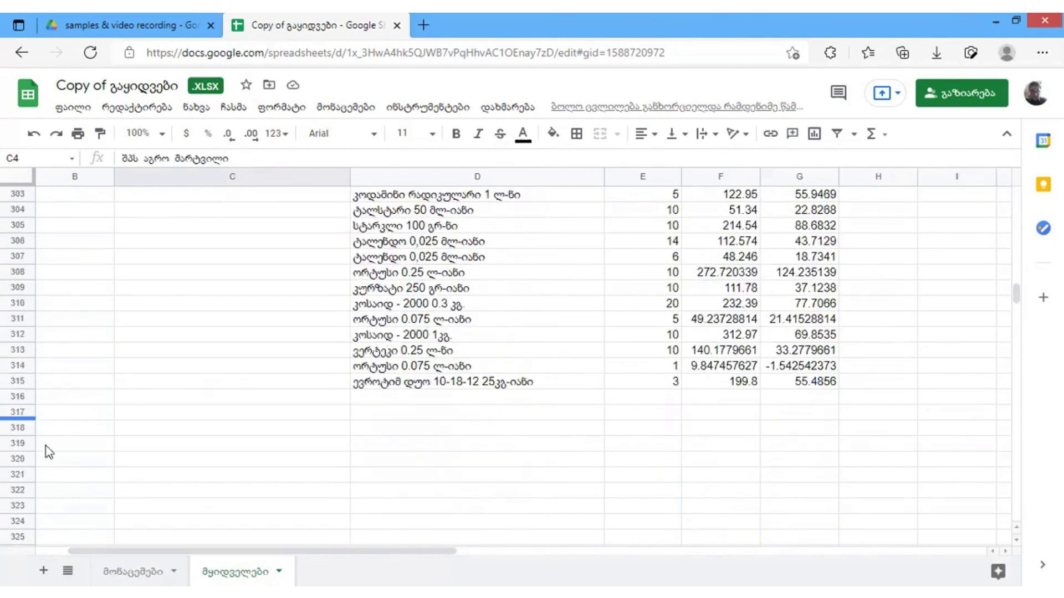
pyautogui.moveTo(1015, 299); pyautogui.dragTo(1017, 197)
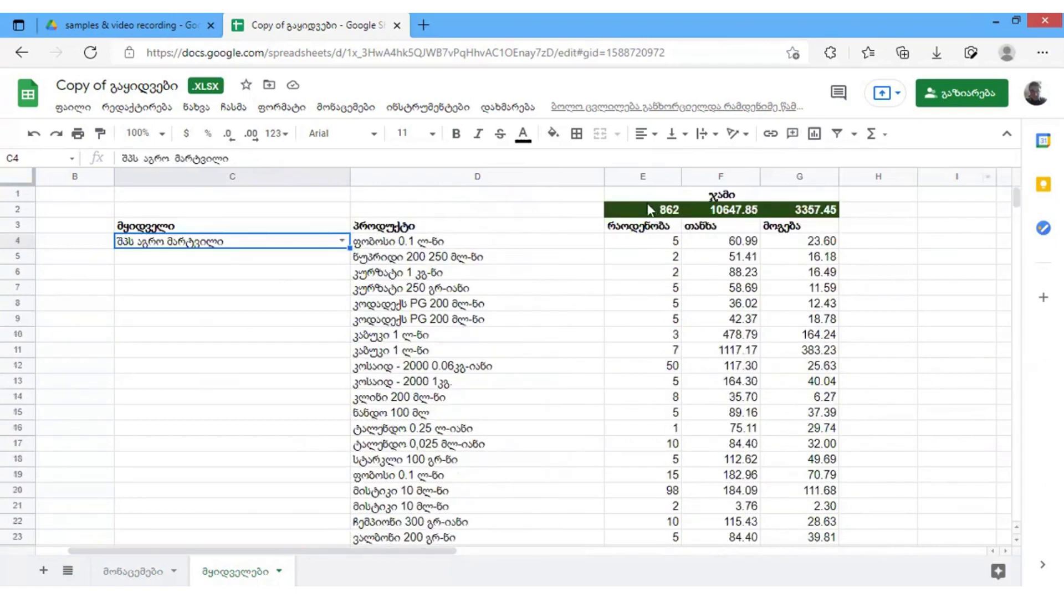
# Extend the quantity total in E2 to row 400 by changing its formula to =SUM(E4:E400).
pyautogui.click(646, 200)
pyautogui.click(648, 210)
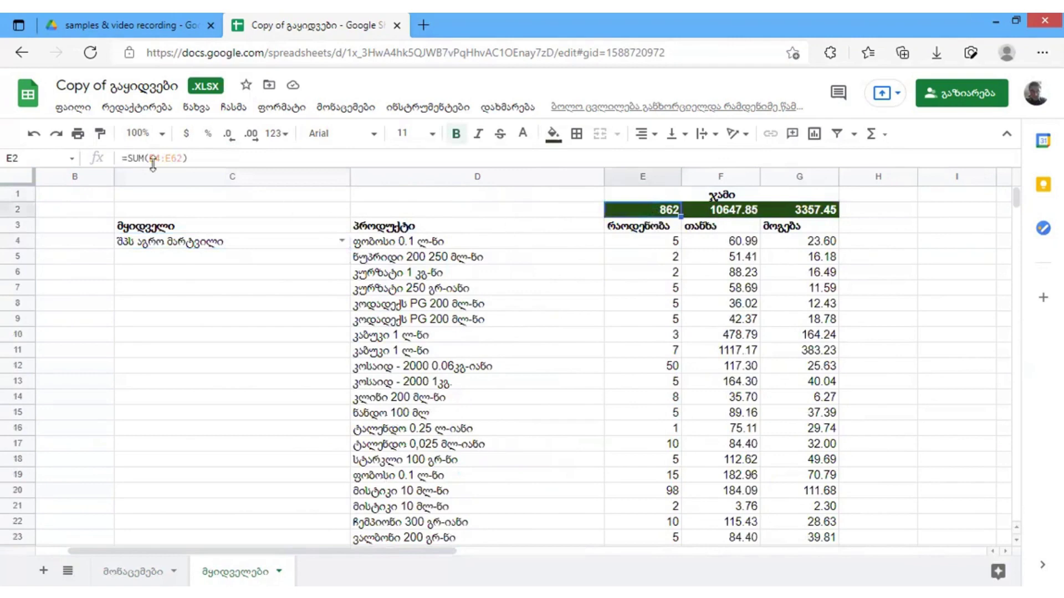
pyautogui.click(179, 158)
pyautogui.press('BackSpace')
pyautogui.write('2')
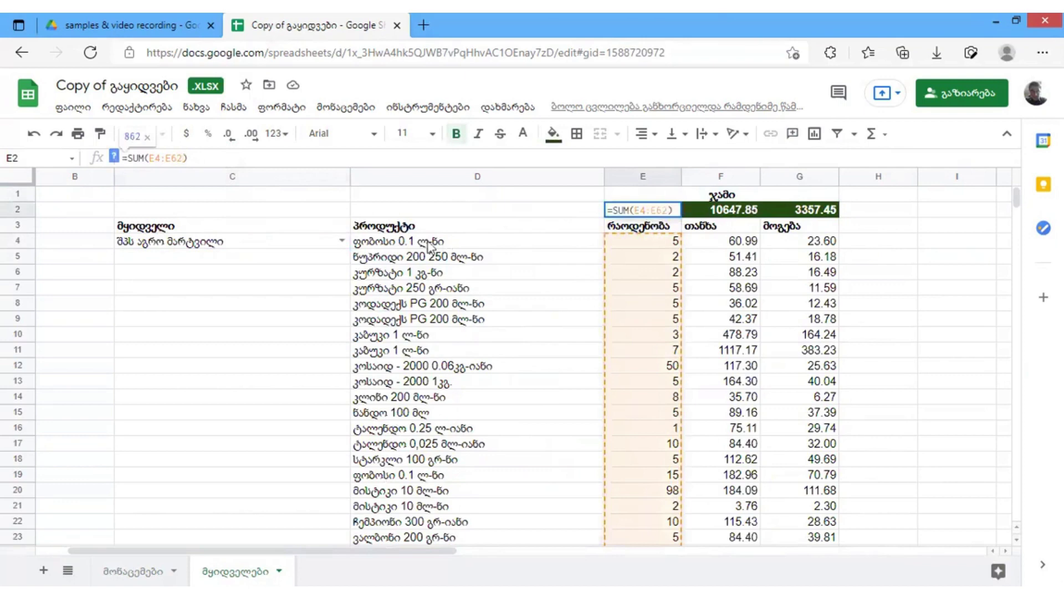
pyautogui.press('BackSpace')
pyautogui.press('BackSpace')
pyautogui.write('400')
pyautogui.press('Tab')
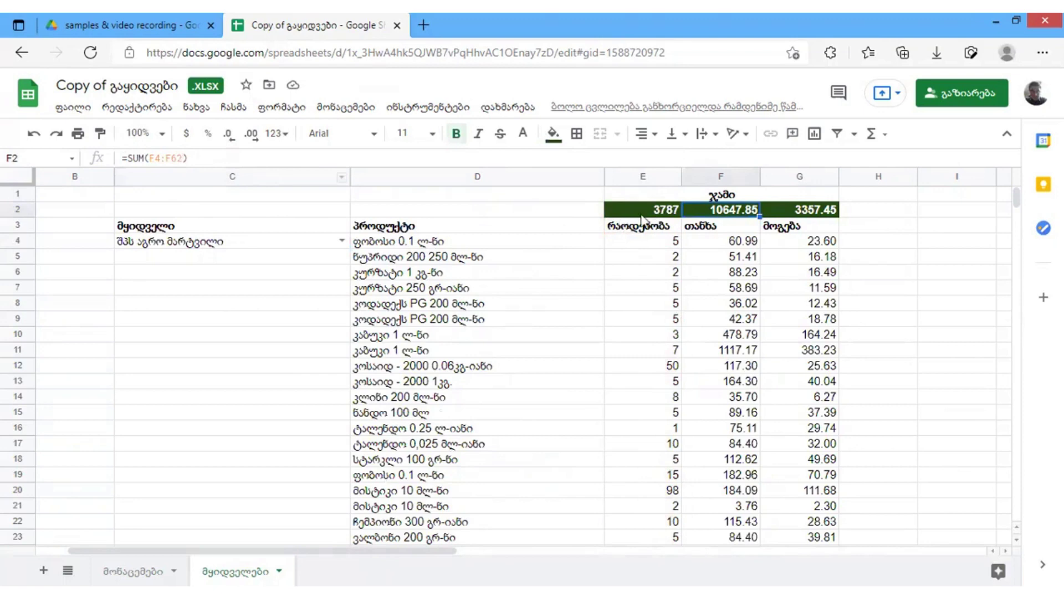
# Copy the extended SUM formula from E2 across to F2:G2 and check the formulas there.
pyautogui.click(677, 211)
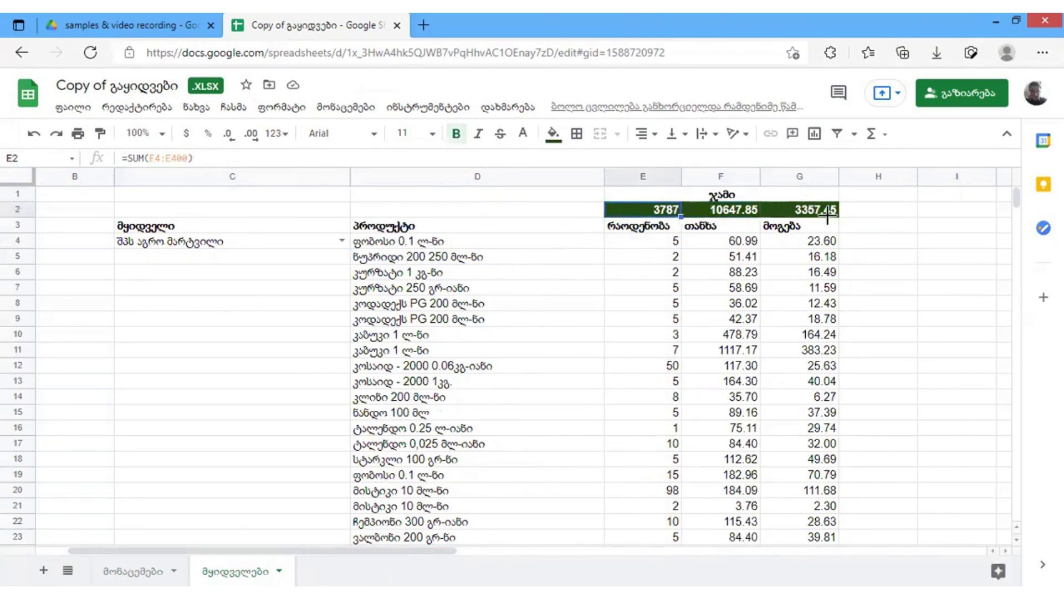
pyautogui.moveTo(827, 213); pyautogui.dragTo(828, 214)
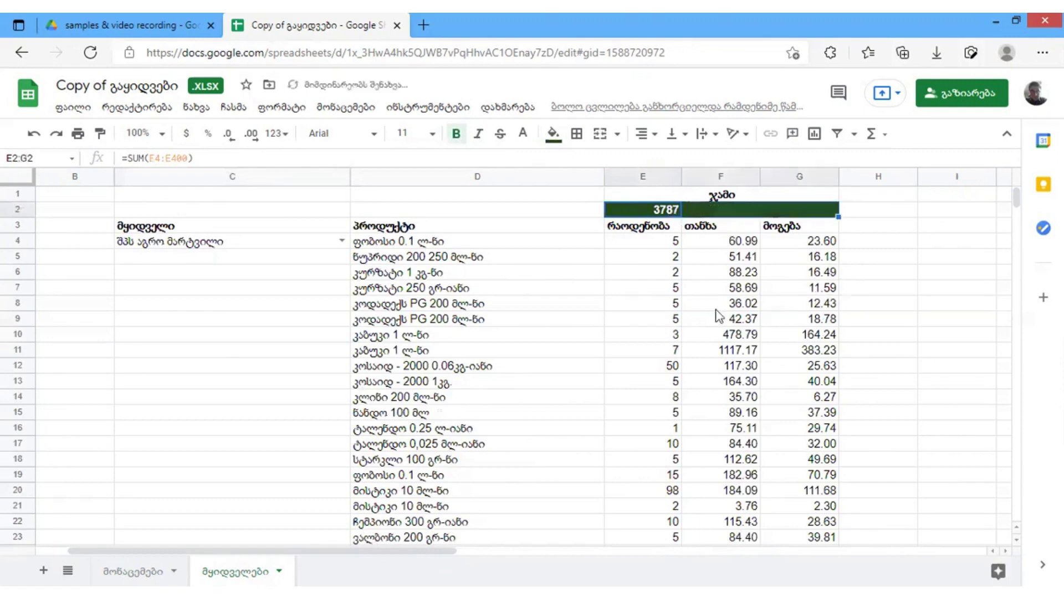
pyautogui.click(815, 210)
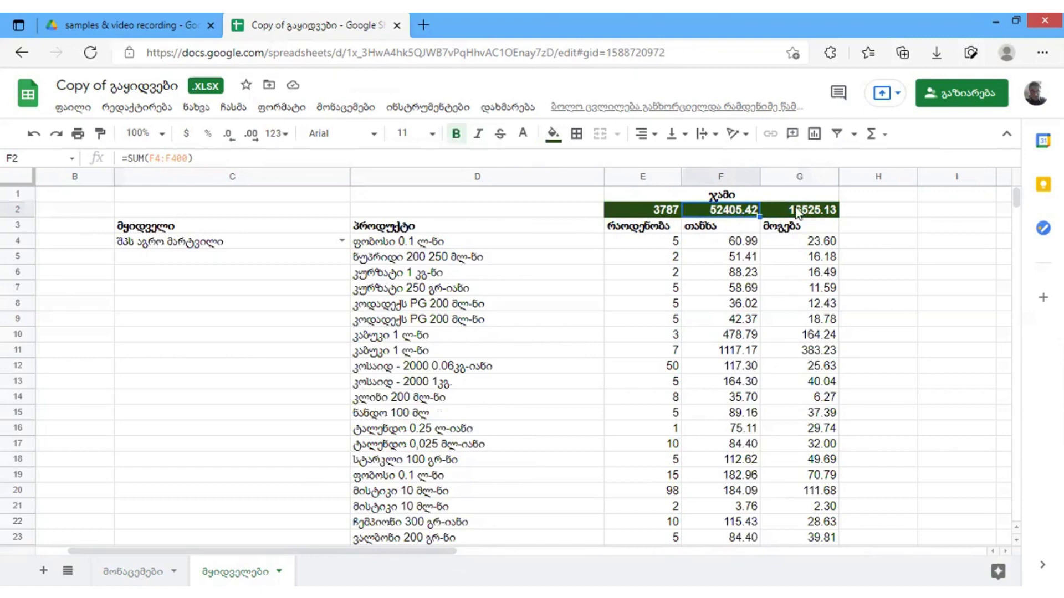
pyautogui.click(779, 213)
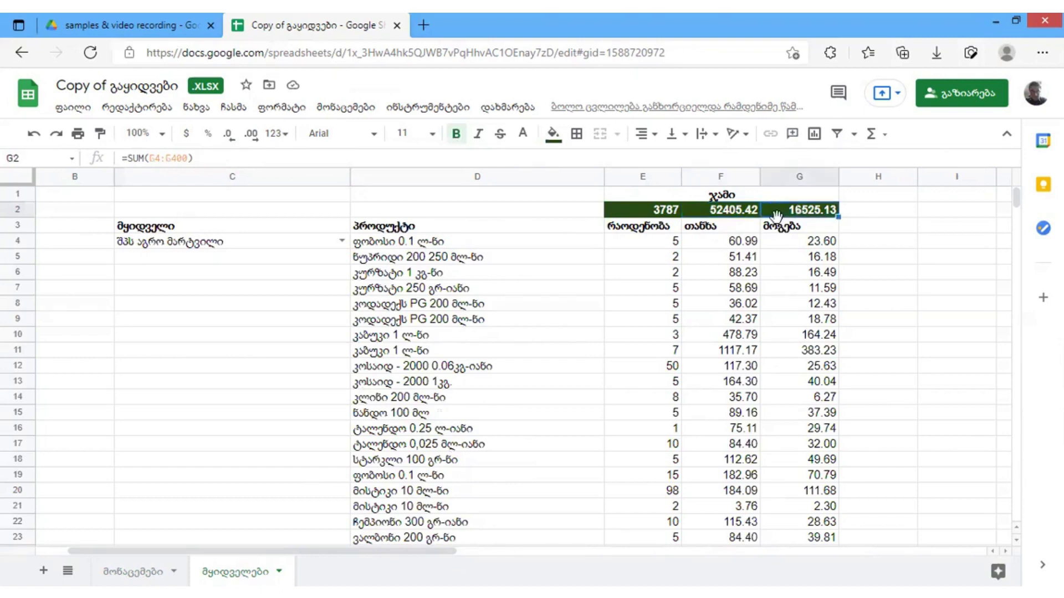
# Change the customer in C4 to შპს გვაზა.
pyautogui.click(215, 244)
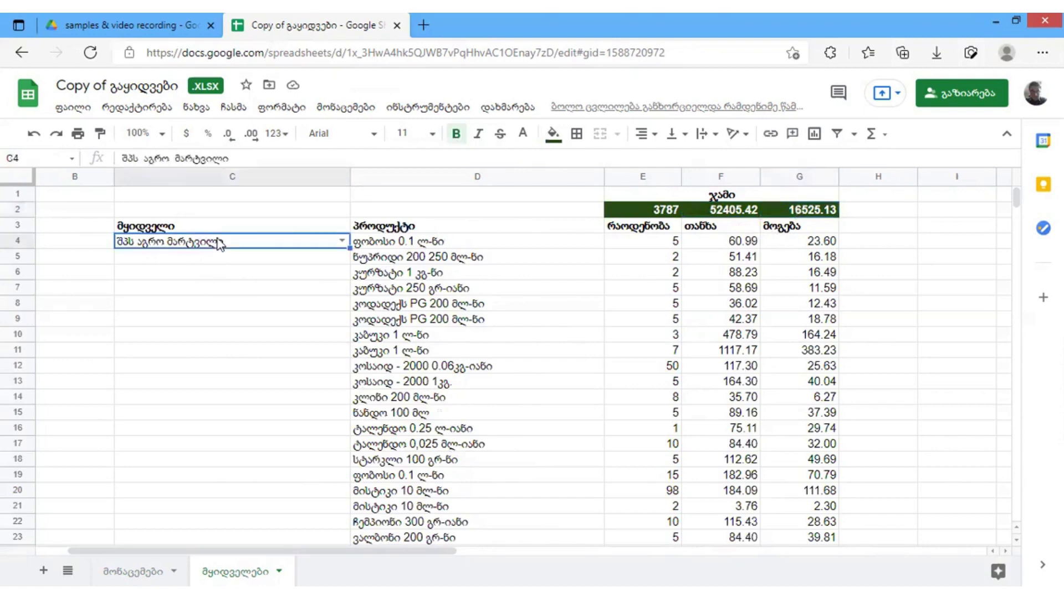
pyautogui.click(344, 243)
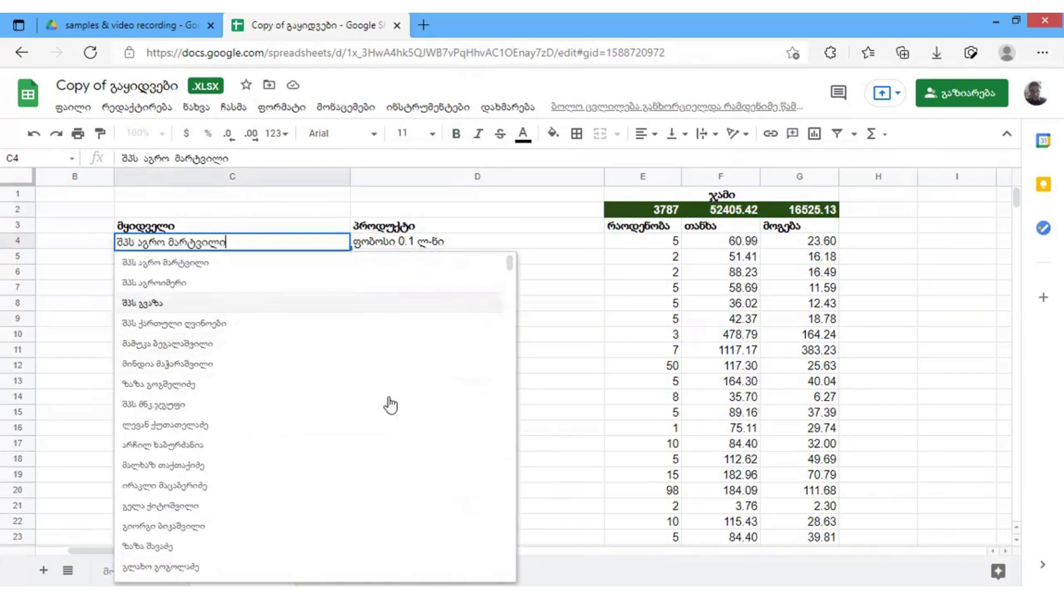
pyautogui.press('Return')
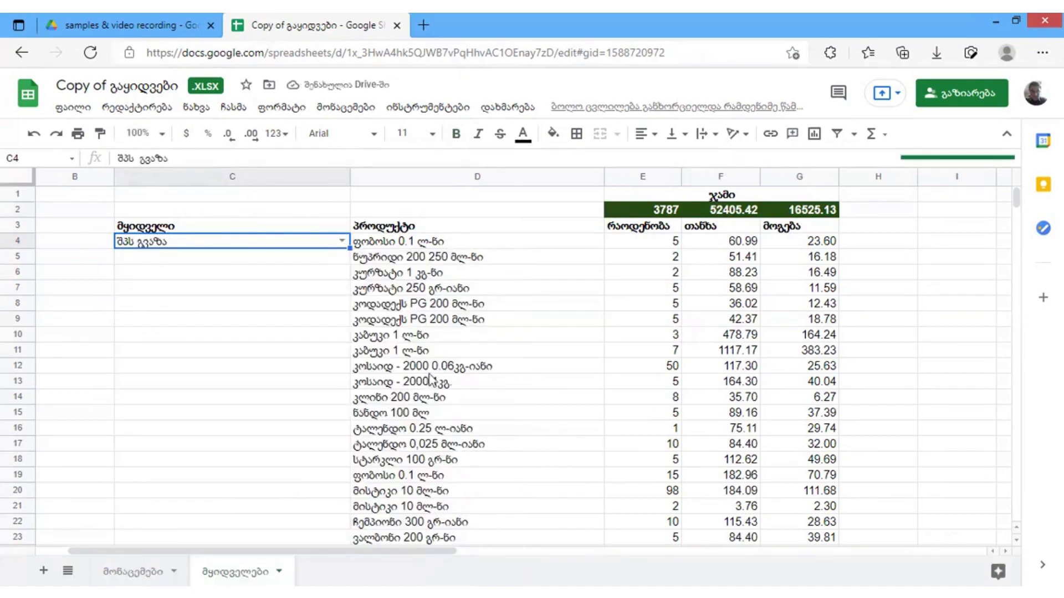